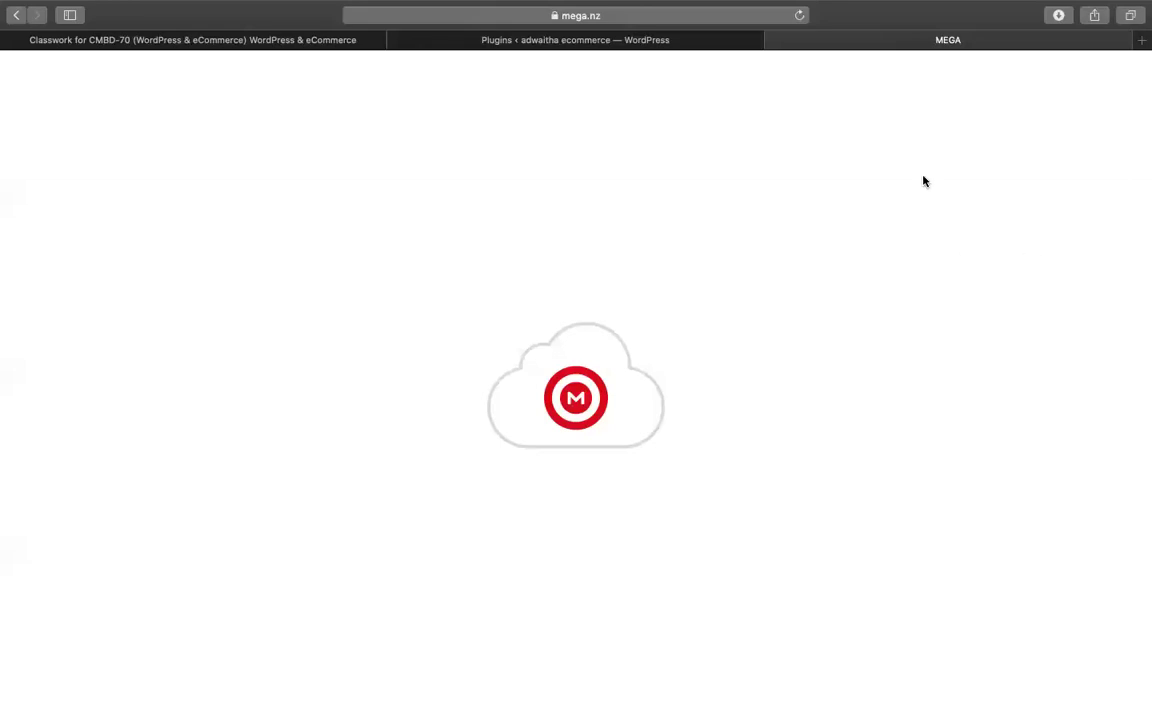
# - While MEGA loads, switch to the adwaitha ecommerce WordPress Plugins page listing 7 plugins
pyautogui.moveTo(913, 8)
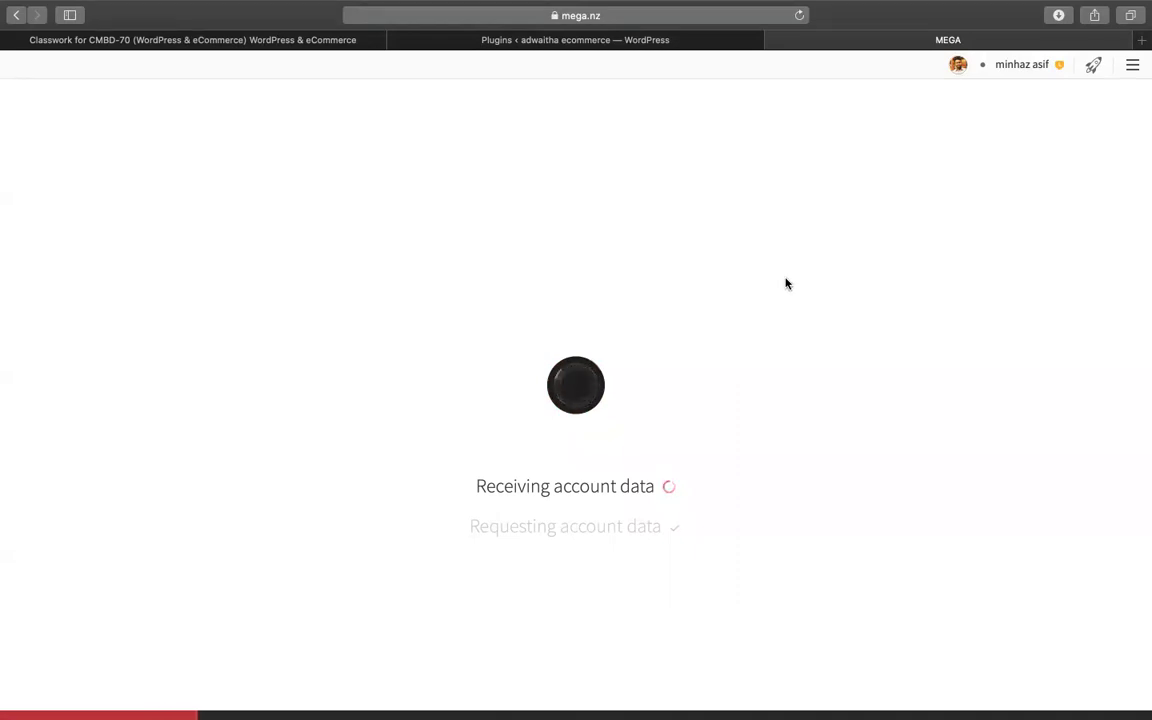
pyautogui.click(527, 37)
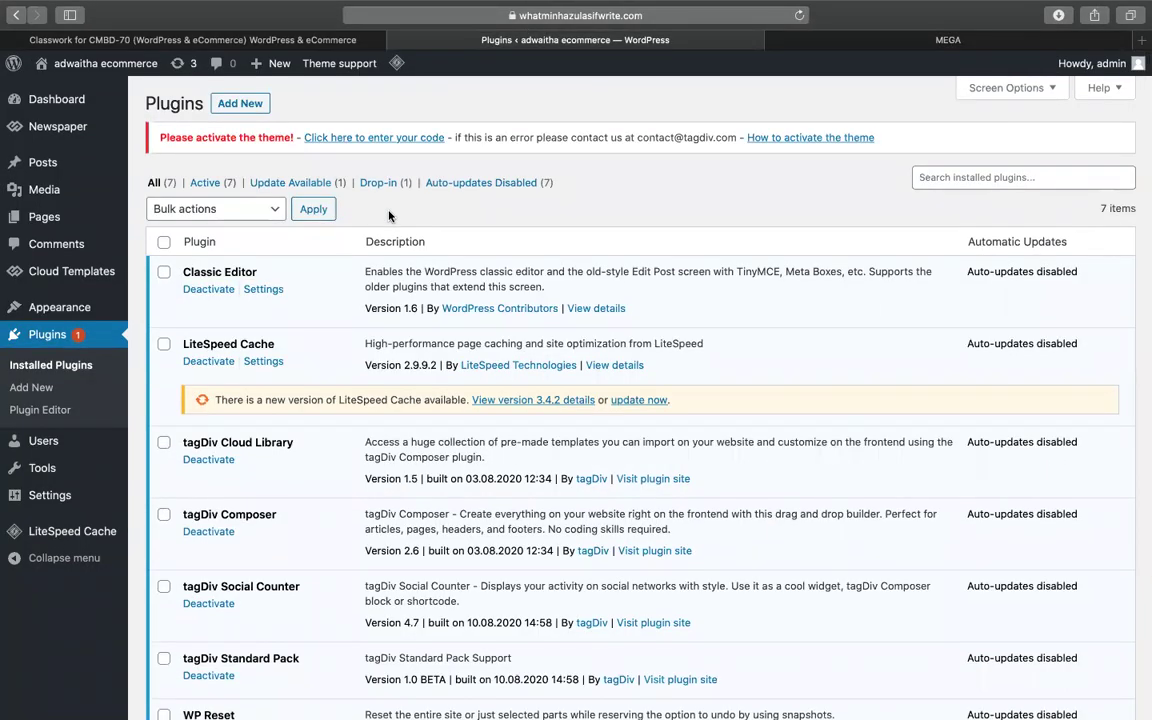
# - Scroll through the installed plugins, then return to MEGA's loaded Cloud Drive folder list
pyautogui.scroll(-5, 360, 400)
pyautogui.scroll(4, 357, 417)
pyautogui.click(948, 41)
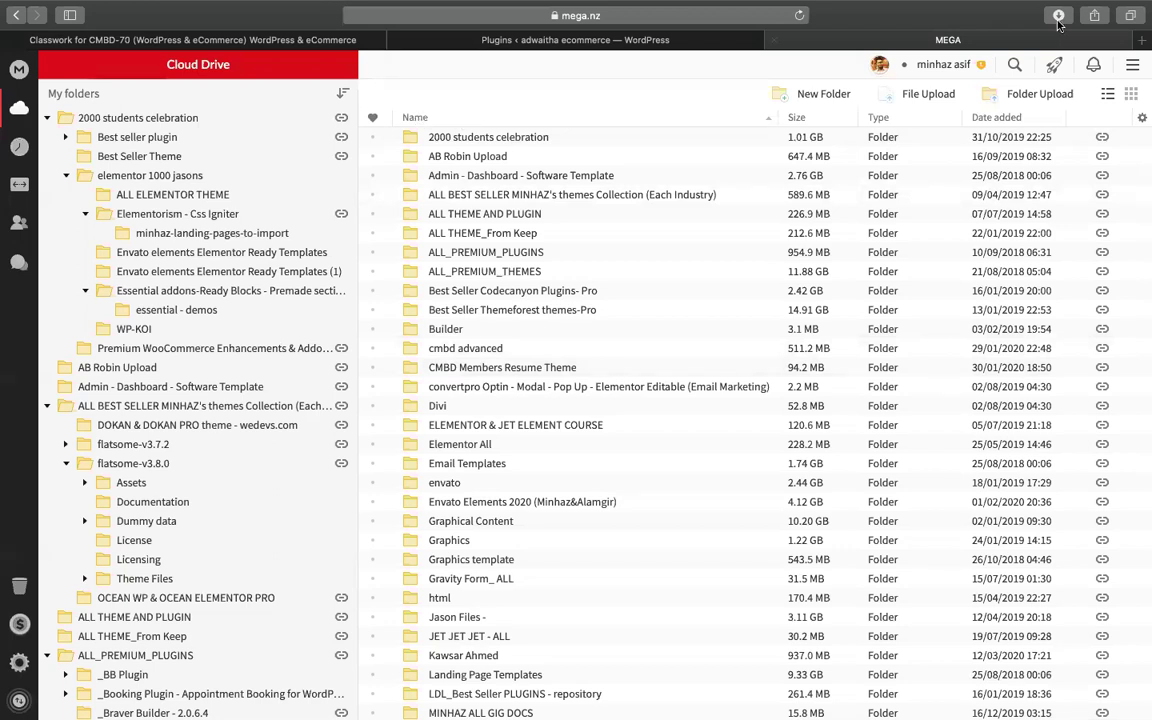
# - Search the MEGA cloud drive for 'master'
pyautogui.click(1009, 65)
pyautogui.write('master')
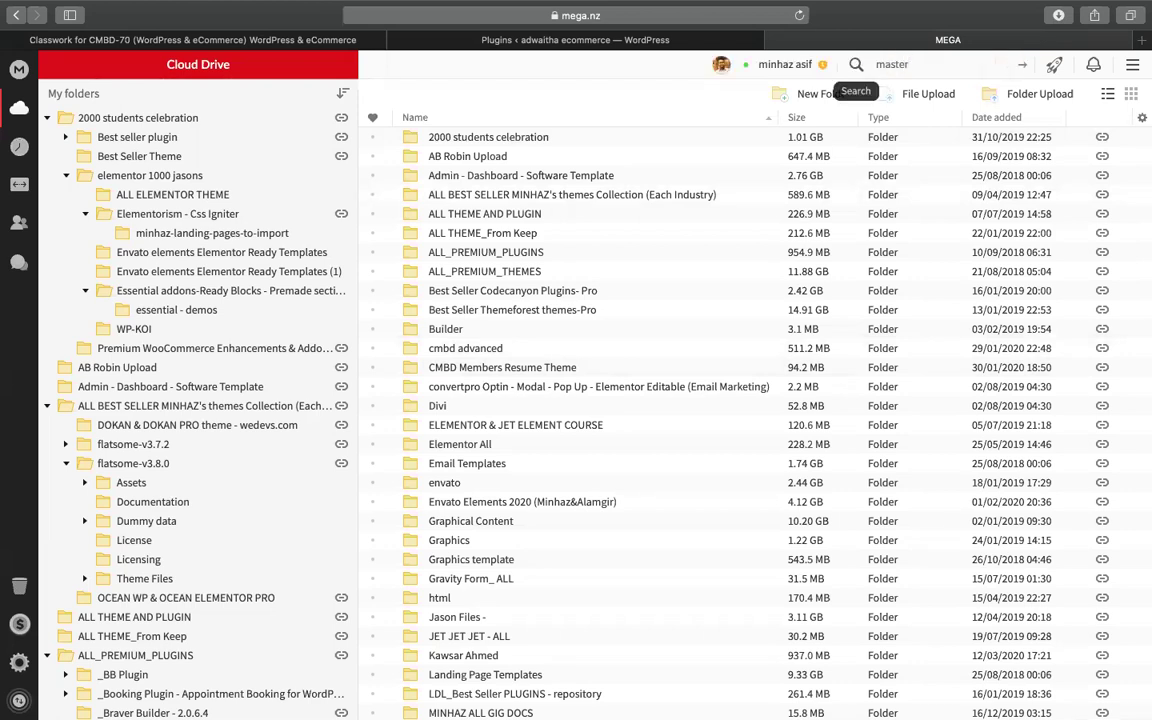
pyautogui.press('Return')
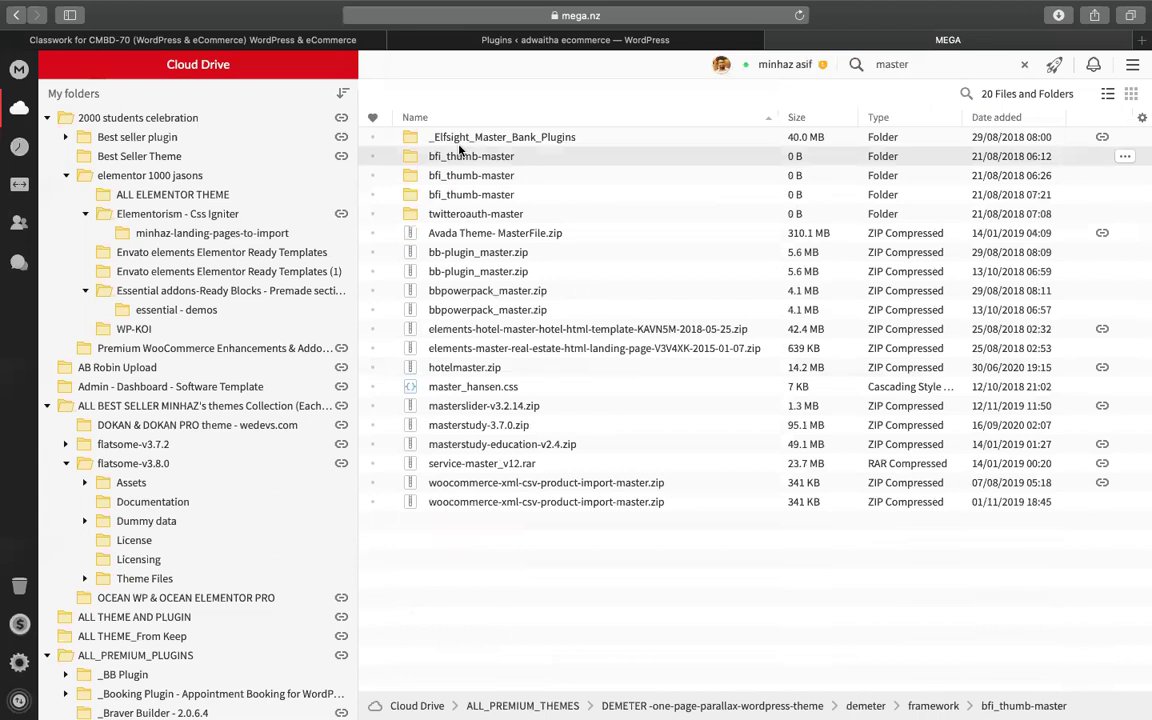
# - Copy the _Elfsight_Master_Bank_Plugins folder's share link, then go to Classroom's CMBD-70 Classwork page
pyautogui.click(507, 145)
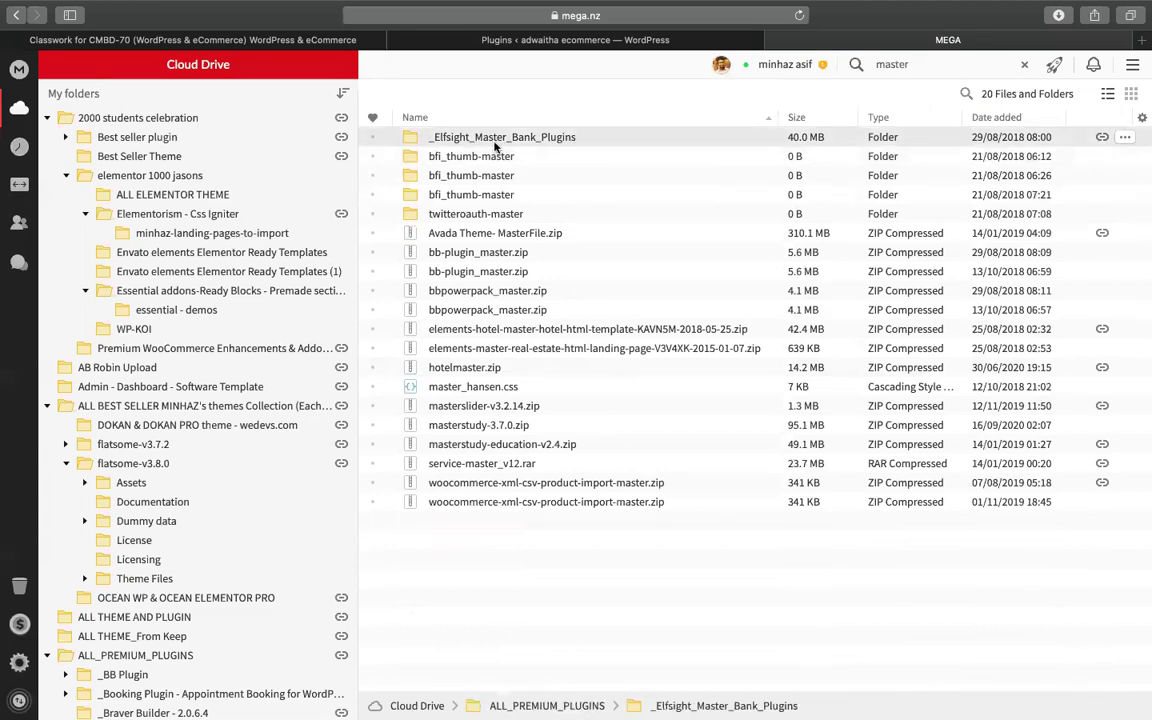
pyautogui.rightClick(501, 150)
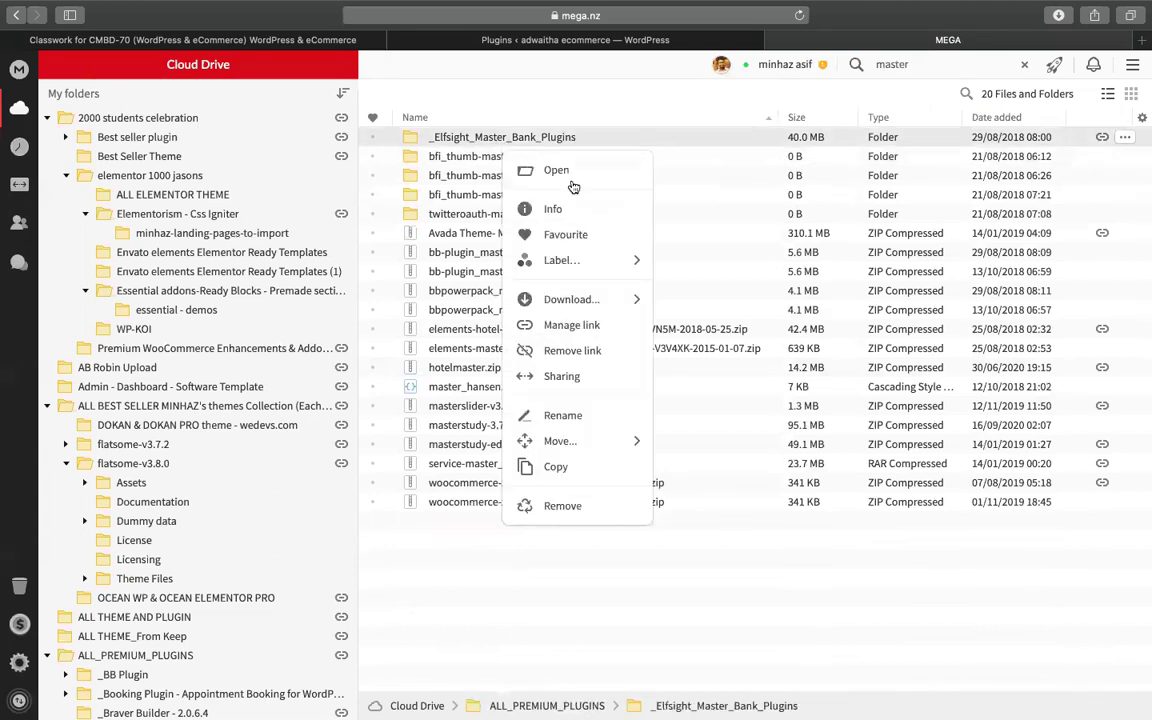
pyautogui.click(592, 324)
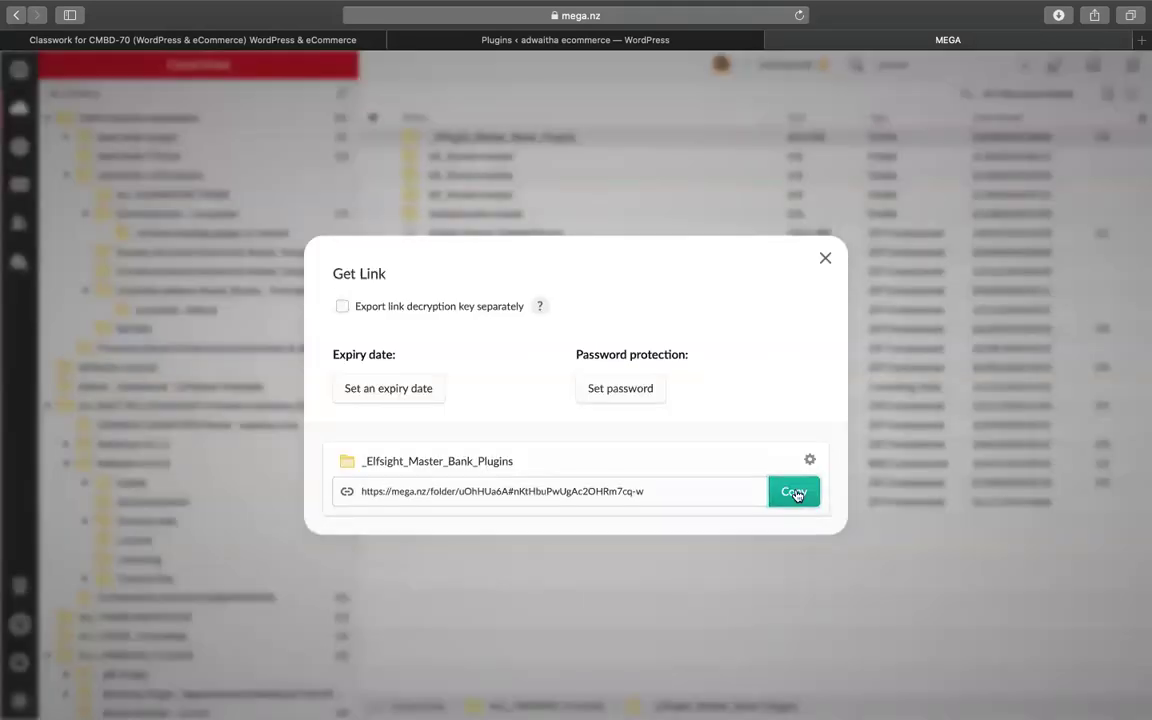
pyautogui.click(795, 492)
pyautogui.click(825, 258)
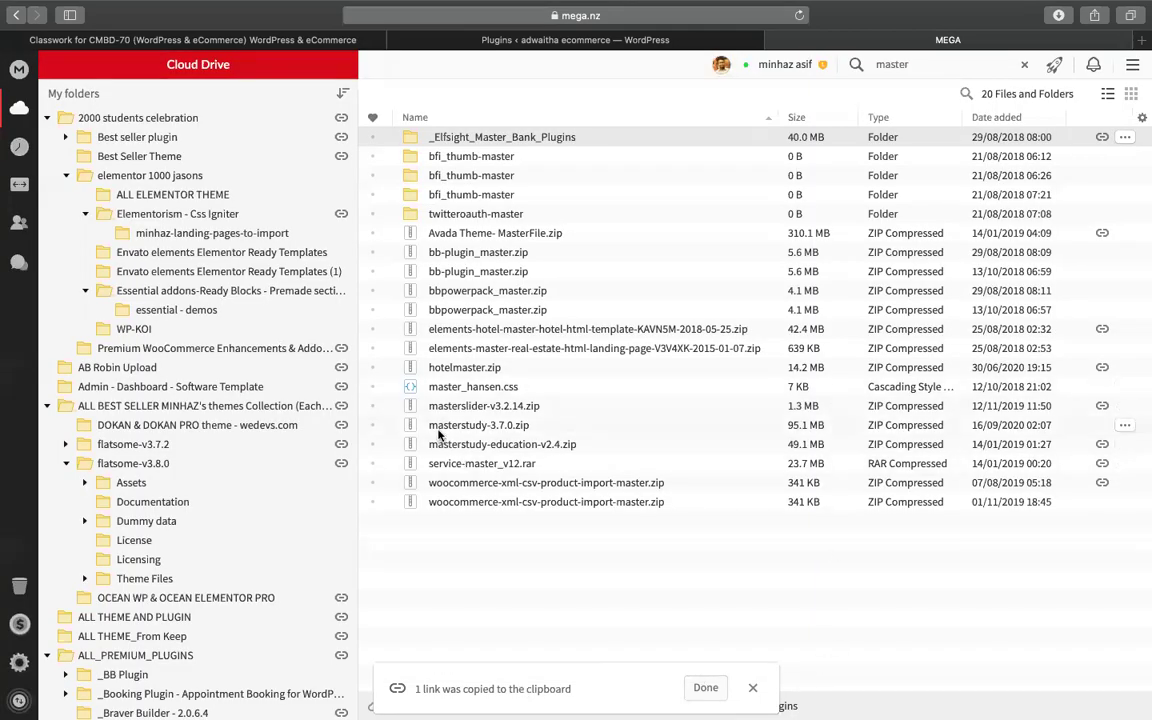
pyautogui.click(112, 40)
pyautogui.click(329, 134)
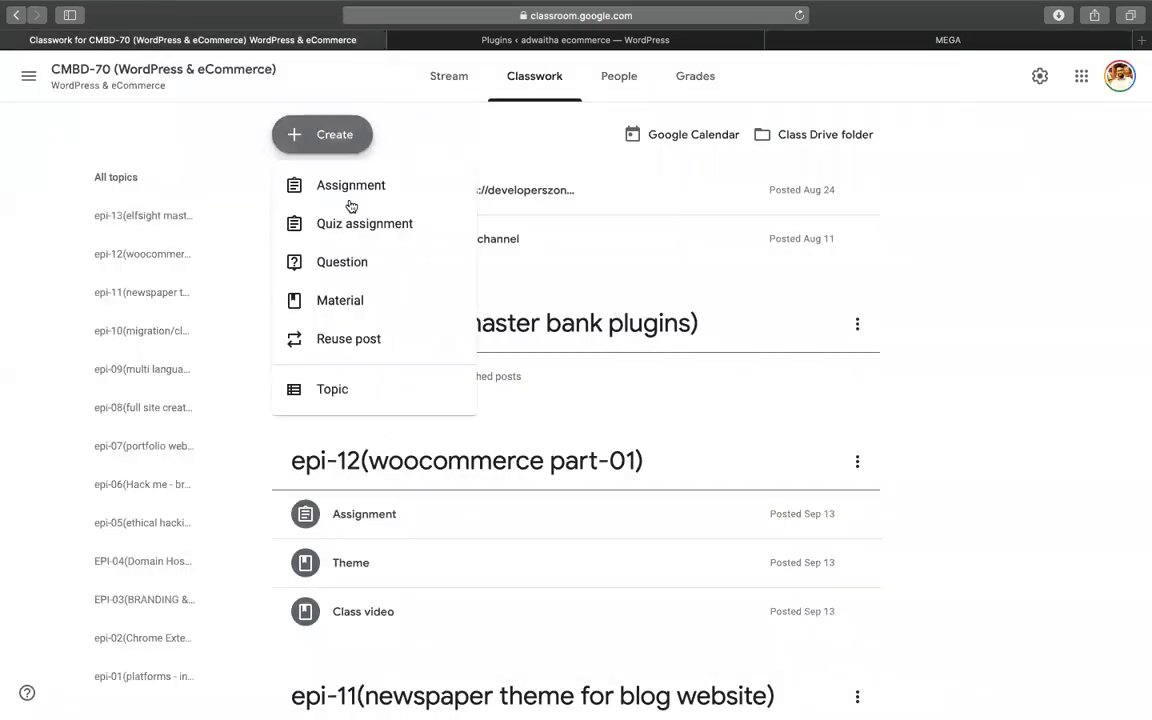
# - Start a new Classroom material titled 'get master bank plugins'
pyautogui.click(398, 286)
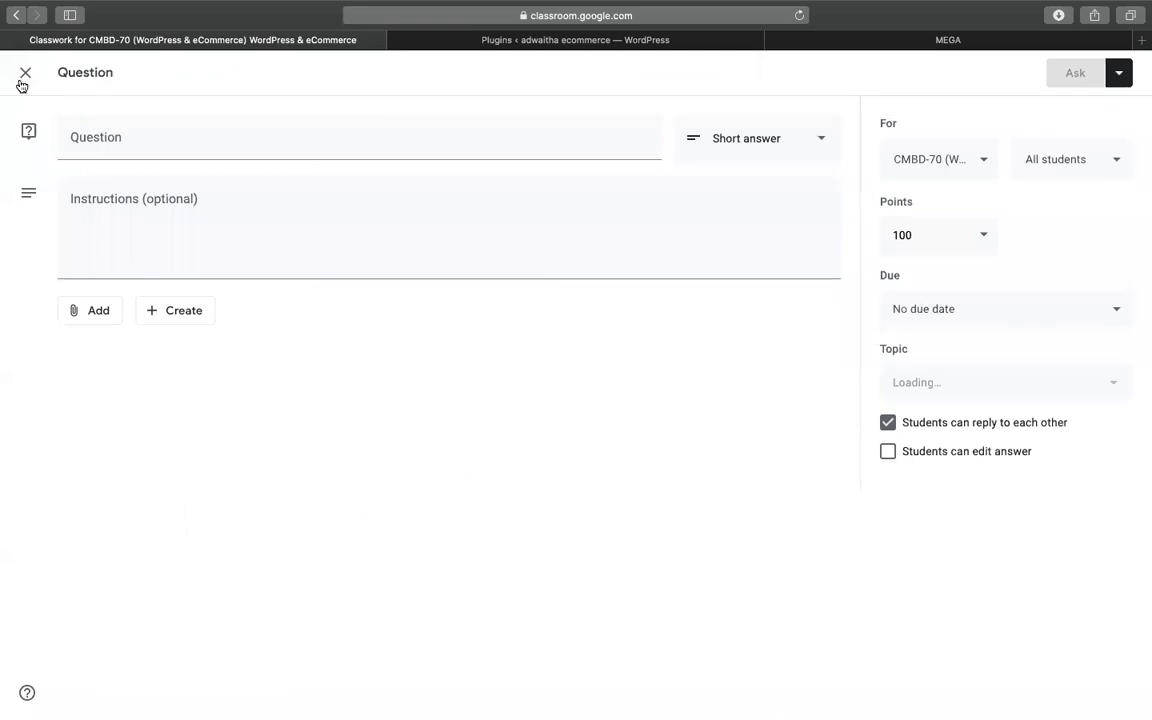
pyautogui.press('Escape')
pyautogui.click(321, 134)
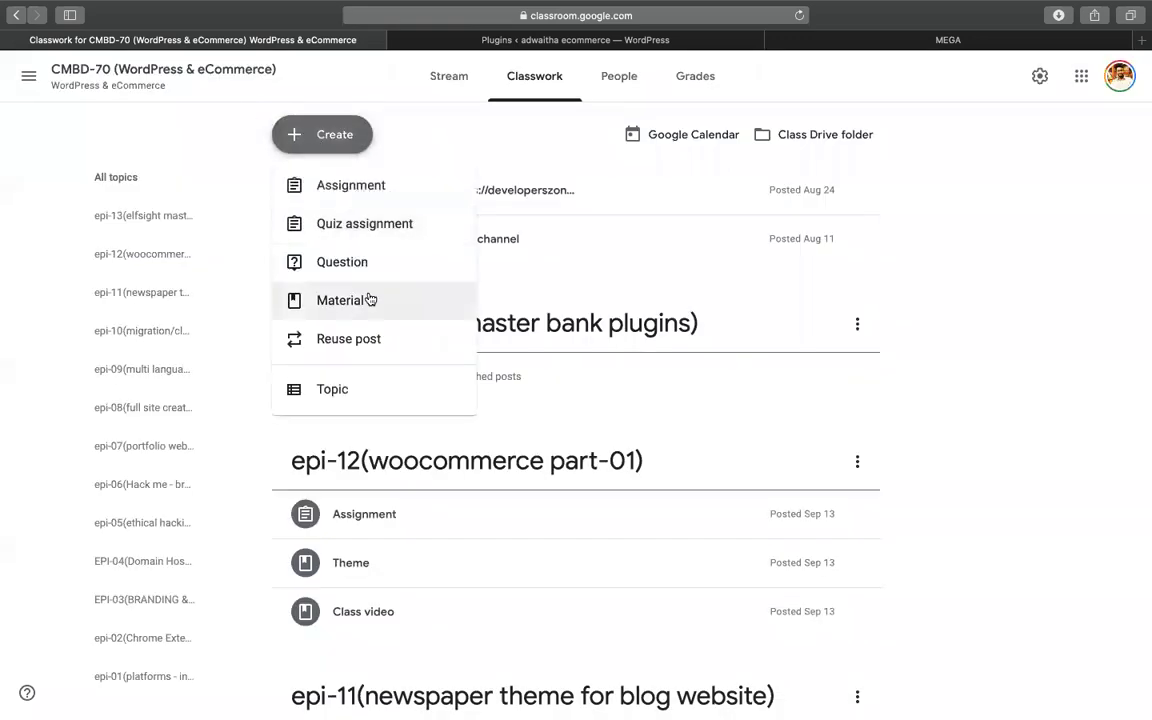
pyautogui.click(368, 300)
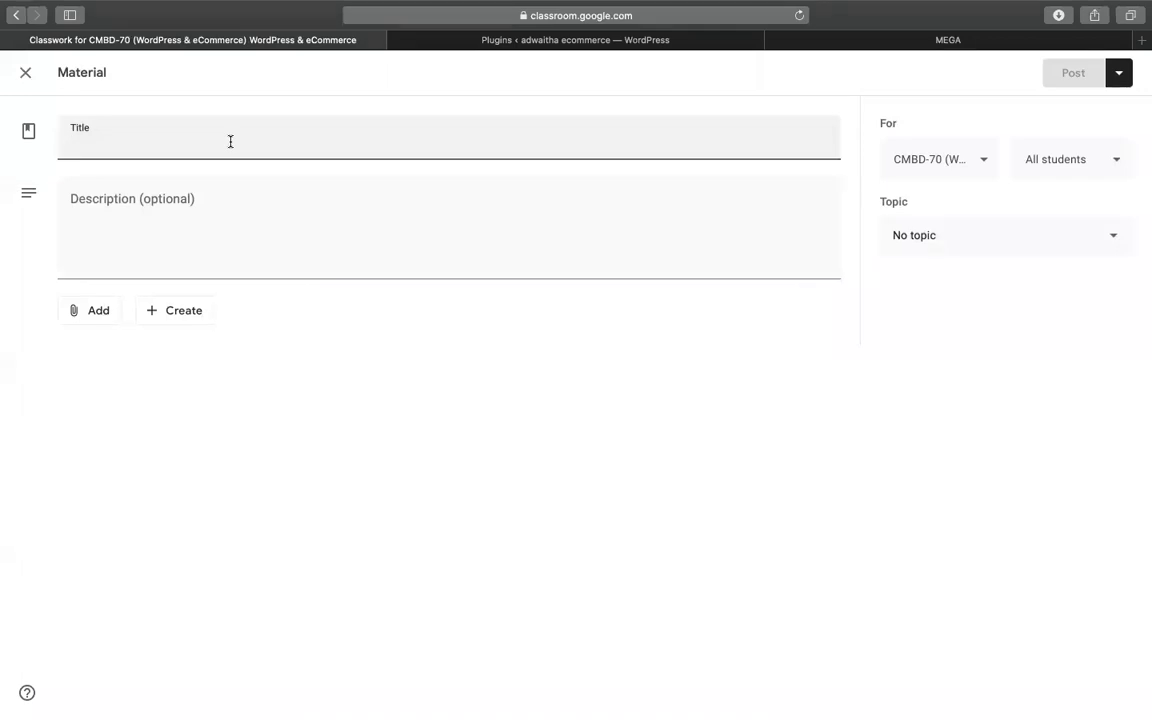
pyautogui.write('get master bank plugins')
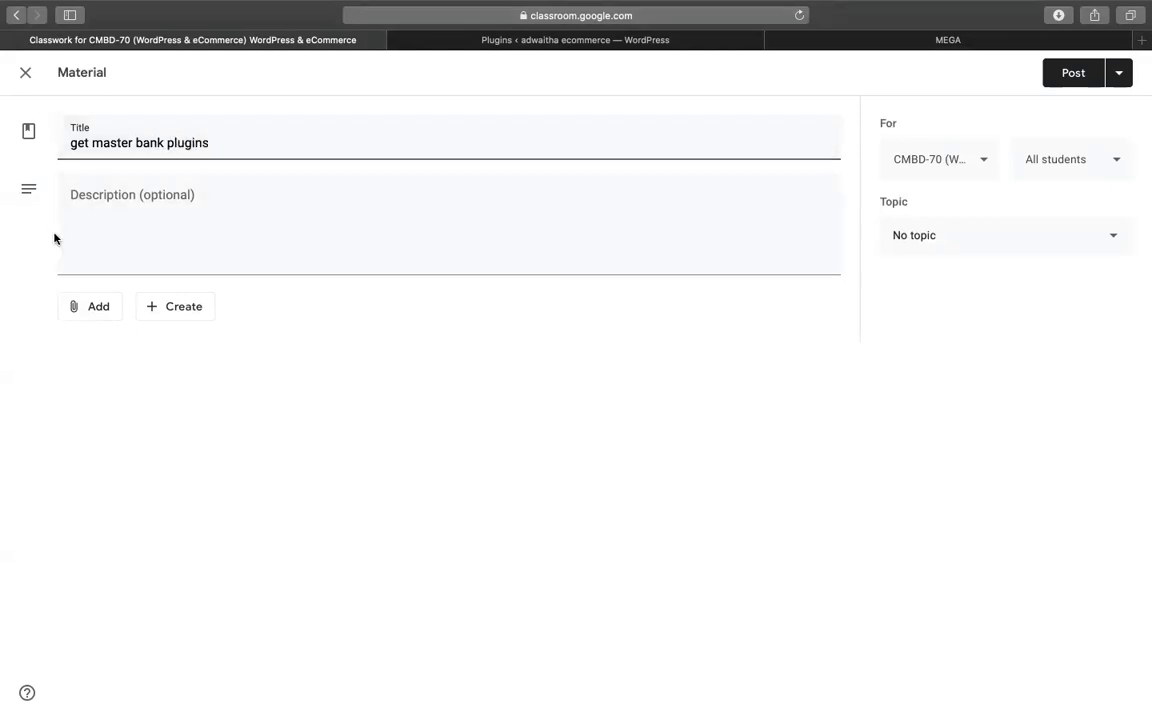
# - Attach the copied MEGA folder link, file the material under topic epi-13, and post it
pyautogui.click(112, 302)
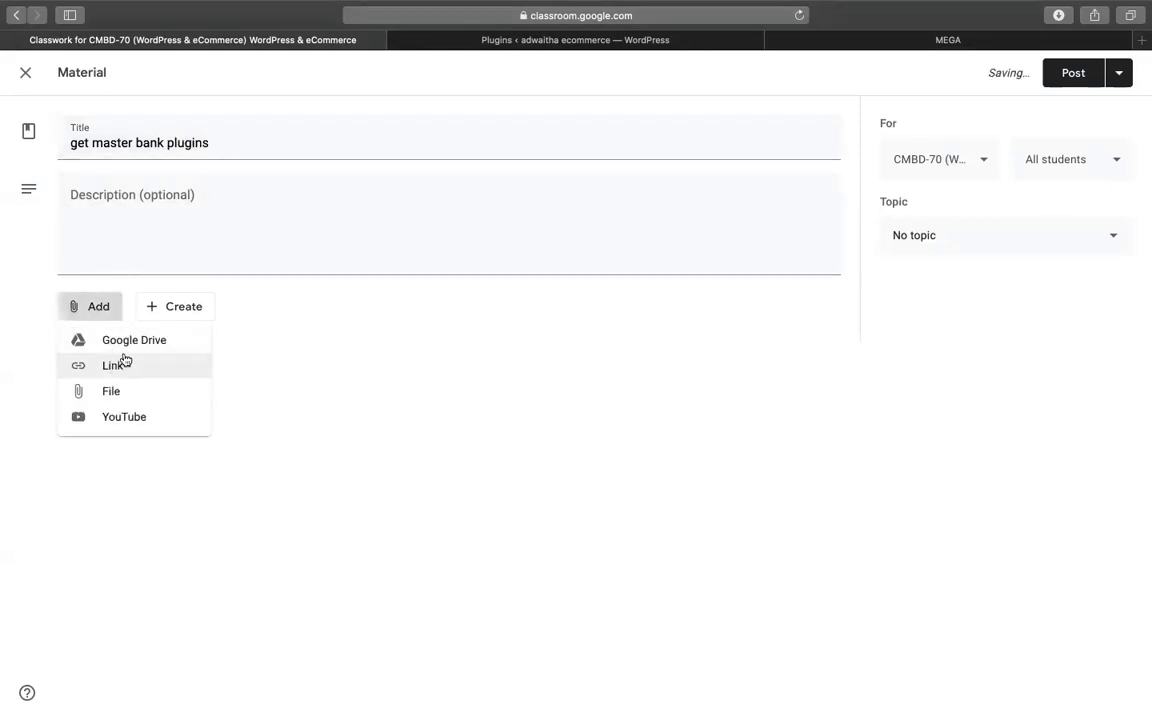
pyautogui.click(113, 365)
pyautogui.press('super+v')
pyautogui.press('Return')
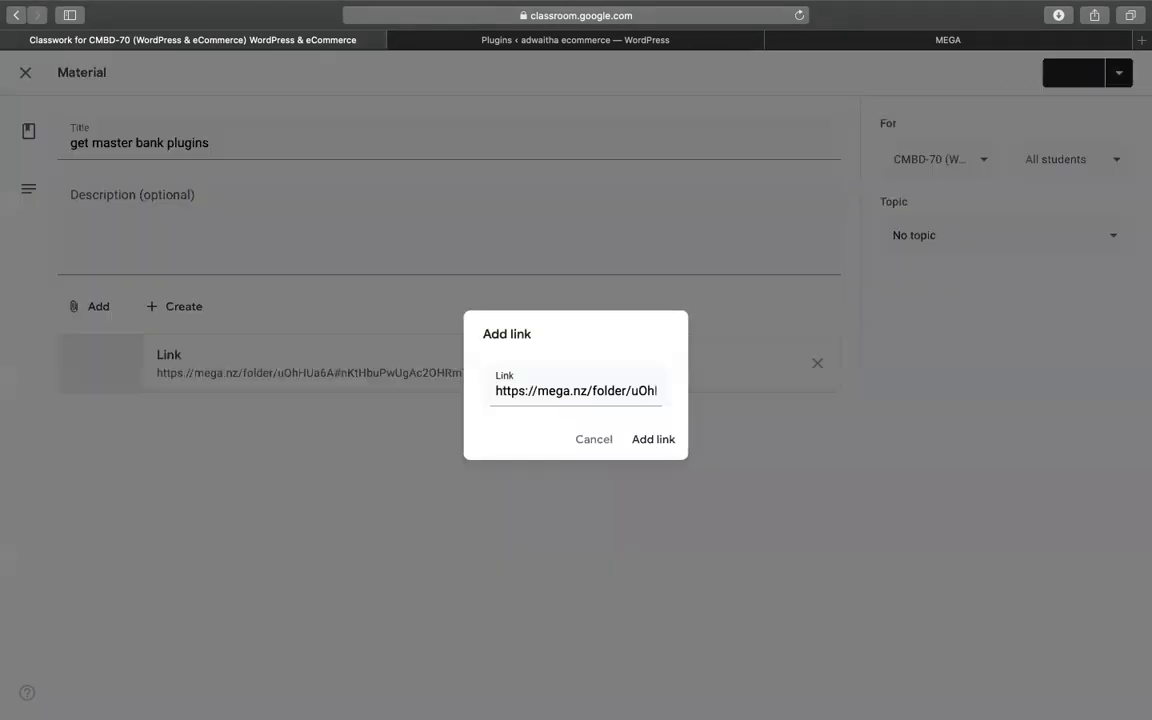
pyautogui.click(957, 234)
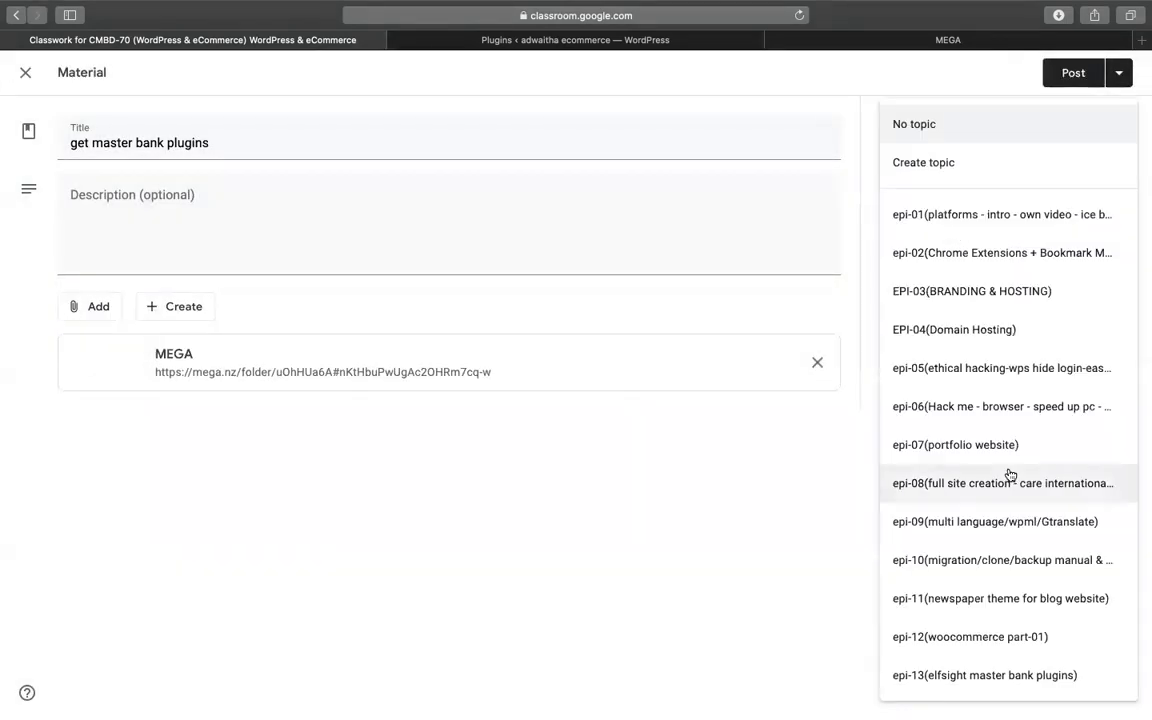
pyautogui.click(1003, 675)
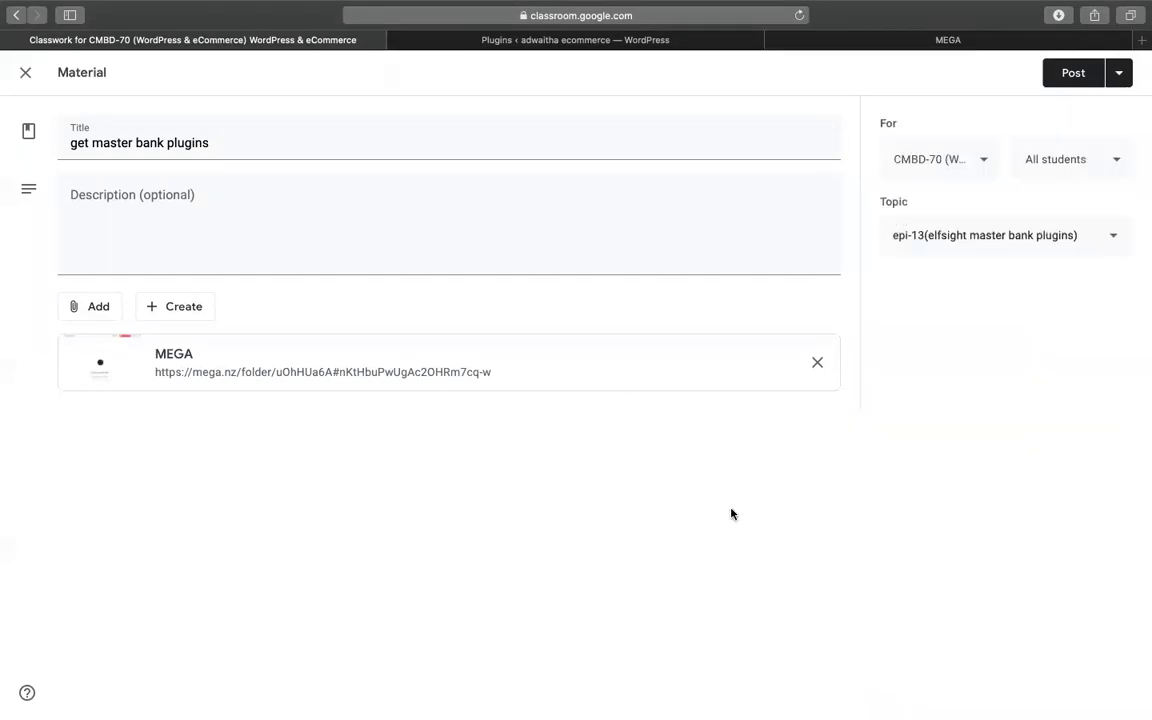
pyautogui.click(1073, 72)
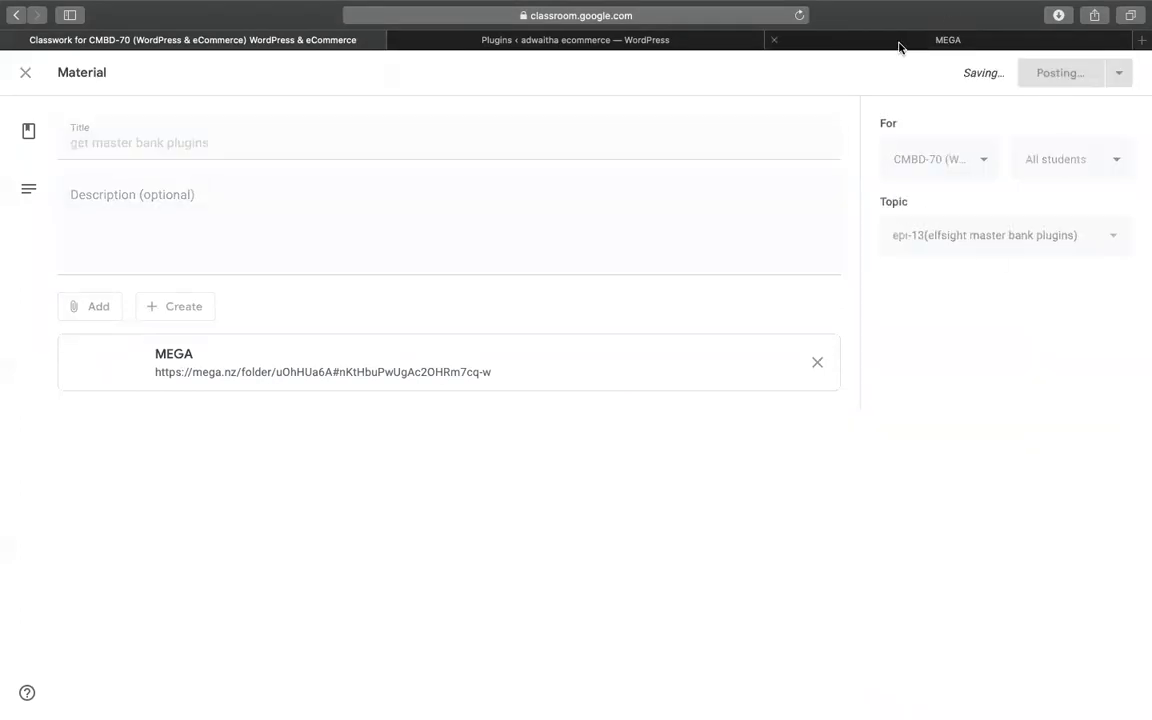
pyautogui.click(900, 40)
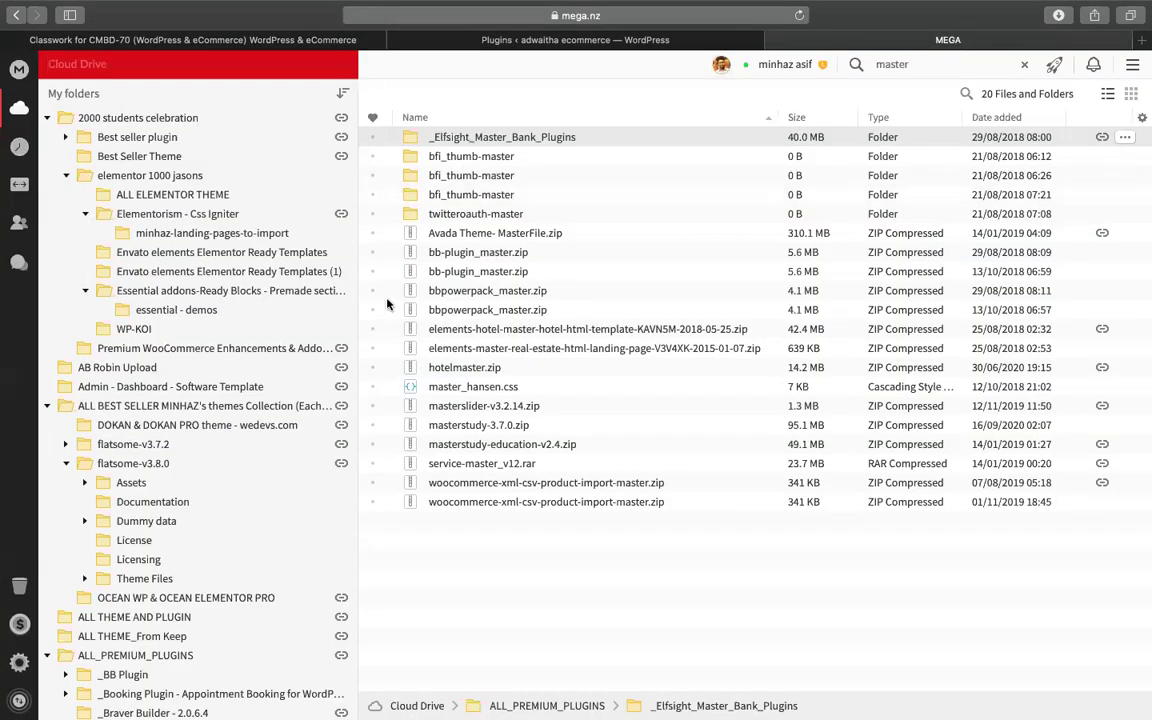
# - Open the _Elfsight_Master_Bank_Plugins folder and look through its plugin zips
pyautogui.doubleClick(502, 137)
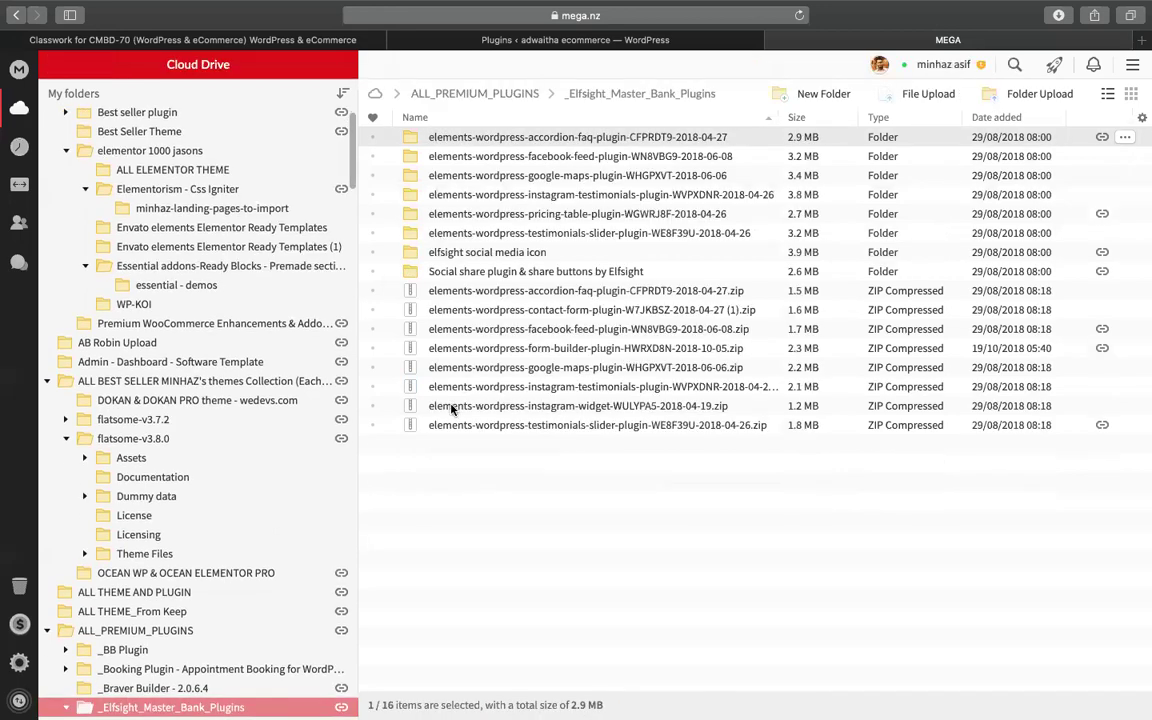
pyautogui.click(578, 290)
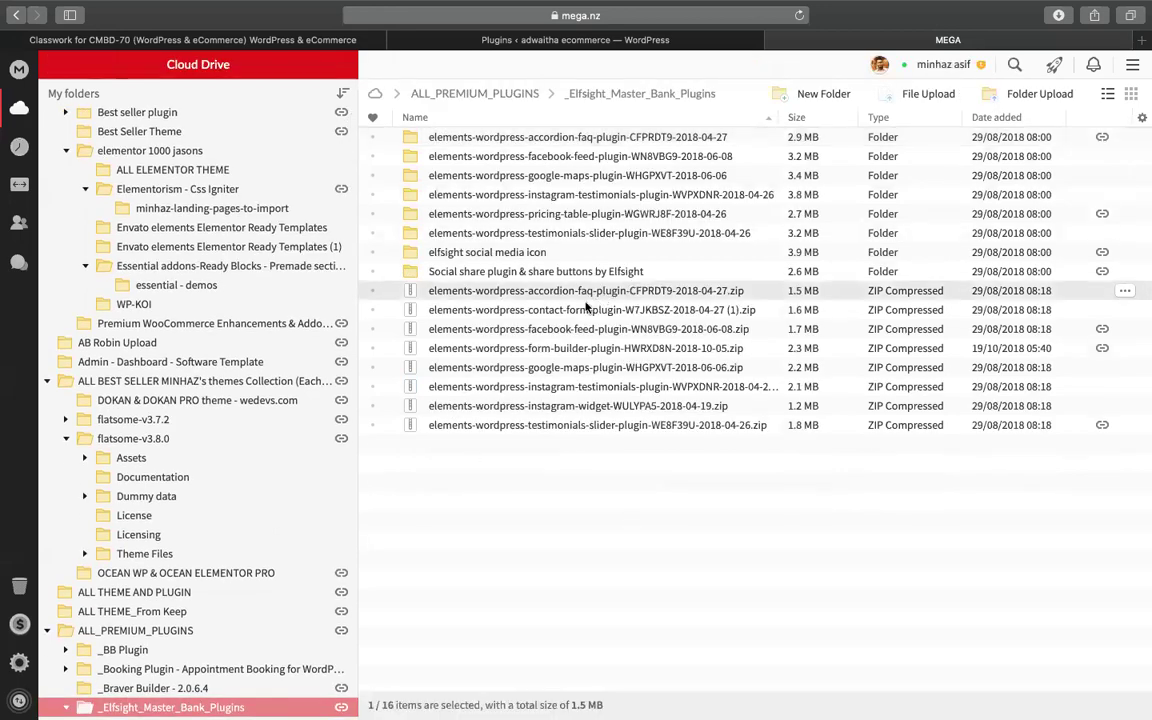
pyautogui.click(580, 329)
pyautogui.click(572, 349)
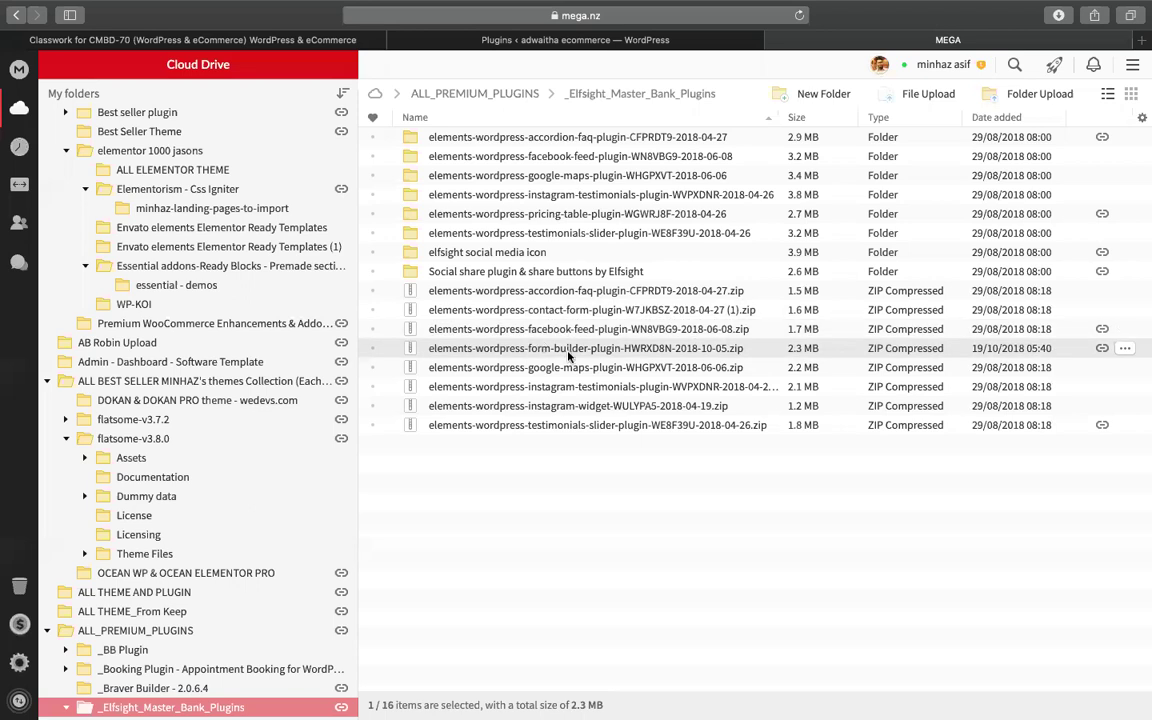
pyautogui.click(565, 368)
pyautogui.click(575, 387)
pyautogui.click(587, 406)
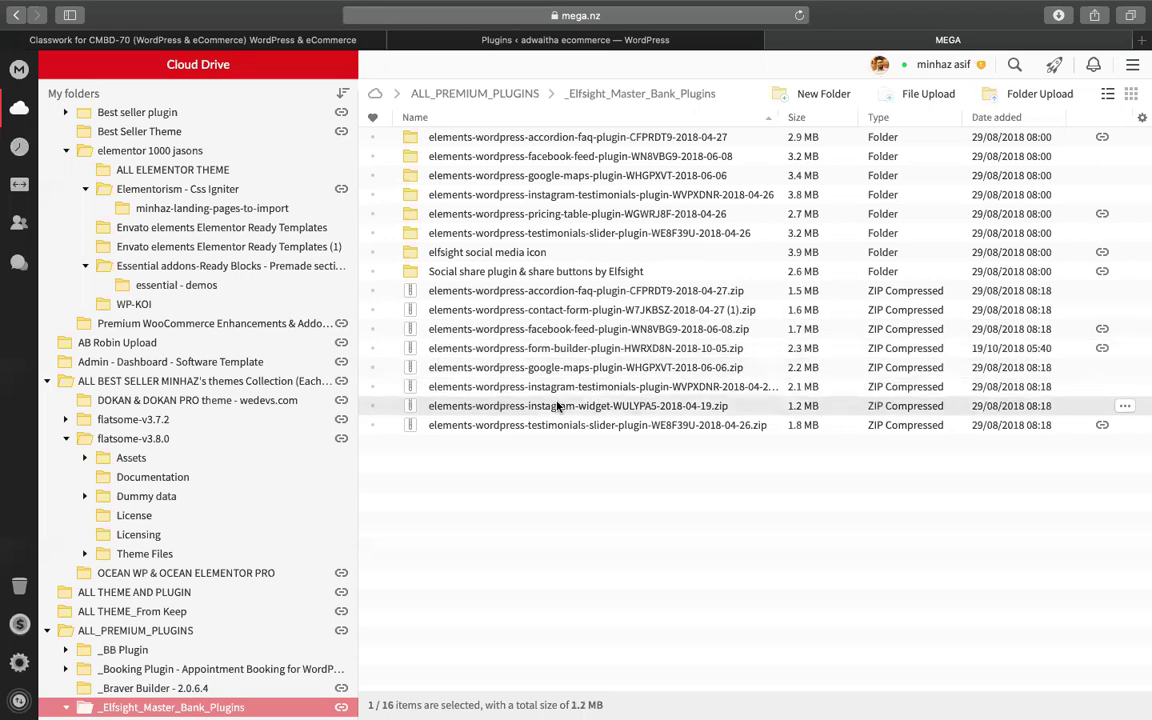
pyautogui.click(599, 426)
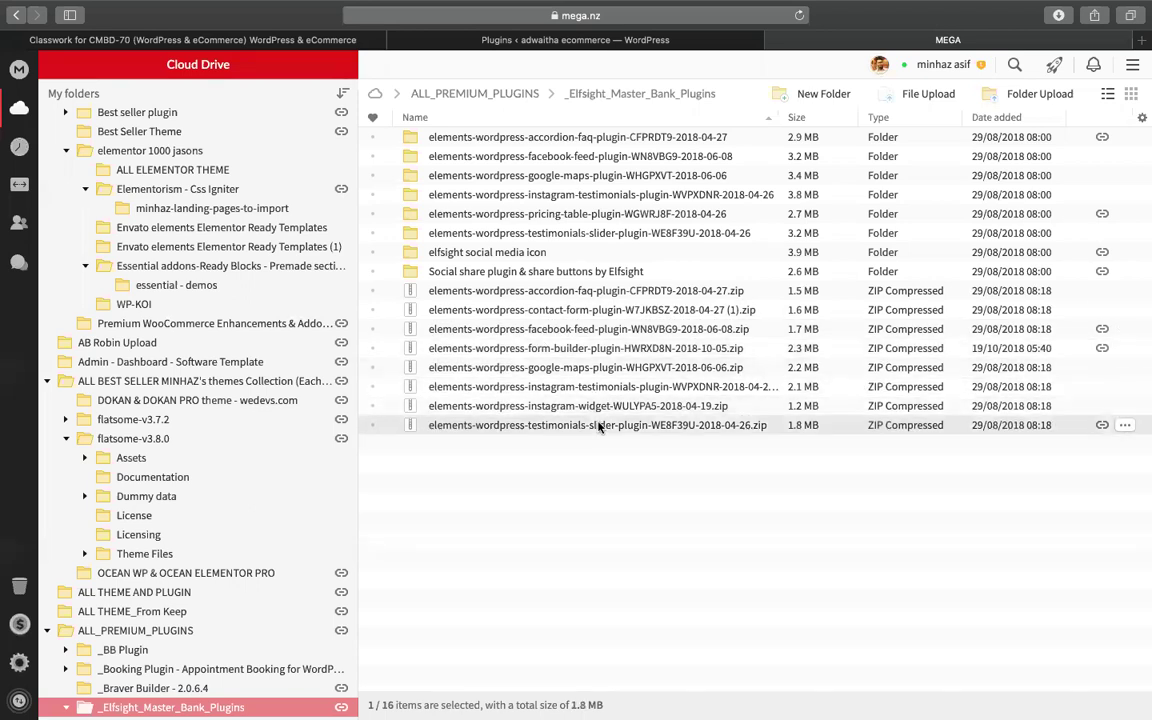
# - Download elements-wordpress-accordion-faq-plugin-CFPRDT9-2018-04-27.zip with Standard Download and view the browser's downloads
pyautogui.click(571, 290)
pyautogui.rightClick(571, 290)
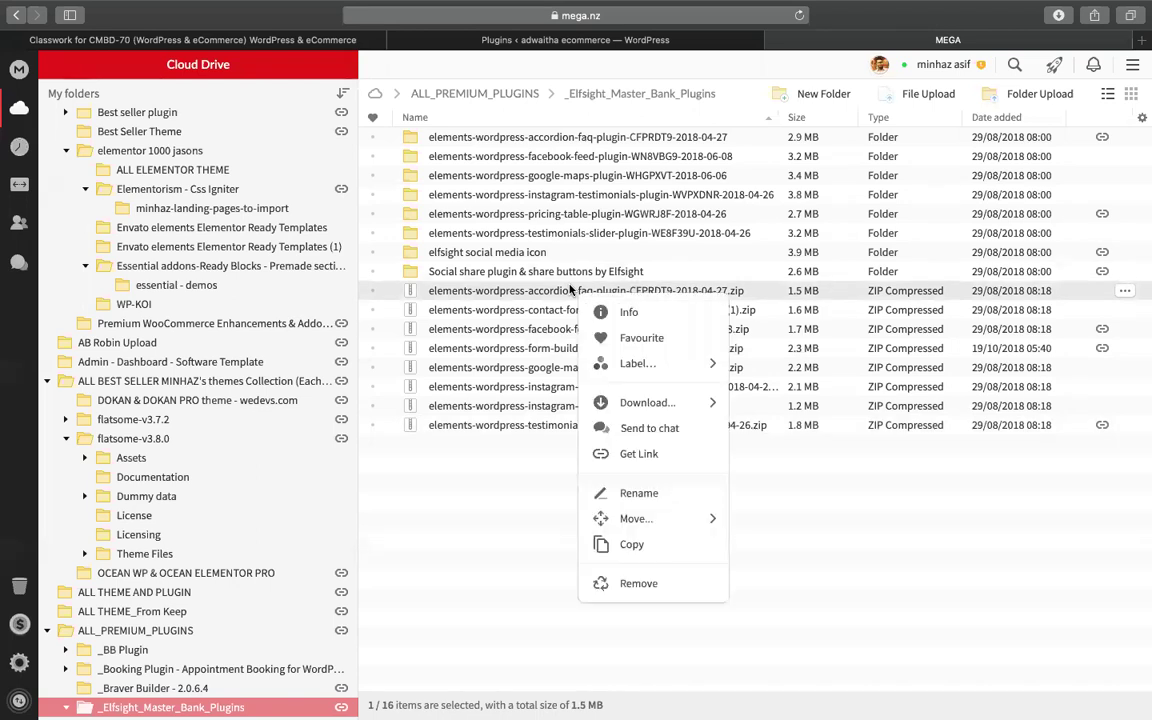
pyautogui.click(637, 404)
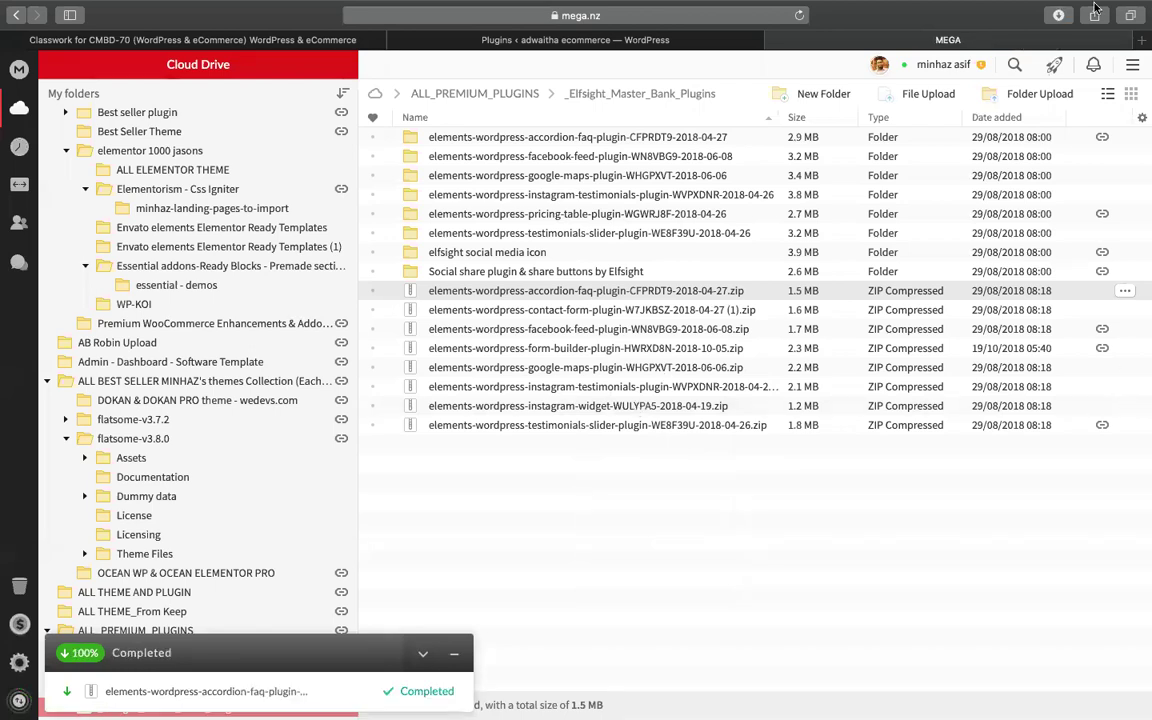
pyautogui.click(1062, 15)
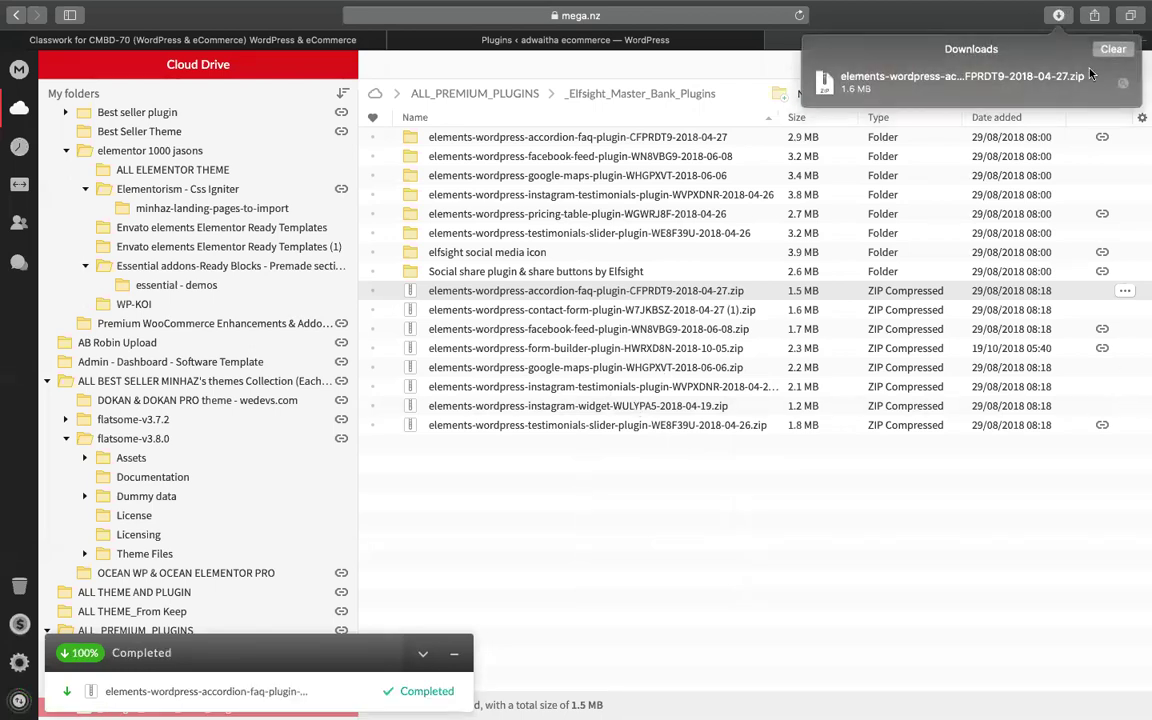
# - Extract the accordion-faq download in Finder and locate elfsight-faq-cc.zip inside it
pyautogui.click(1122, 87)
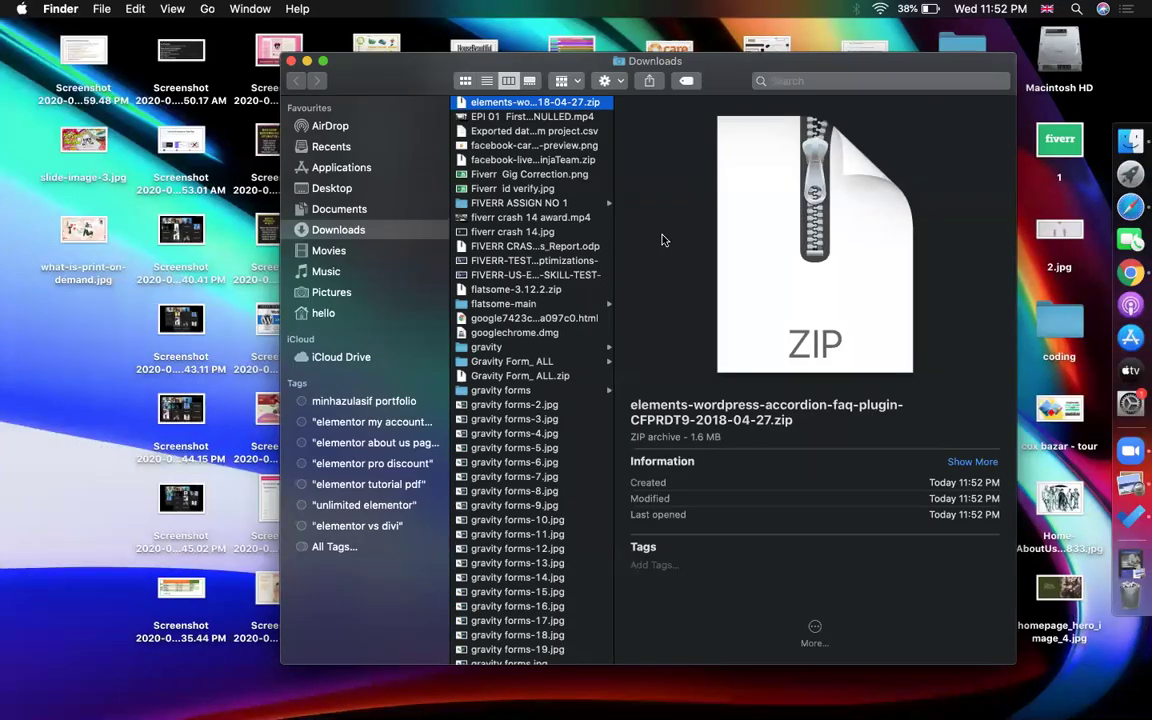
pyautogui.doubleClick(567, 103)
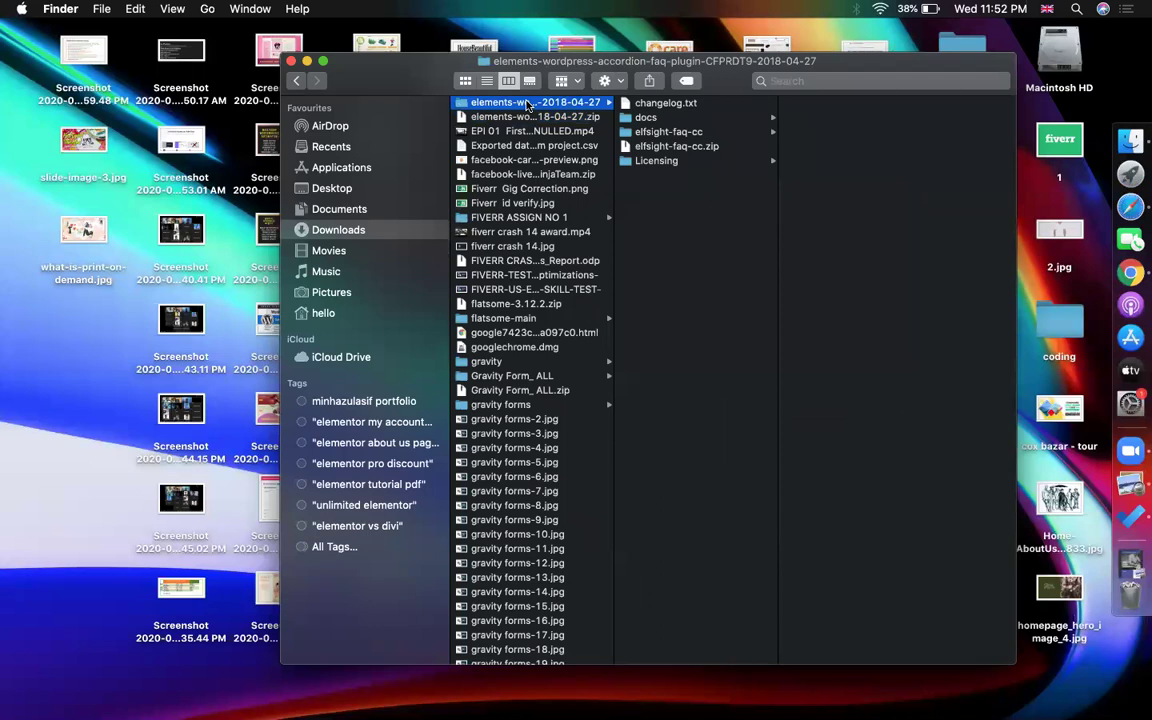
pyautogui.click(700, 147)
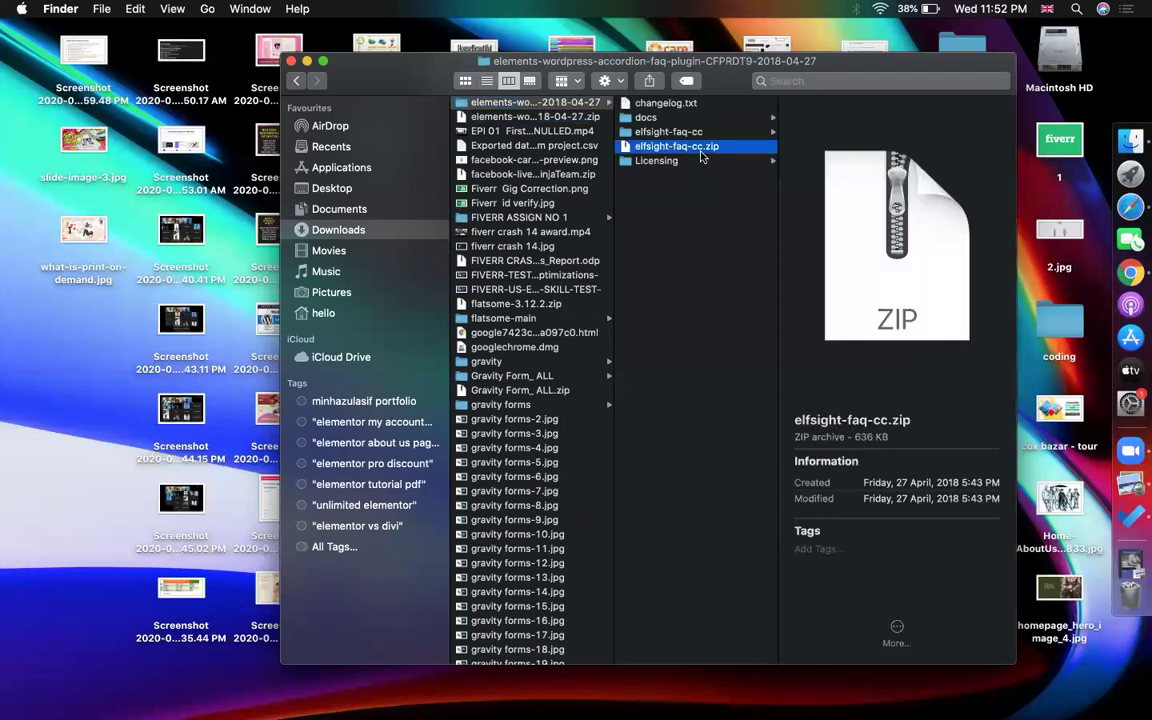
pyautogui.click(1130, 206)
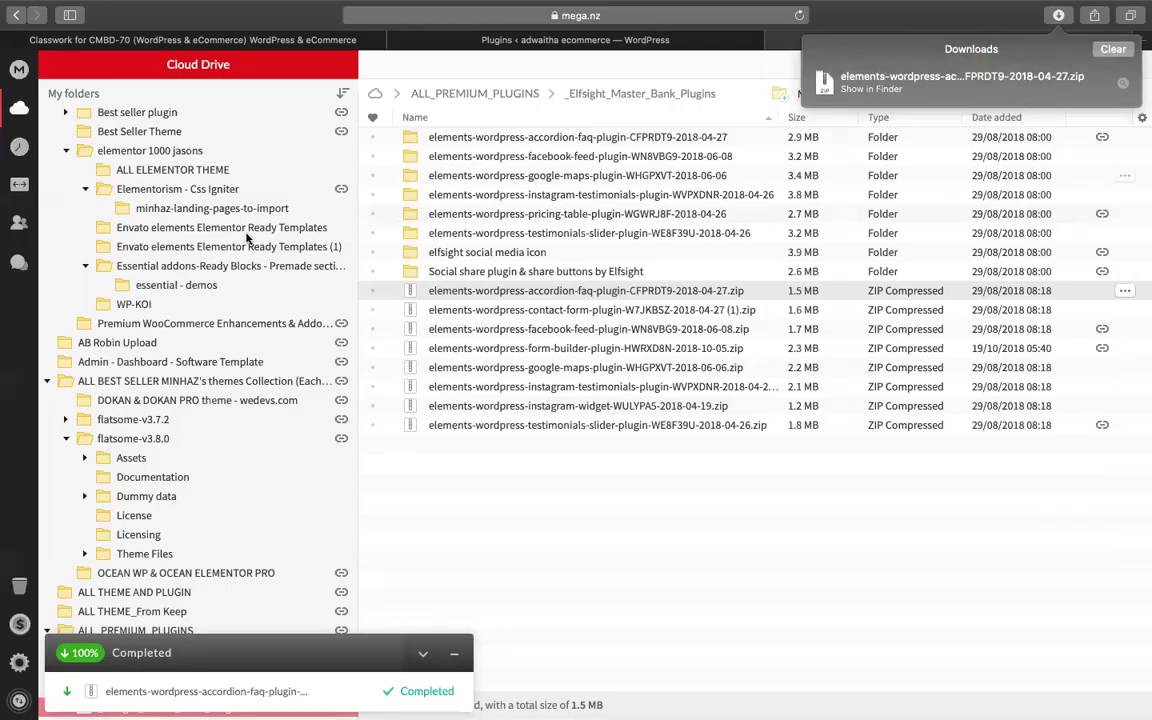
pyautogui.click(578, 40)
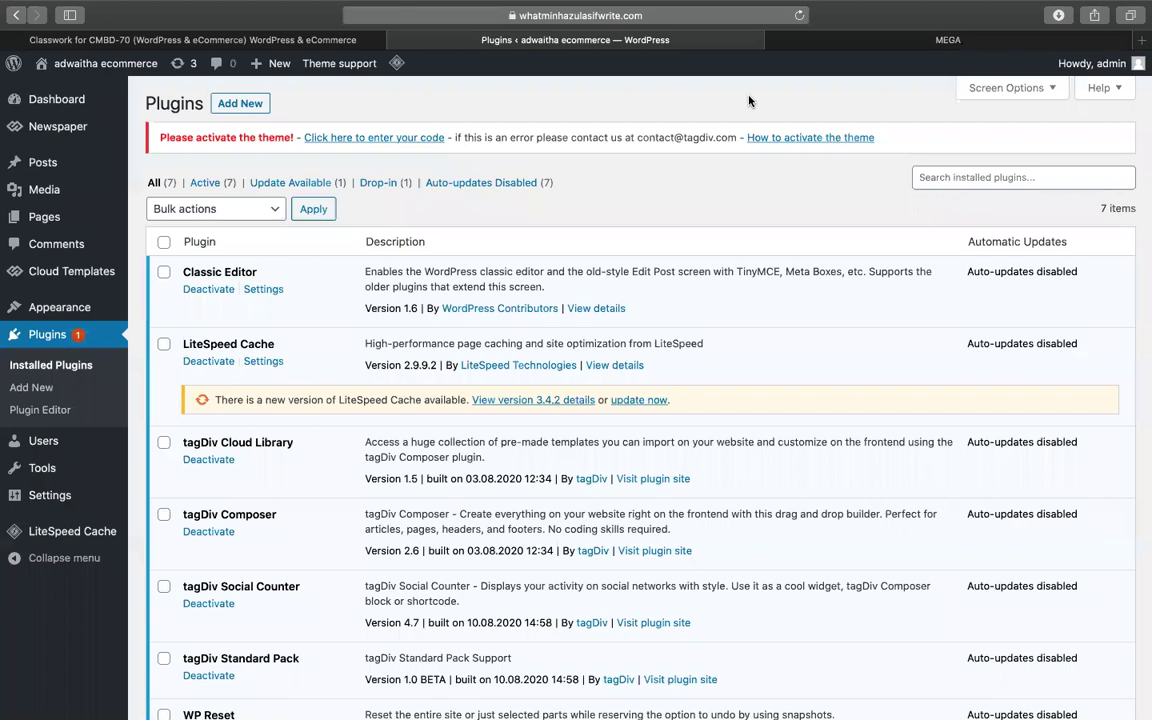
# - Go to Plugins > Add New and reveal the Upload Plugin form
pyautogui.click(226, 100)
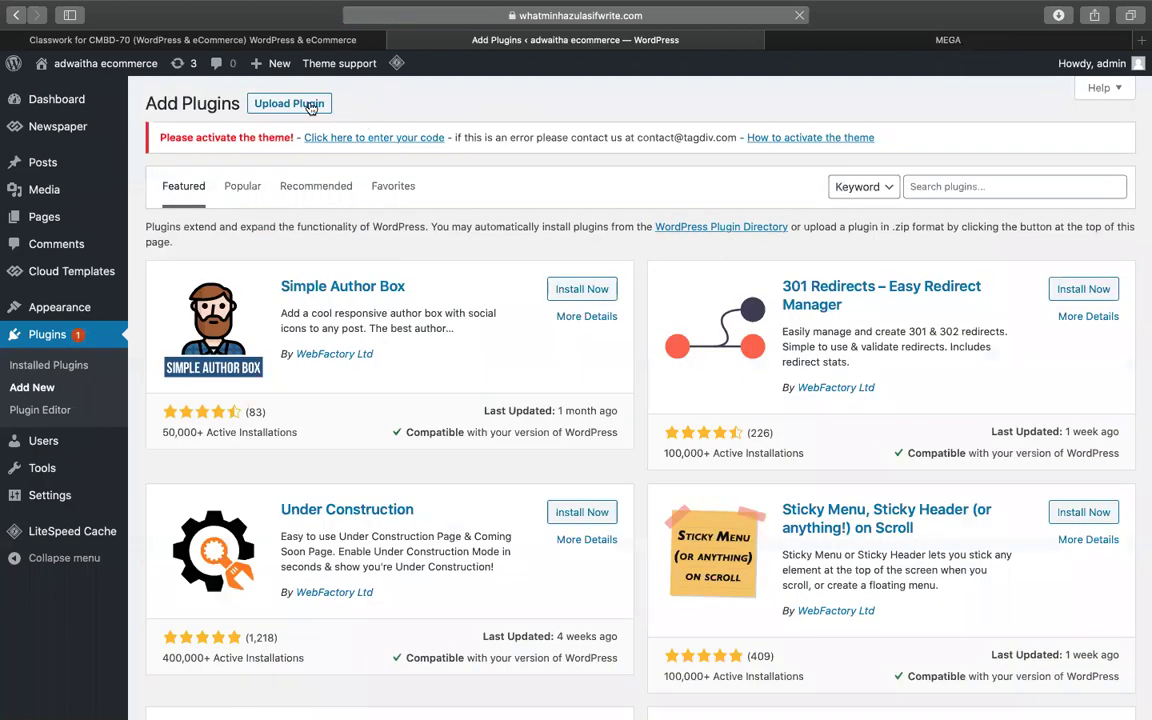
pyautogui.click(311, 106)
# - Browse the Downloads folder for the extracted accordion plugin, then check the browser's recent downloads
pyautogui.click(527, 294)
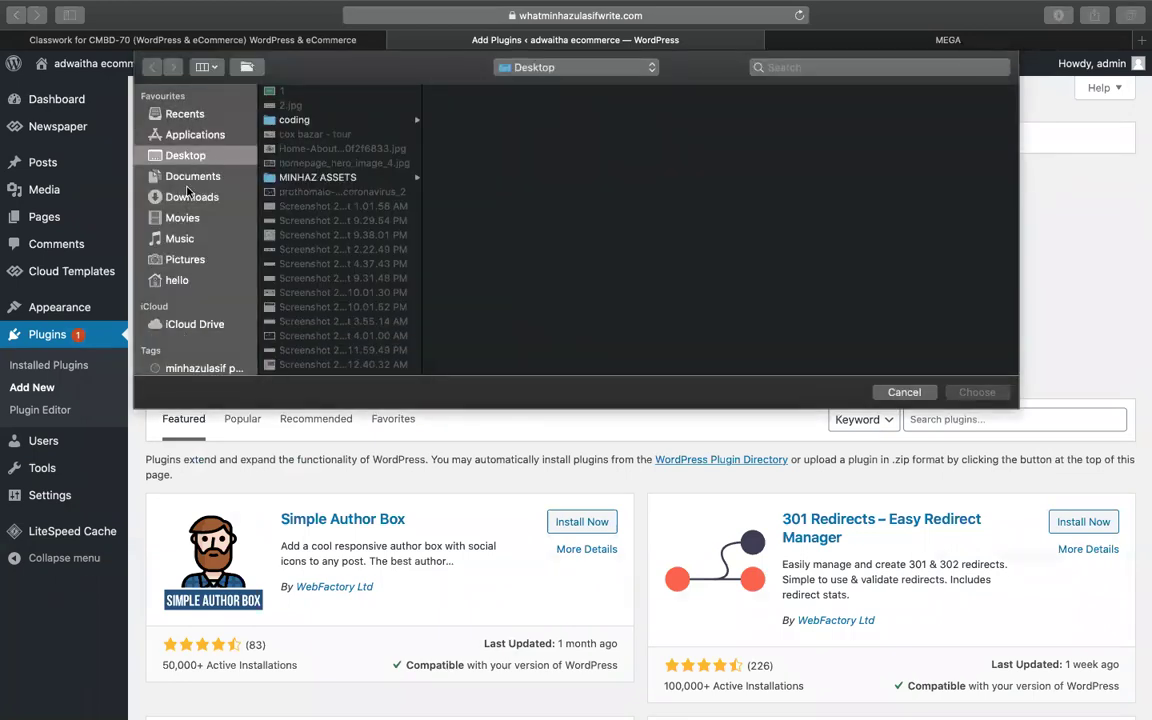
pyautogui.click(190, 196)
pyautogui.write('ele')
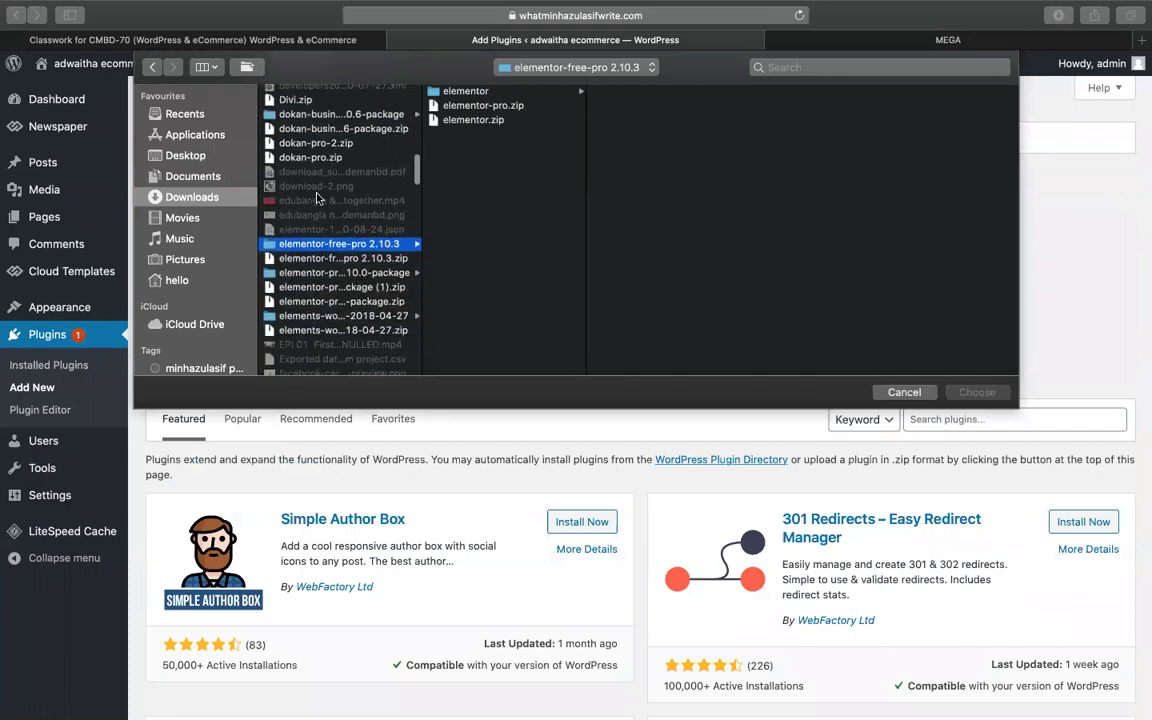
pyautogui.scroll(-1, 316, 197)
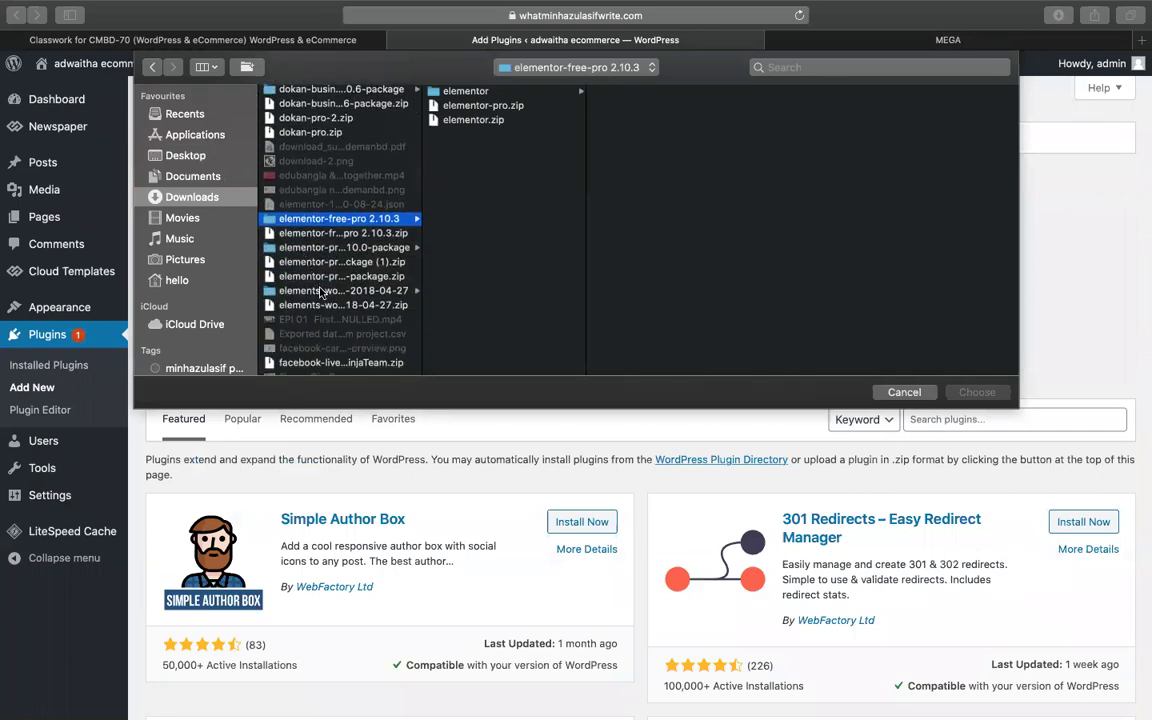
pyautogui.scroll(-2, 320, 291)
pyautogui.scroll(2, 330, 230)
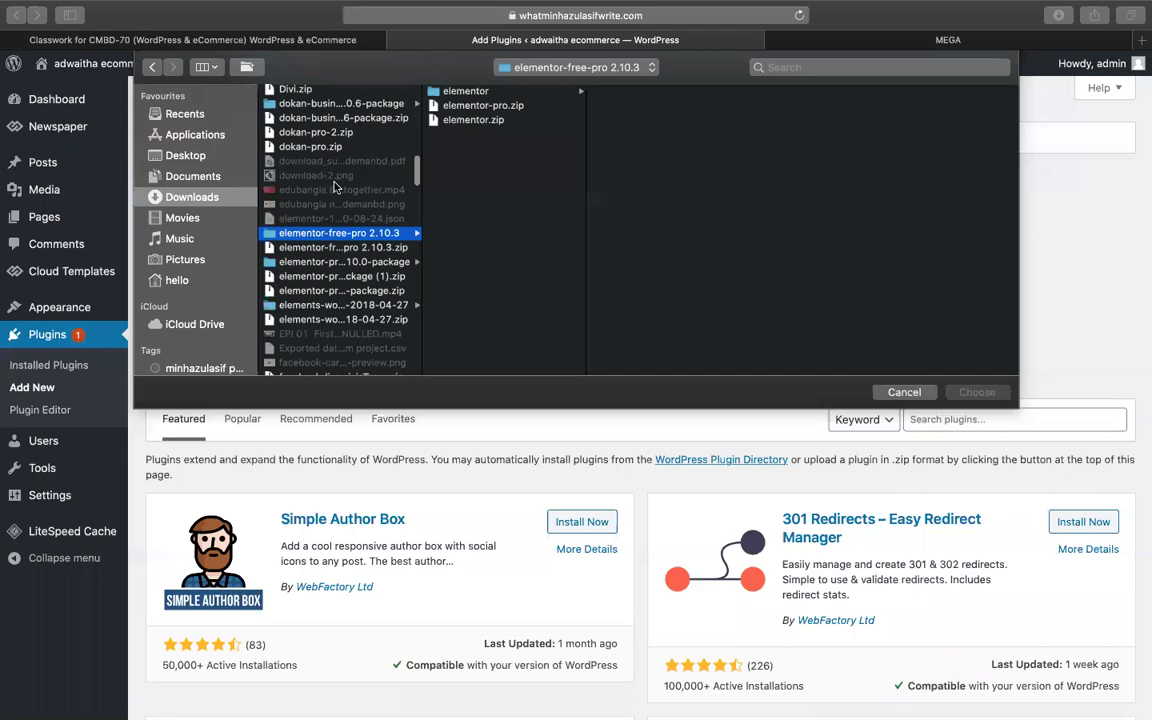
pyautogui.scroll(-10, 334, 185)
pyautogui.scroll(-5, 336, 188)
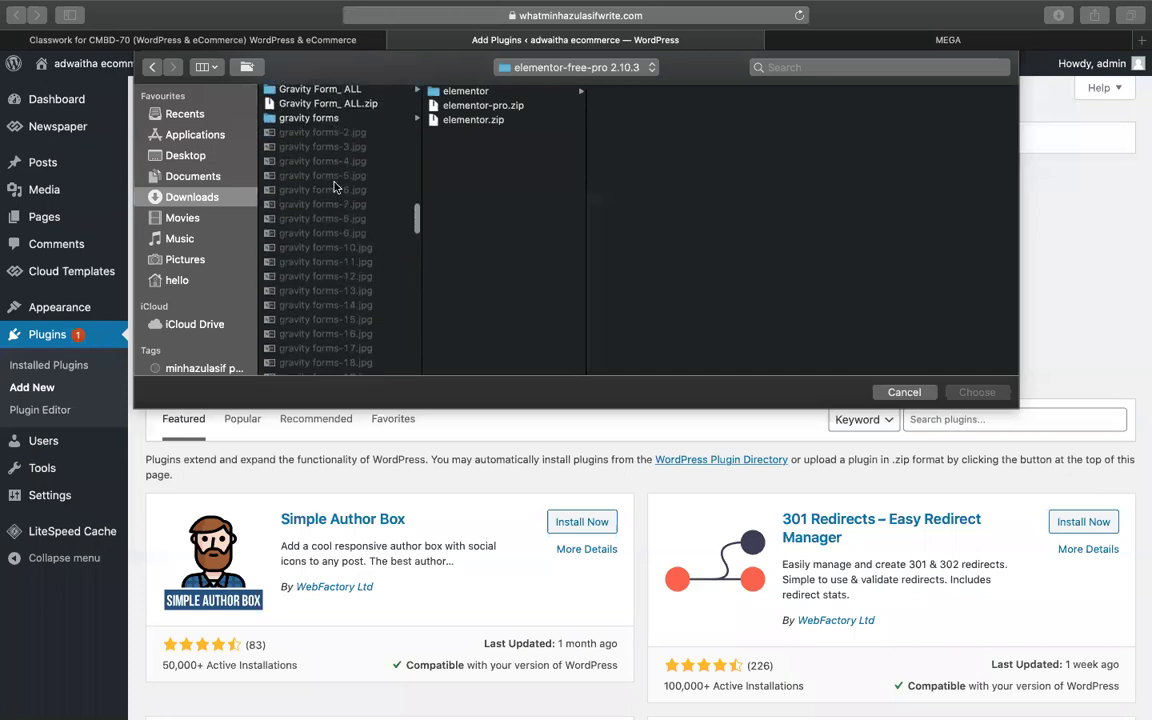
pyautogui.scroll(-3, 336, 188)
pyautogui.scroll(-10, 336, 187)
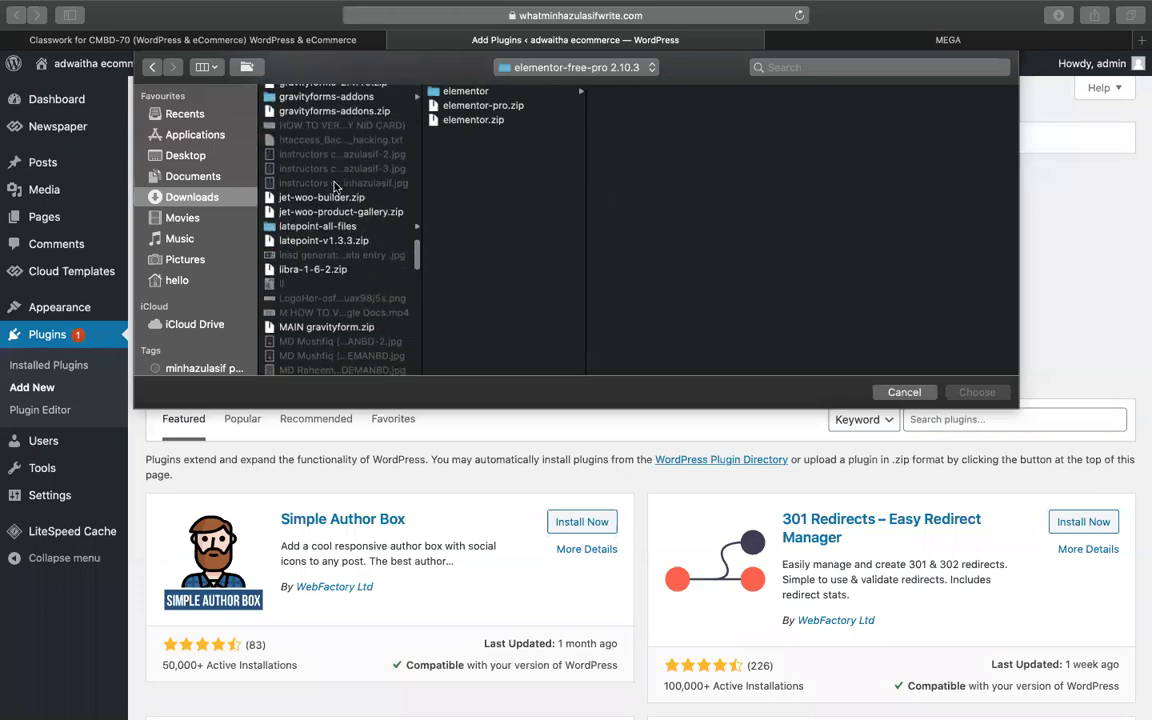
pyautogui.scroll(-10, 336, 188)
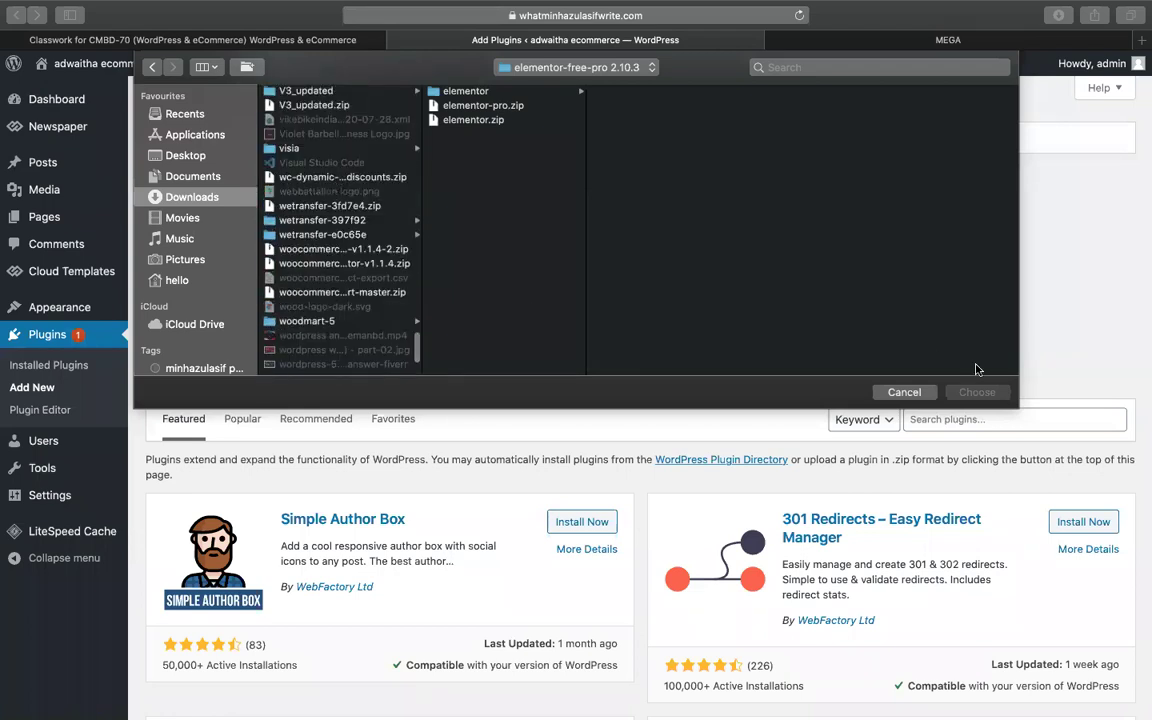
pyautogui.click(904, 392)
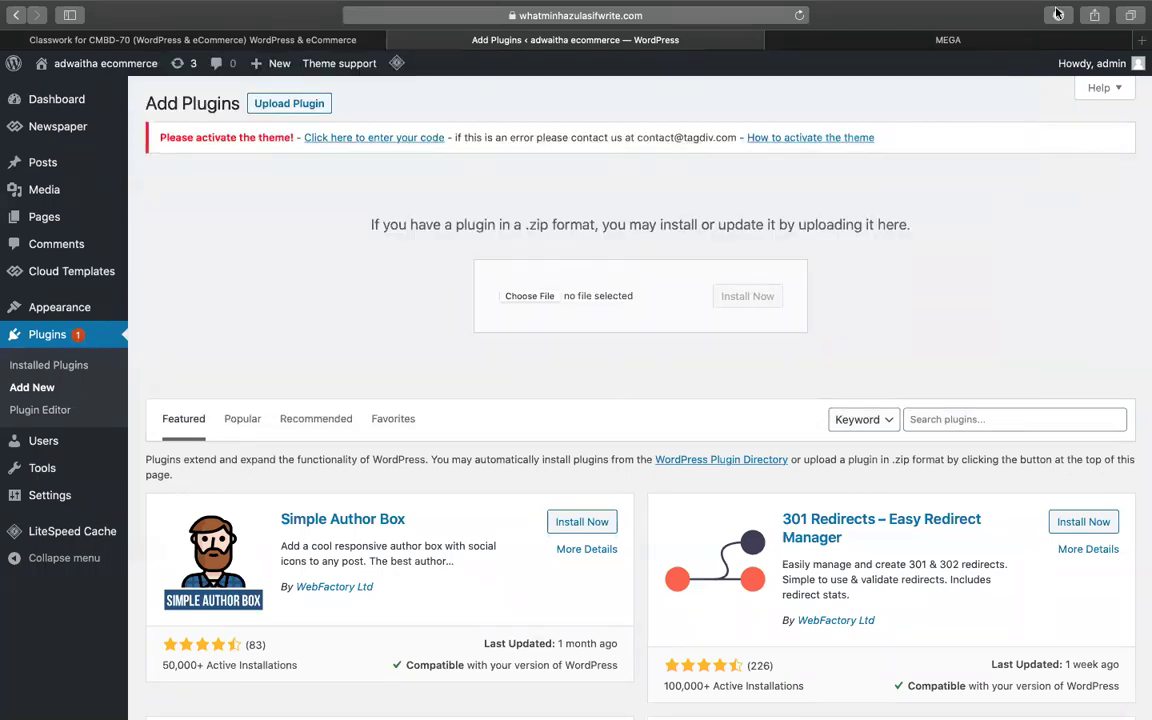
pyautogui.click(1057, 13)
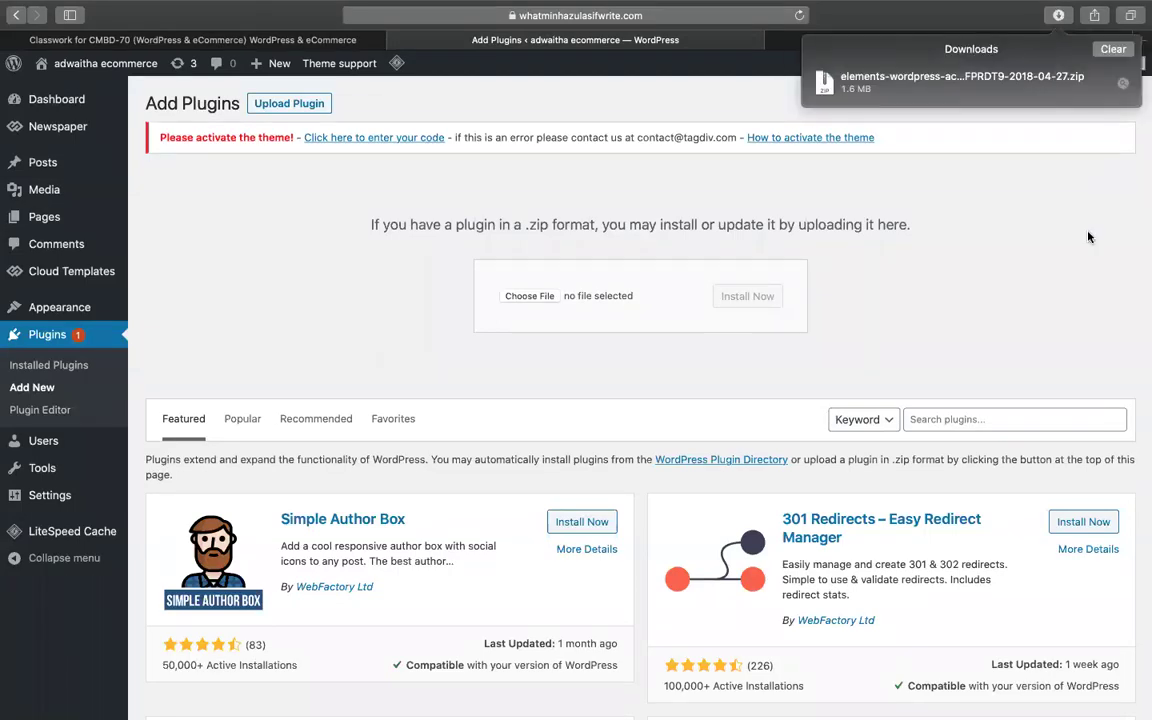
pyautogui.click(422, 700)
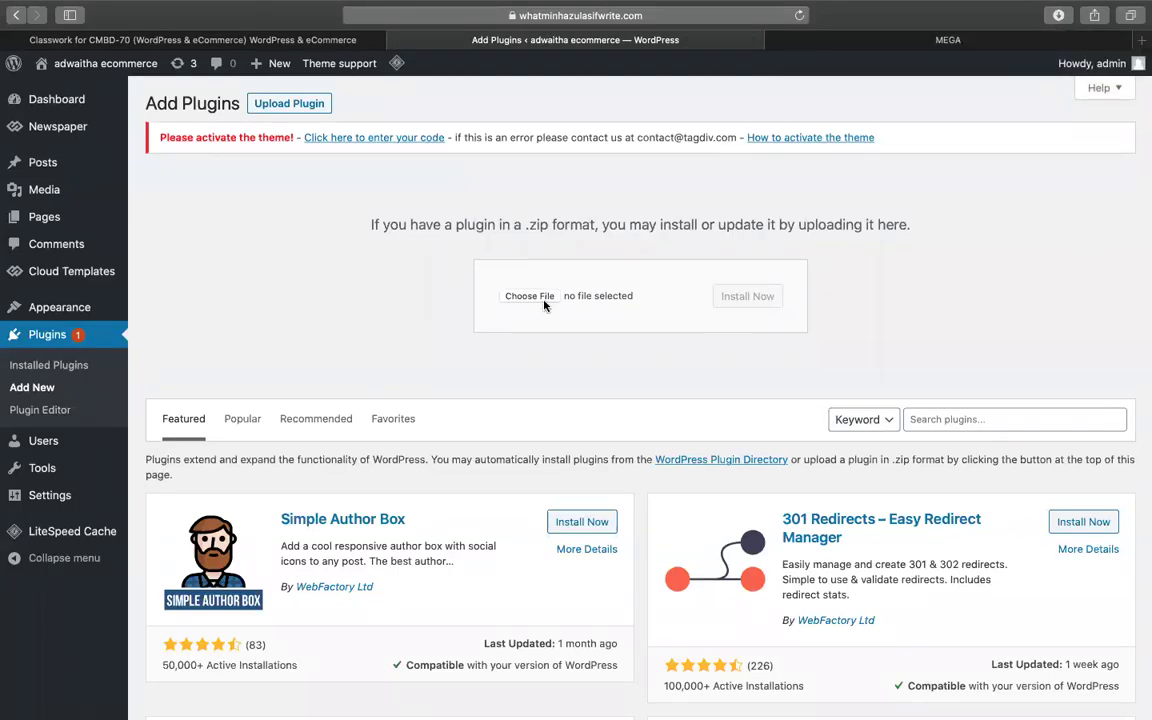
# - Choose elfsight-faq-cc.zip from the extracted accordion folder in Downloads and install it
pyautogui.click(530, 296)
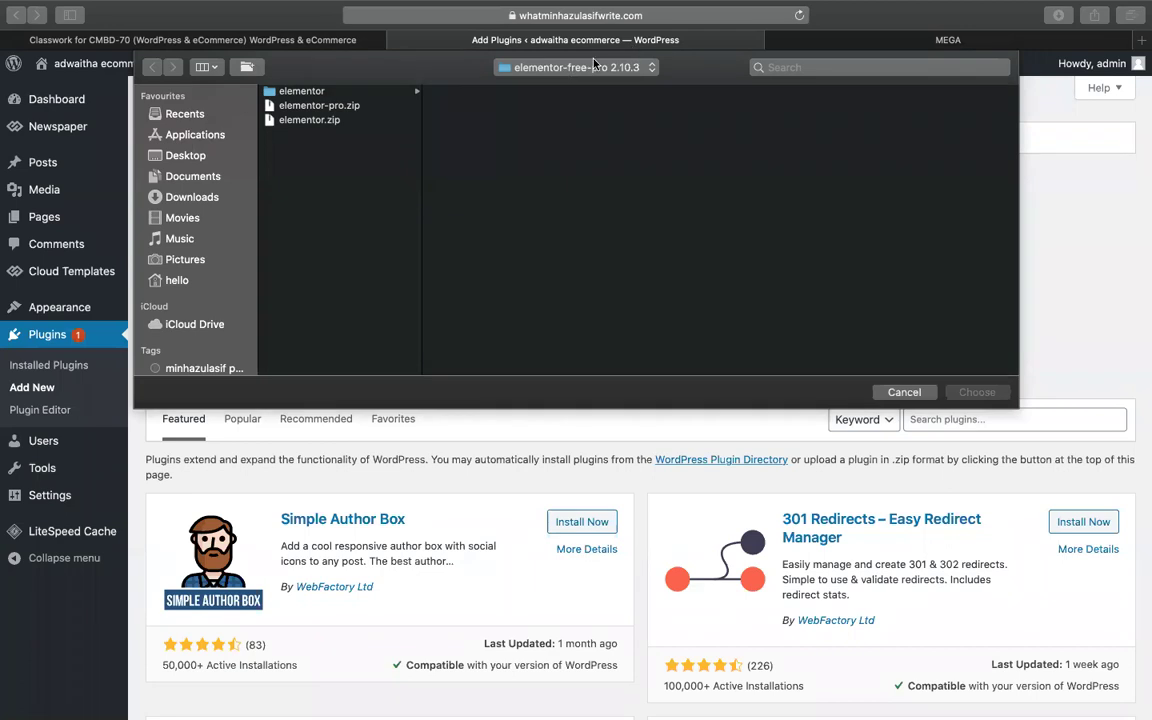
pyautogui.click(594, 66)
pyautogui.click(520, 82)
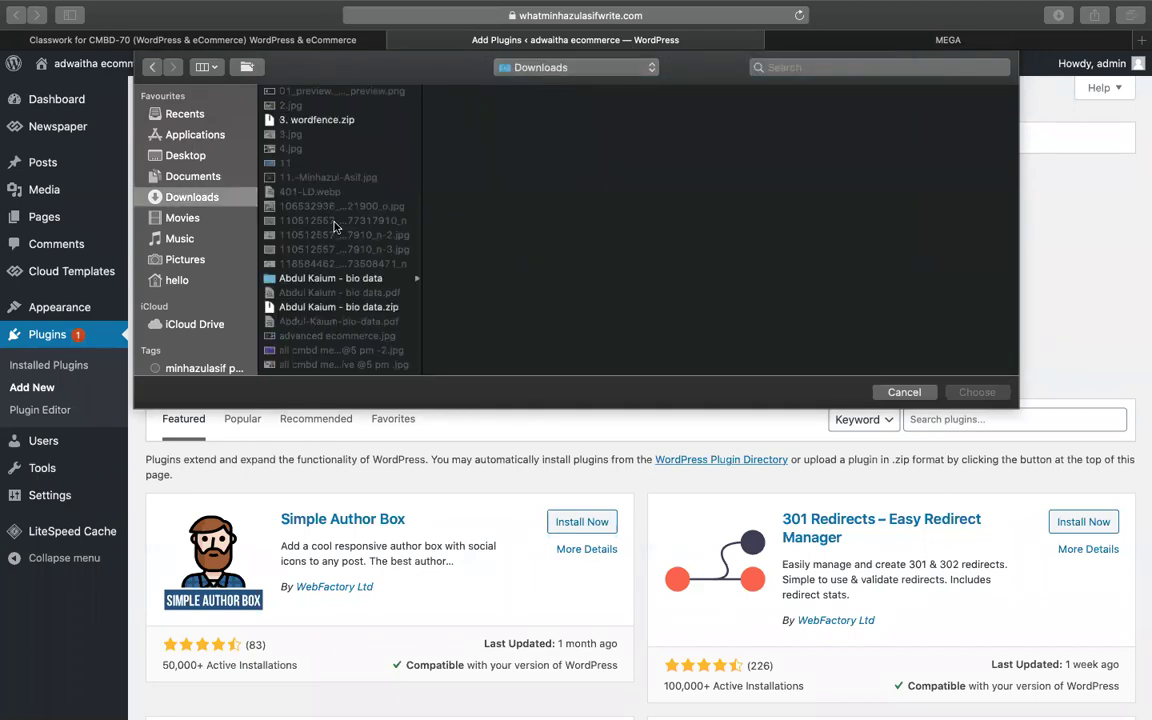
pyautogui.write('ele')
pyautogui.scroll(-3, 333, 260)
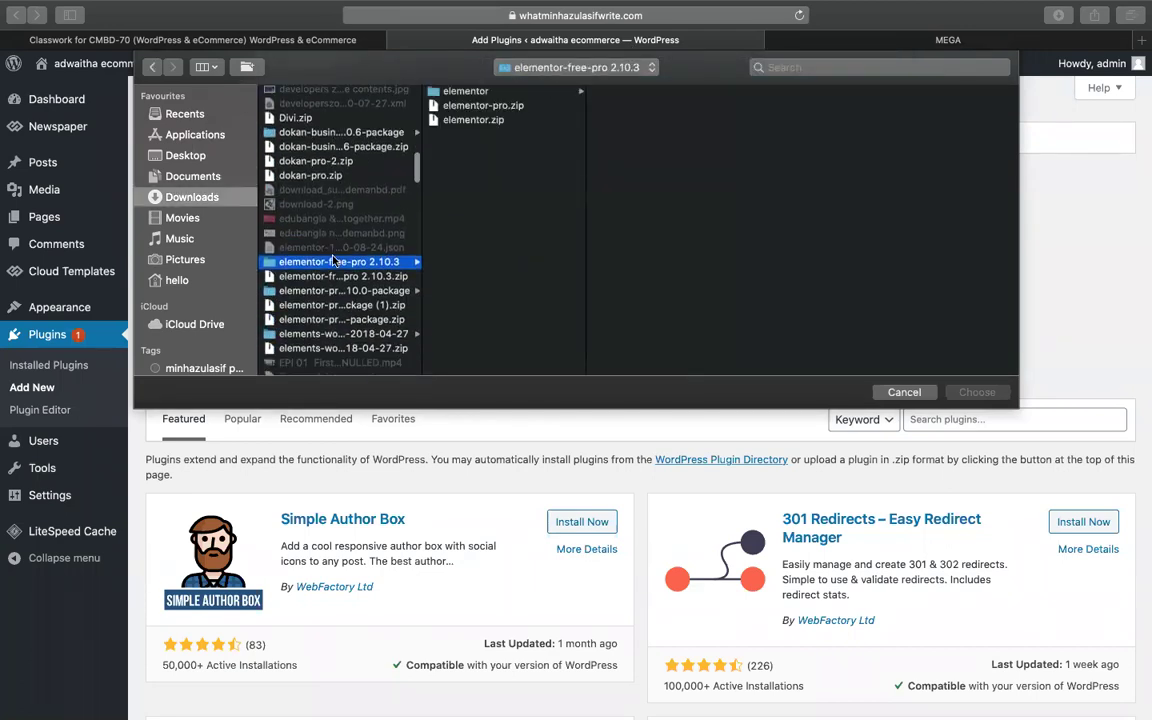
pyautogui.click(301, 334)
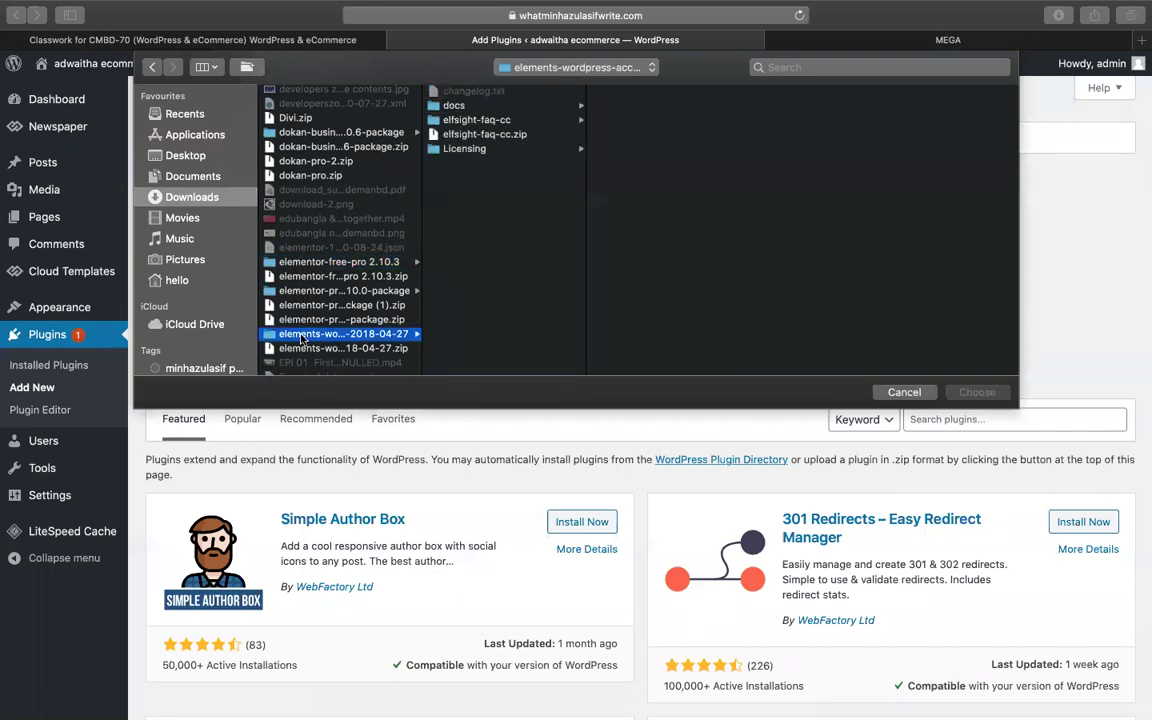
pyautogui.click(484, 134)
pyautogui.click(977, 391)
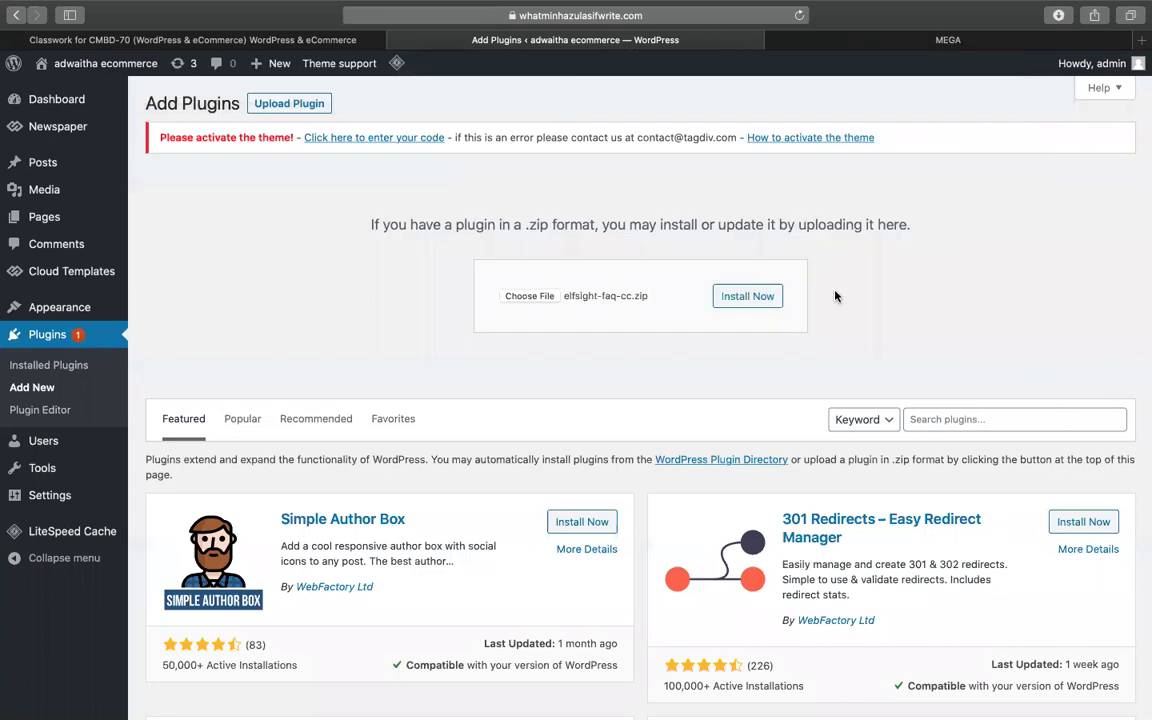
pyautogui.click(766, 296)
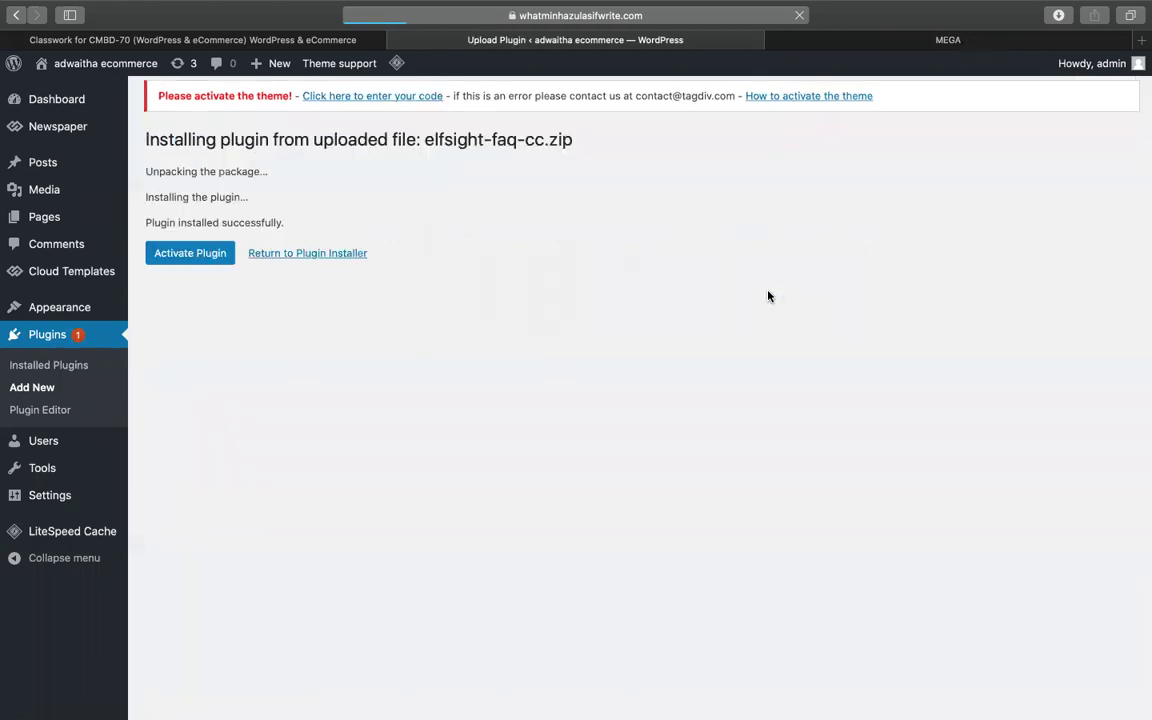
# - Activate the Elfsight FAQ CC plugin and open its FAQ welcome page
pyautogui.click(220, 270)
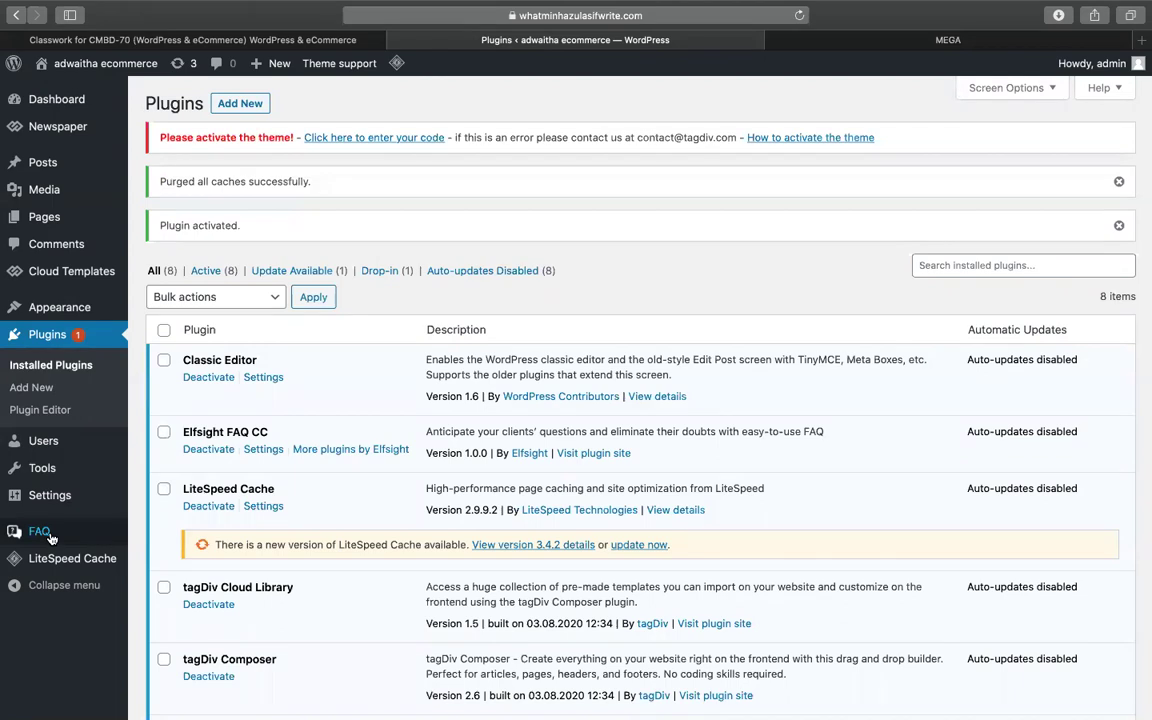
pyautogui.click(40, 532)
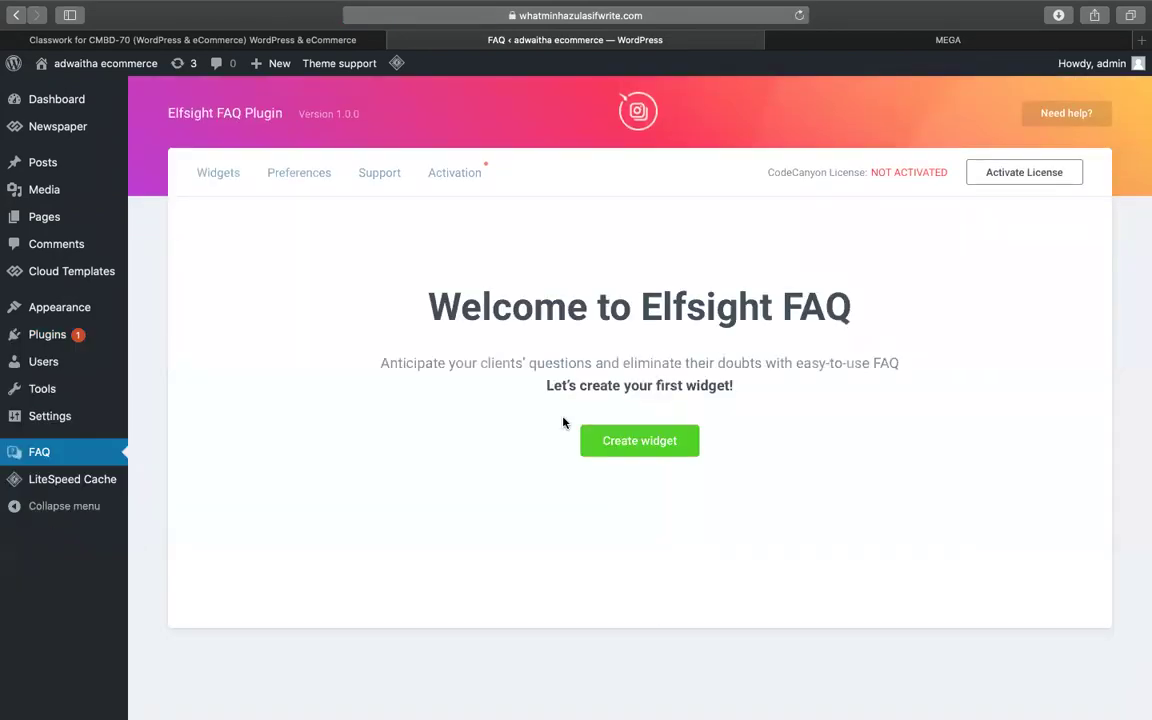
pyautogui.click(687, 441)
pyautogui.click(494, 452)
pyautogui.write('faq')
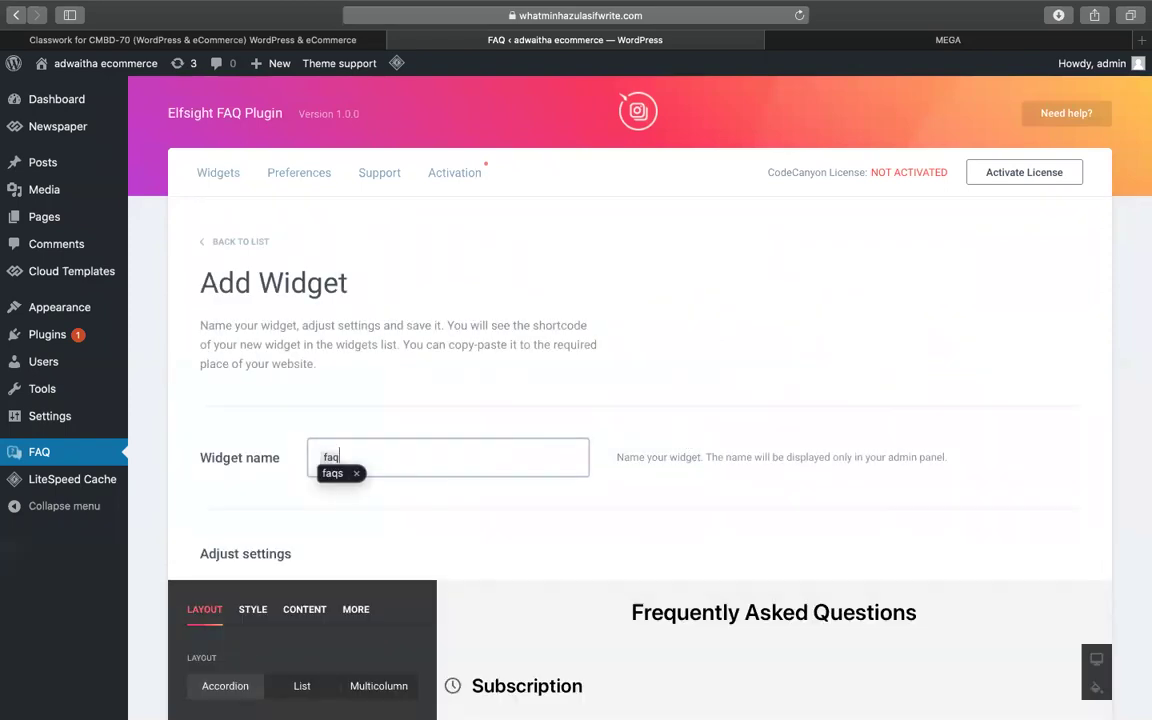
pyautogui.write('s')
pyautogui.scroll(-4, 494, 450)
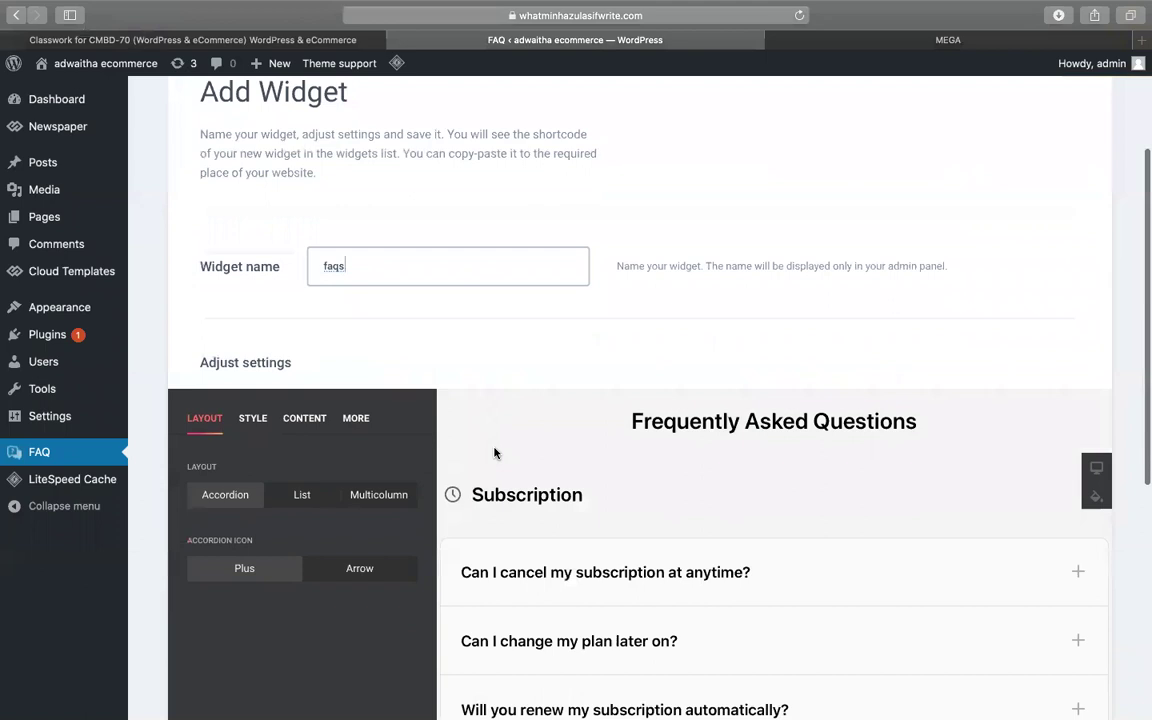
pyautogui.scroll(-3, 494, 453)
pyautogui.scroll(-4, 622, 327)
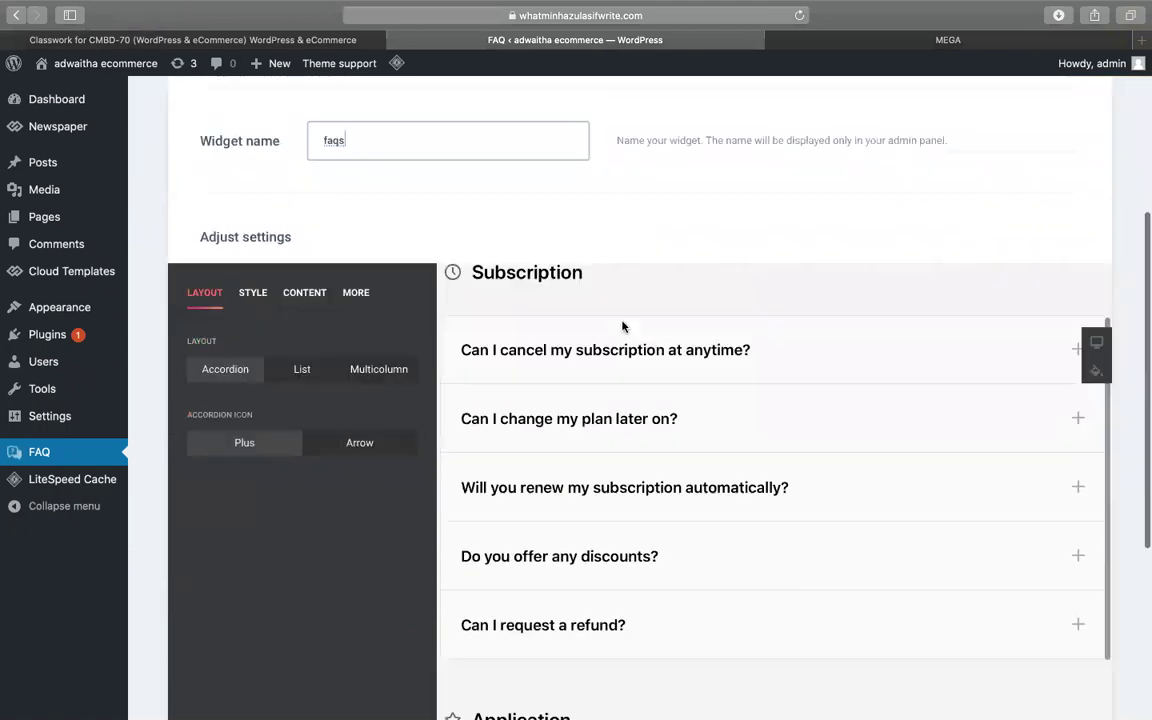
pyautogui.scroll(2, 607, 306)
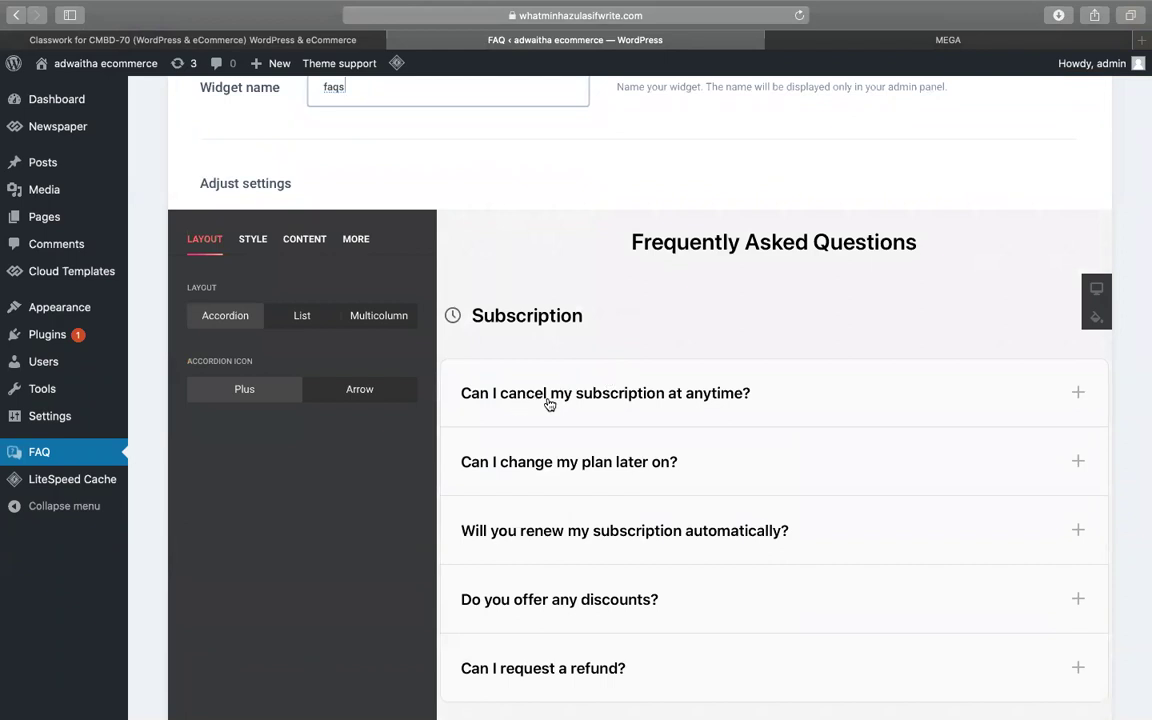
pyautogui.click(609, 398)
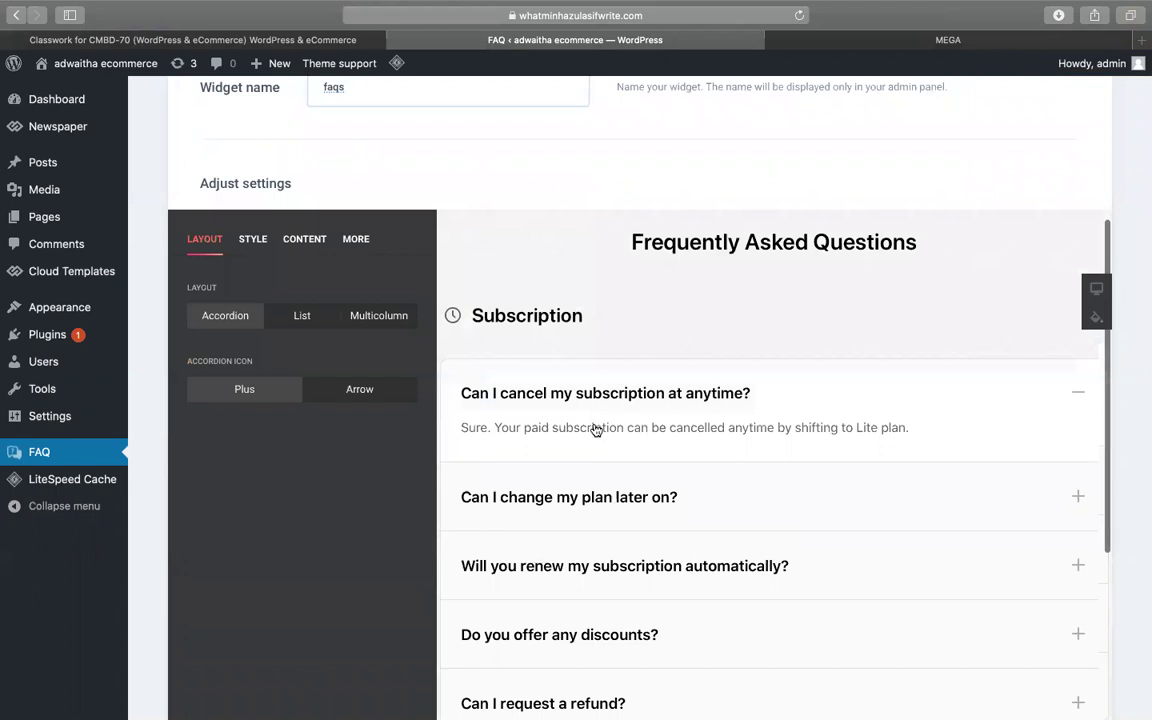
pyautogui.scroll(-1, 568, 440)
pyautogui.click(568, 440)
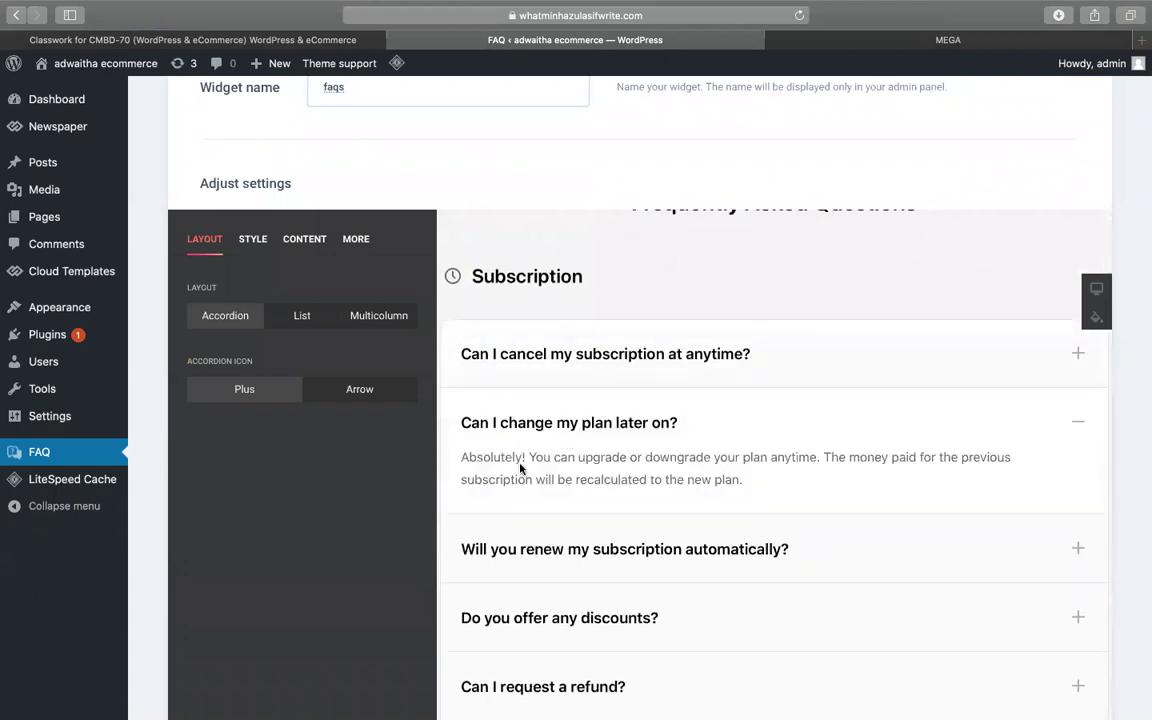
pyautogui.scroll(-1, 520, 470)
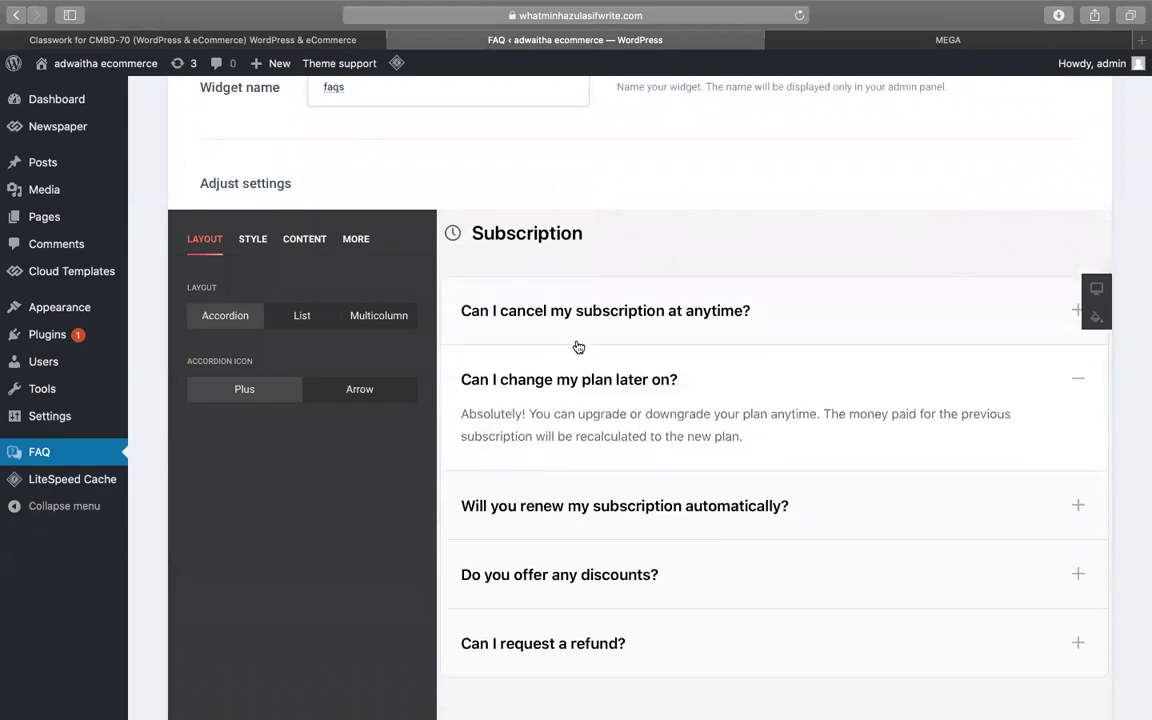
pyautogui.scroll(-1, 556, 401)
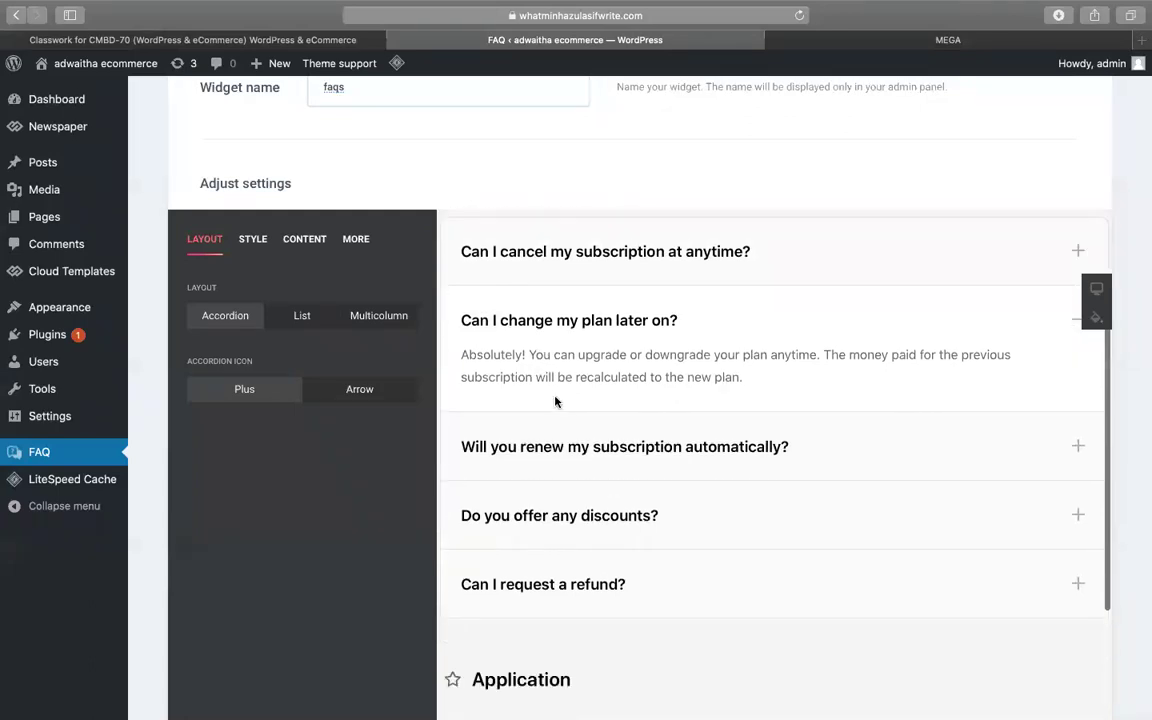
pyautogui.click(600, 445)
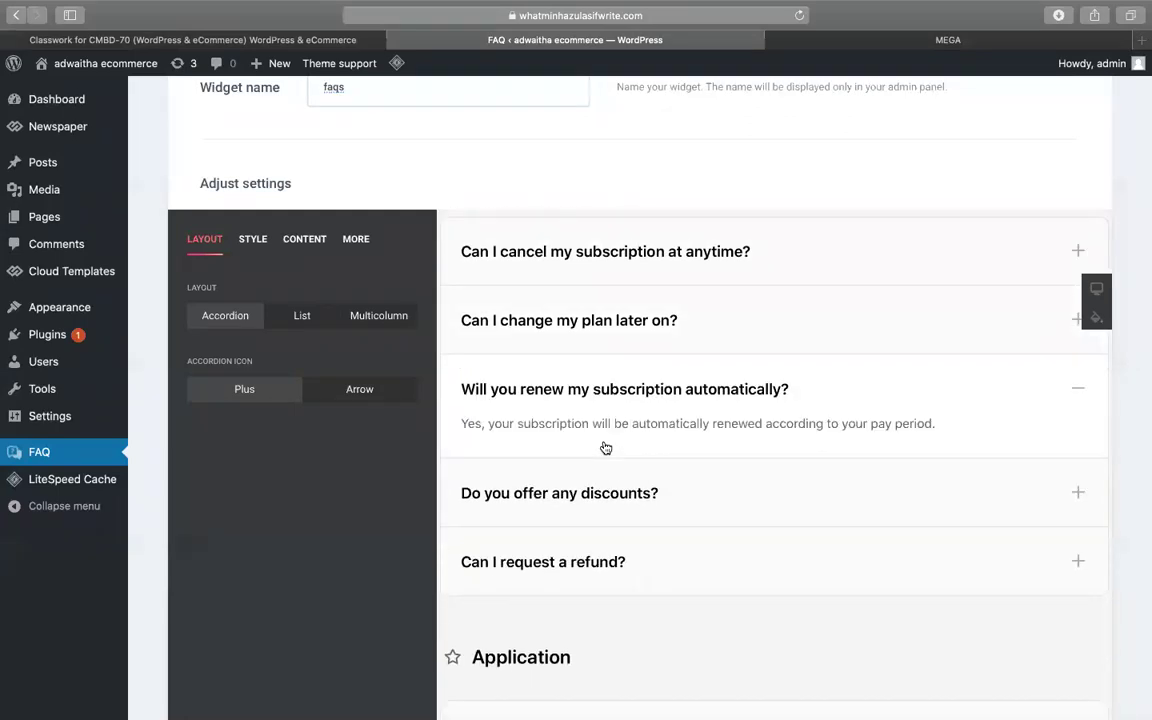
pyautogui.click(579, 496)
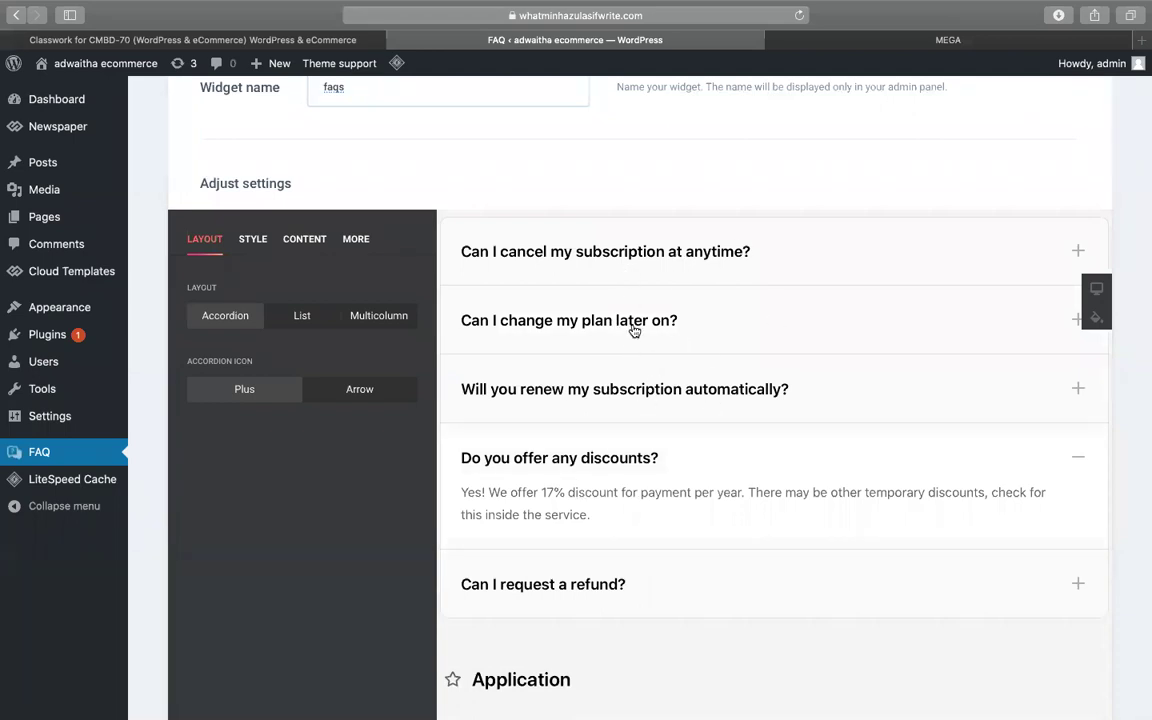
pyautogui.scroll(-1, 617, 404)
pyautogui.scroll(3, 617, 404)
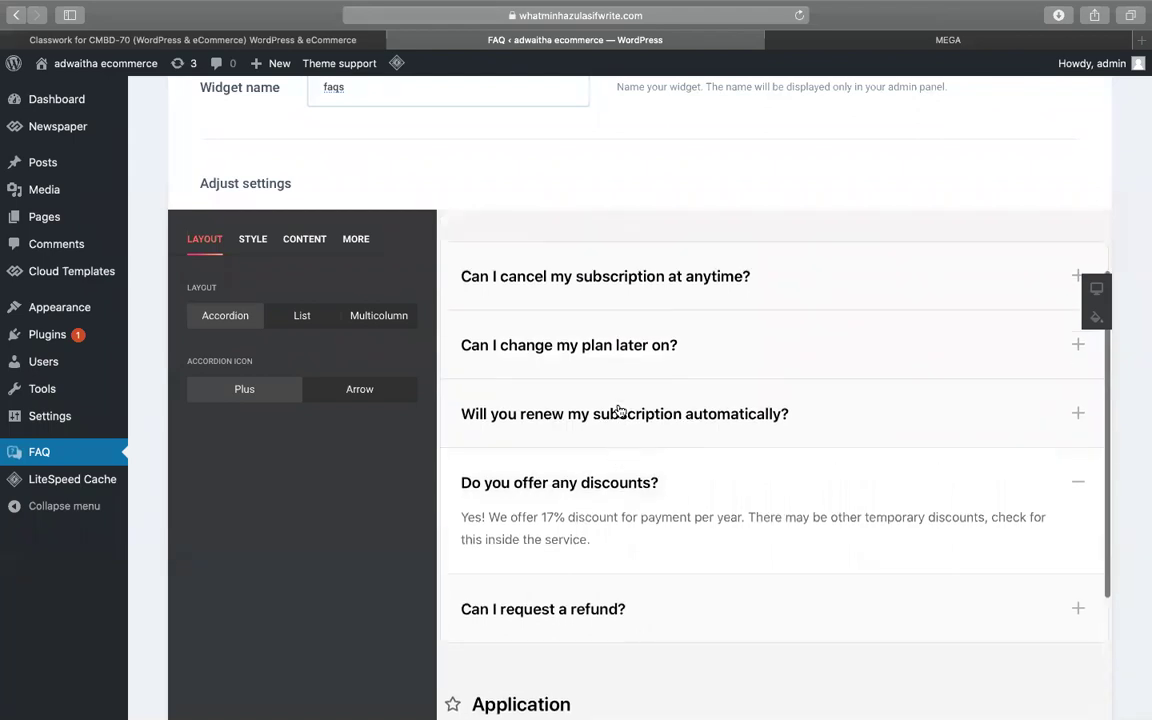
pyautogui.scroll(2, 604, 330)
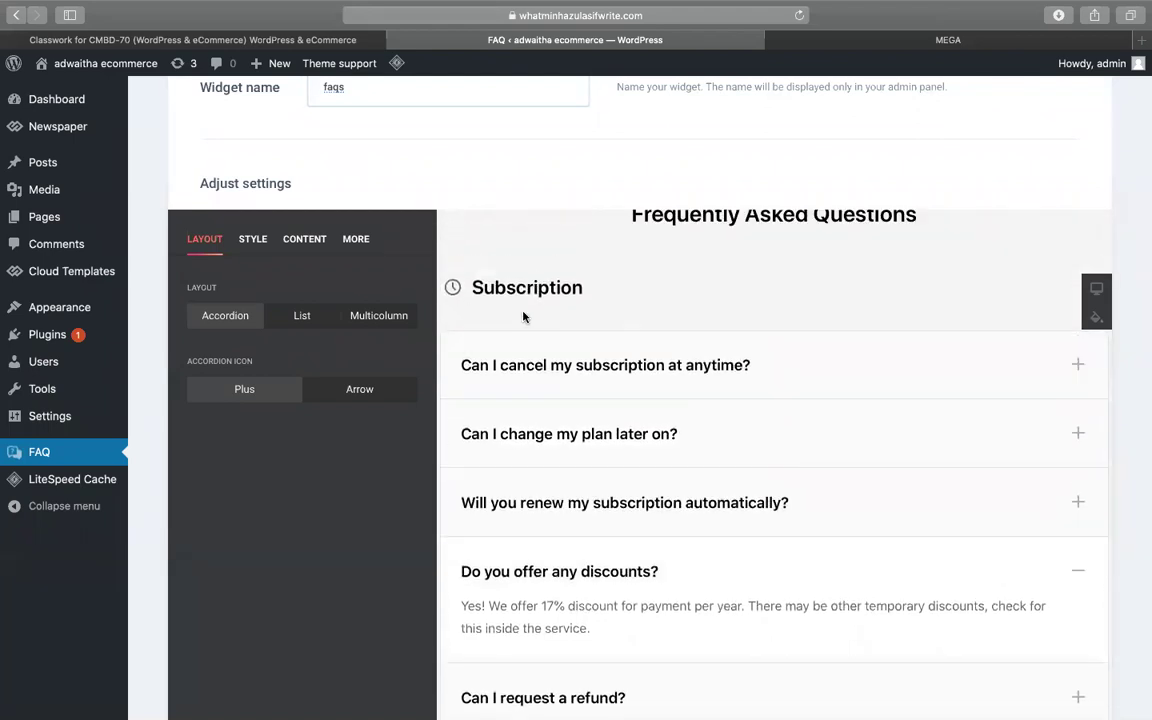
pyautogui.scroll(1, 523, 315)
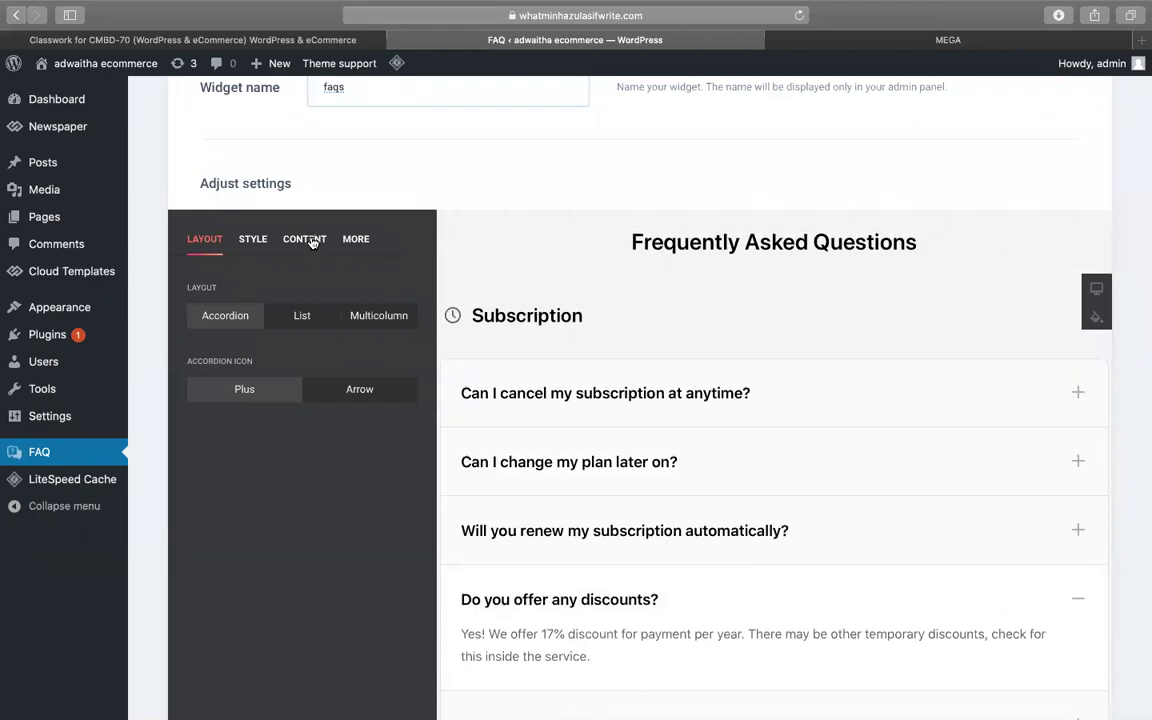
# - Set the Style tab's Item Background Color to light blue rgb(178, 190, 250)
pyautogui.click(250, 242)
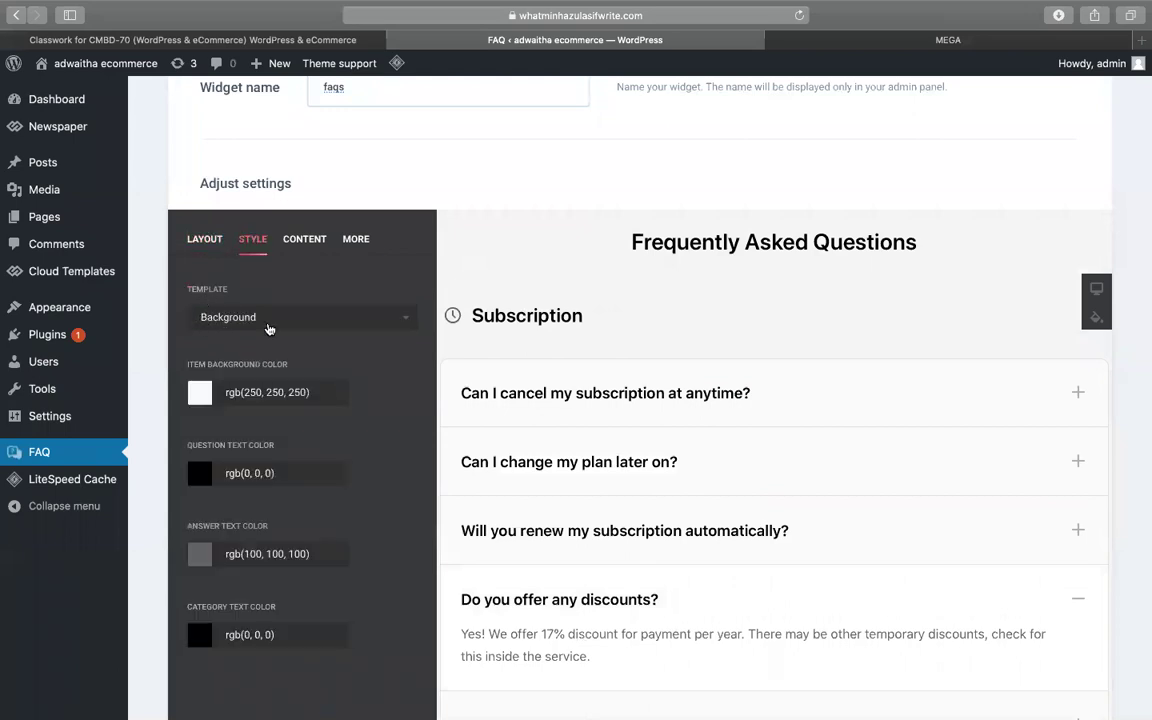
pyautogui.scroll(2, 300, 378)
pyautogui.scroll(-2, 296, 390)
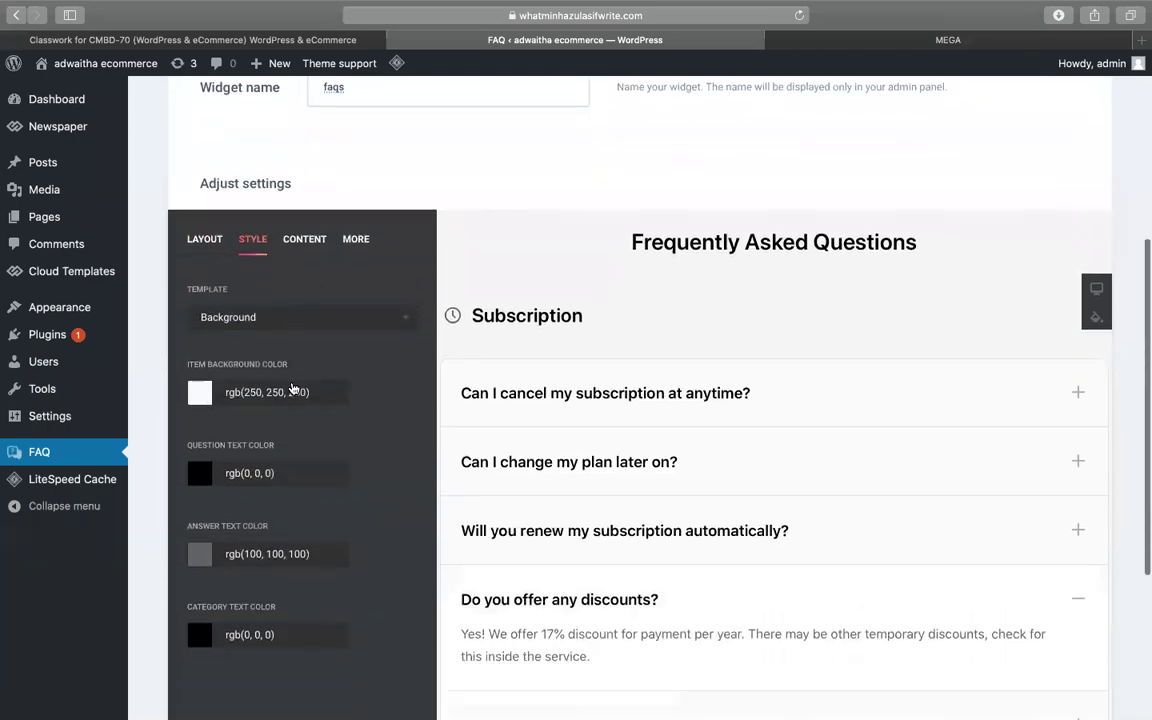
pyautogui.click(200, 383)
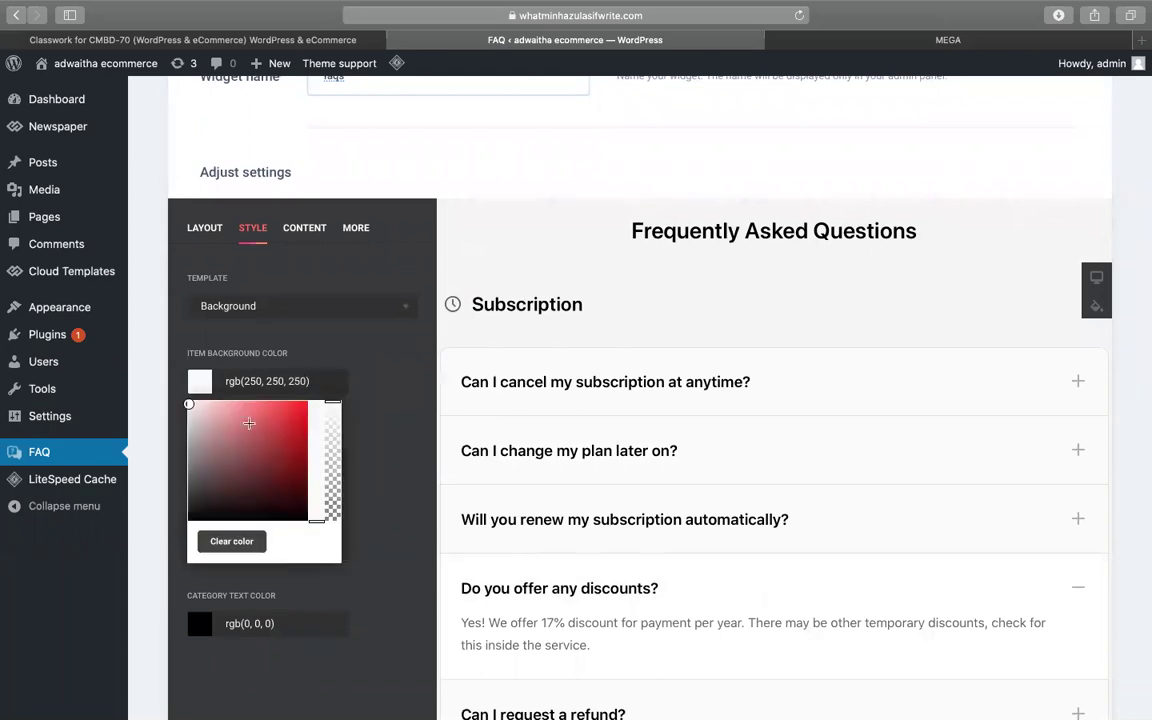
pyautogui.click(258, 503)
pyautogui.moveTo(316, 500); pyautogui.dragTo(276, 437)
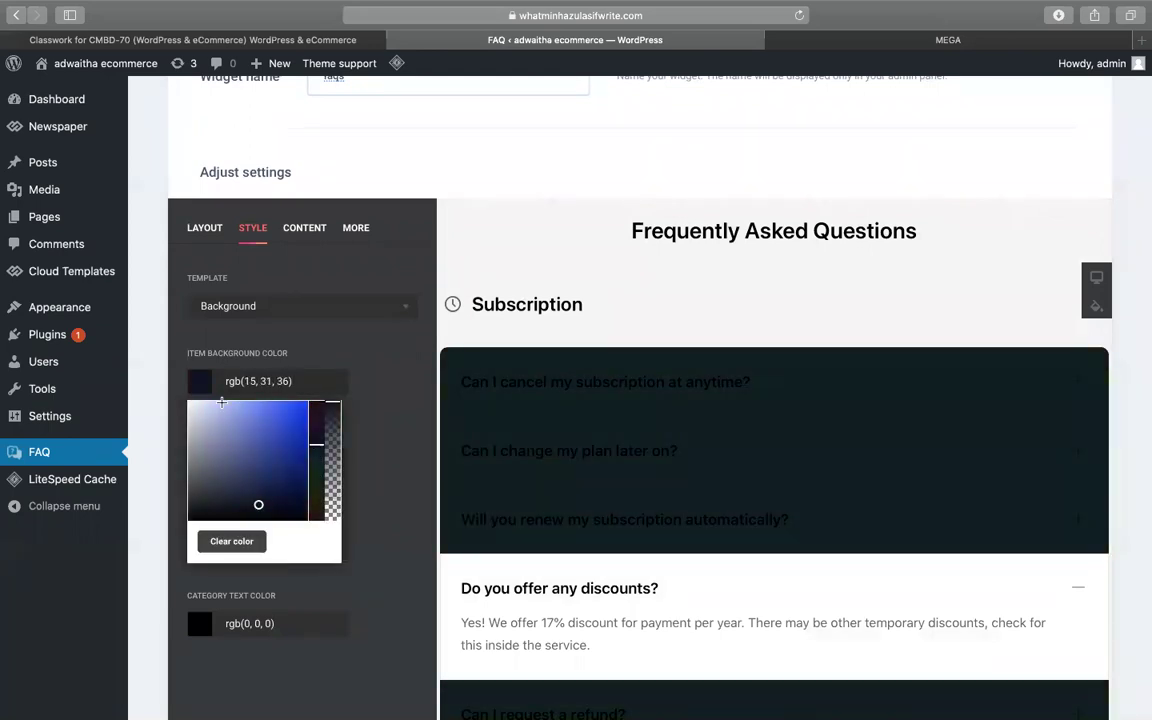
pyautogui.click(222, 403)
# - Preview the cancel subscription and 'Can I change my plan later on?' answers, then view Content settings
pyautogui.scroll(-3, 648, 262)
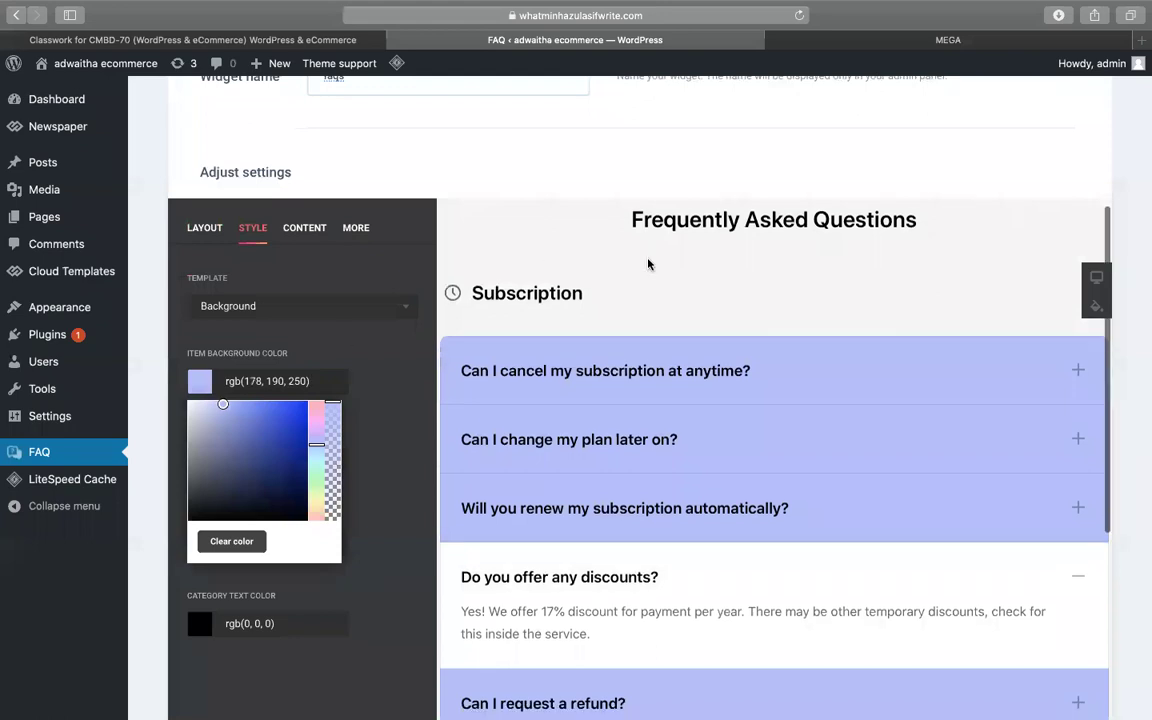
pyautogui.click(640, 271)
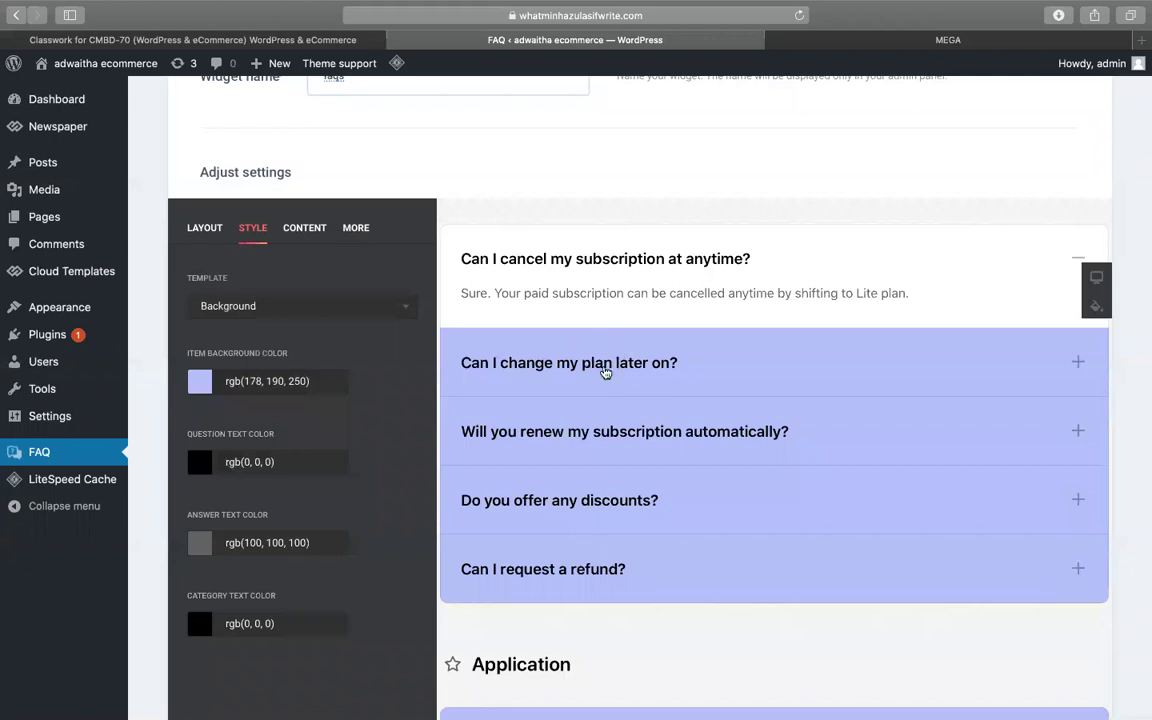
pyautogui.click(587, 368)
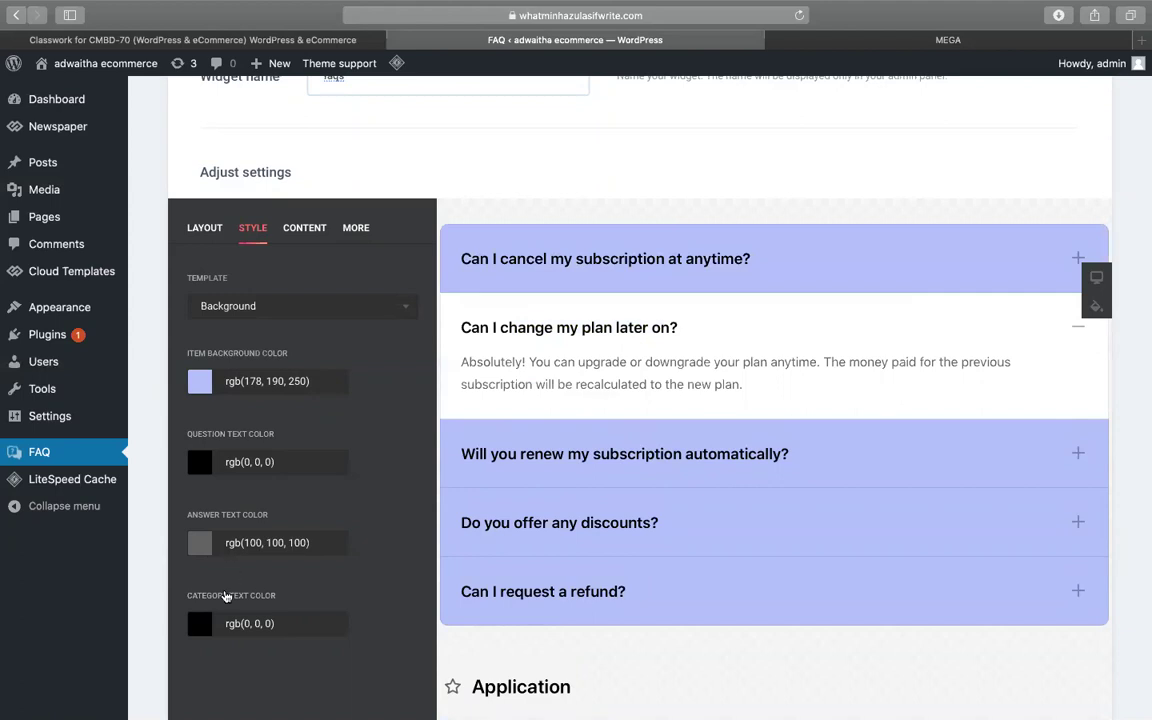
pyautogui.scroll(3, 311, 483)
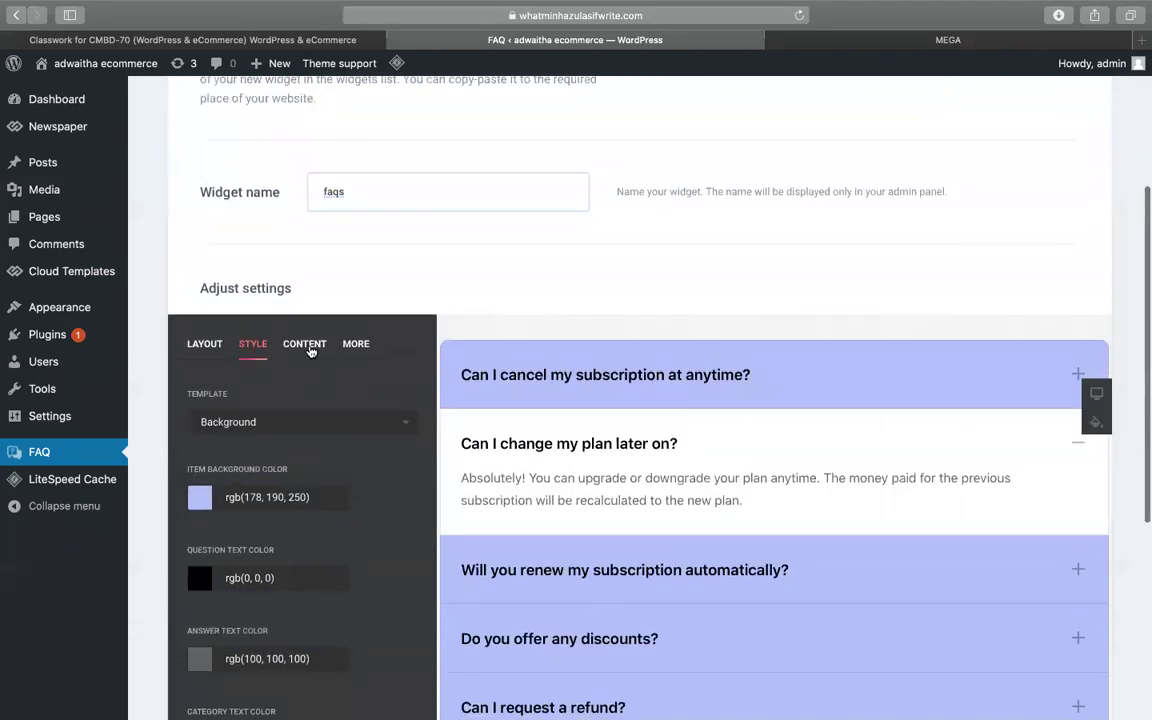
pyautogui.click(305, 344)
# - Check the Style templates, then return to Content and open the Subscription category's settings
pyautogui.click(252, 344)
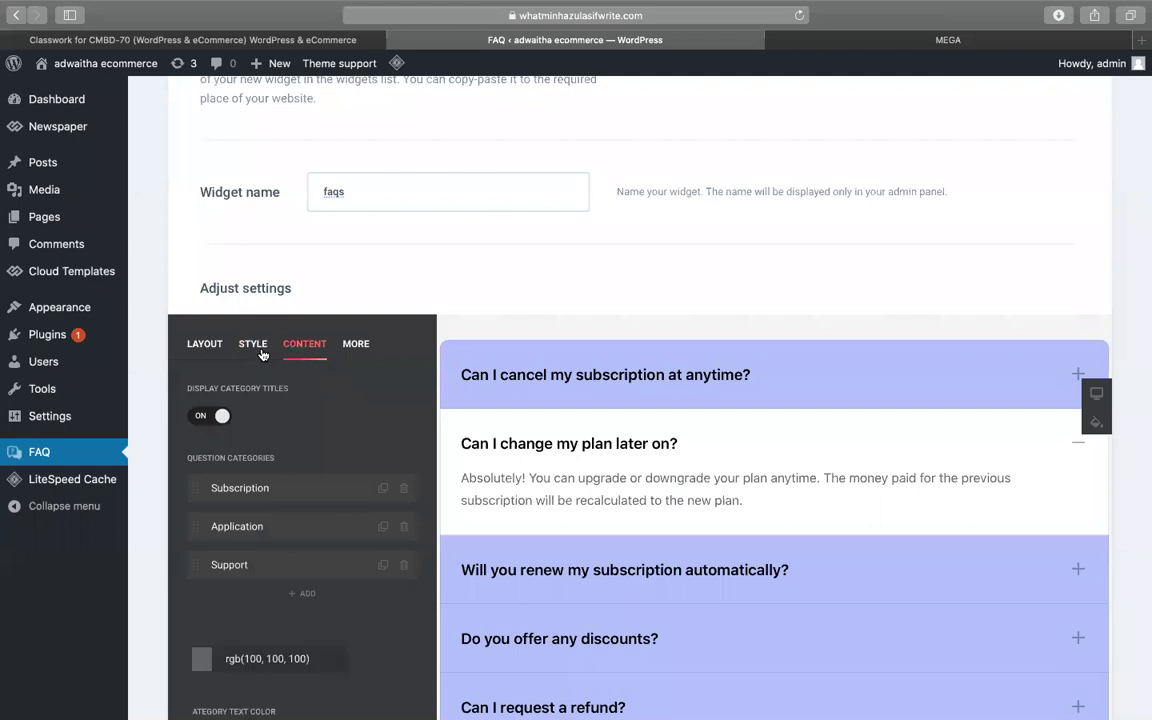
pyautogui.click(230, 420)
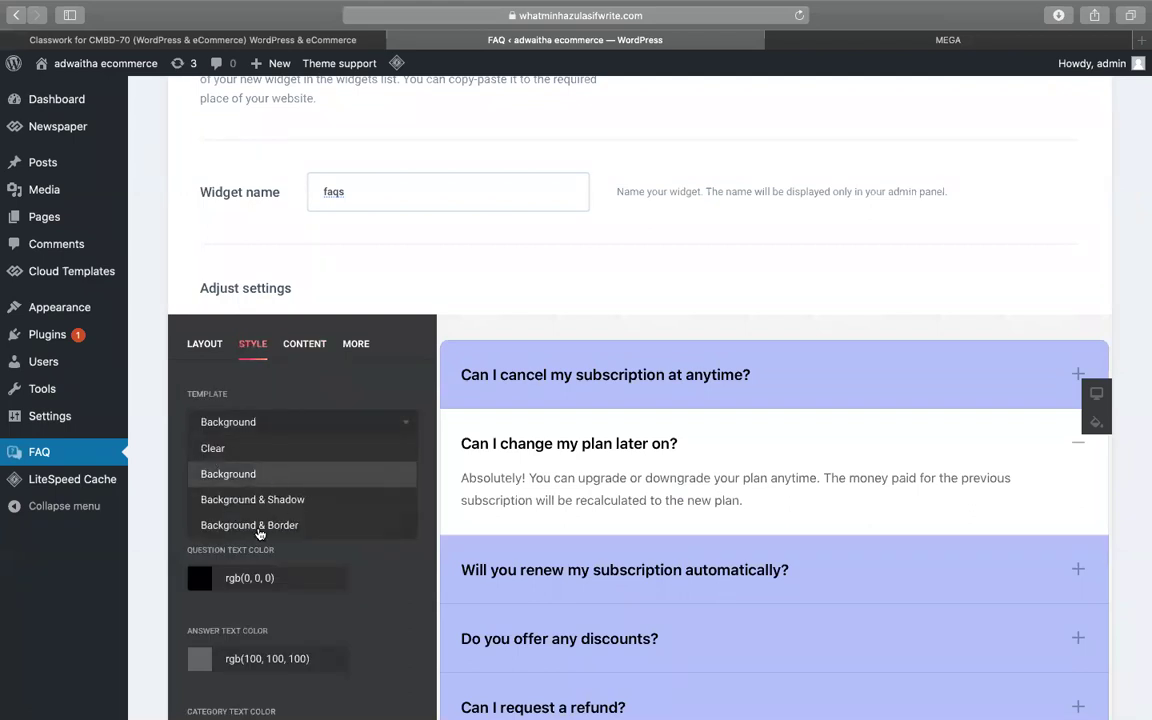
pyautogui.click(305, 345)
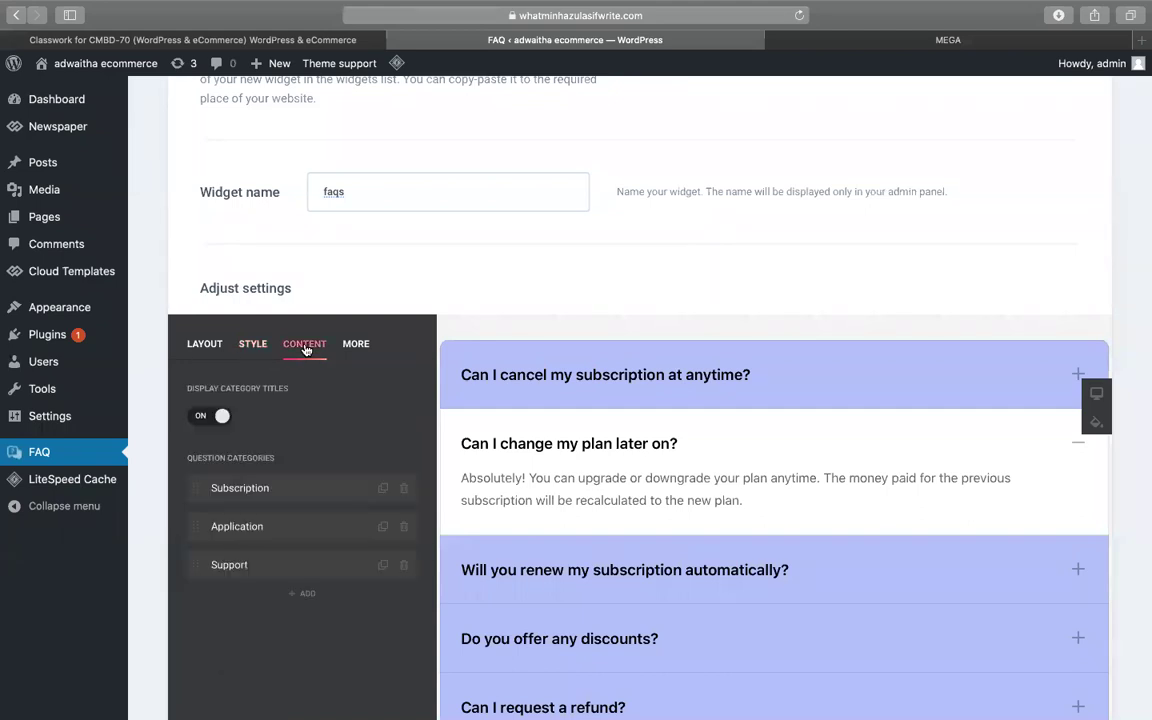
pyautogui.scroll(-2, 324, 408)
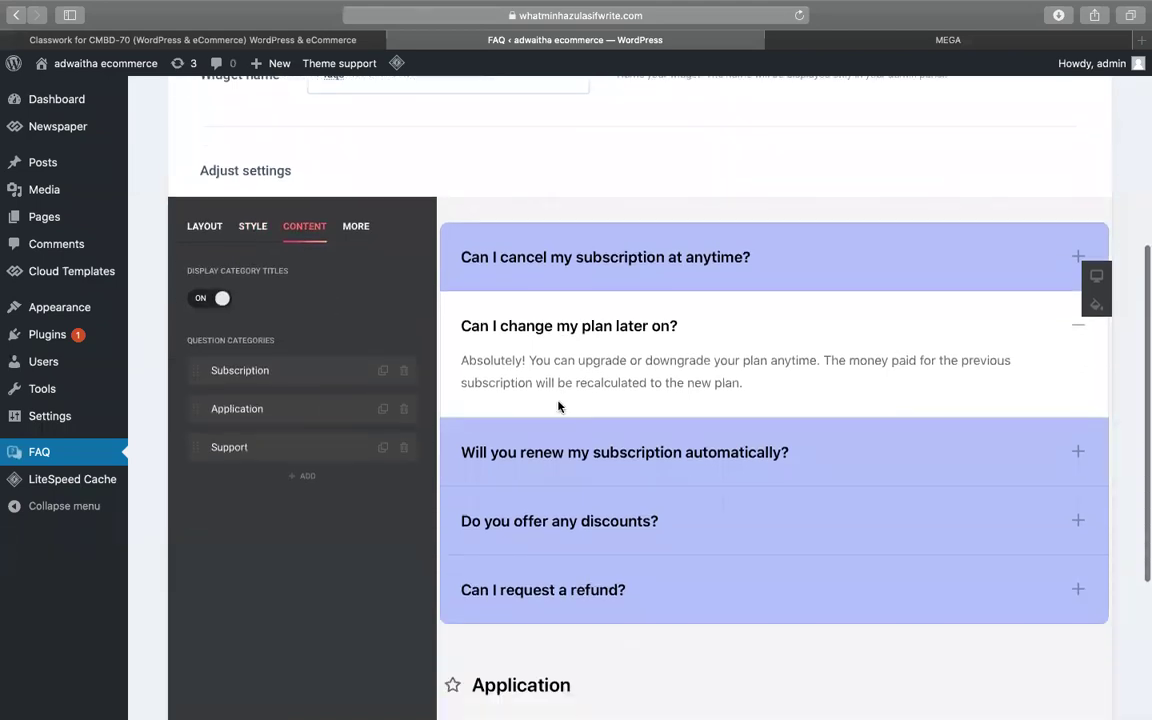
pyautogui.doubleClick(513, 277)
pyautogui.scroll(-8, 520, 410)
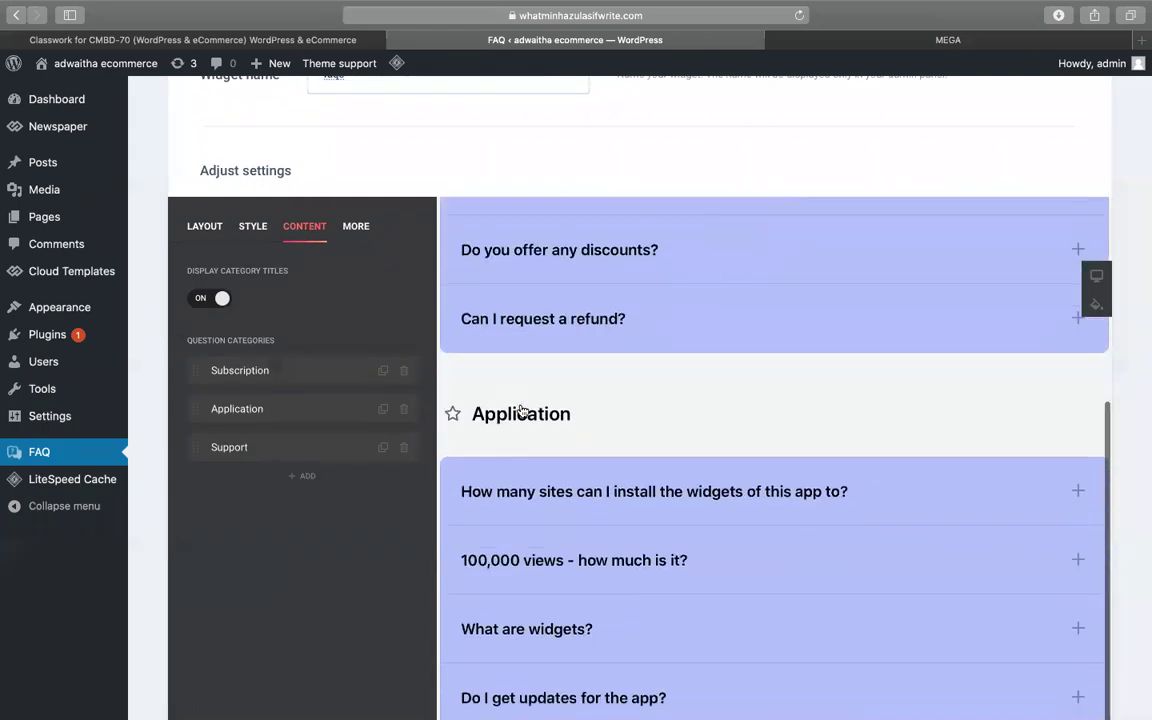
pyautogui.scroll(-5, 520, 405)
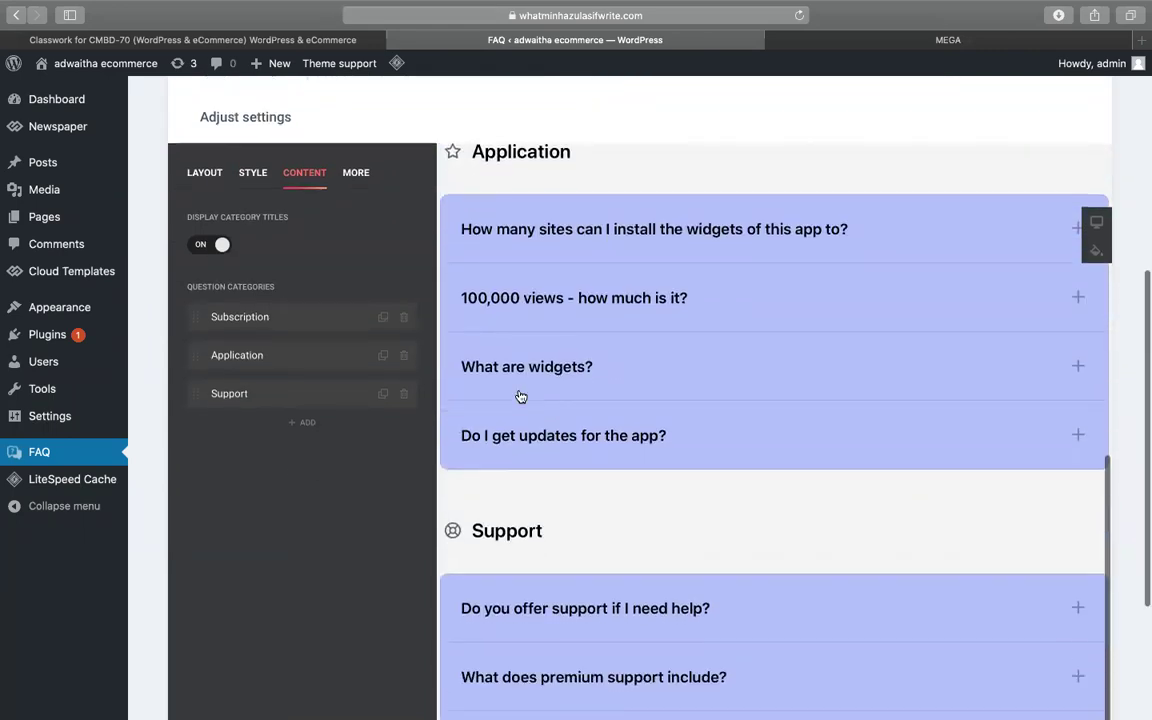
pyautogui.scroll(5, 520, 397)
pyautogui.scroll(5, 524, 572)
pyautogui.scroll(4, 320, 475)
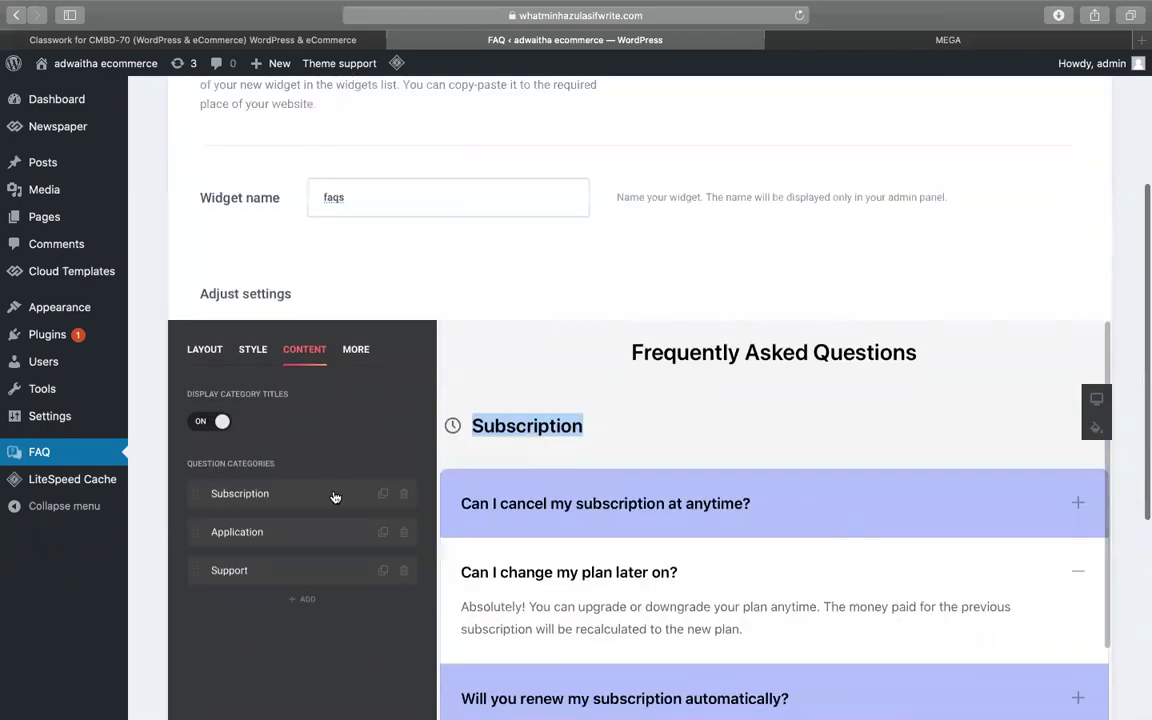
pyautogui.click(264, 508)
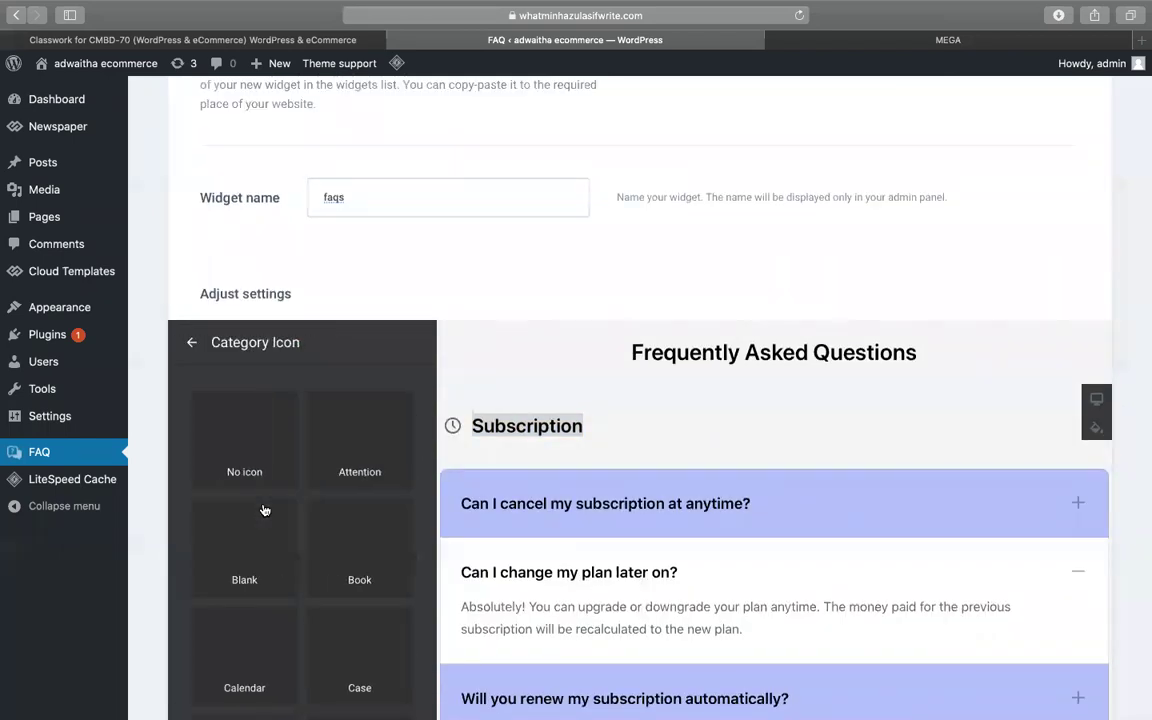
# - Rename the Subscription question category to skill development
pyautogui.click(191, 342)
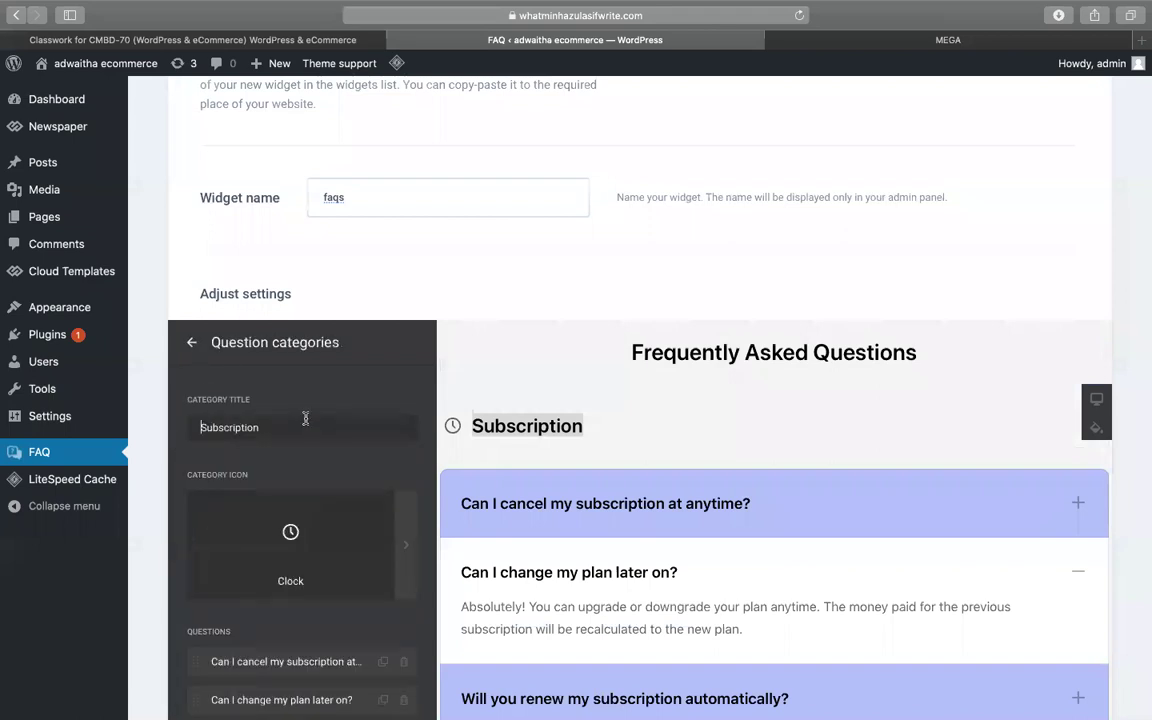
pyautogui.doubleClick(305, 418)
pyautogui.write('skill development')
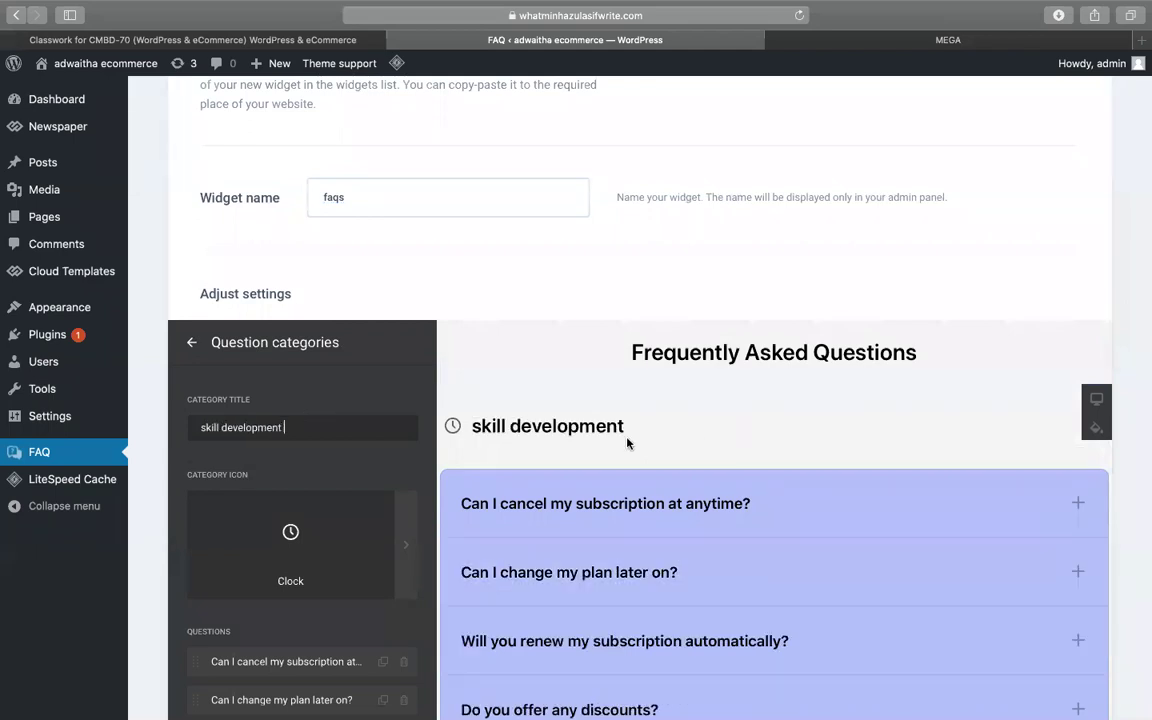
pyautogui.scroll(-3, 622, 413)
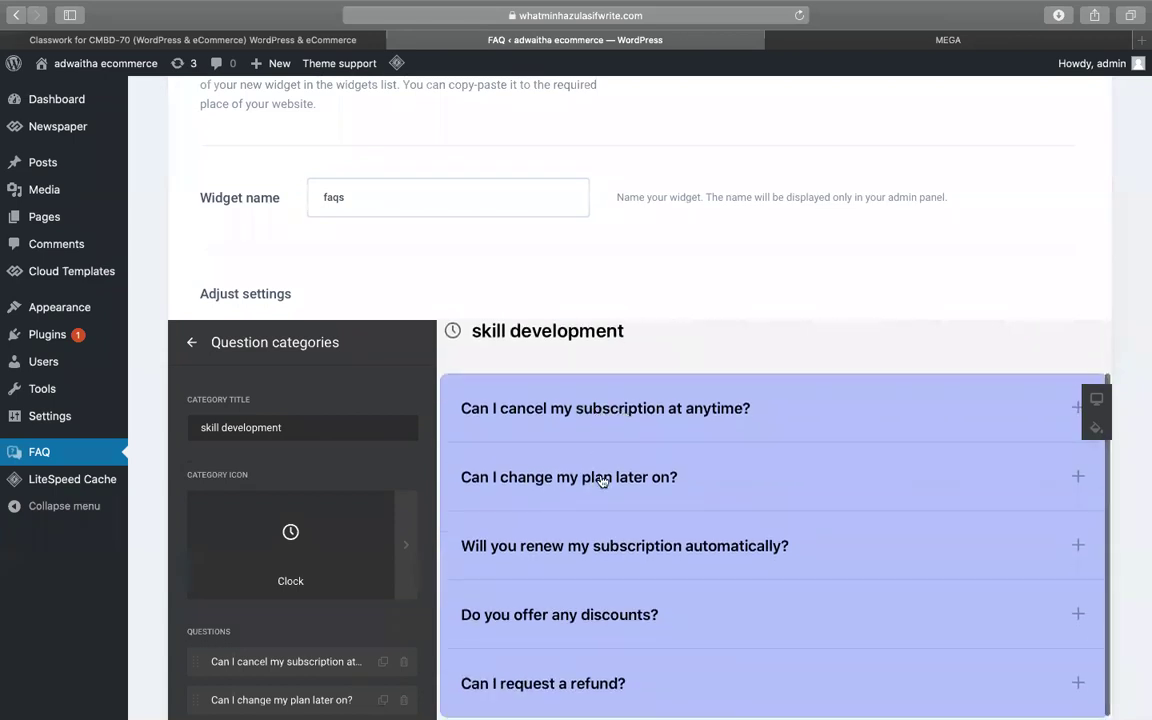
pyautogui.scroll(-1, 357, 555)
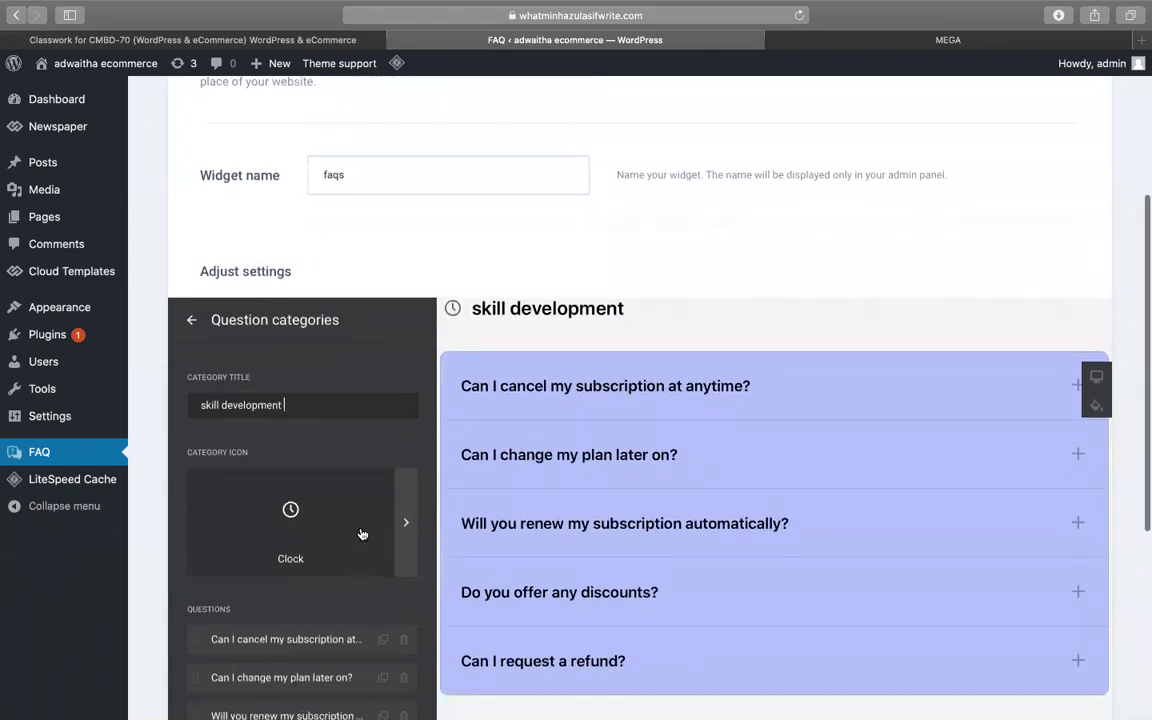
pyautogui.scroll(-2, 295, 508)
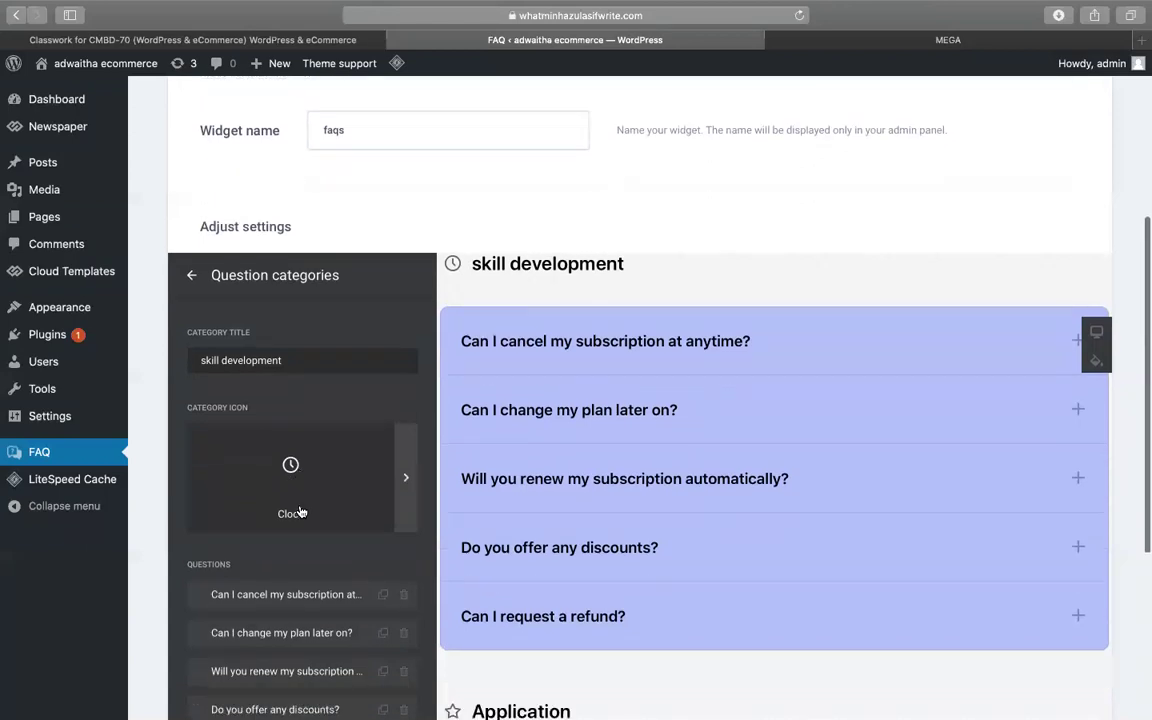
pyautogui.scroll(-2, 299, 512)
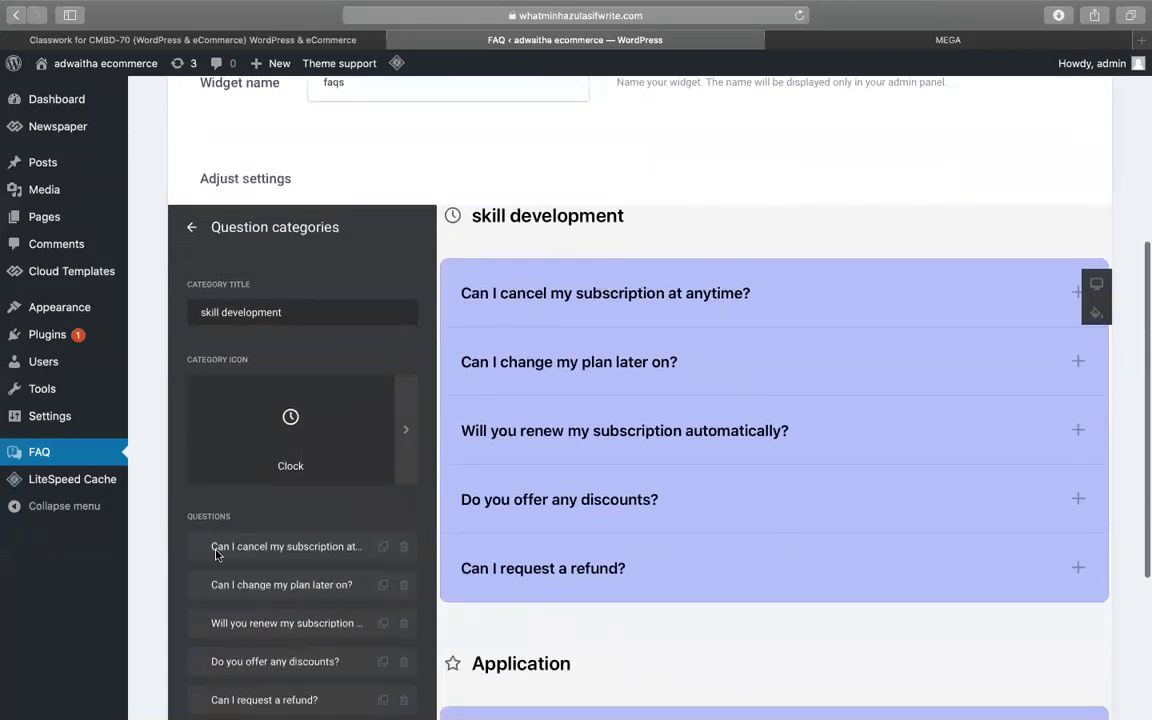
# - Change the first question to 'what skills we will learn by this course ?'
pyautogui.click(288, 545)
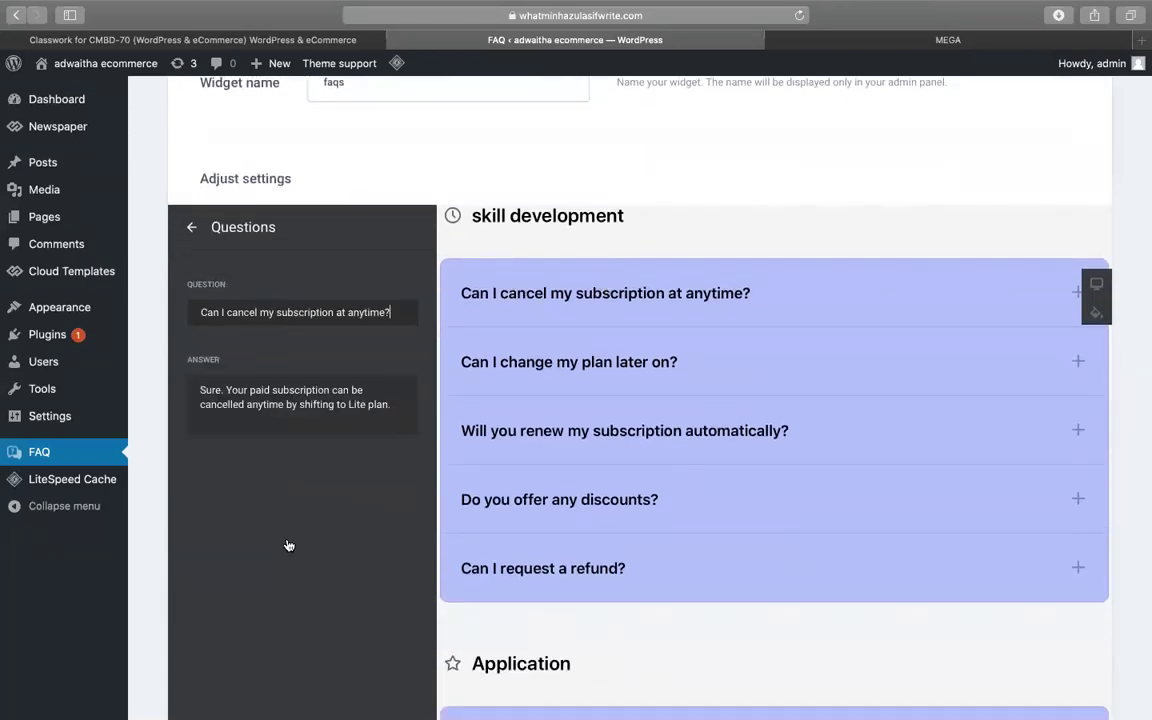
pyautogui.tripleClick(258, 312)
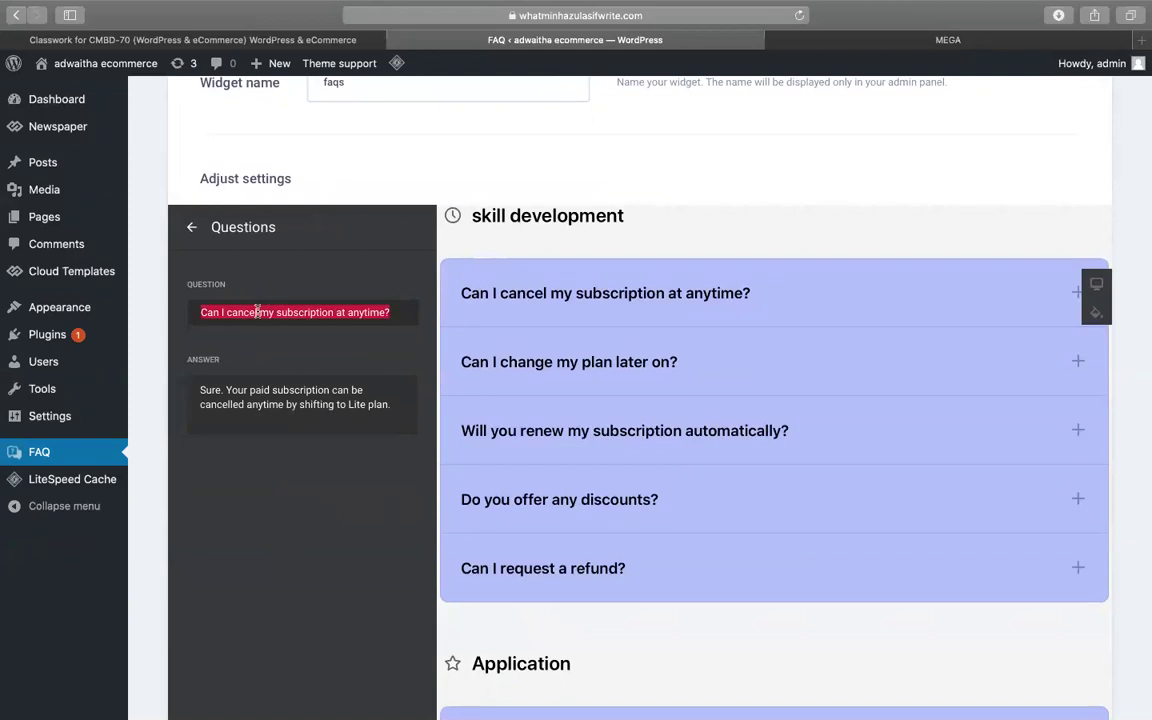
pyautogui.tripleClick(247, 404)
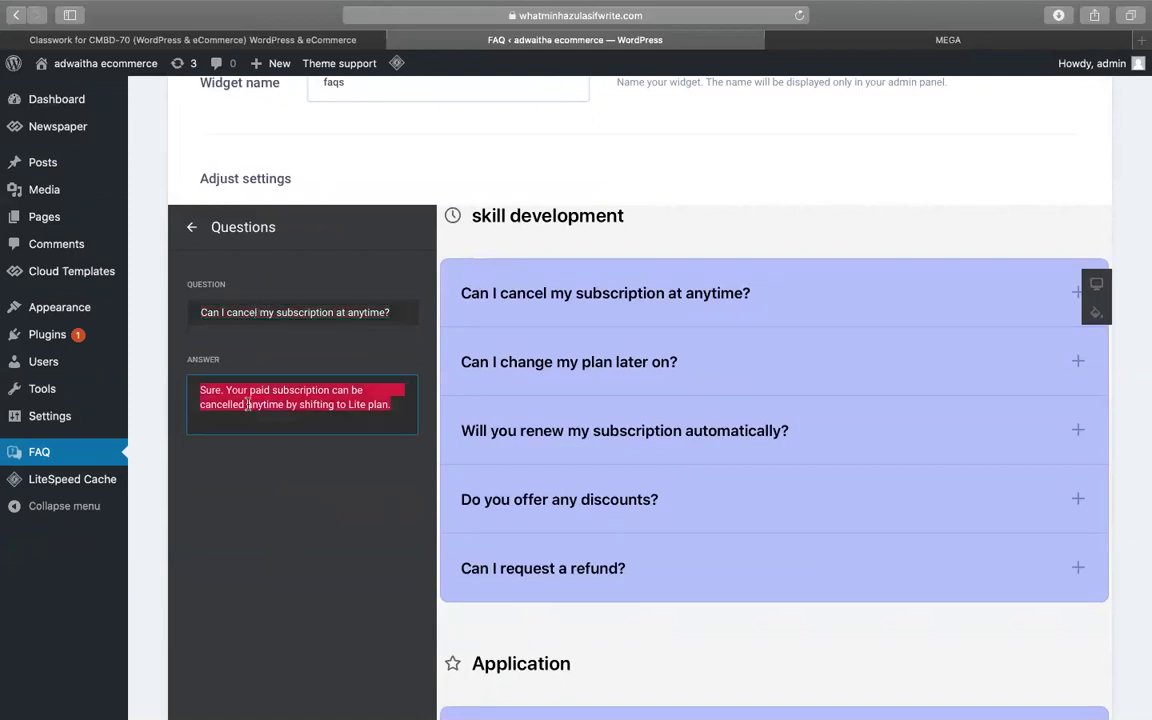
pyautogui.tripleClick(318, 312)
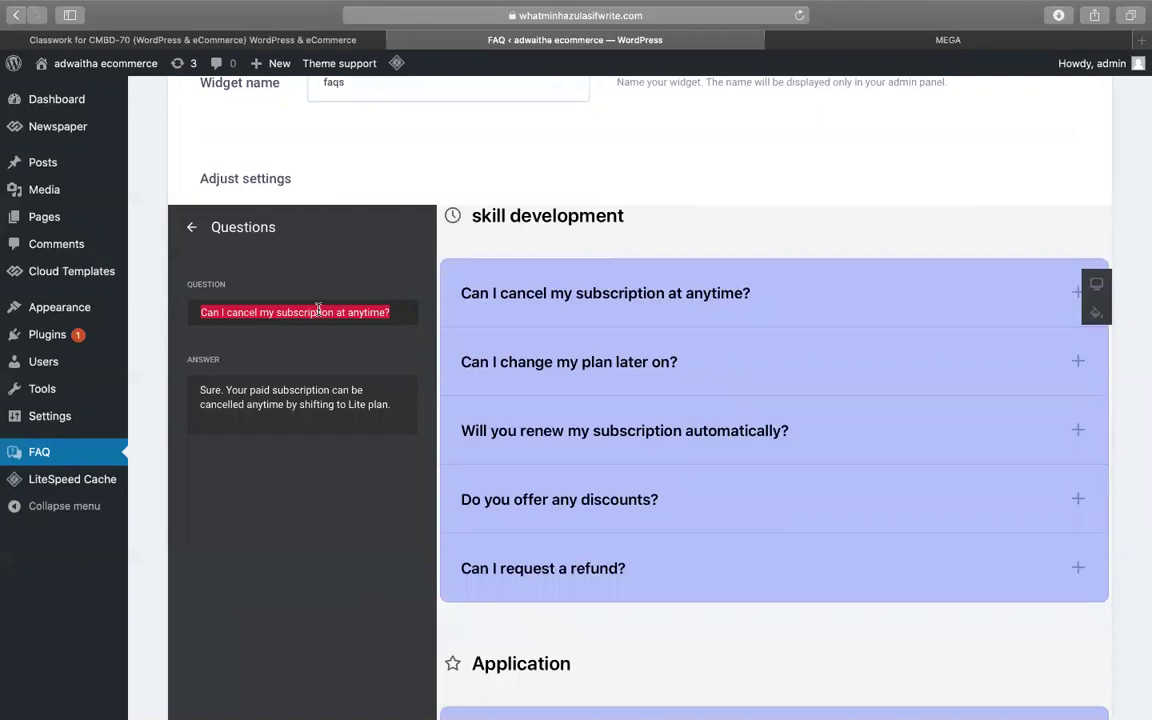
pyautogui.write('what skills ')
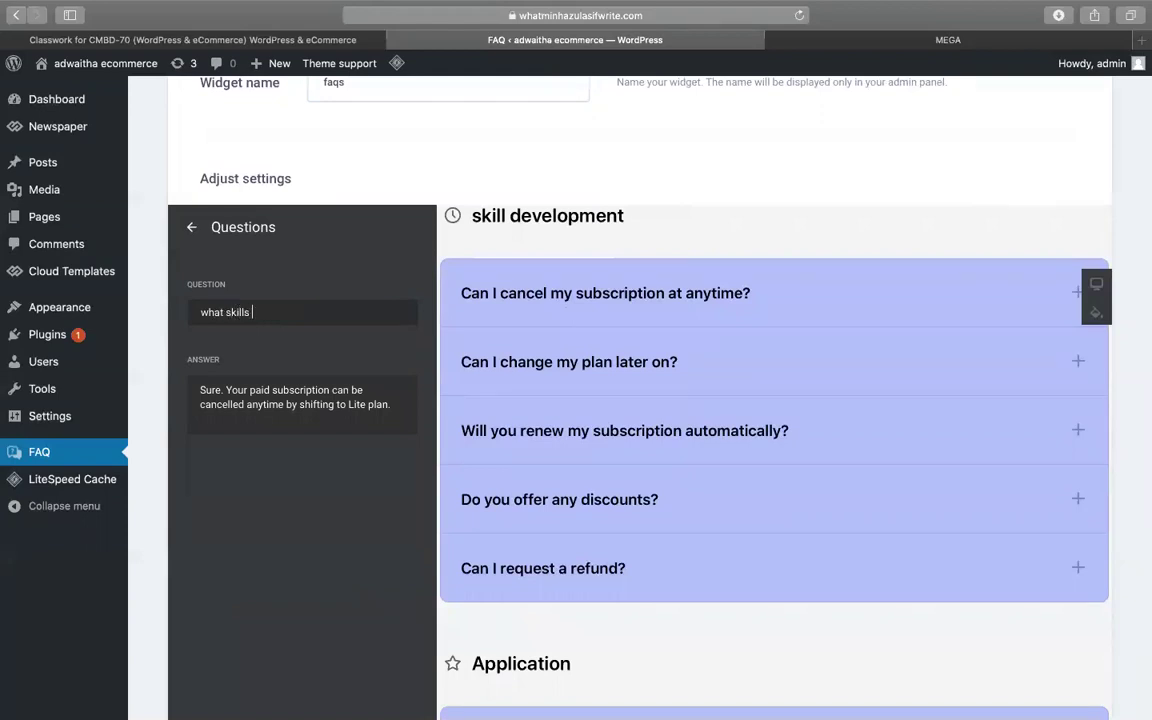
pyautogui.write('we will lear')
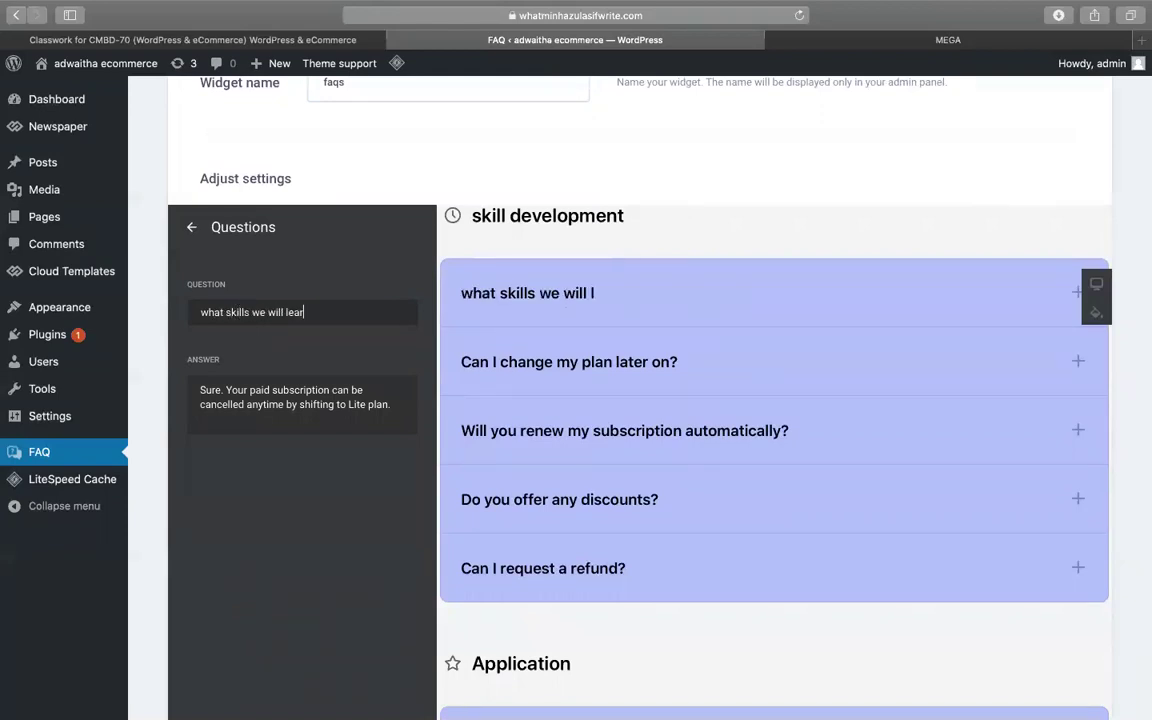
pyautogui.write('n by th')
pyautogui.press('BackSpace')
pyautogui.write('is course ')
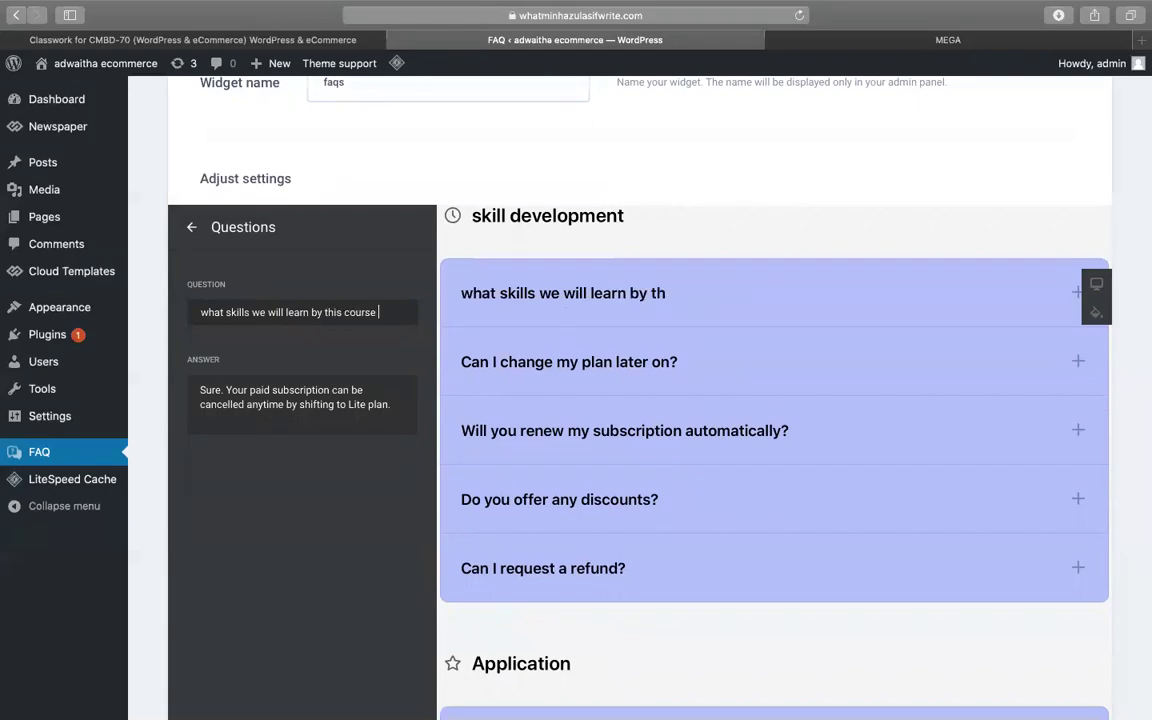
pyautogui.write('?')
# - Replace its answer with 'wp - ecommerce' and check it in the preview
pyautogui.click(361, 391)
pyautogui.press('super+a')
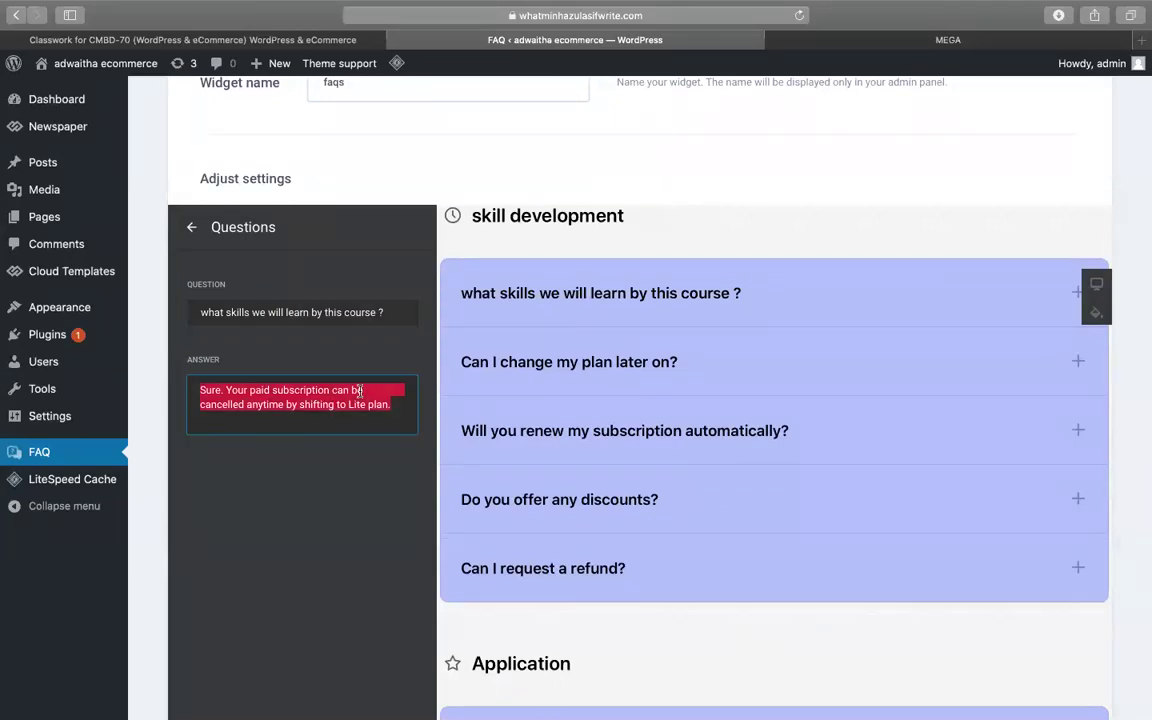
pyautogui.write('wp - ec')
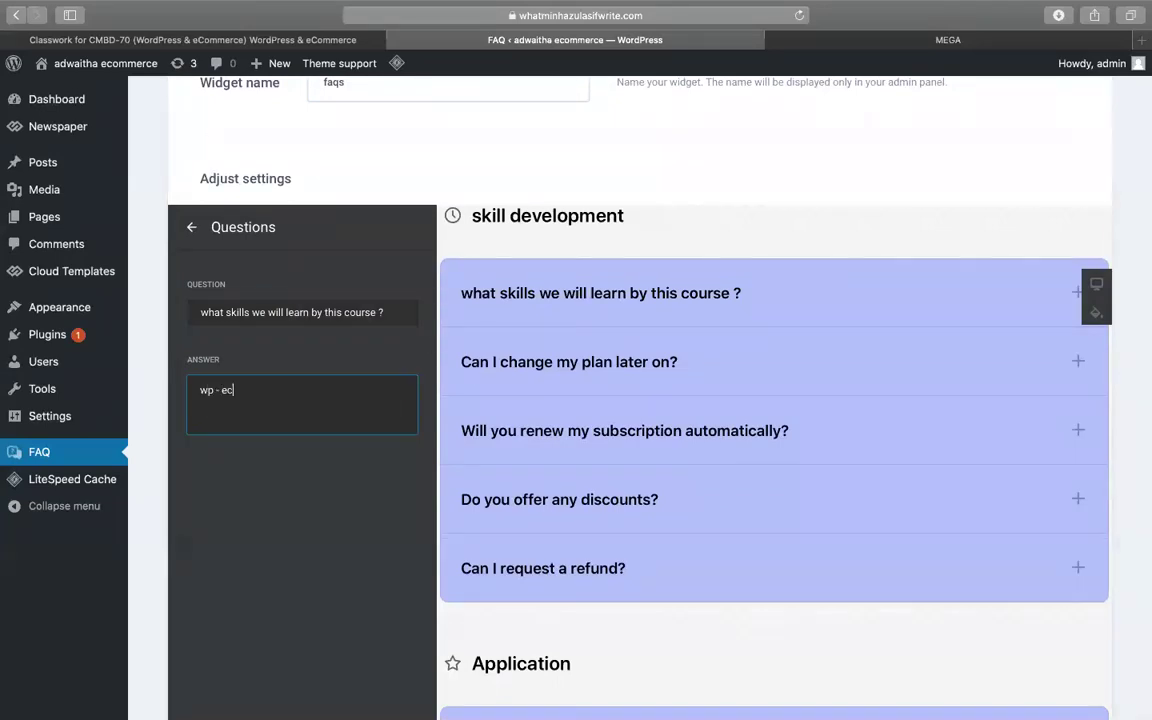
pyautogui.write('omer')
pyautogui.press('BackSpace')
pyautogui.click(586, 302)
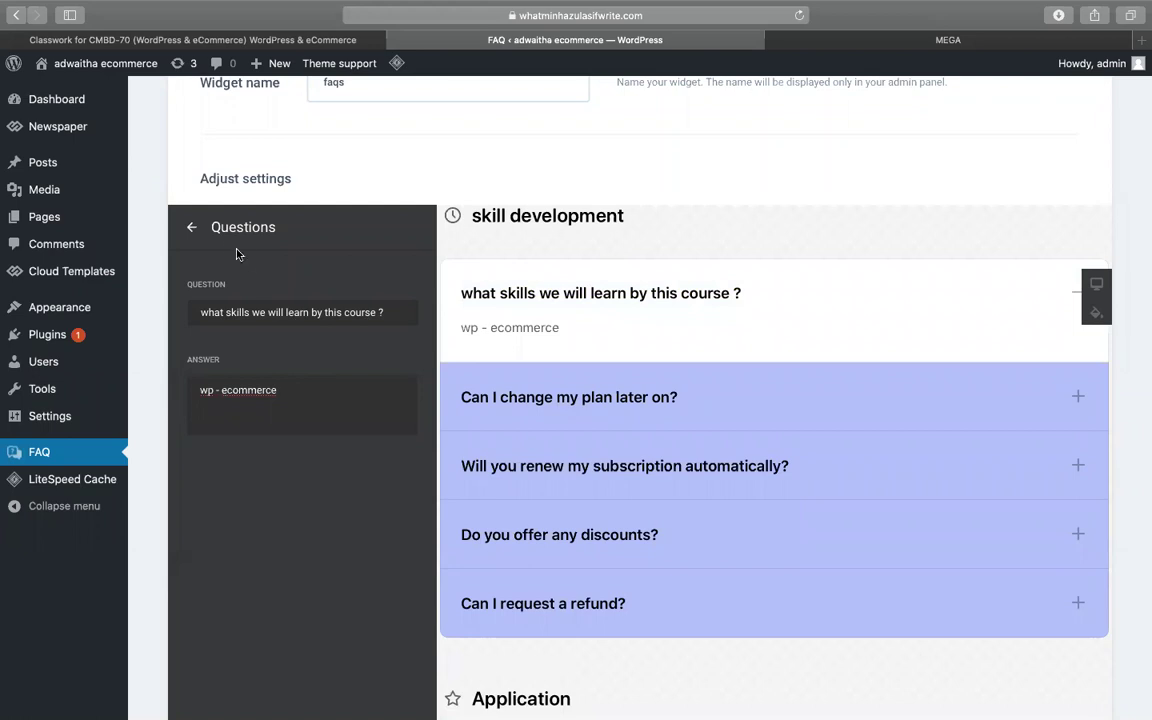
pyautogui.click(189, 227)
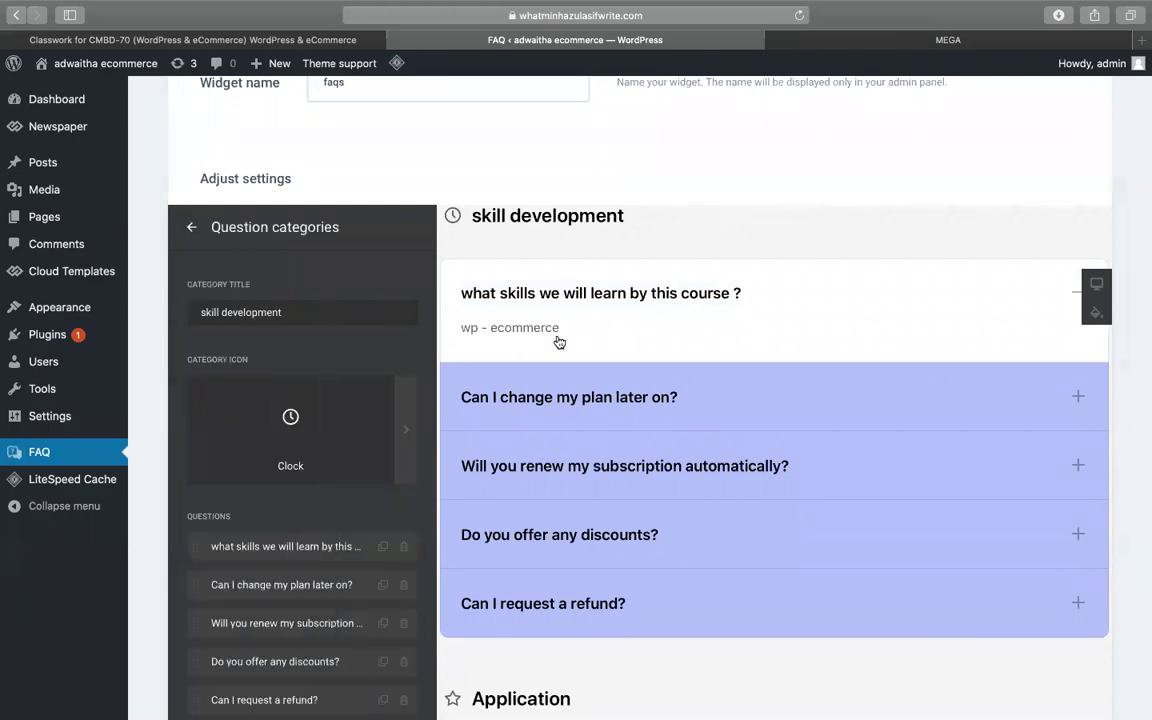
# - Change 'Can I change my plan later on?' to 'when we will finish skill development ?'
pyautogui.scroll(-5, 390, 497)
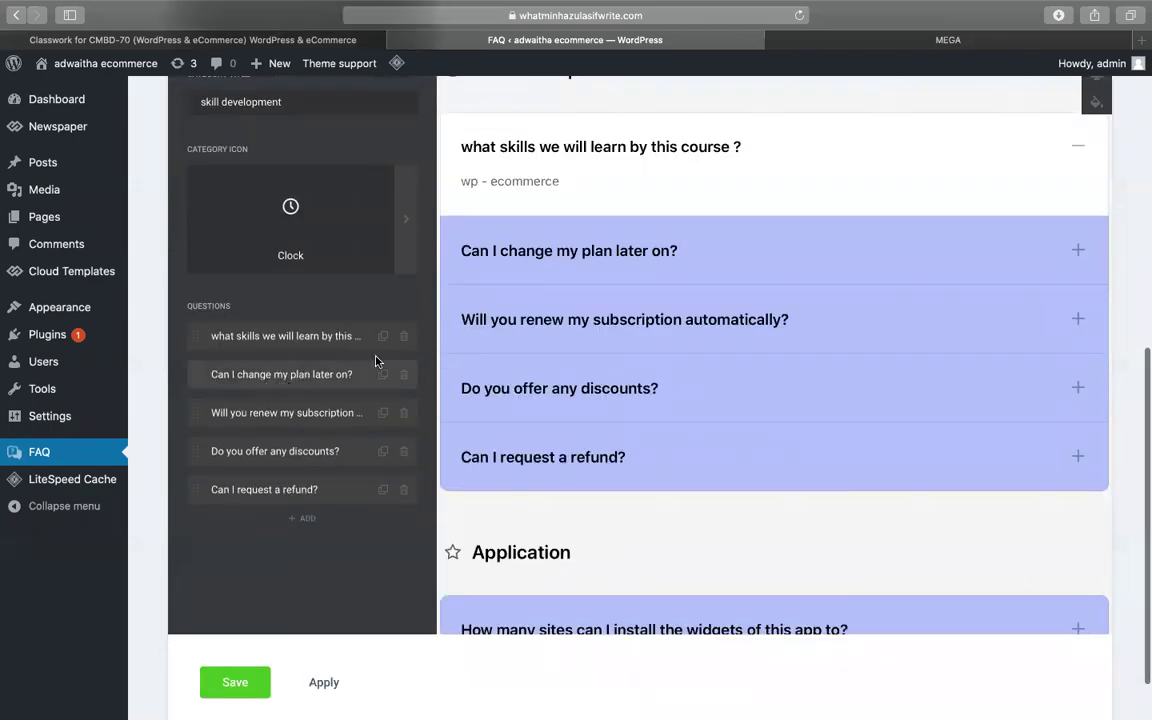
pyautogui.click(264, 376)
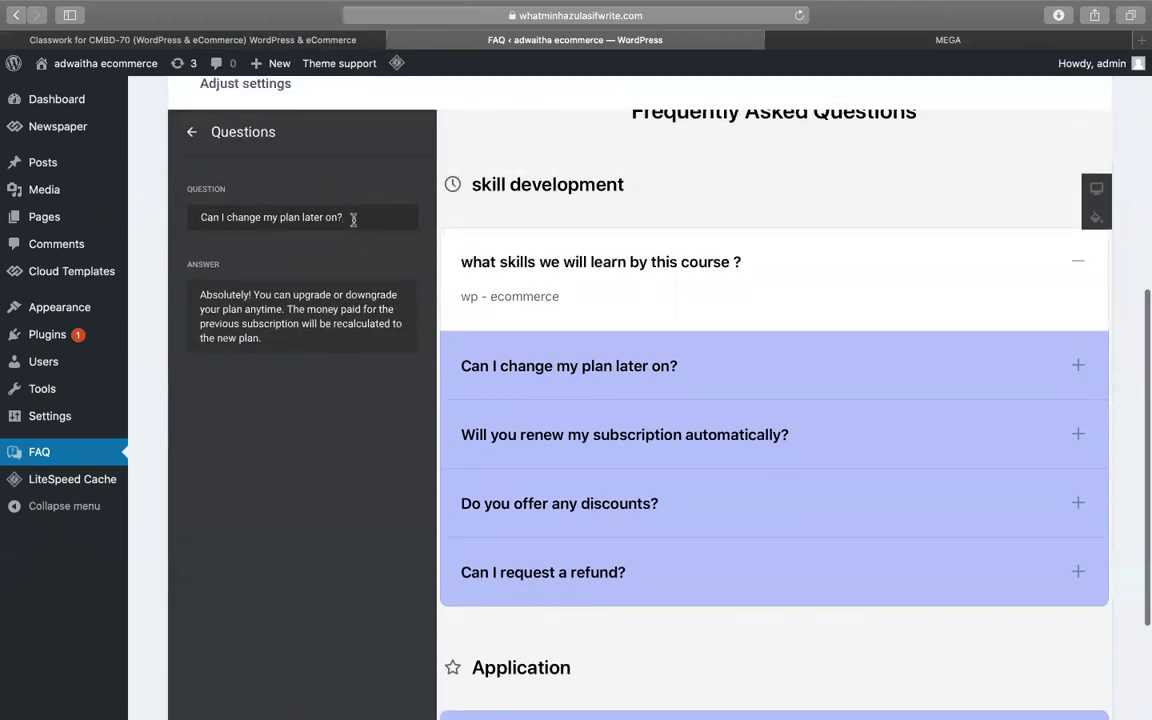
pyautogui.tripleClick(353, 219)
pyautogui.write('when we will finish skill deve')
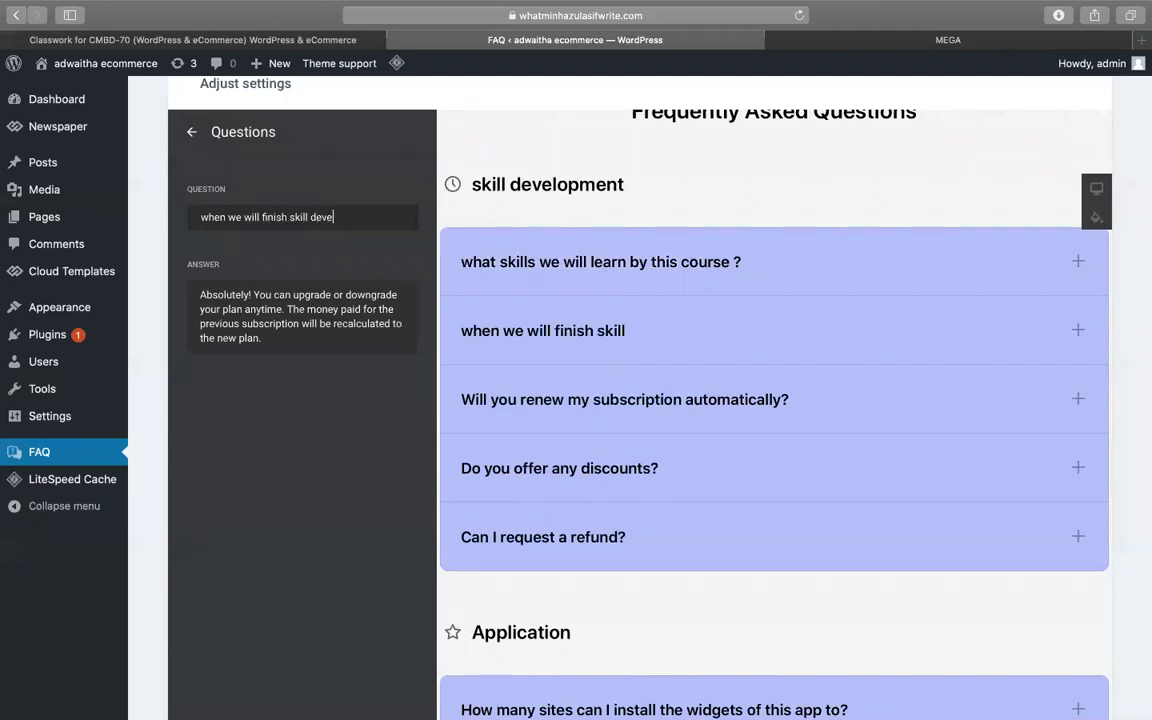
pyautogui.write('lopment ?')
# - Set its answer to 'after 3 months', preview it, and return to the category list
pyautogui.click(334, 298)
pyautogui.press('super+a')
pyautogui.write('af')
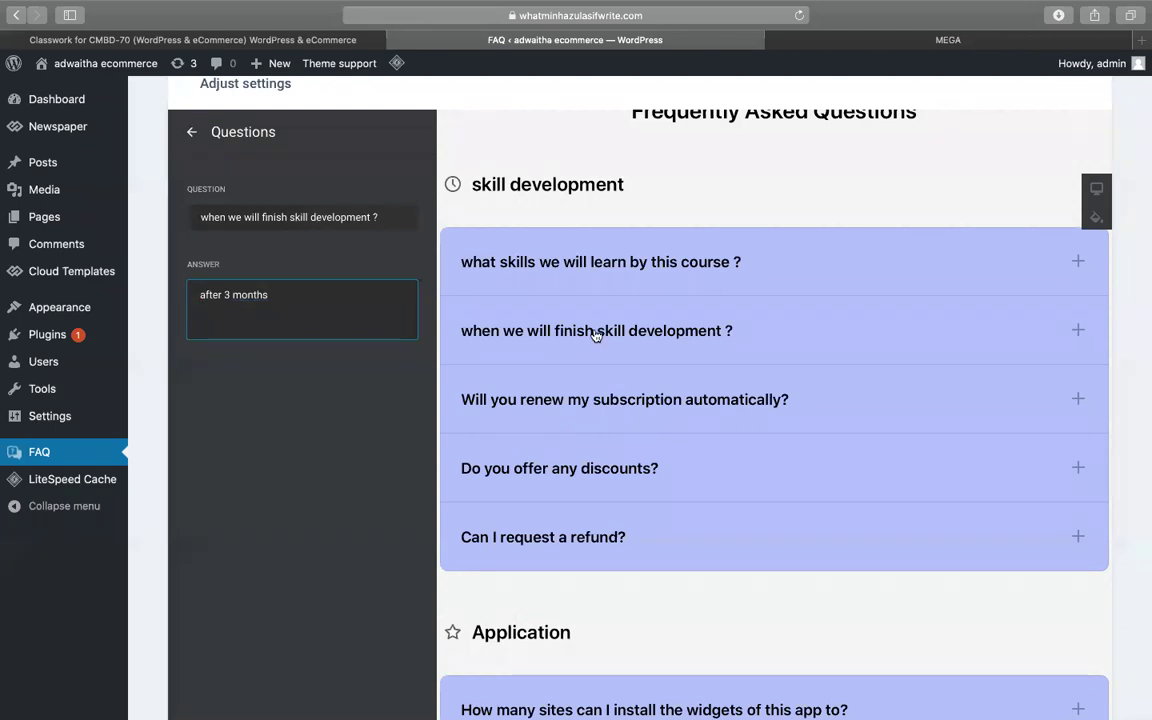
pyautogui.click(557, 335)
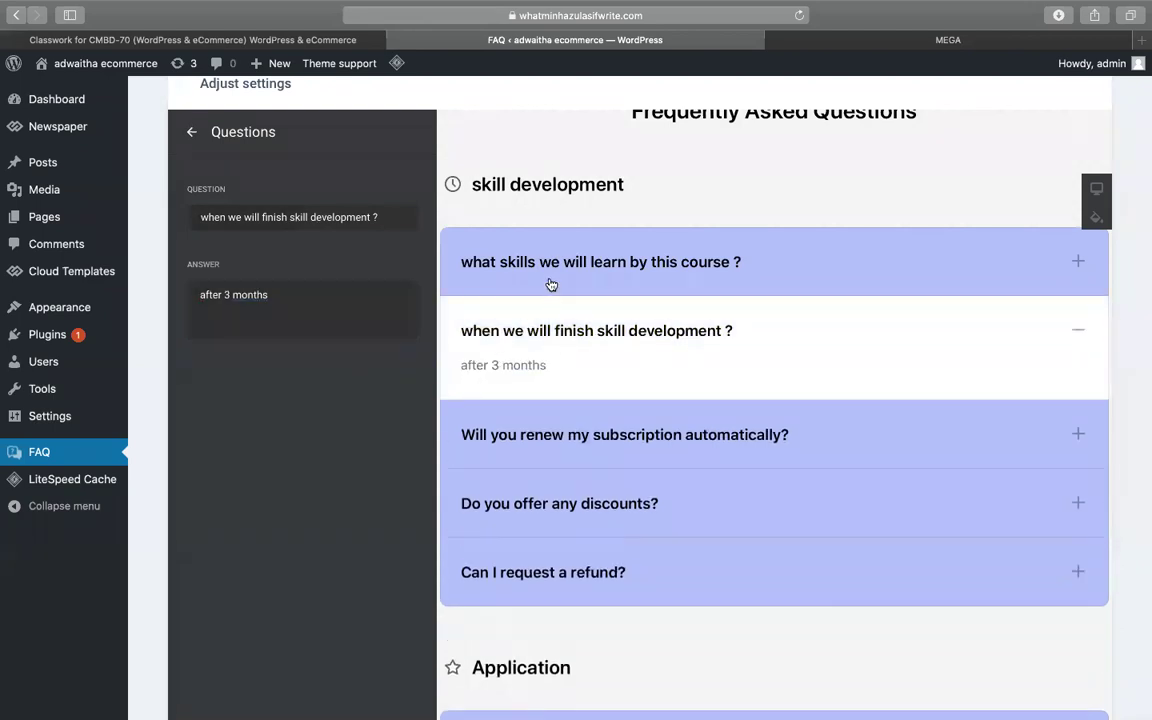
pyautogui.scroll(-1, 528, 434)
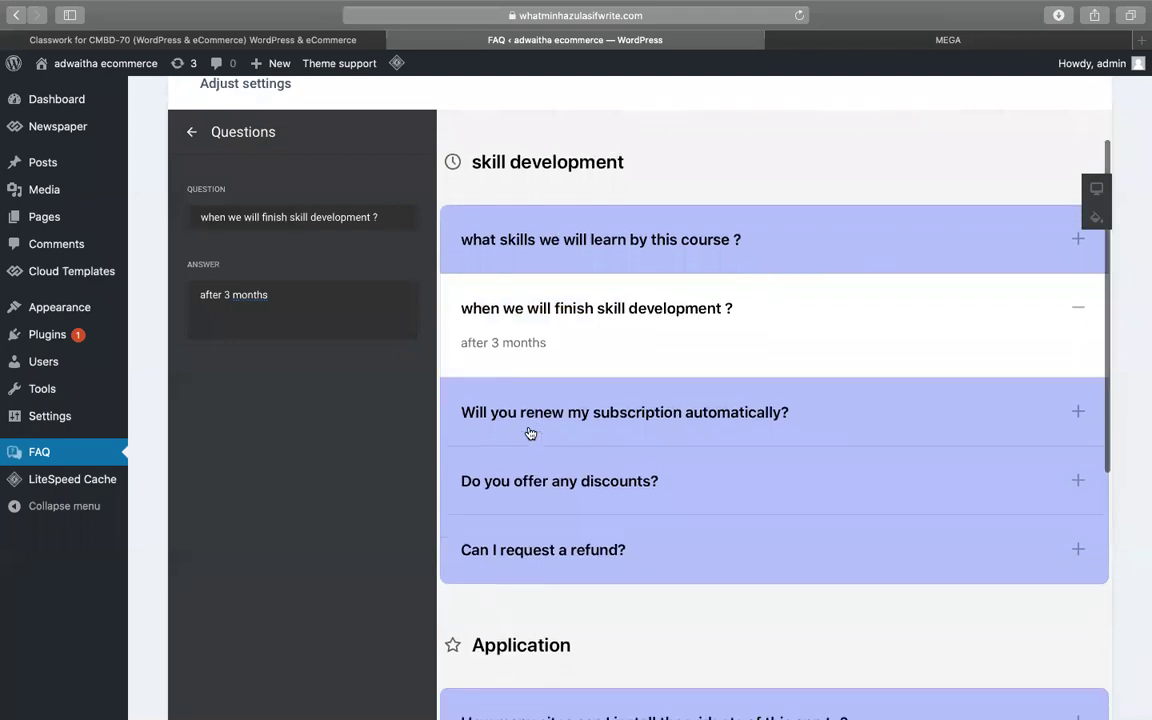
pyautogui.scroll(2, 530, 433)
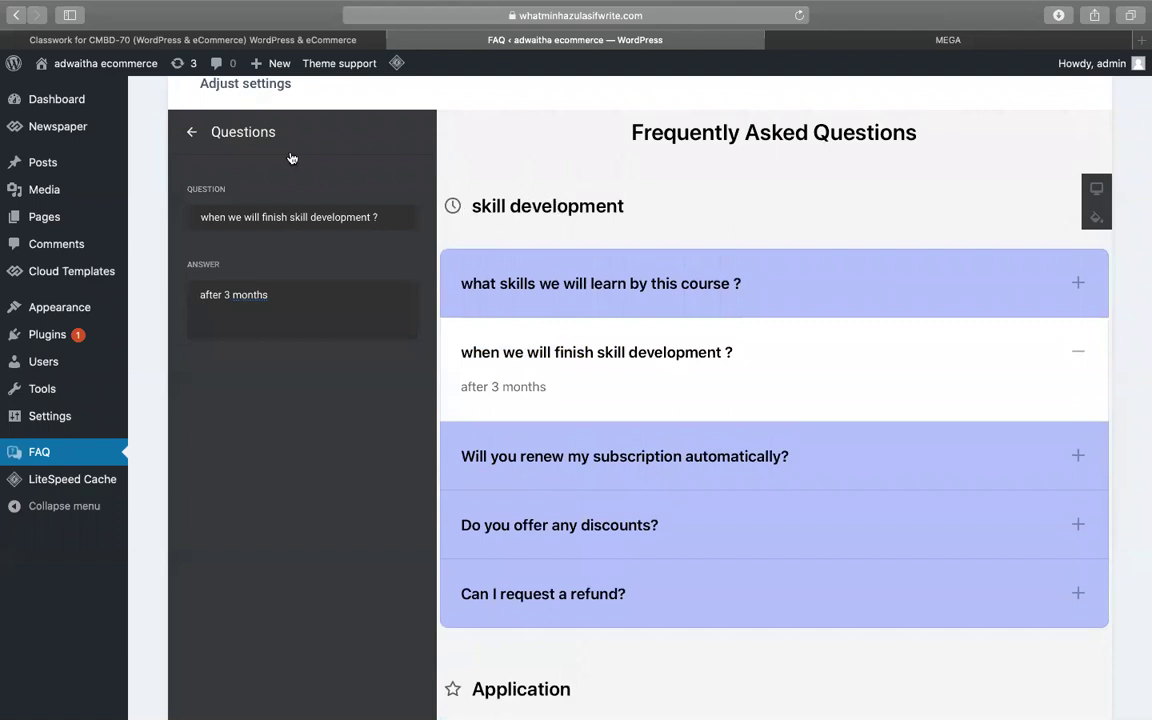
pyautogui.click(185, 134)
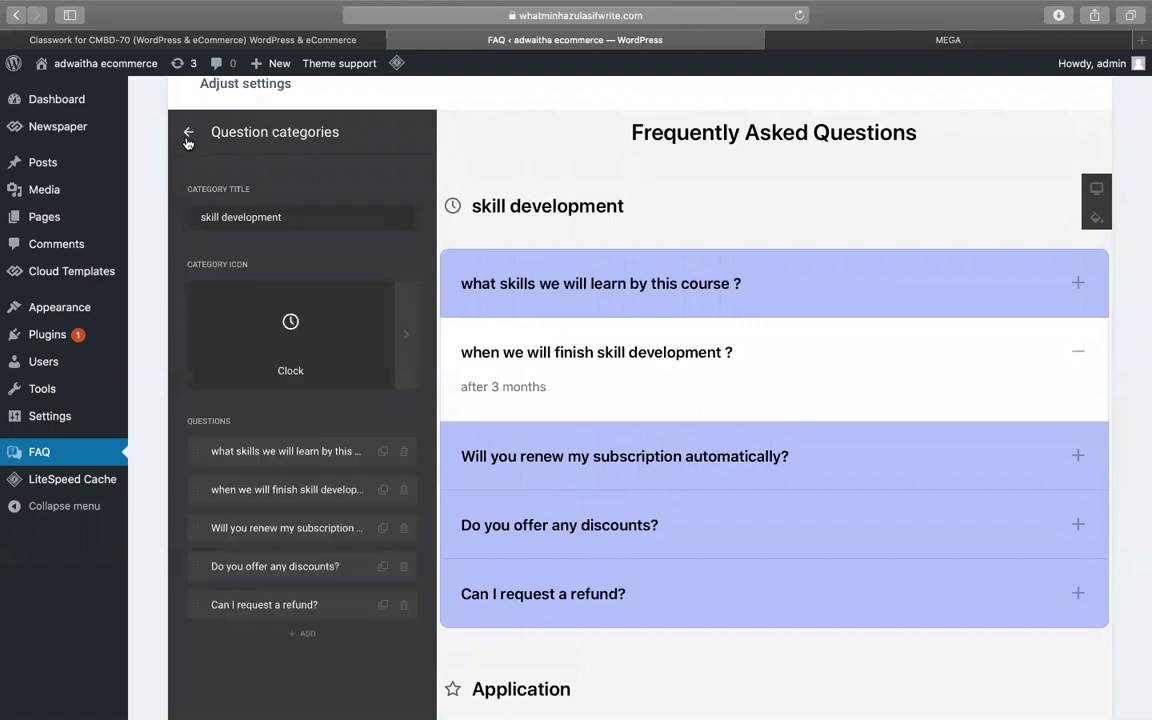
pyautogui.click(186, 137)
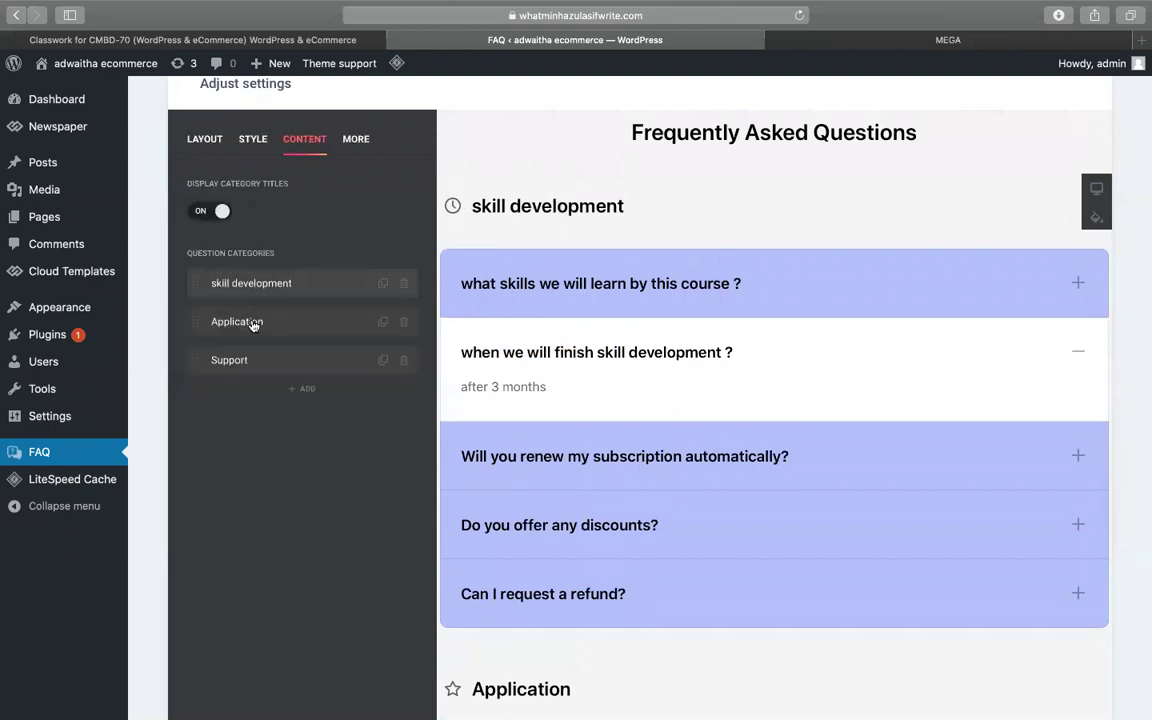
# - Rename the Application category to marketplace
pyautogui.scroll(-2, 650, 427)
pyautogui.scroll(-1, 590, 487)
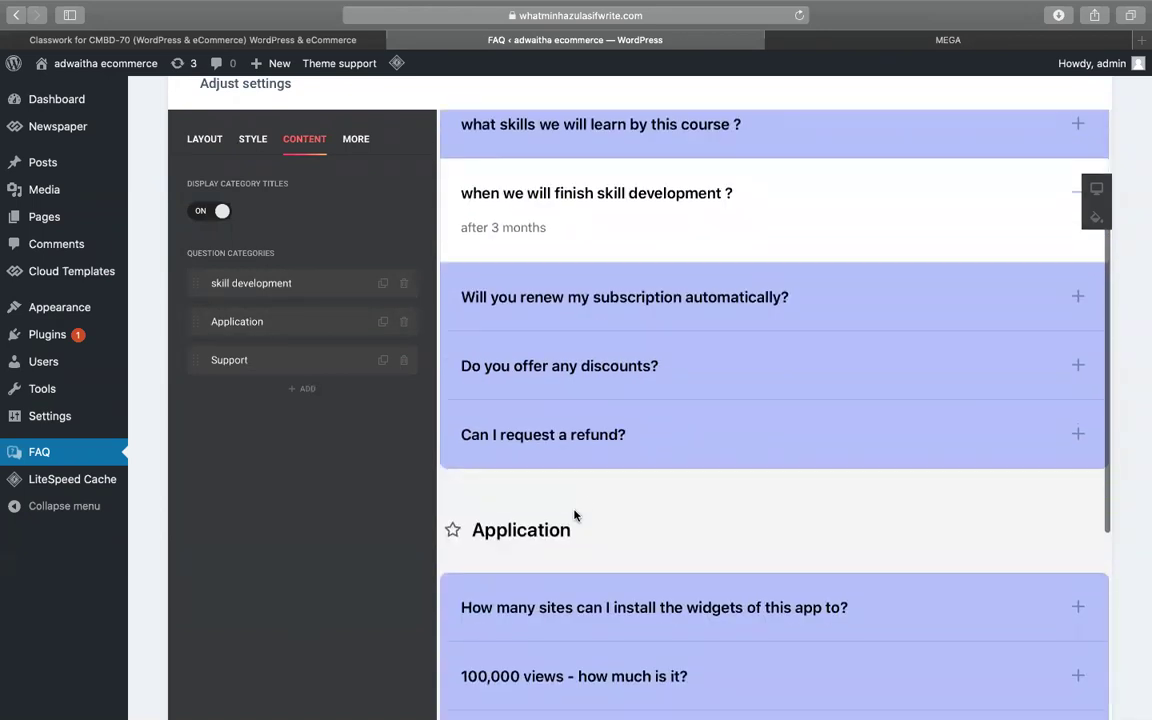
pyautogui.click(262, 321)
pyautogui.doubleClick(339, 215)
pyautogui.write('marketplace')
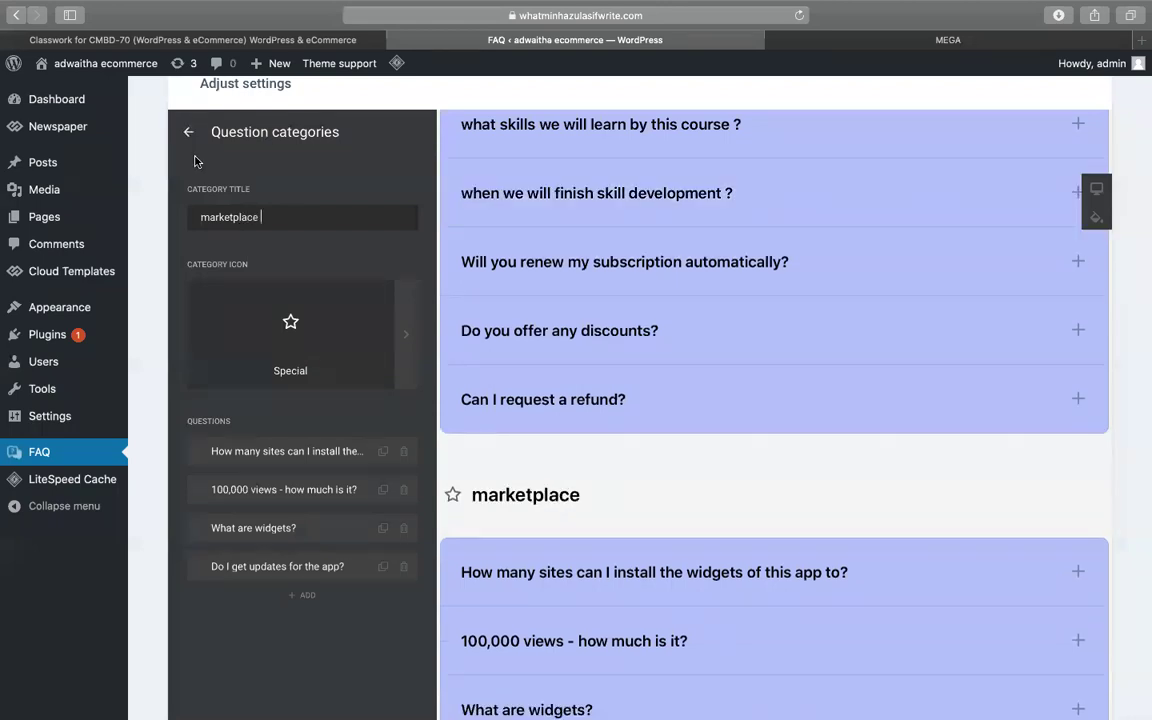
pyautogui.click(188, 132)
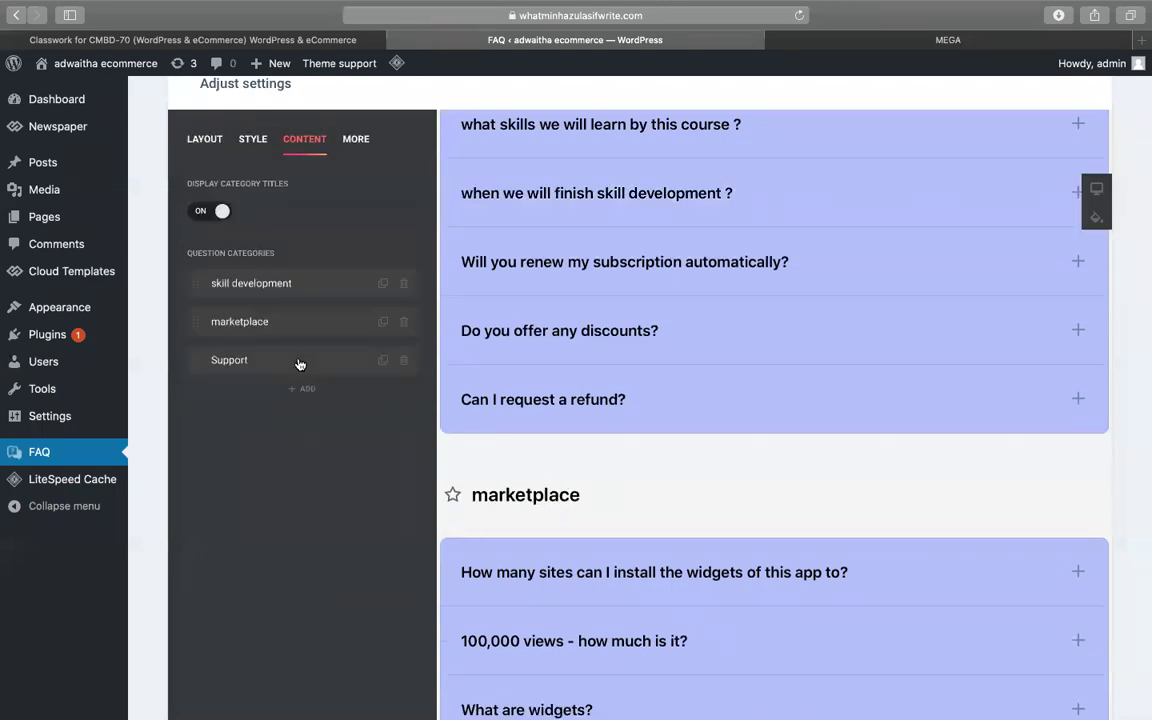
# - Expand the second question in the preview to check the updated FAQ
pyautogui.scroll(-1, 546, 423)
pyautogui.scroll(-10, 546, 423)
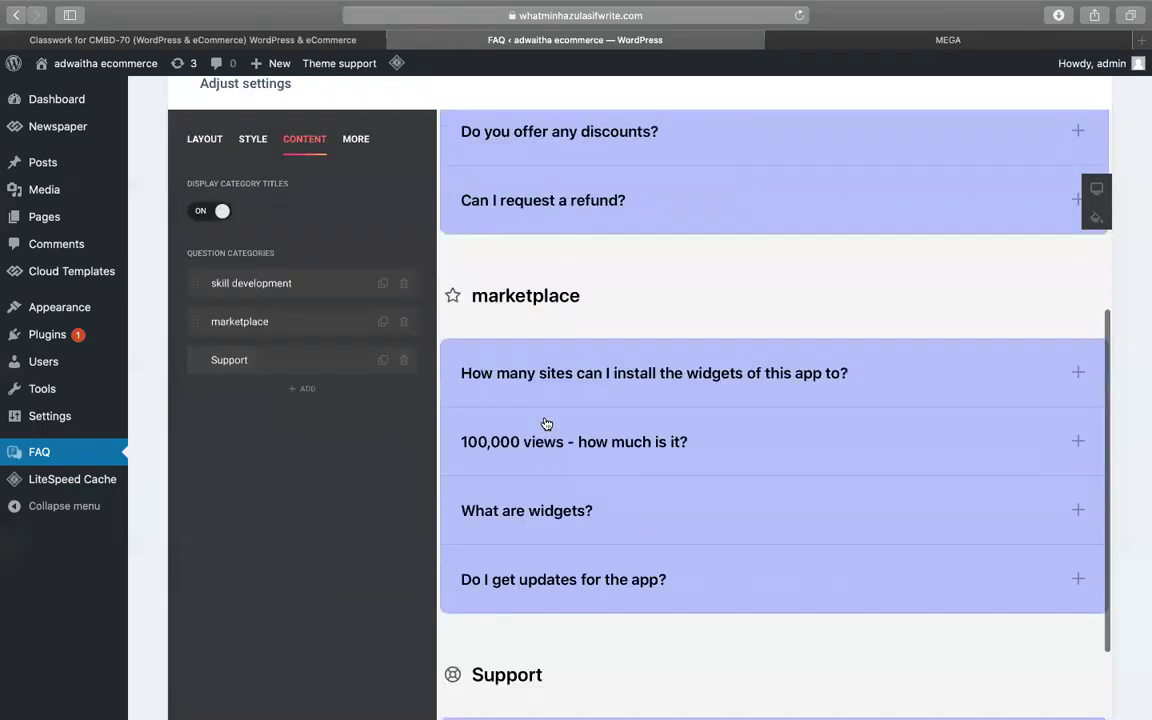
pyautogui.scroll(12, 546, 423)
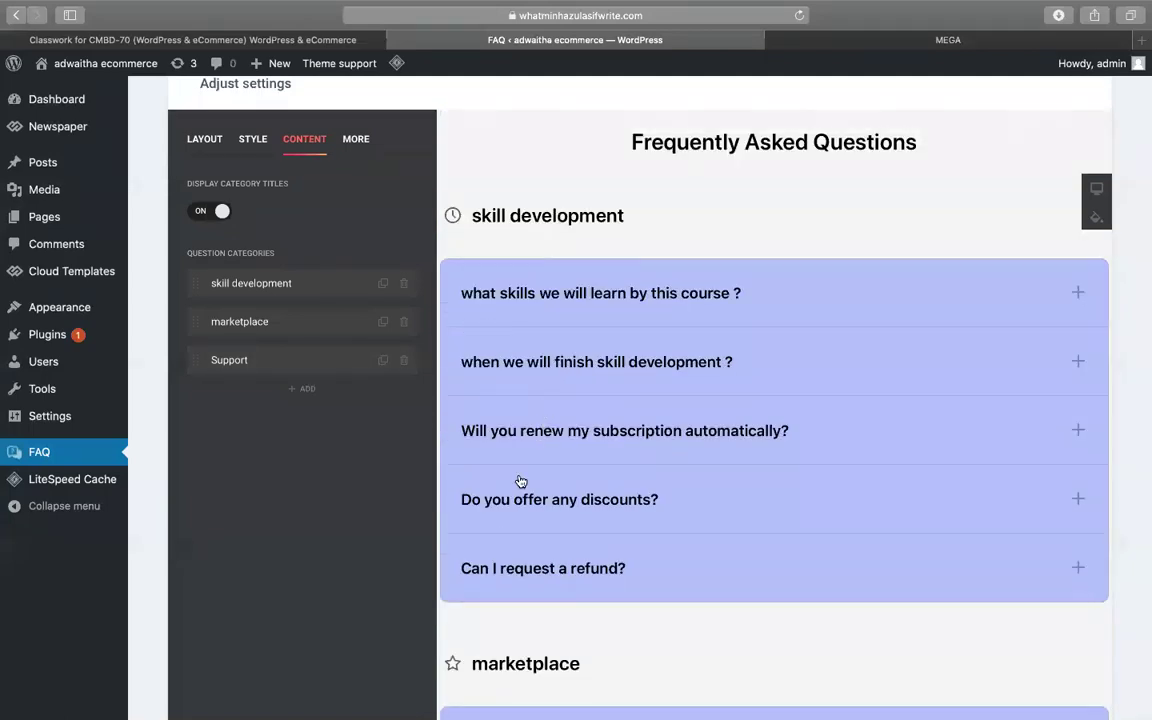
pyautogui.click(530, 361)
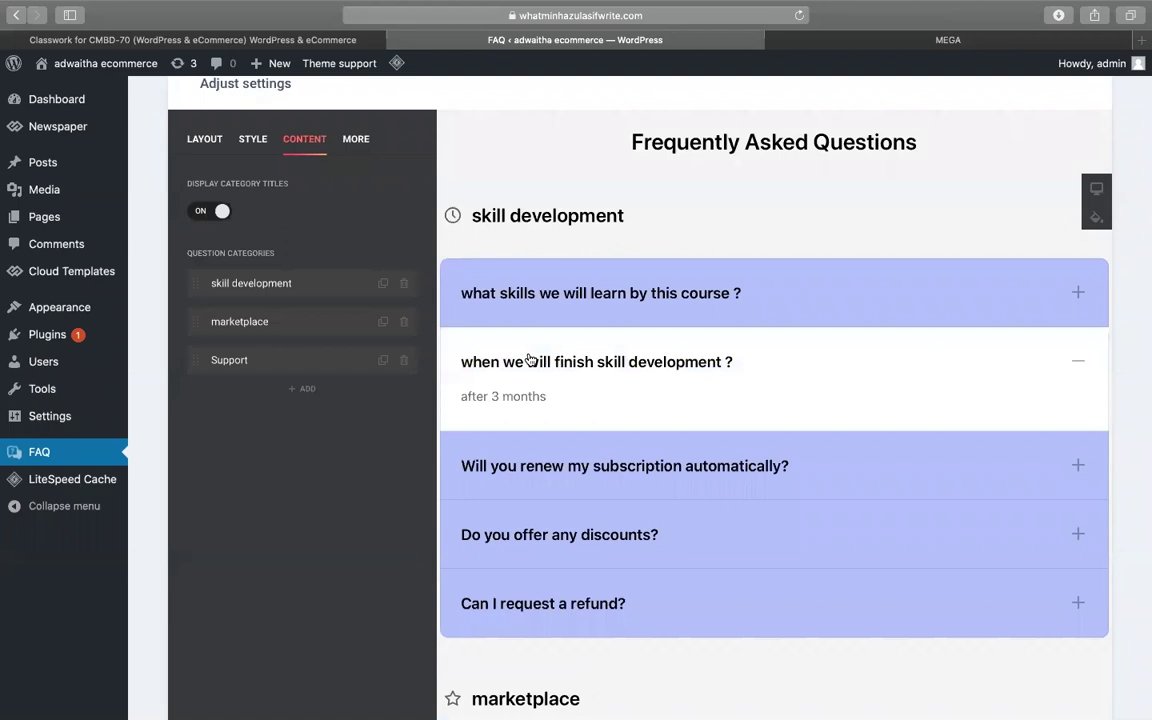
pyautogui.scroll(-5, 530, 361)
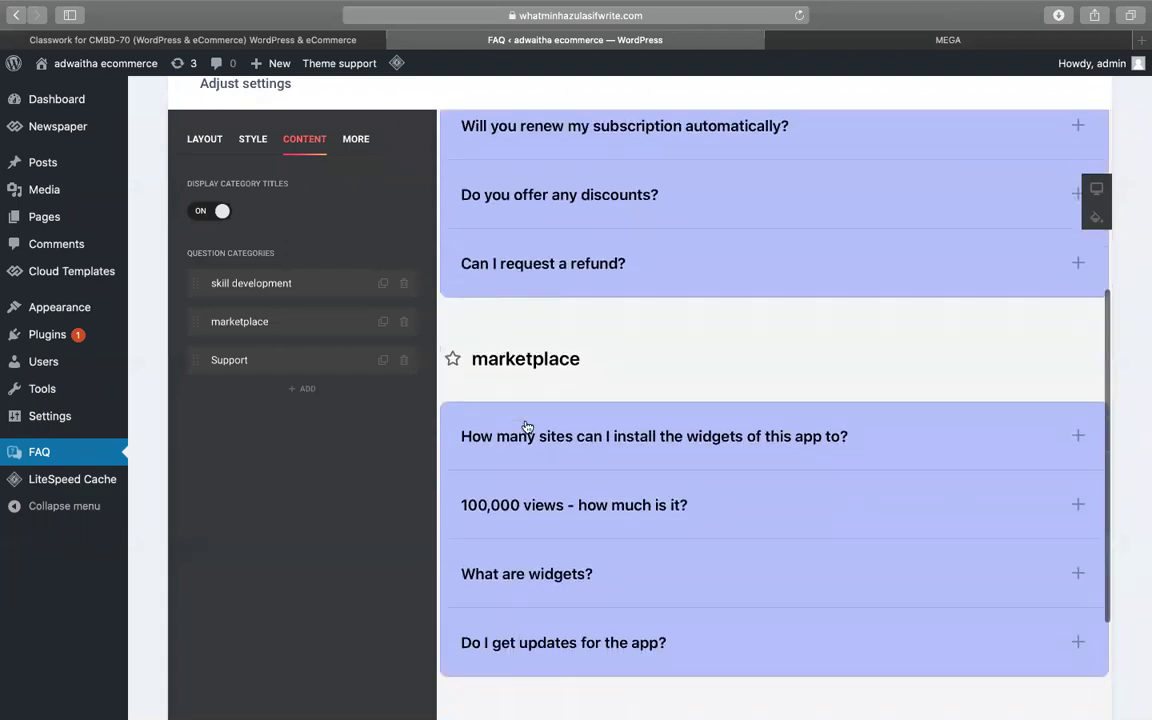
pyautogui.scroll(-3, 527, 427)
pyautogui.scroll(5, 243, 403)
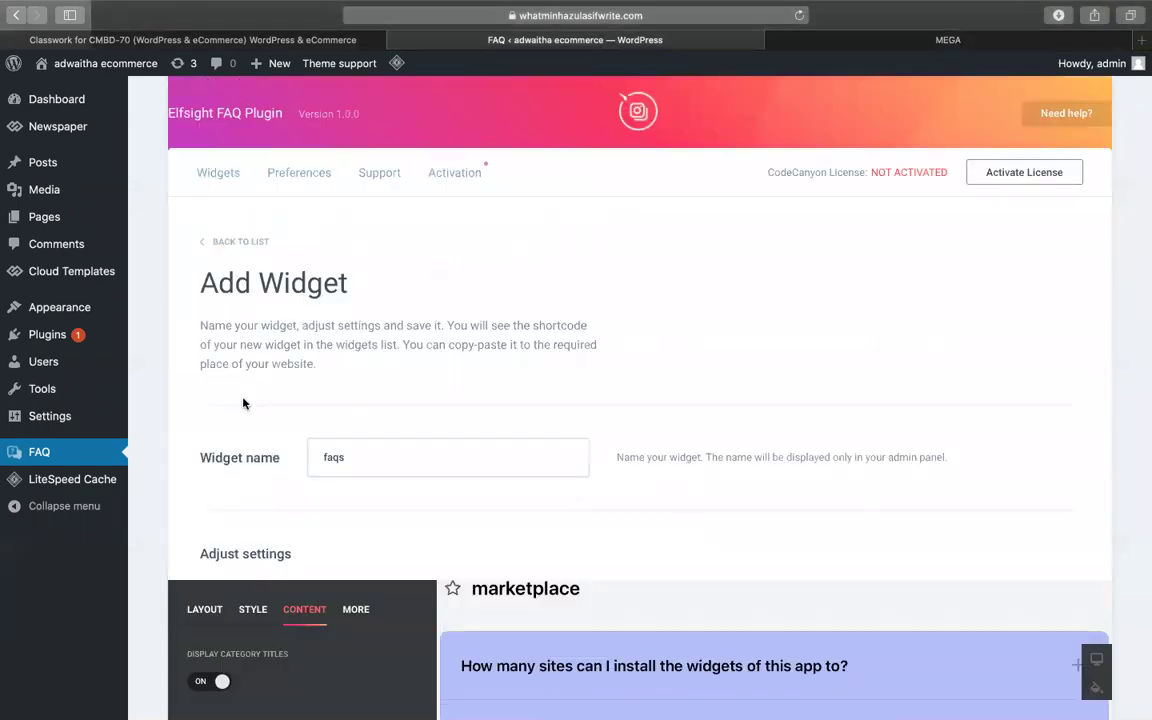
pyautogui.scroll(-5, 585, 418)
pyautogui.scroll(1, 585, 418)
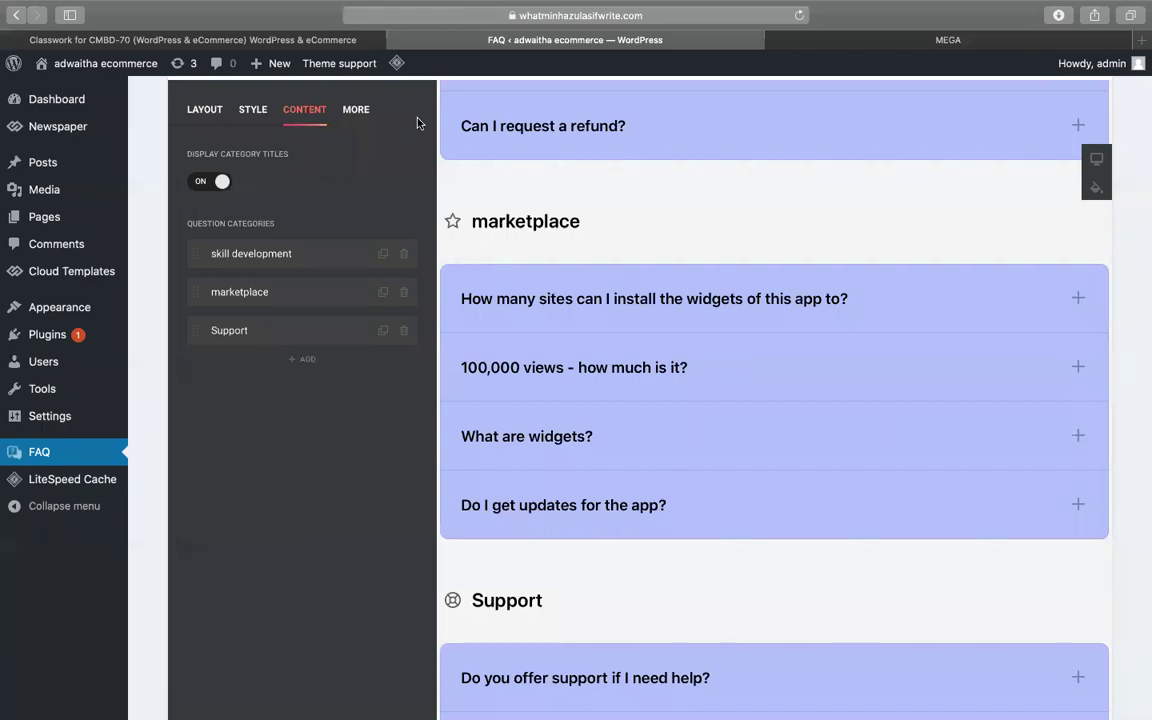
pyautogui.scroll(2, 366, 332)
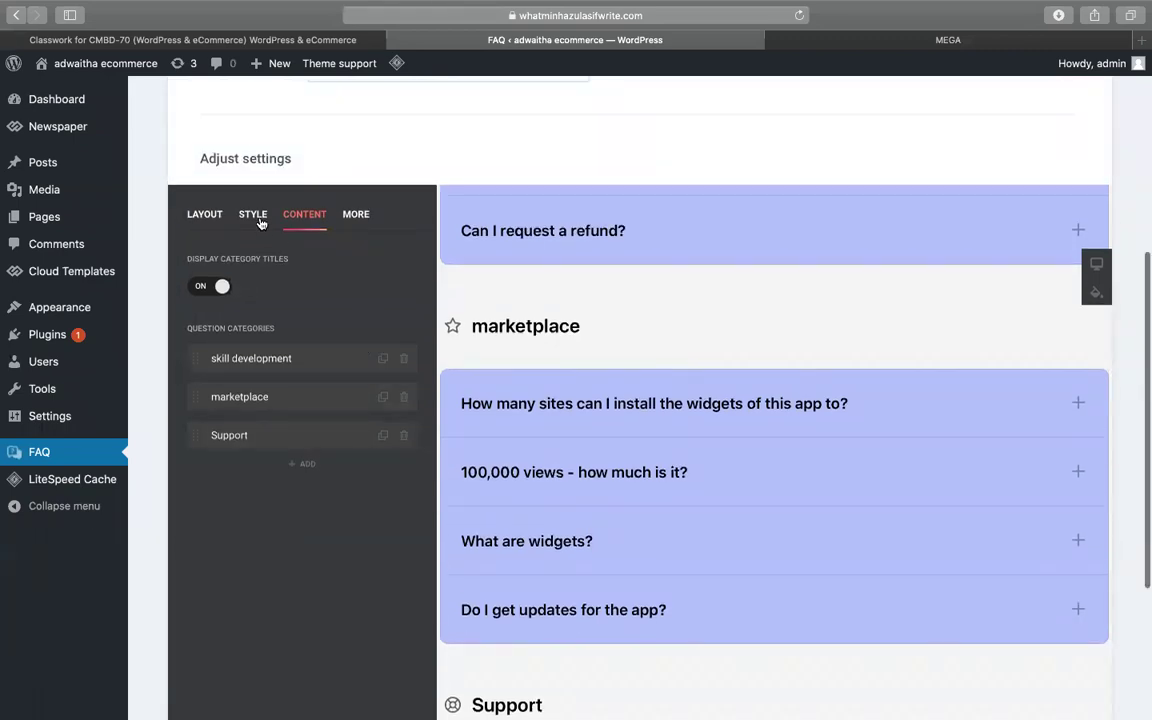
# - Open the faqs widget's Layout options and expand the first question in the preview
pyautogui.click(240, 206)
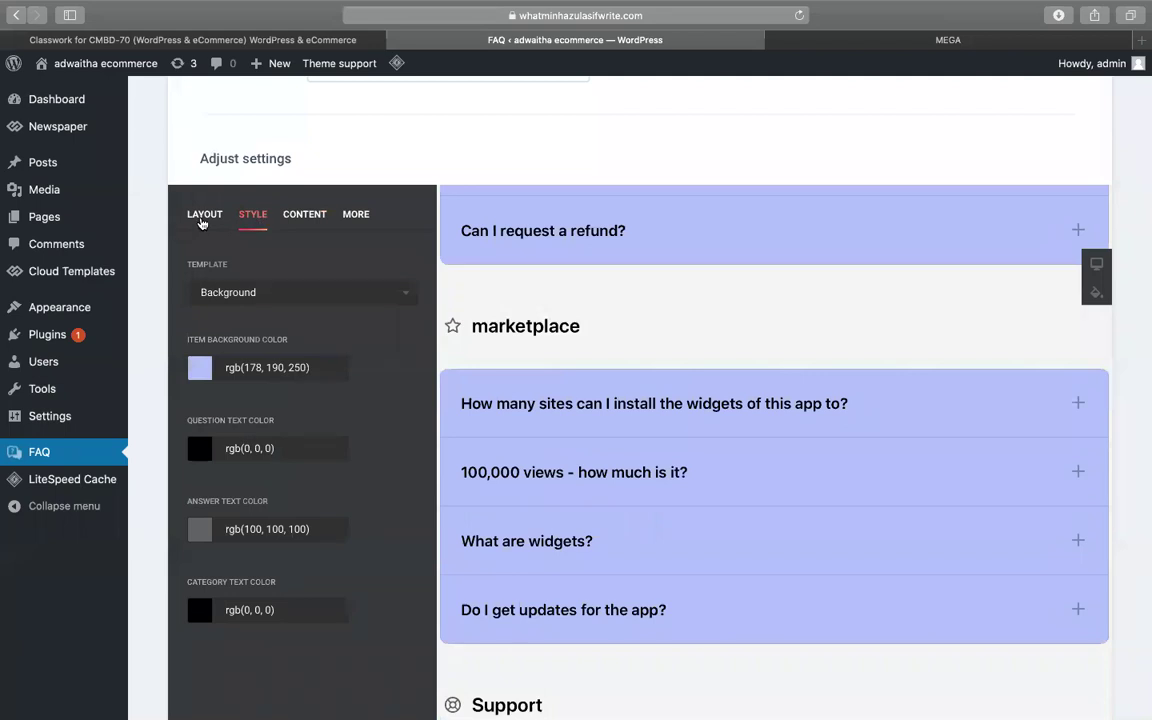
pyautogui.click(205, 214)
pyautogui.scroll(-1, 600, 327)
pyautogui.scroll(5, 599, 327)
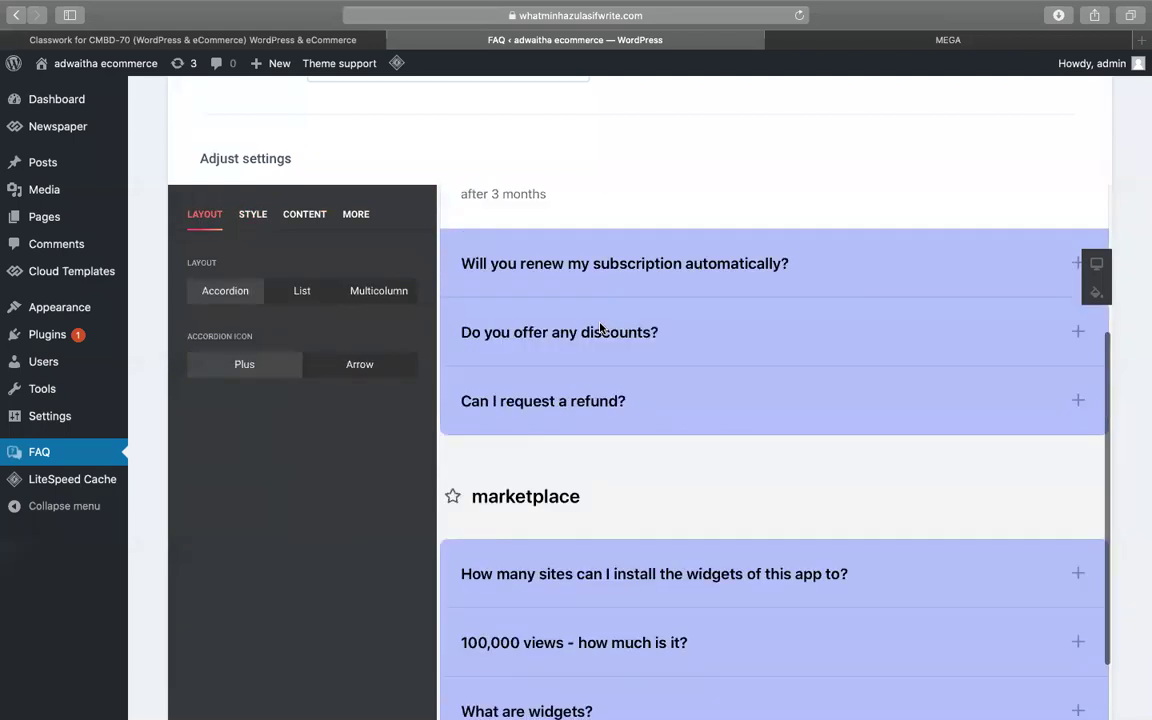
pyautogui.scroll(3, 590, 340)
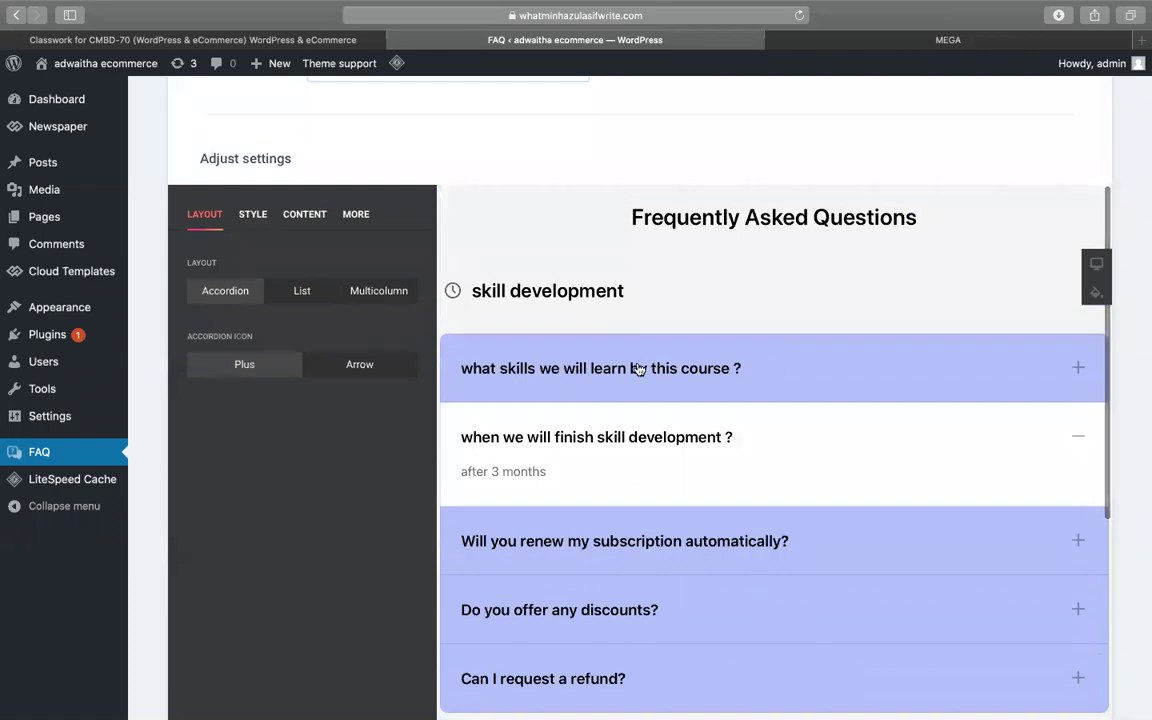
pyautogui.click(638, 368)
pyautogui.click(638, 368)
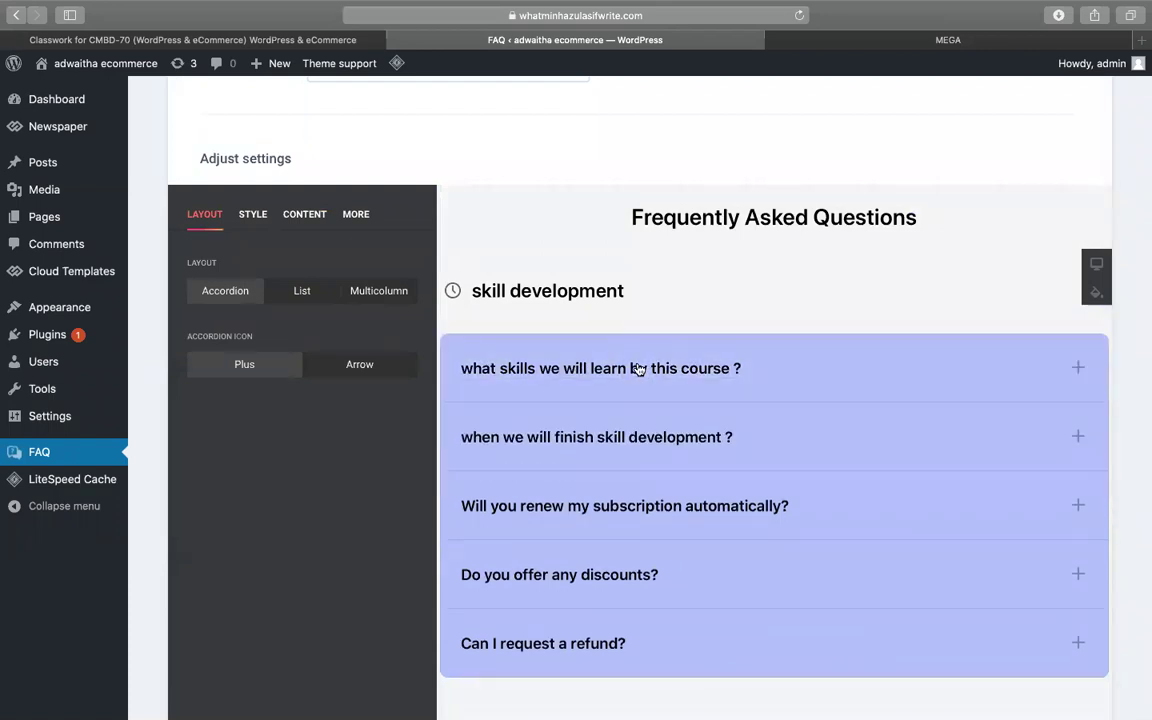
pyautogui.scroll(-1, 676, 338)
pyautogui.scroll(-3, 676, 340)
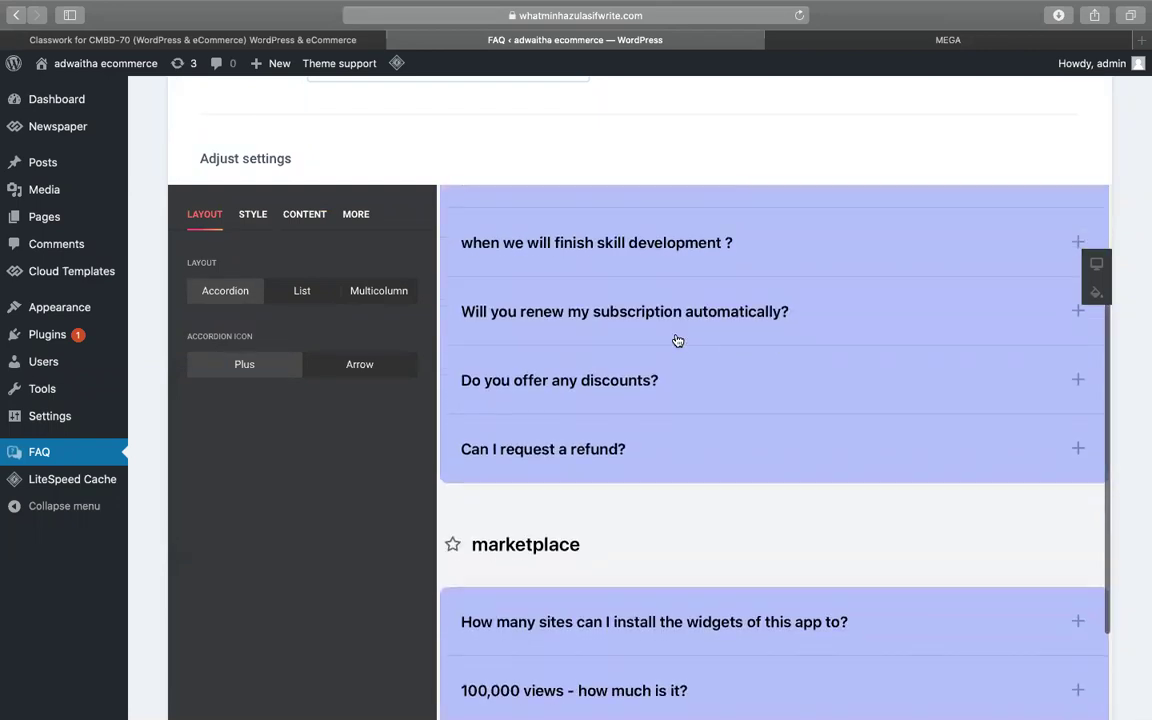
pyautogui.scroll(2, 676, 338)
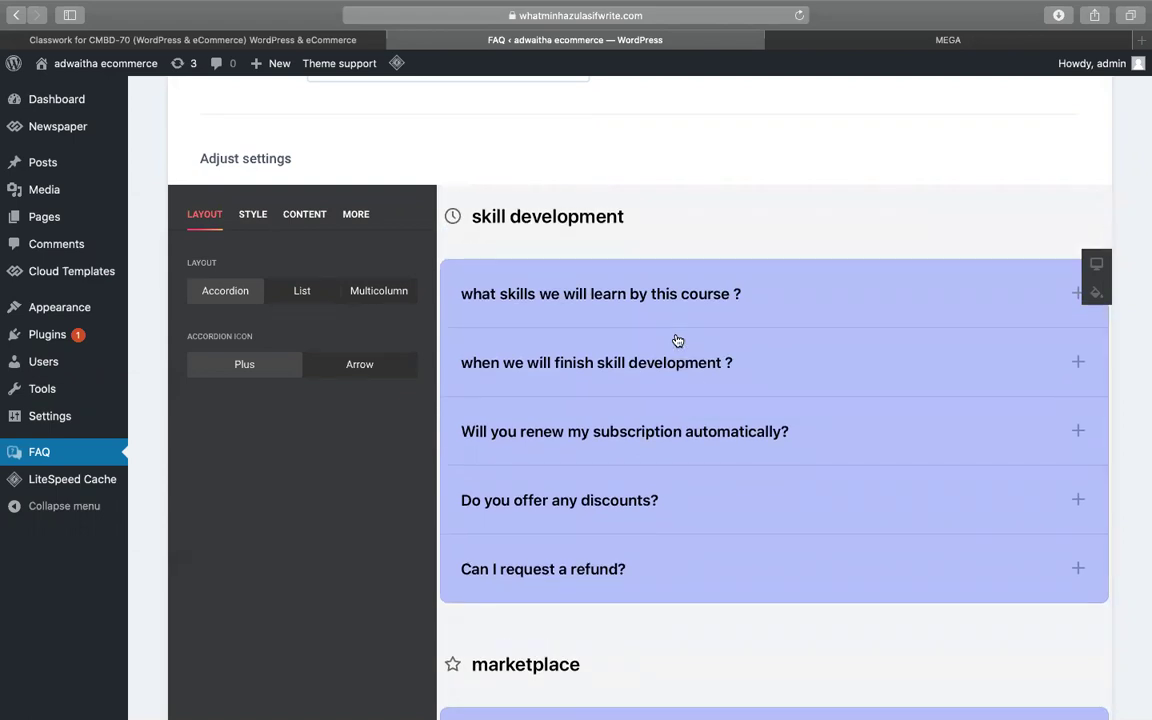
pyautogui.press('XF86AudioRaiseVolume')
# - Try Arrow icons before settling on Plus, and preview List before returning to Accordion
pyautogui.click(375, 375)
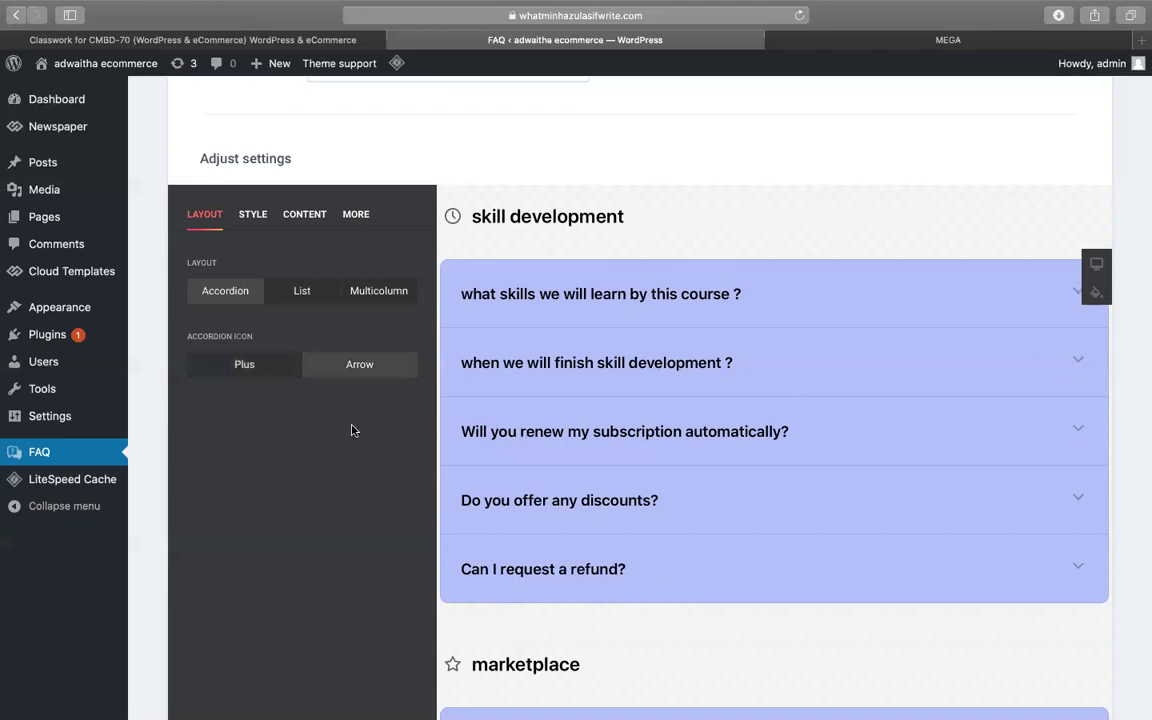
pyautogui.click(252, 372)
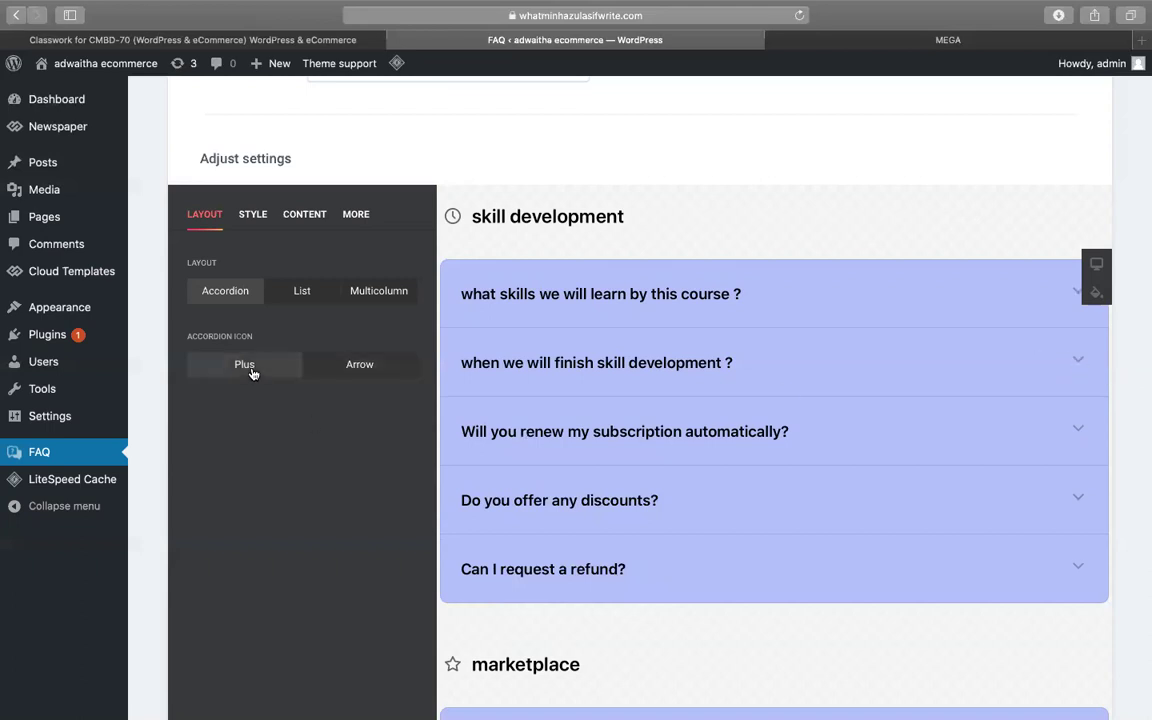
pyautogui.click(302, 292)
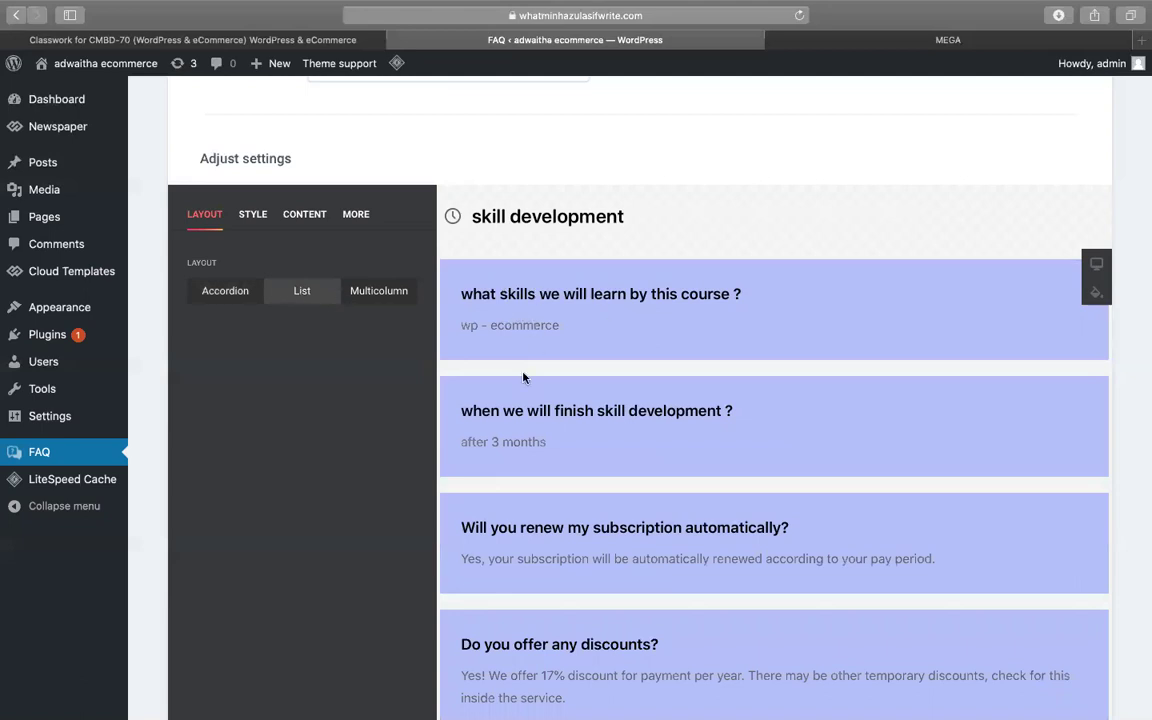
pyautogui.scroll(-5, 565, 408)
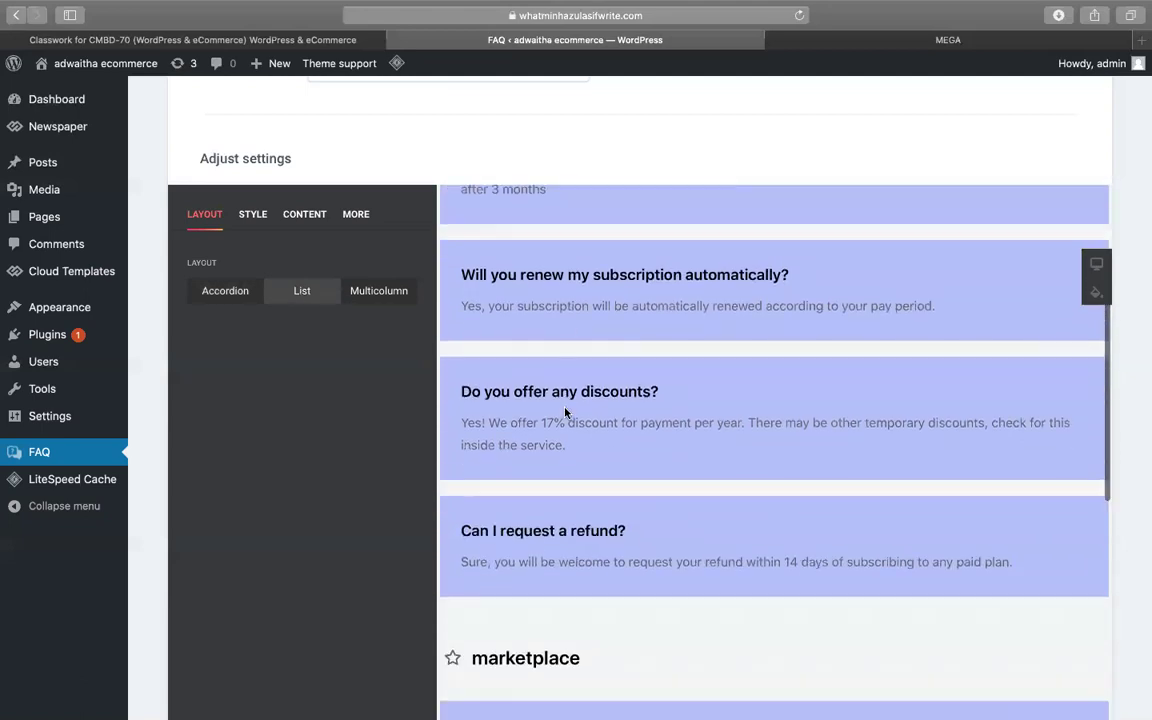
pyautogui.scroll(5, 565, 408)
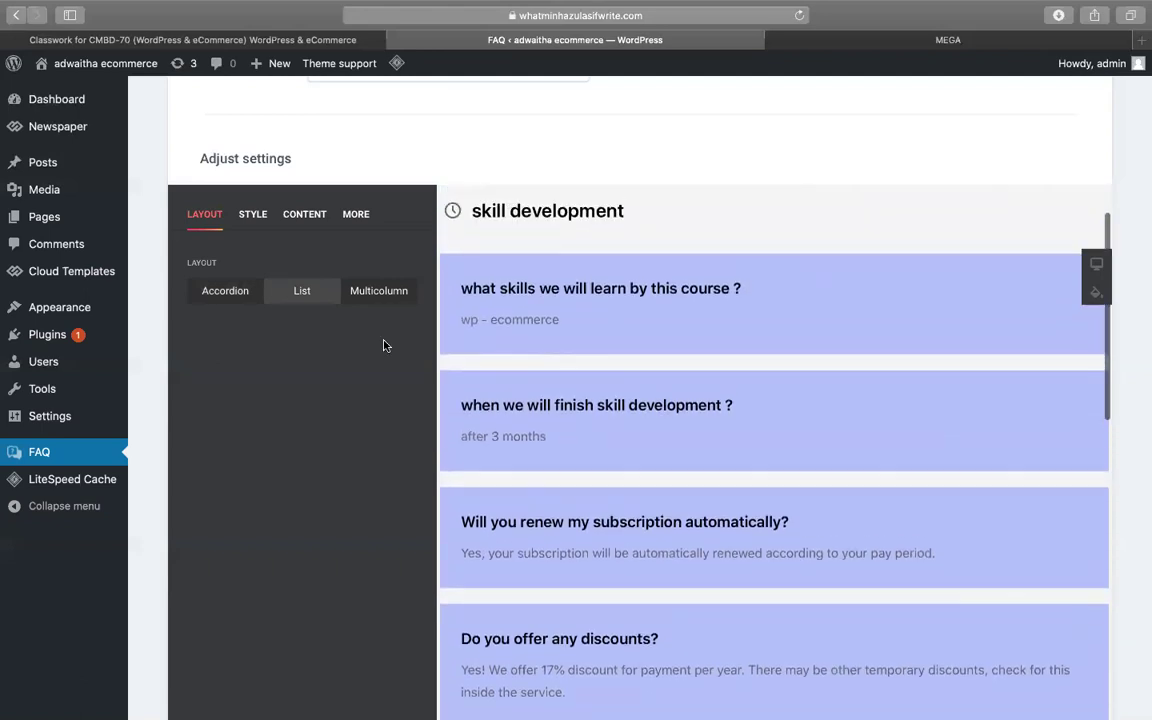
pyautogui.click(211, 298)
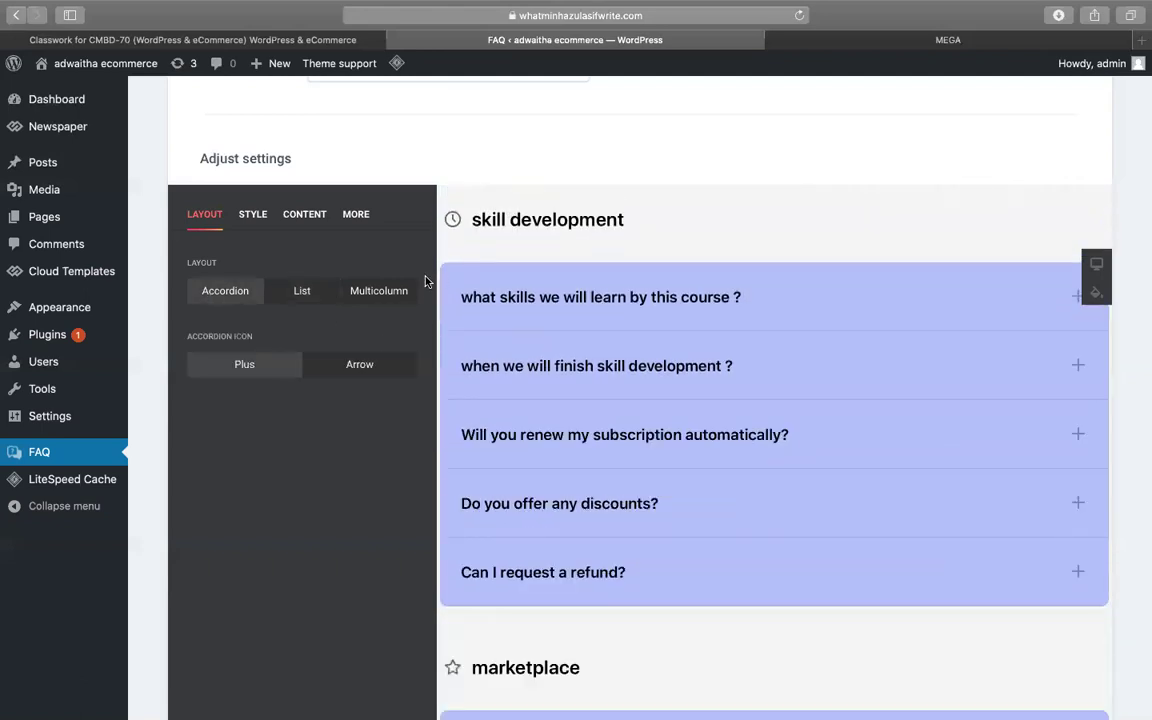
# - Preview the Multicolumn layout, then switch the FAQs back to Accordion
pyautogui.click(390, 291)
pyautogui.scroll(-10, 613, 336)
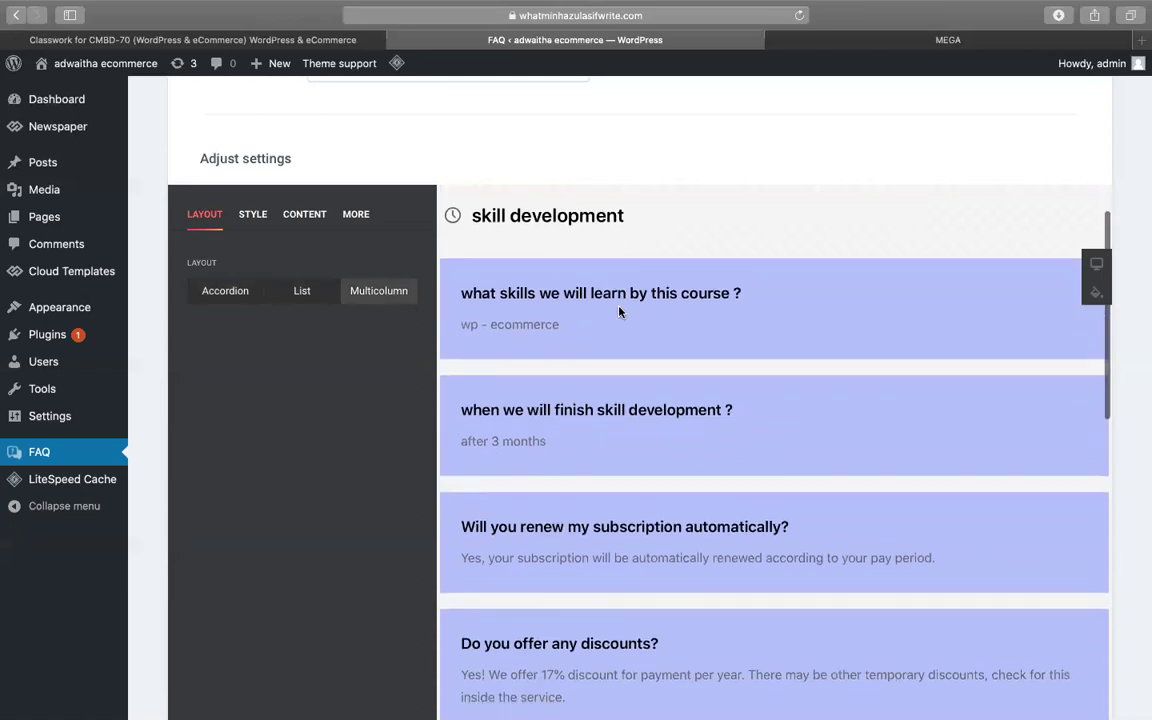
pyautogui.scroll(3, 619, 313)
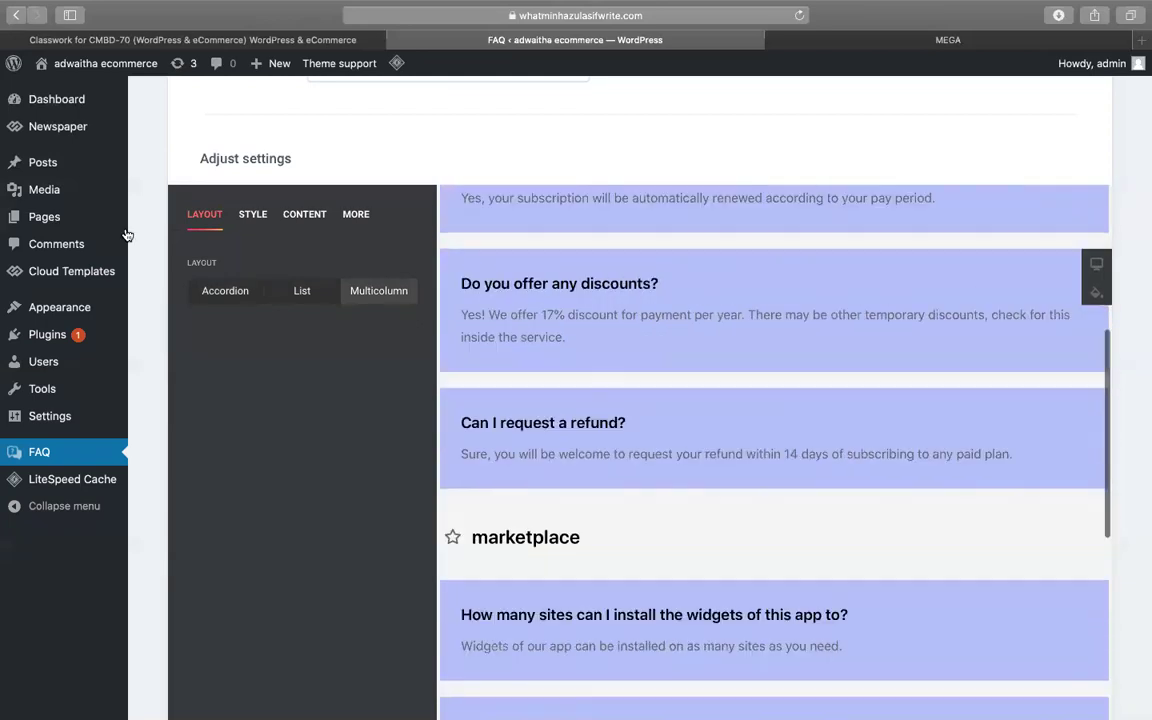
pyautogui.click(222, 291)
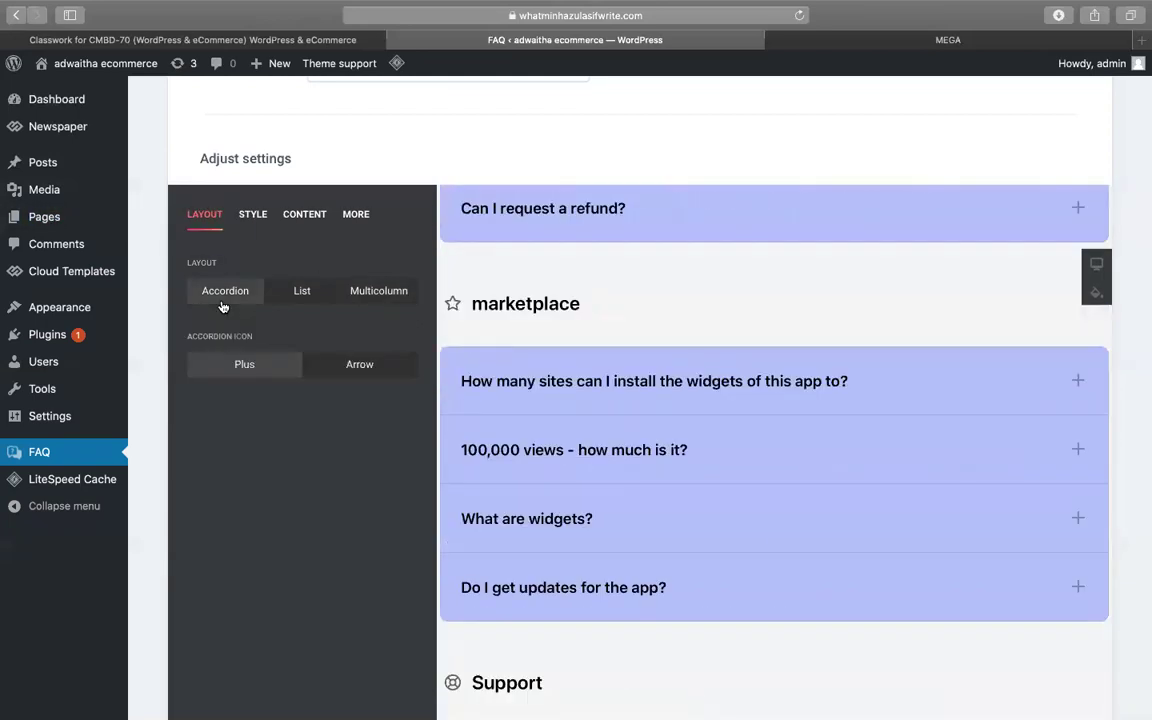
pyautogui.scroll(5, 567, 297)
pyautogui.scroll(3, 297, 413)
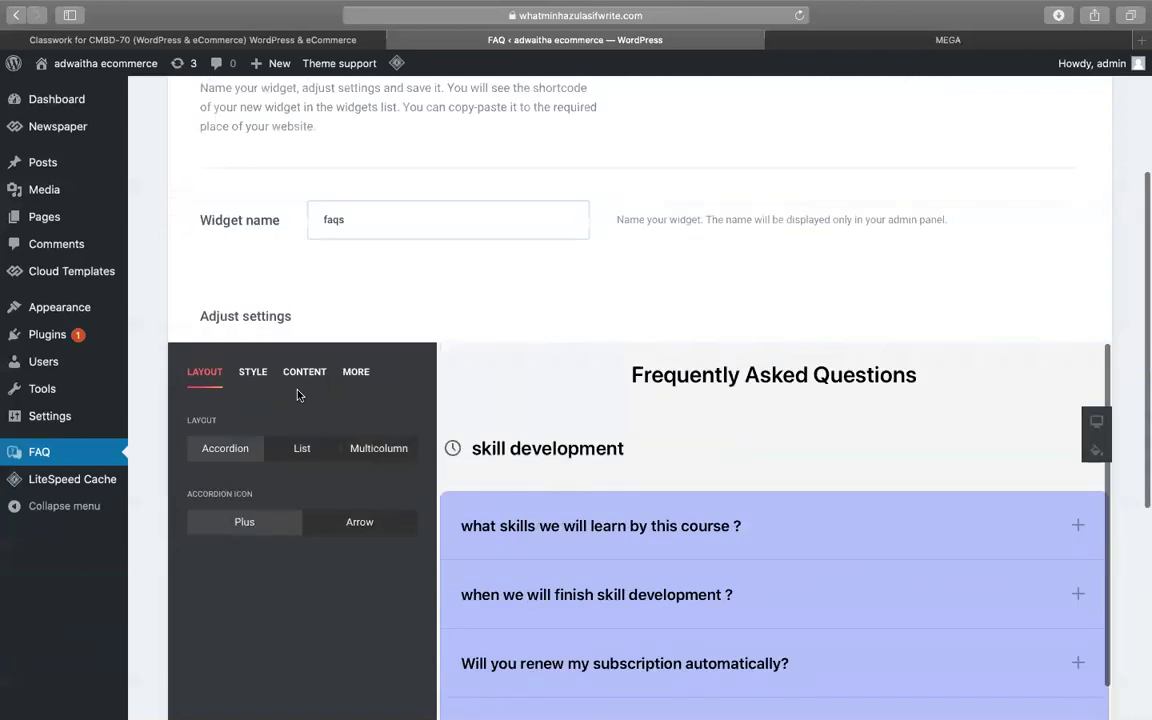
pyautogui.scroll(-8, 297, 395)
# - Save the faqs widget and copy its shortcode [elfsight_faq id="1"]
pyautogui.click(251, 615)
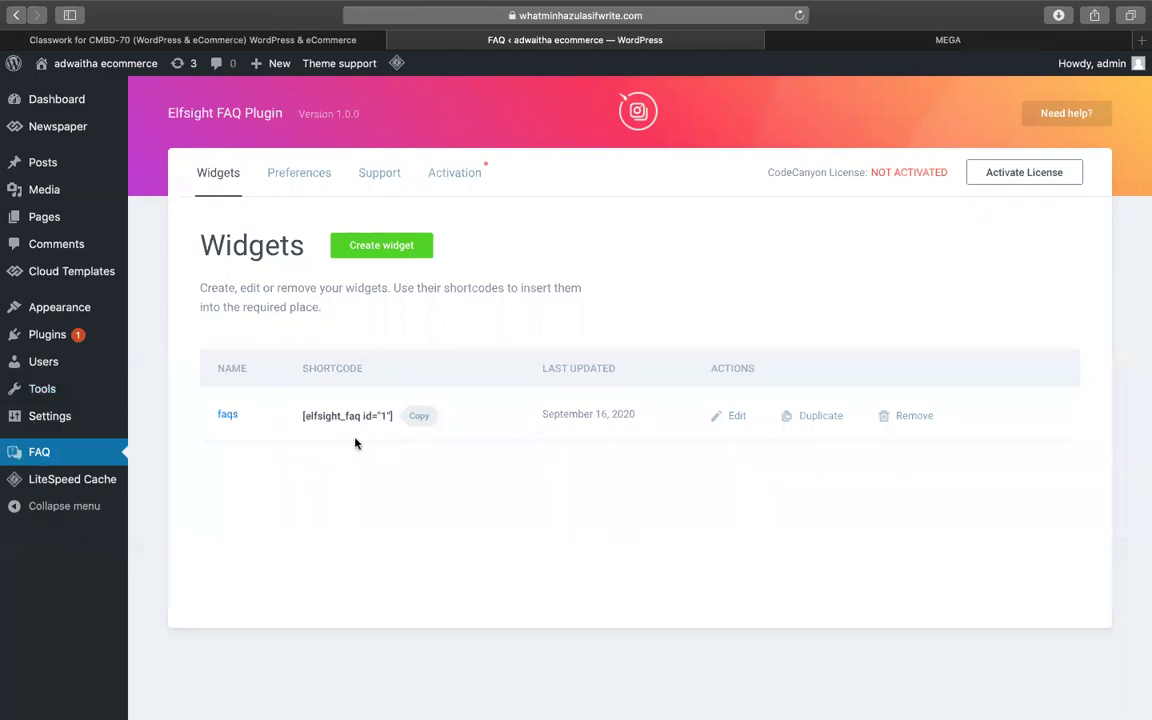
pyautogui.click(419, 415)
# - Create a new page titled 'elfsight master bank' and publish it
pyautogui.moveTo(120, 218)
pyautogui.click(150, 245)
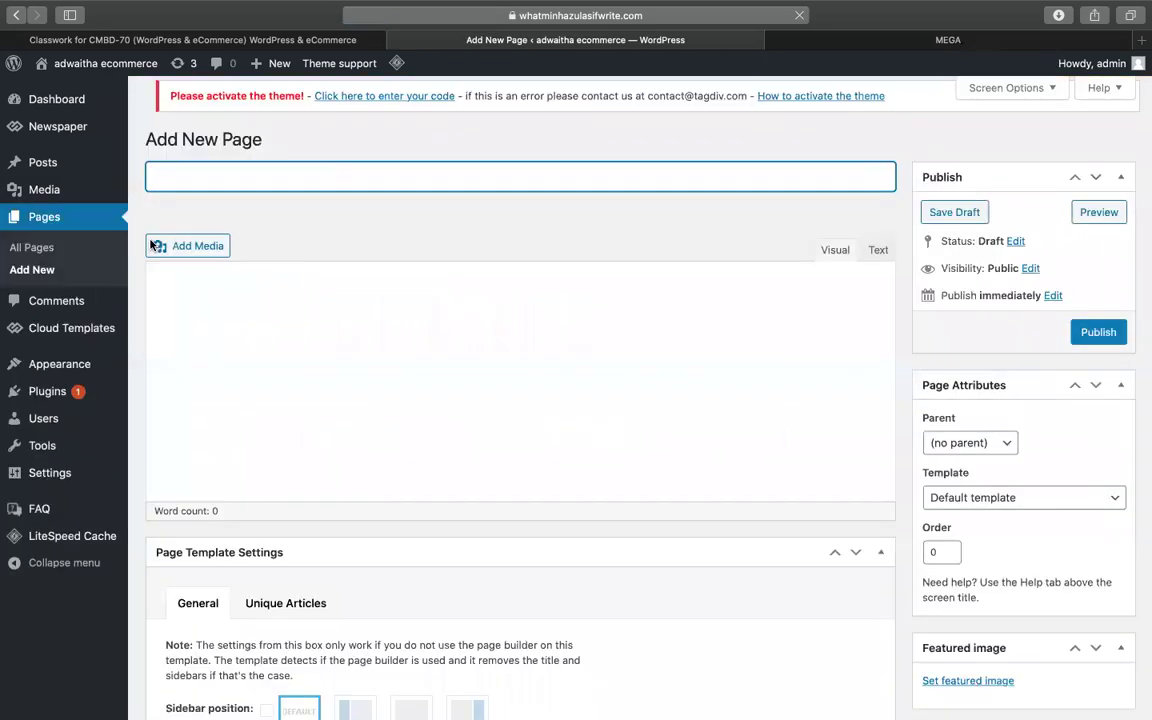
pyautogui.write('fa')
pyautogui.press('BackSpace')
pyautogui.press('BackSpace')
pyautogui.write('elfsight ')
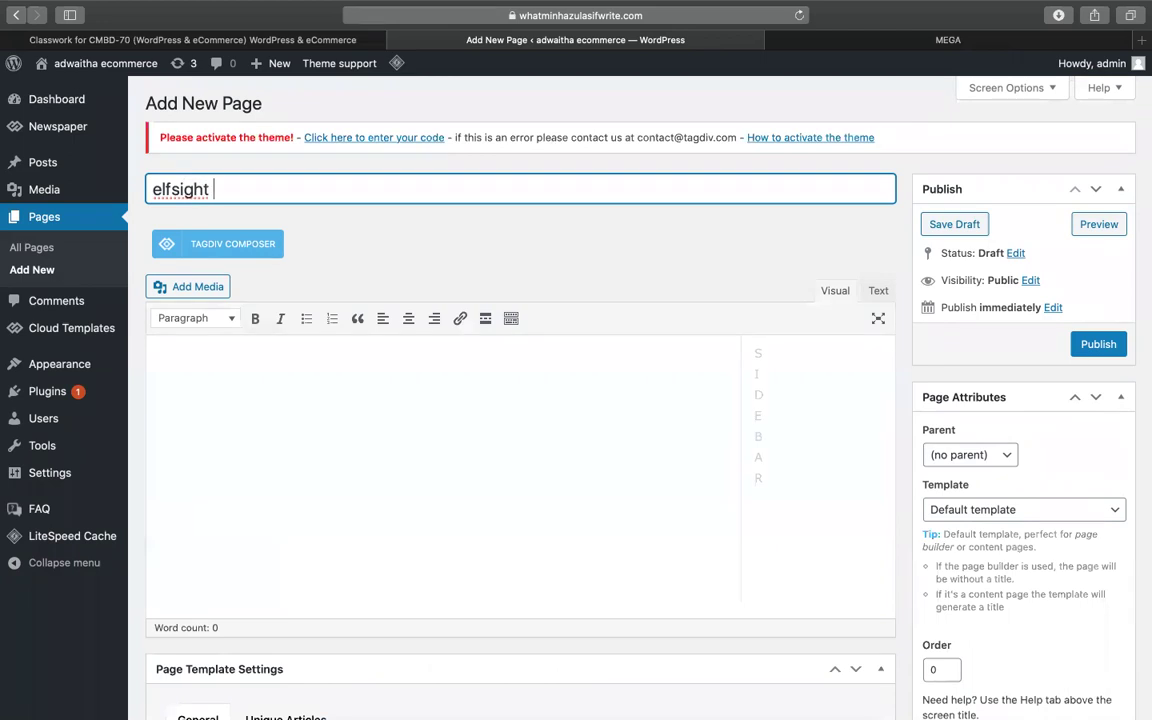
pyautogui.write('master bank')
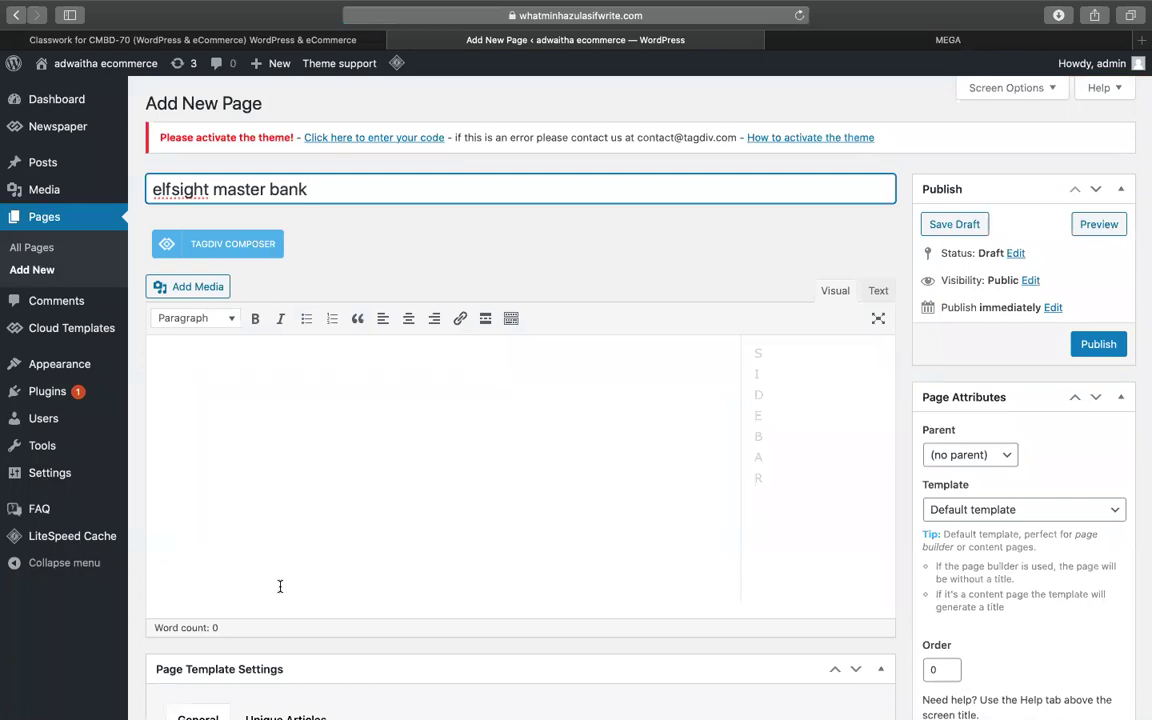
pyautogui.click(1100, 346)
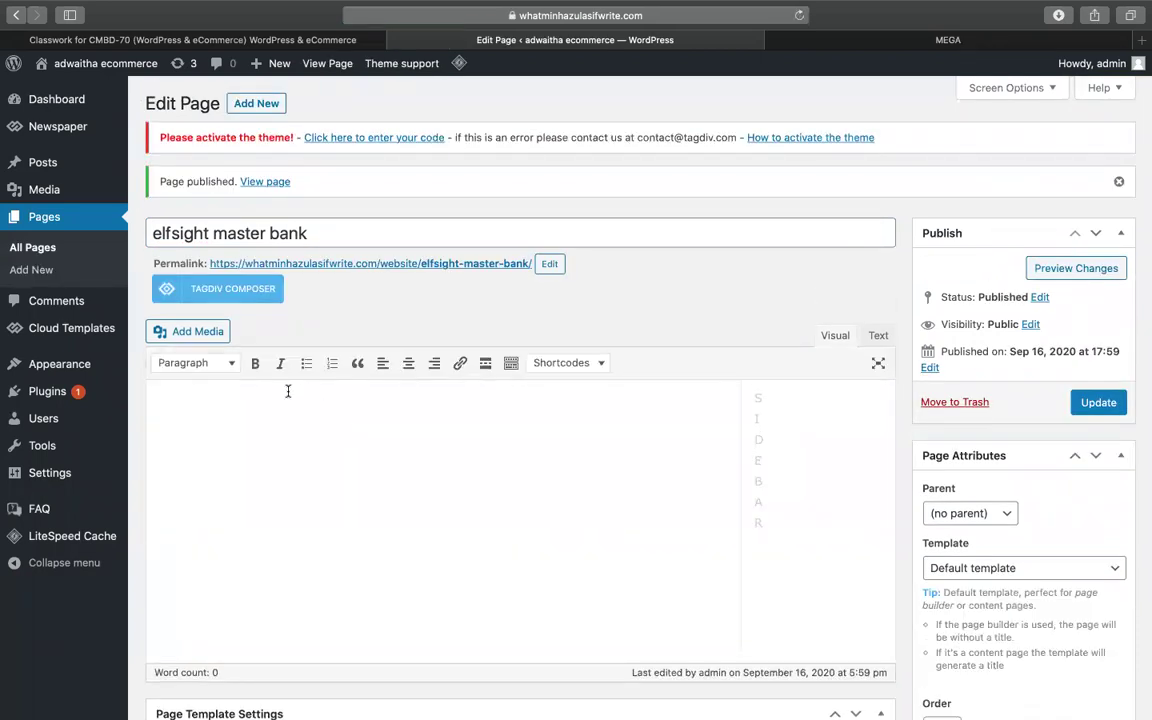
# - Paste the FAQ shortcode into the page content, update it, and view the page
pyautogui.click(162, 452)
pyautogui.press('super+v')
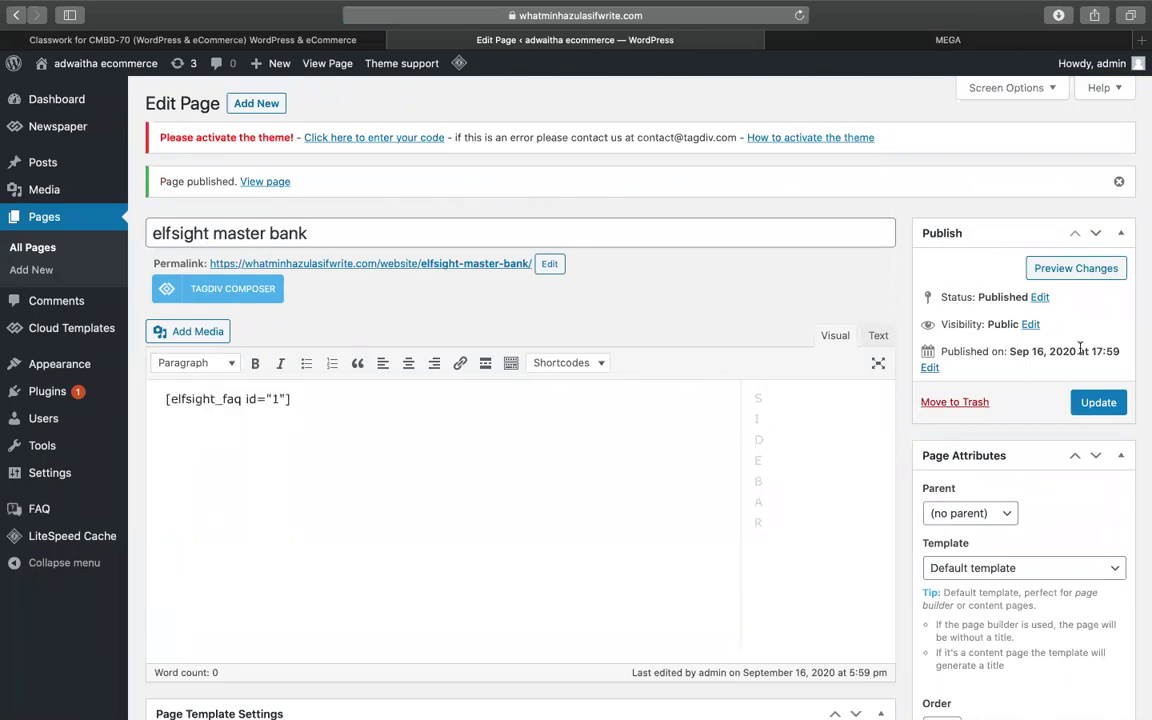
pyautogui.click(1098, 402)
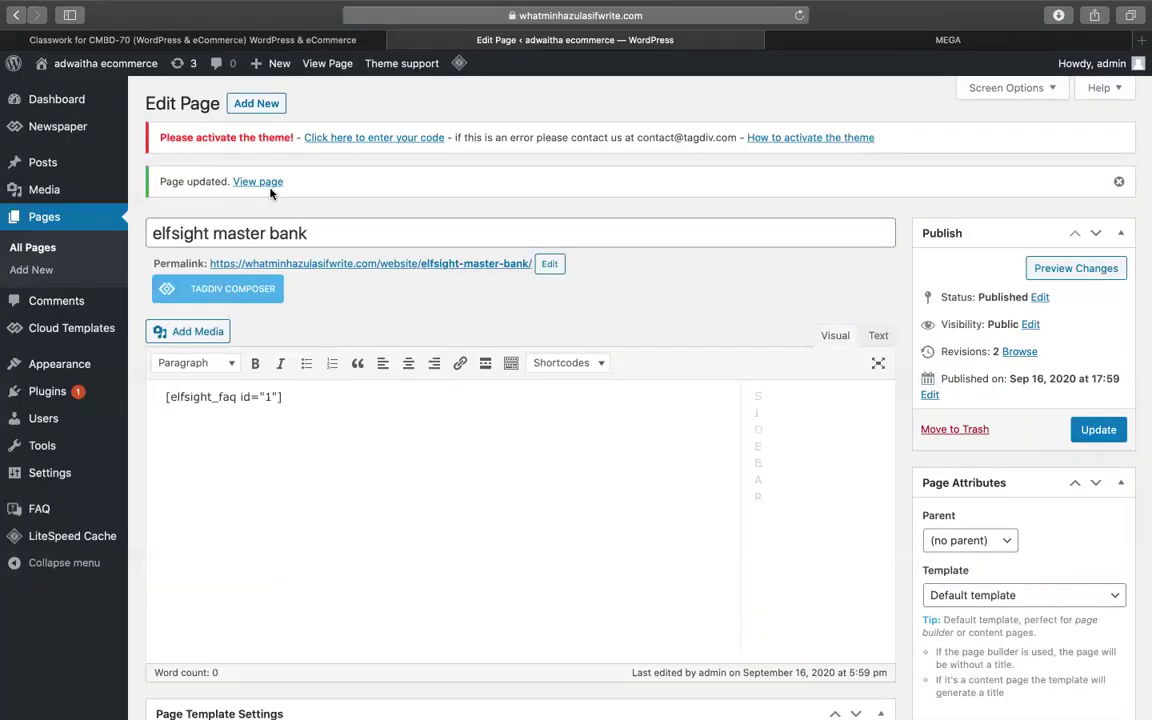
pyautogui.click(268, 184)
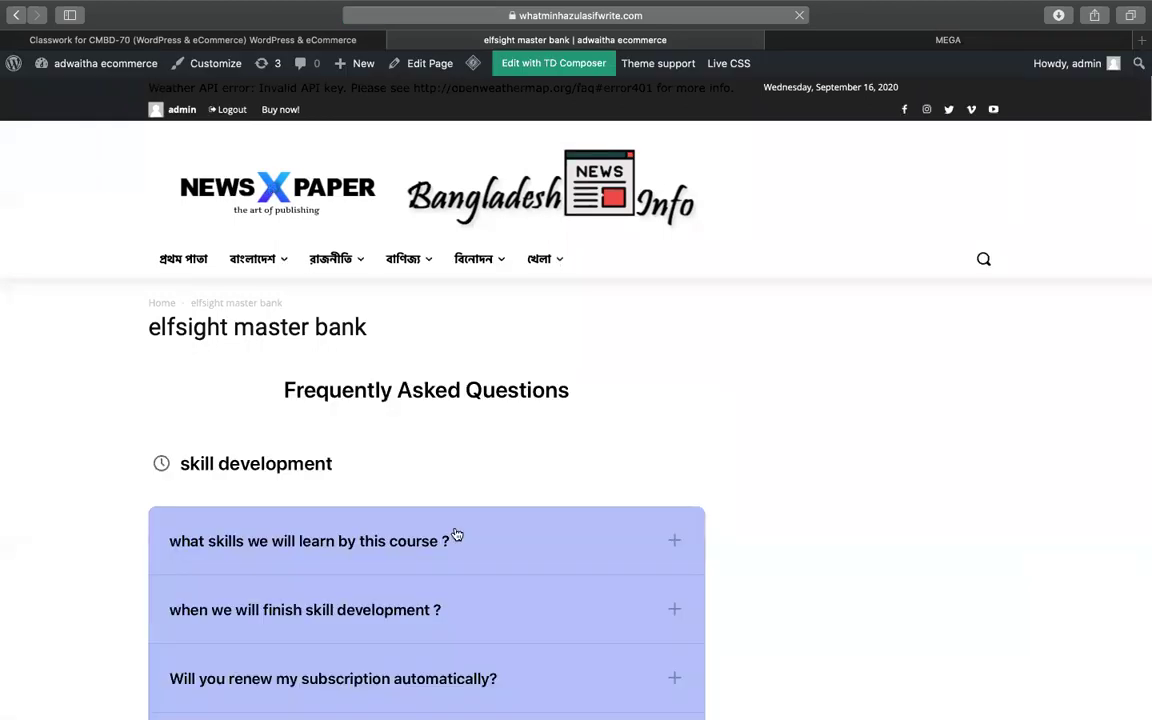
# - Expand the first, subscription renewal and 100,000 views questions on the live FAQ
pyautogui.scroll(-5, 456, 535)
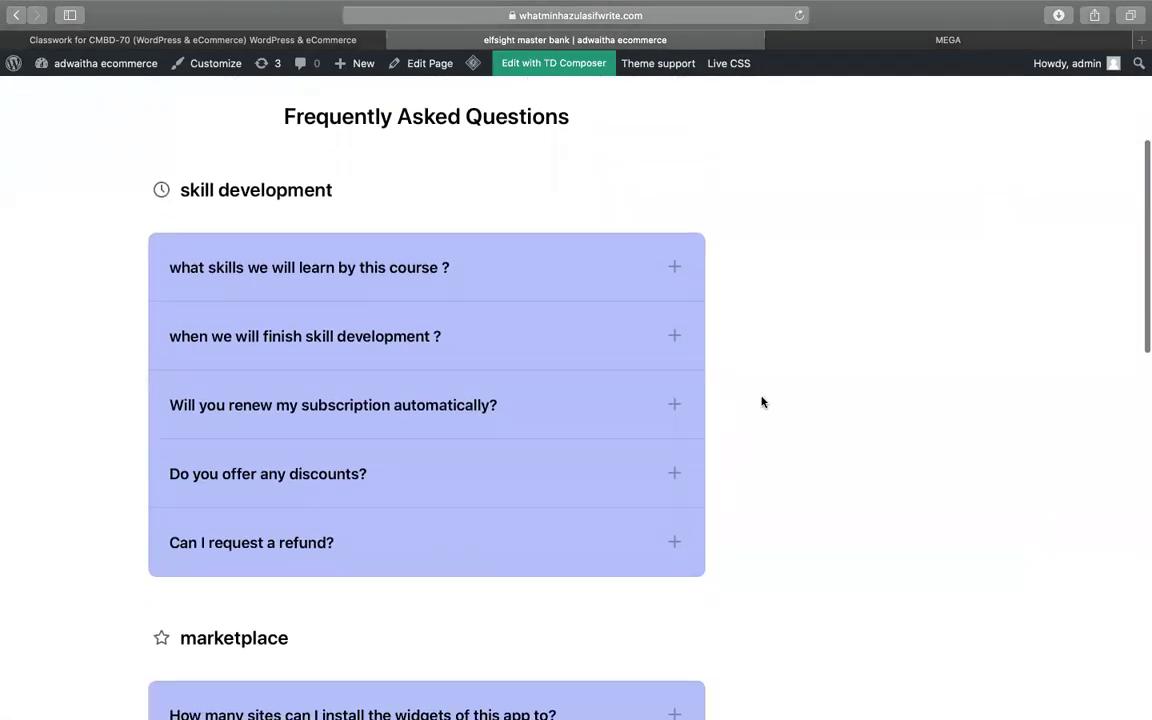
pyautogui.scroll(-12, 761, 402)
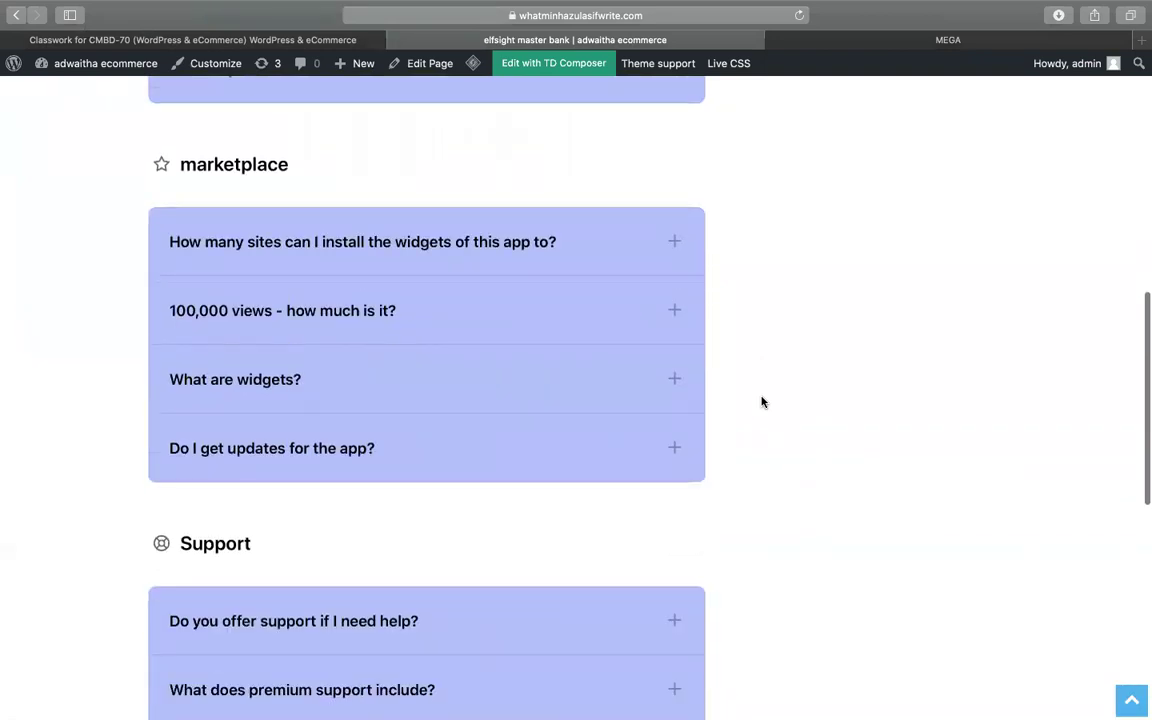
pyautogui.scroll(15, 761, 402)
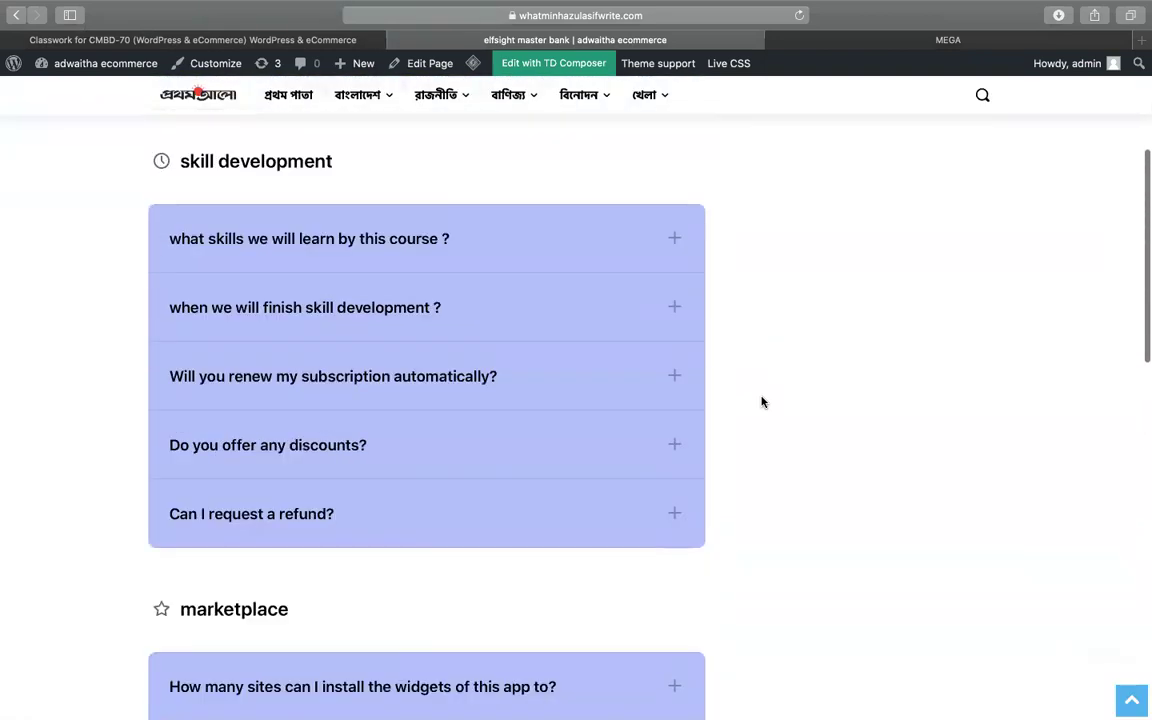
pyautogui.click(491, 319)
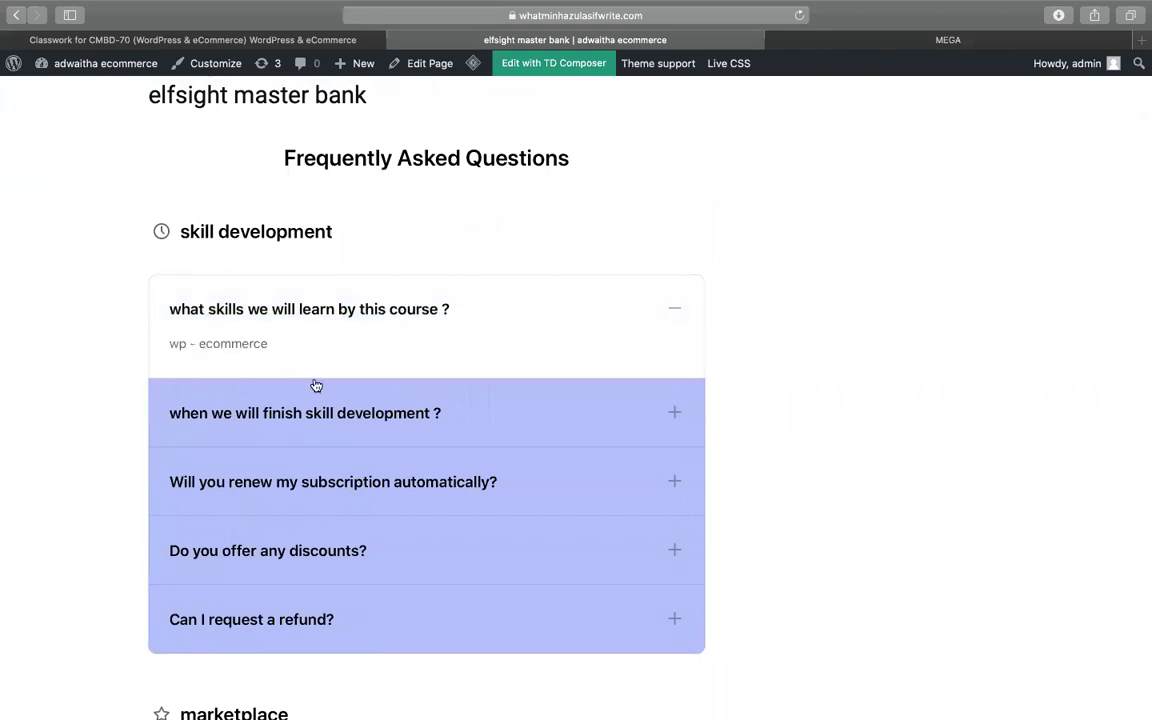
pyautogui.click(249, 483)
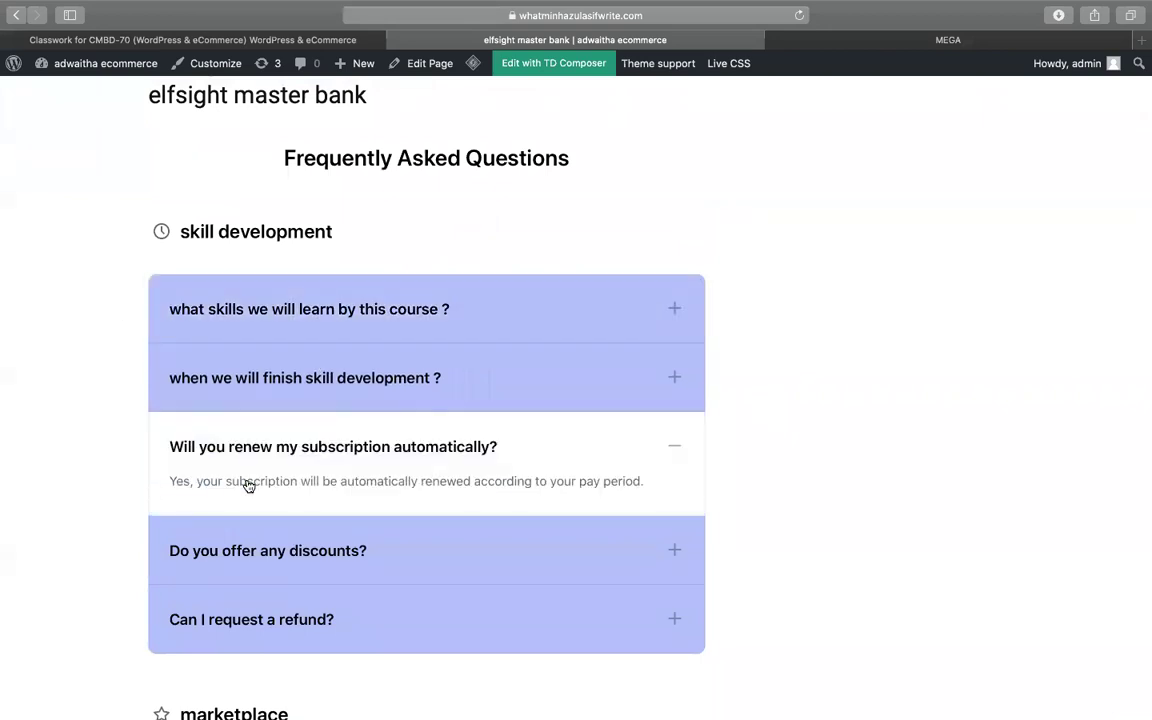
pyautogui.scroll(-5, 285, 496)
pyautogui.click(296, 541)
pyautogui.scroll(10, 766, 455)
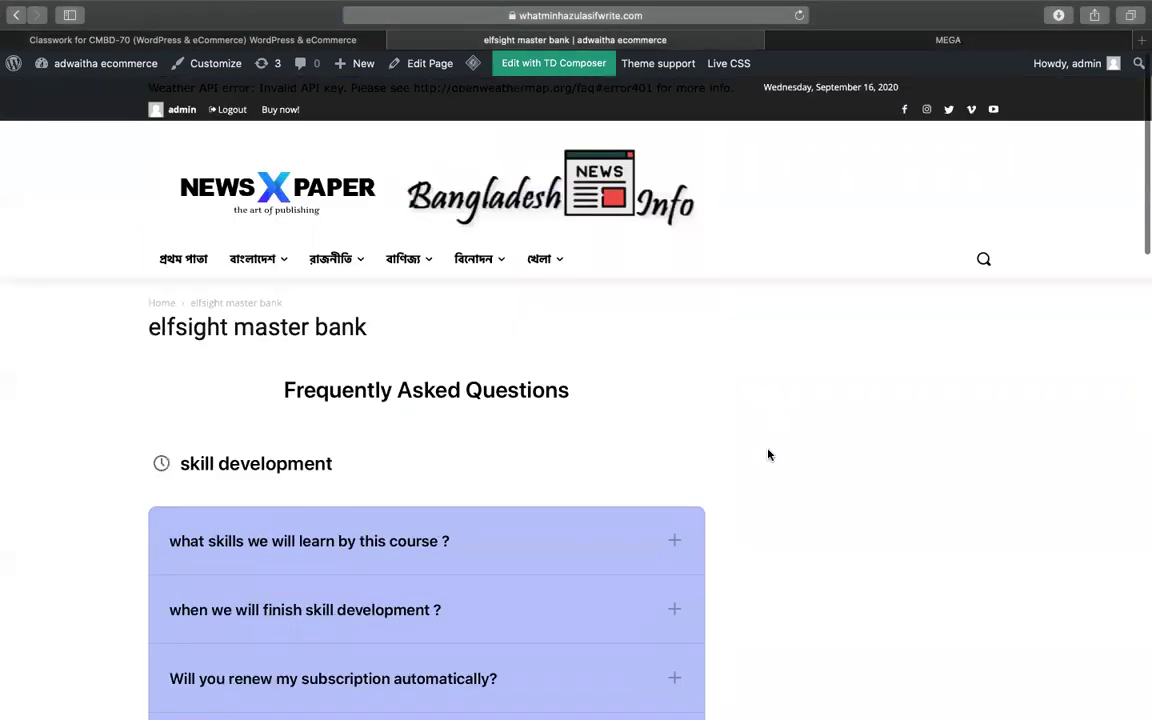
pyautogui.scroll(-10, 770, 426)
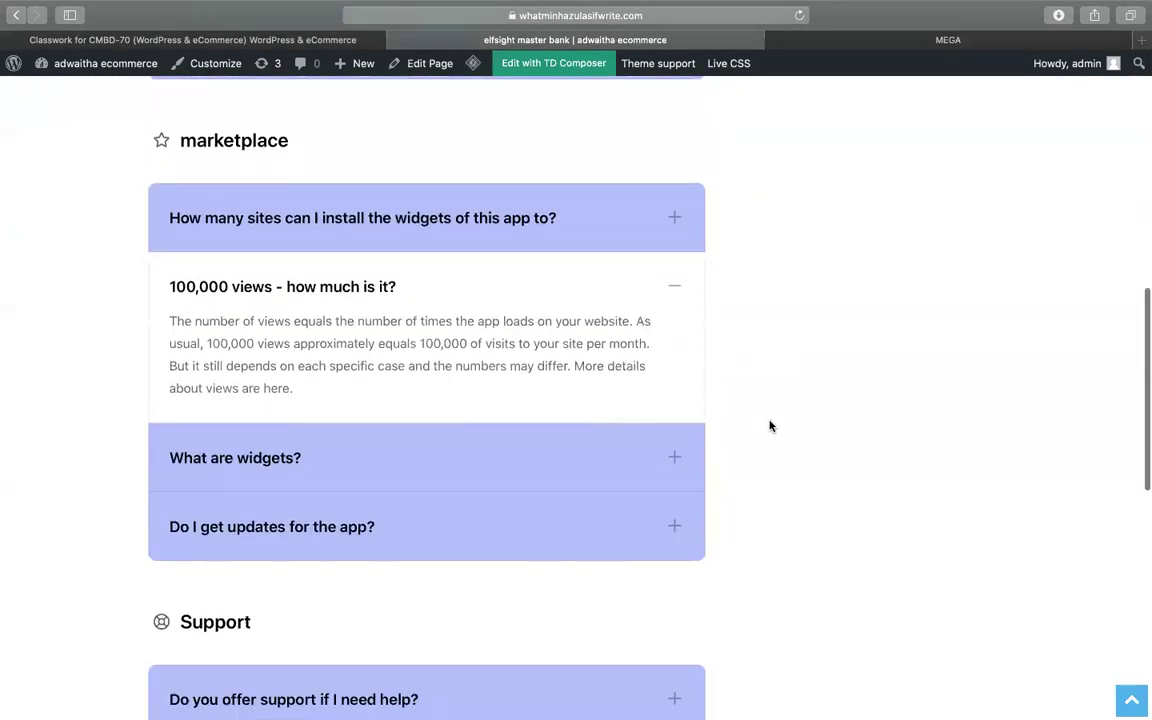
pyautogui.scroll(-5, 770, 426)
pyautogui.scroll(6, 770, 426)
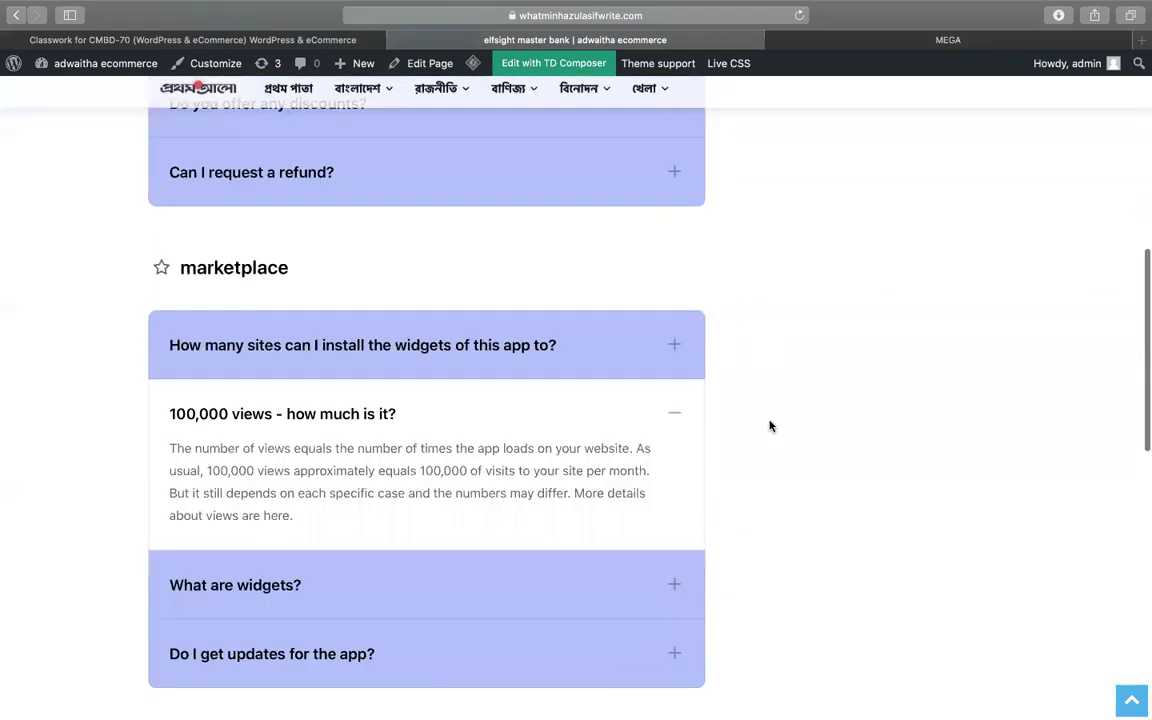
pyautogui.scroll(3, 770, 426)
pyautogui.scroll(4, 565, 568)
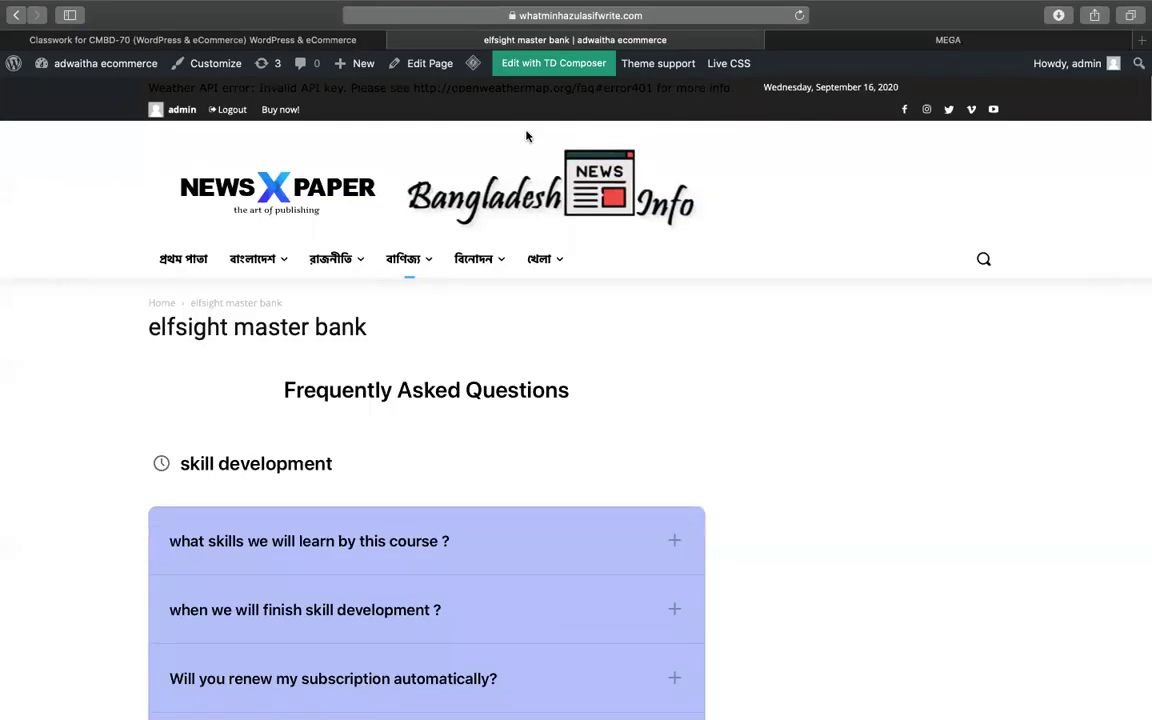
# - Go to the WordPress Dashboard
pyautogui.moveTo(298, 20)
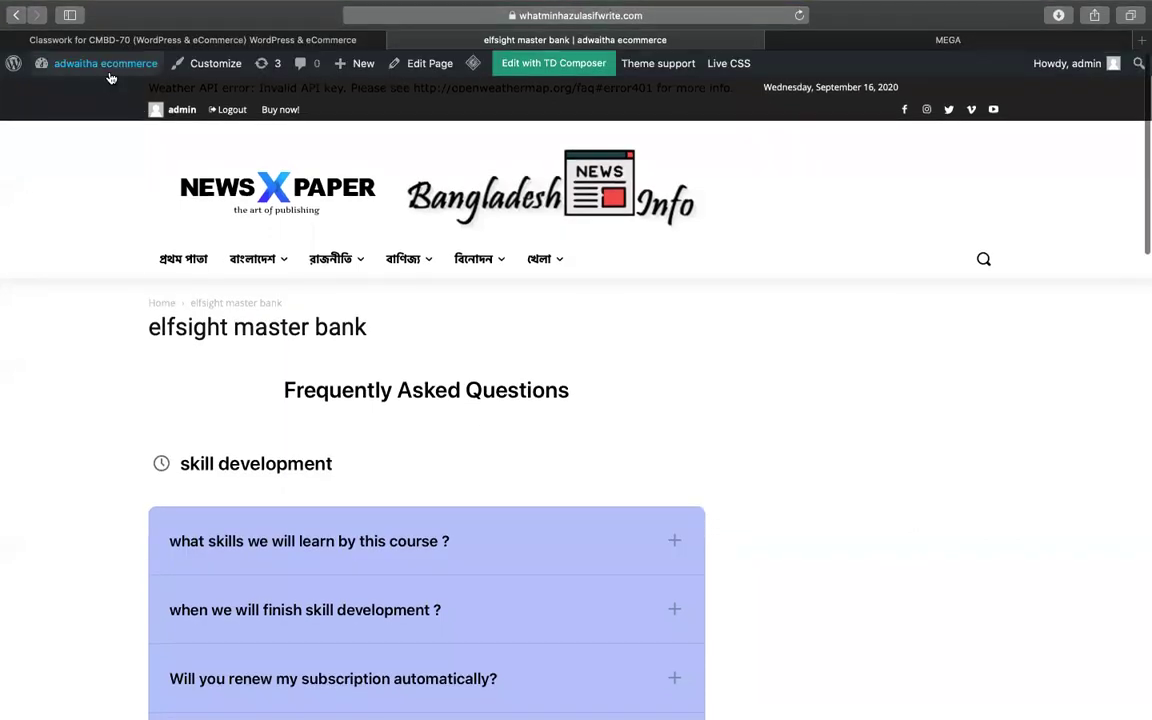
pyautogui.moveTo(105, 68)
pyautogui.click(87, 91)
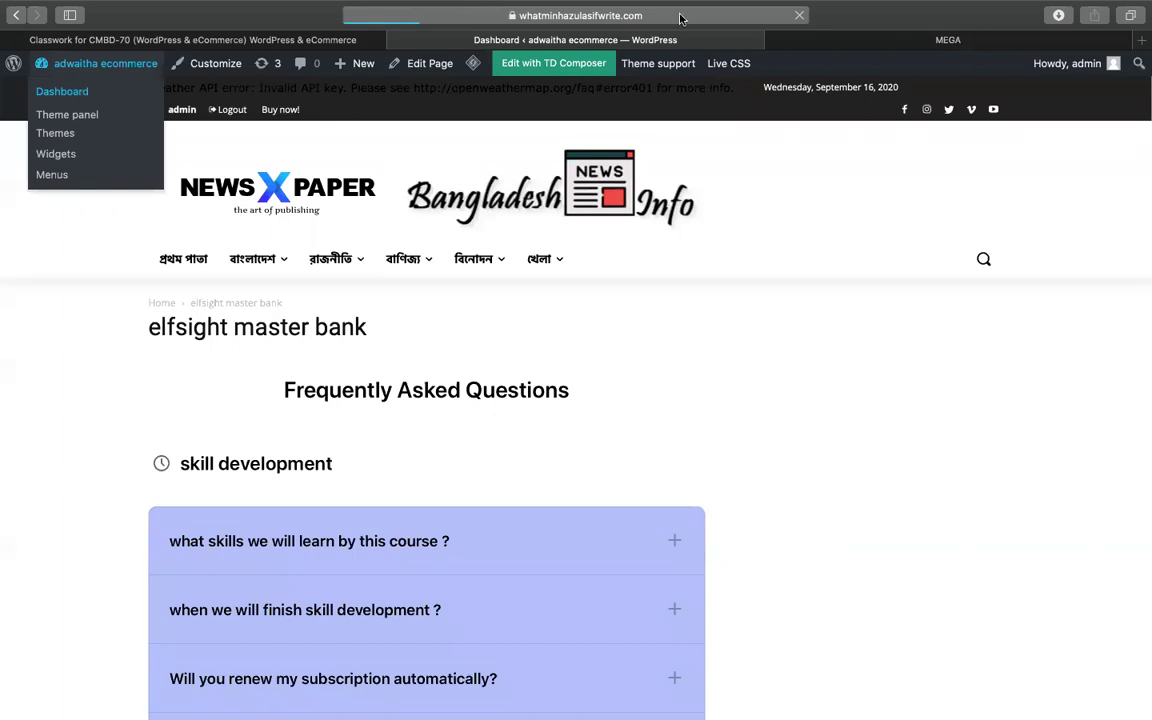
# - Search plugins for 'eleme', then install and activate Elementor Website Builder
pyautogui.click(946, 39)
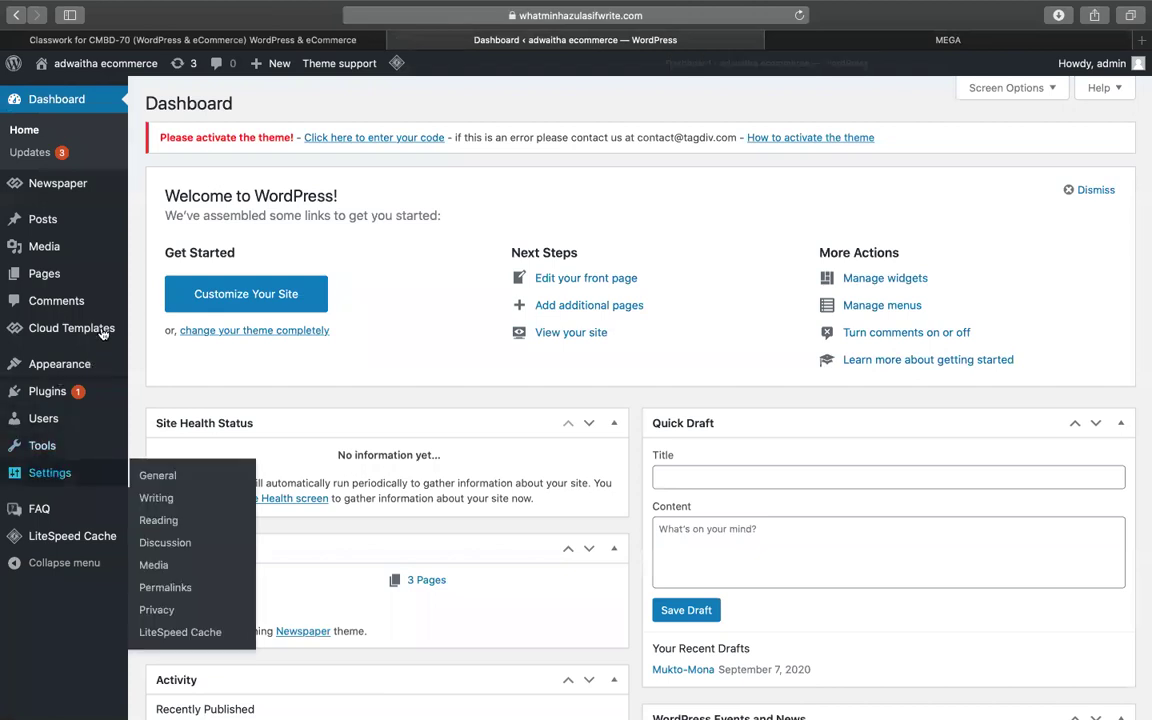
pyautogui.moveTo(60, 391)
pyautogui.click(160, 418)
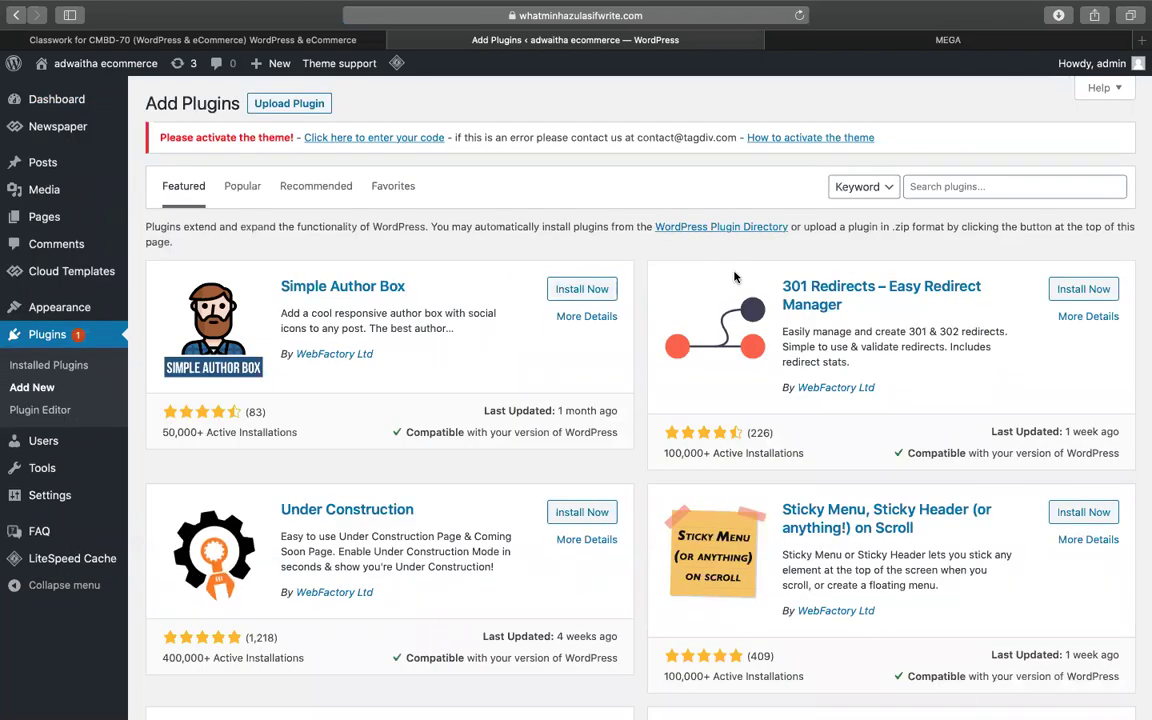
pyautogui.click(932, 196)
pyautogui.write('elementor')
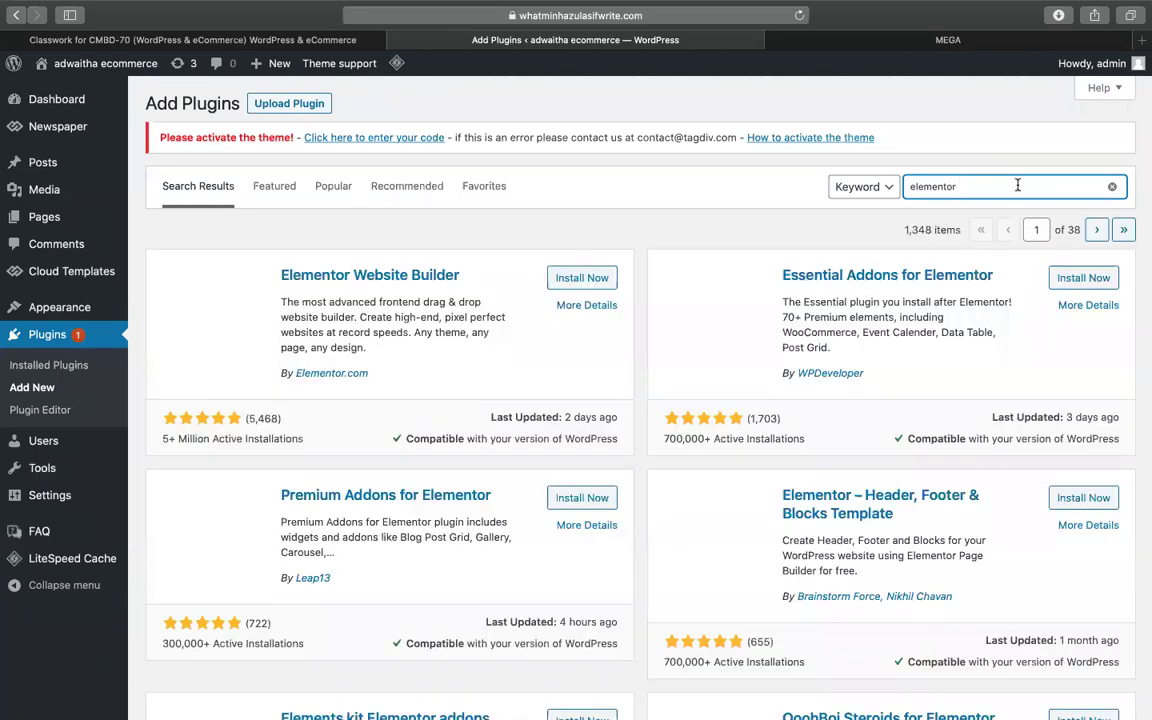
pyautogui.click(563, 283)
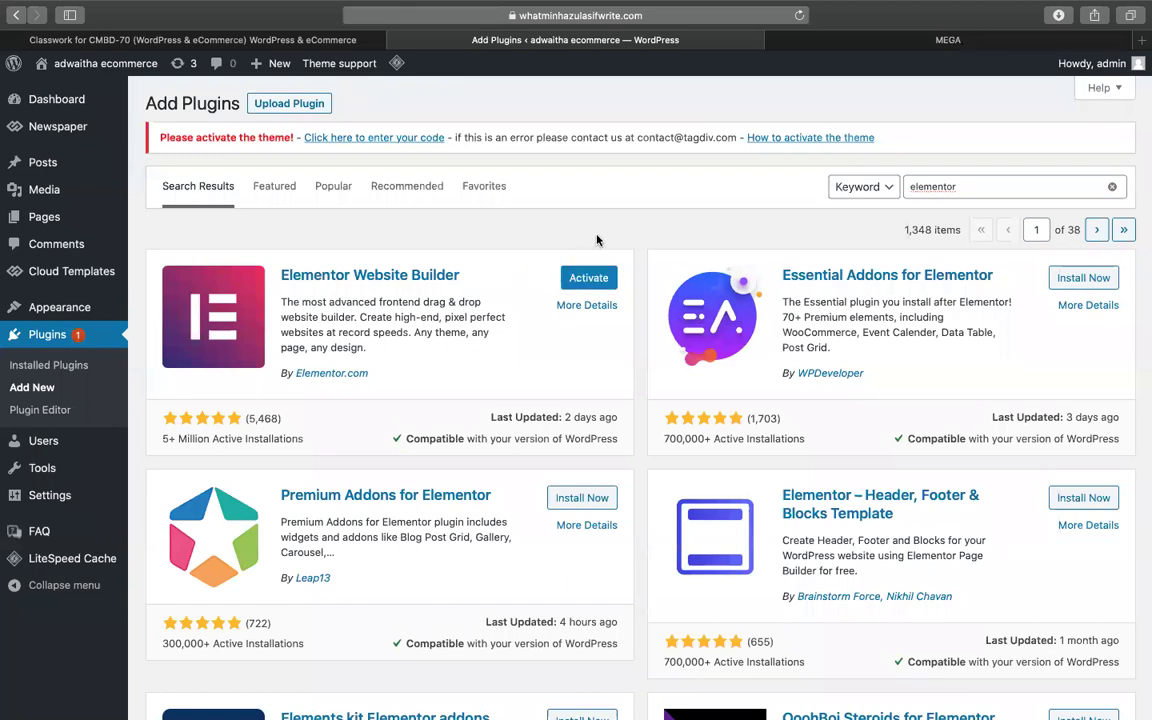
pyautogui.click(589, 276)
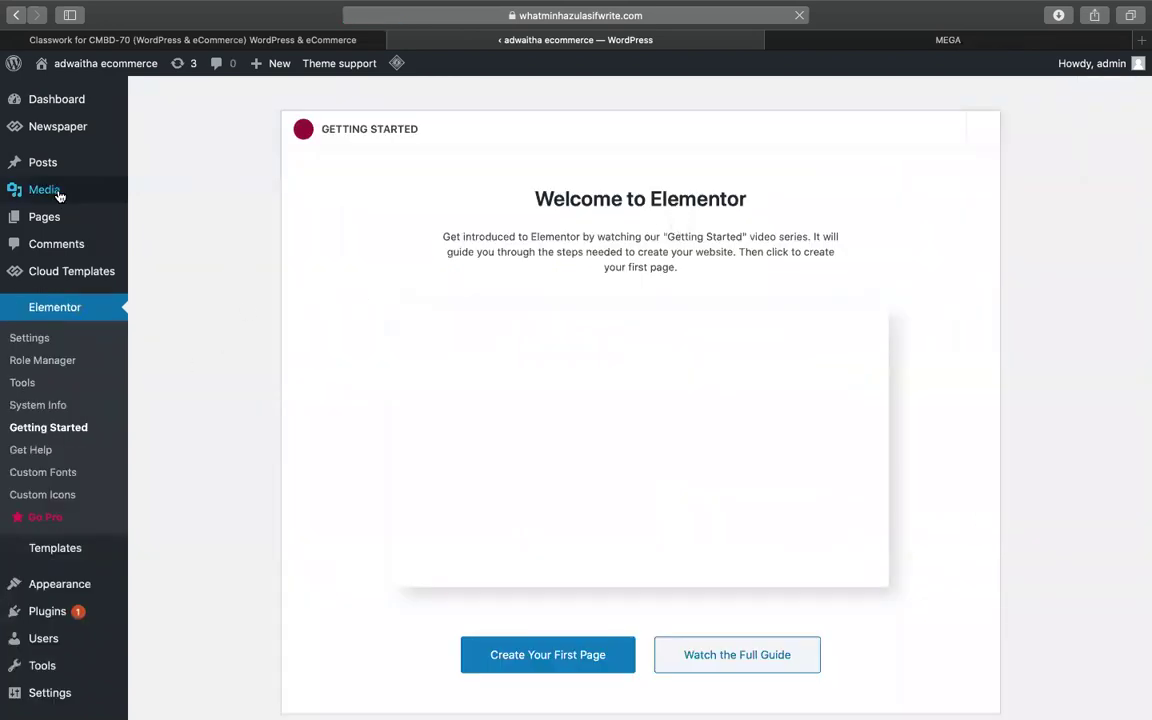
pyautogui.moveTo(60, 218)
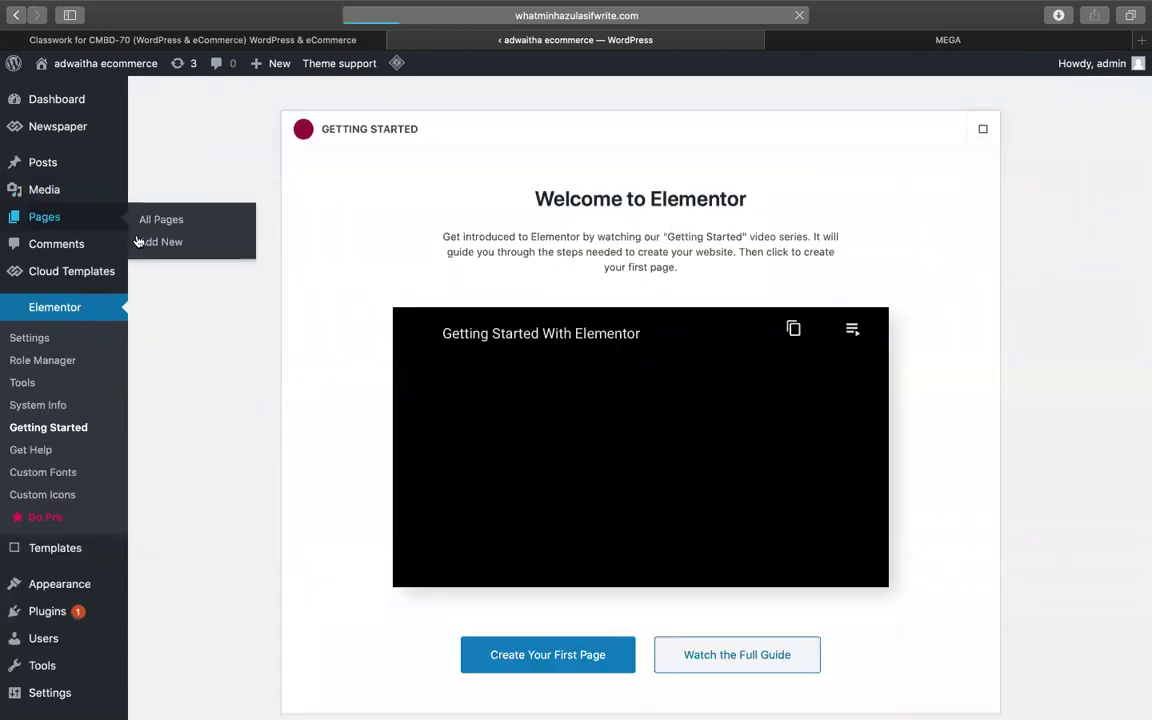
# - Create a new page titled 'master bank' and open it with Elementor
pyautogui.click(138, 242)
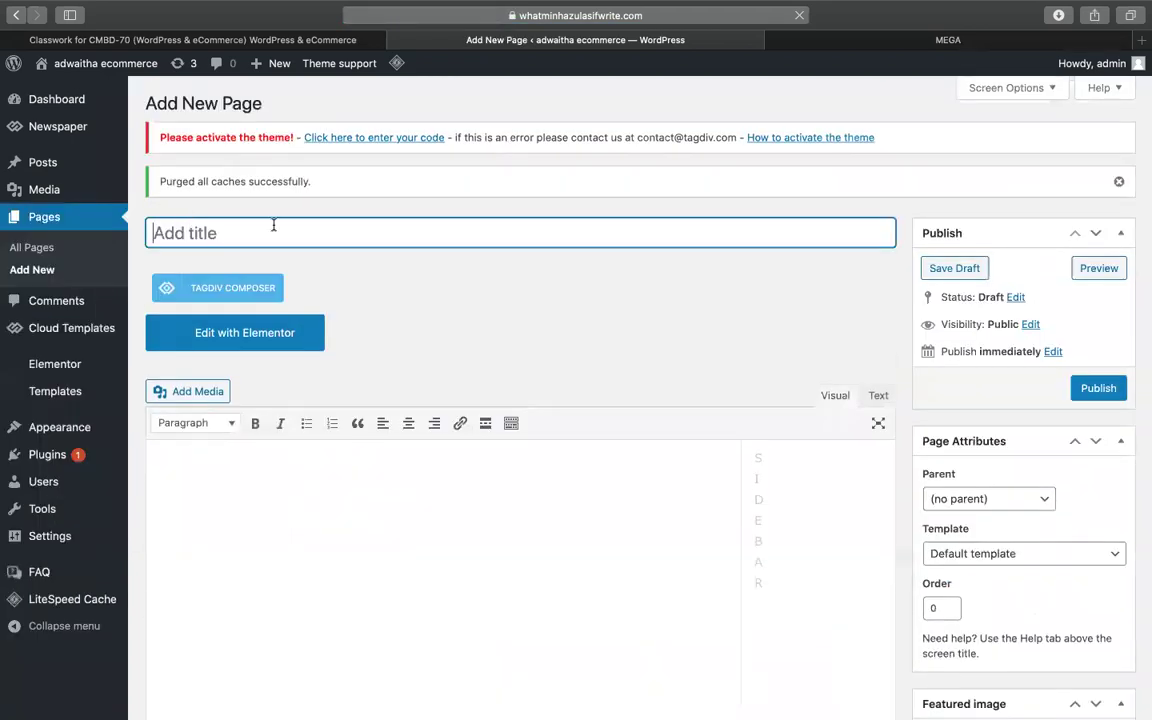
pyautogui.write('master ')
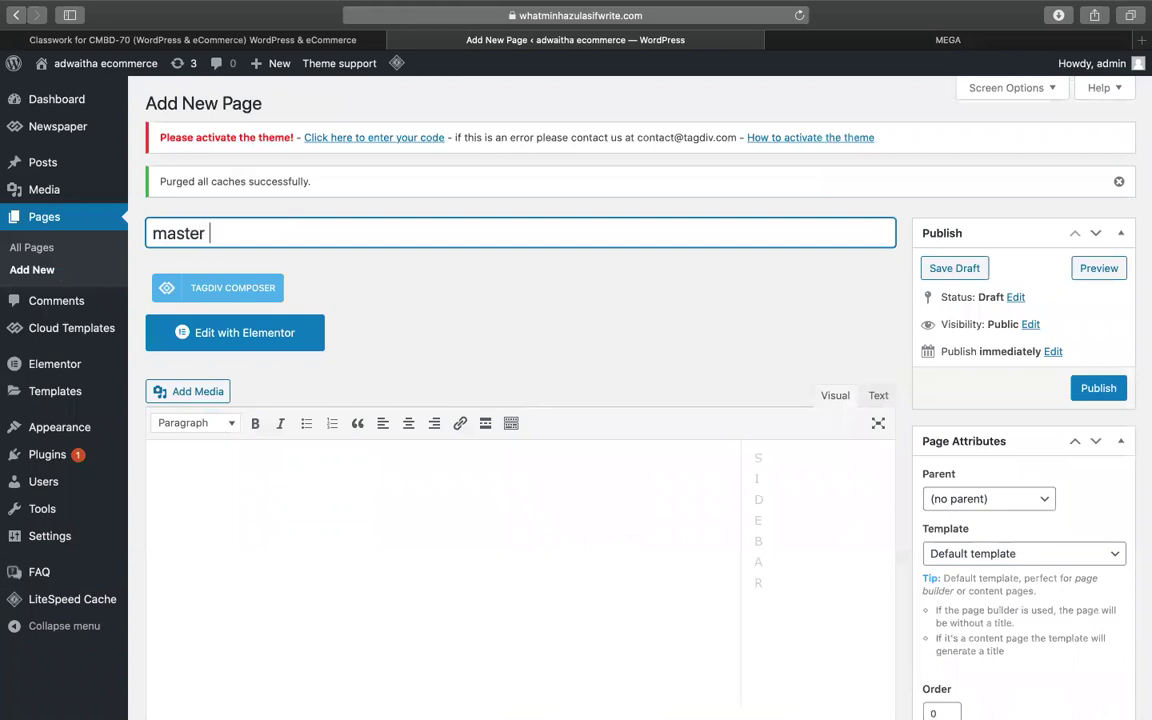
pyautogui.write('bank')
pyautogui.click(1029, 388)
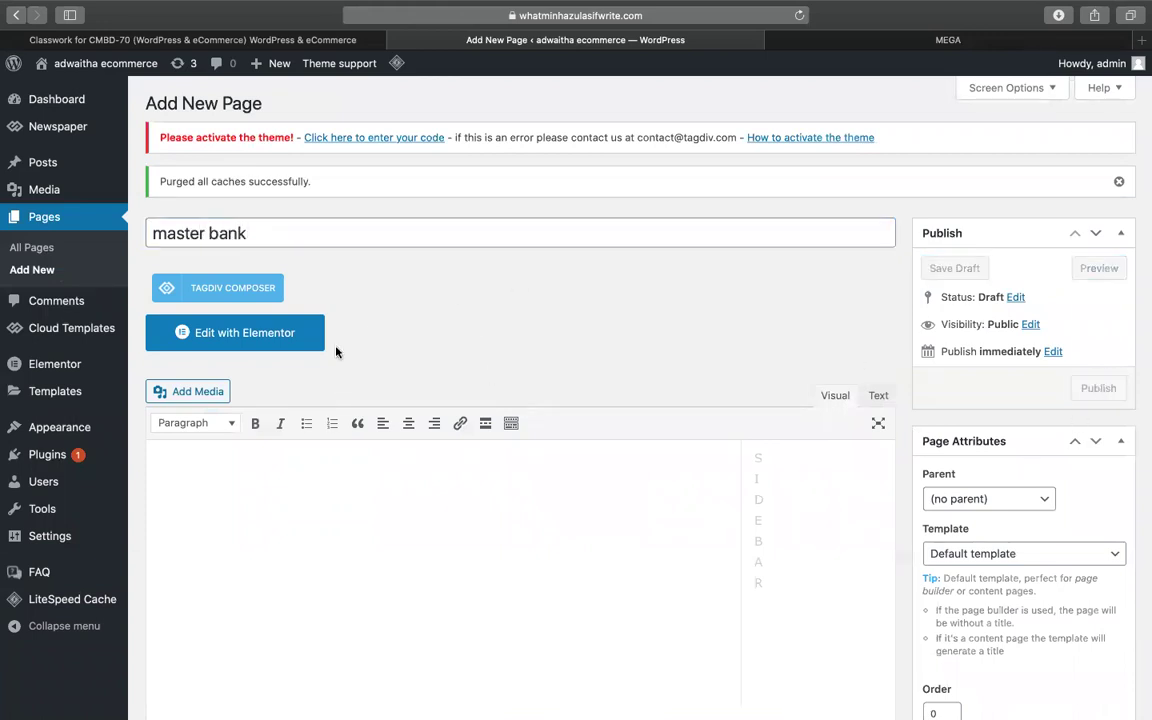
pyautogui.click(272, 338)
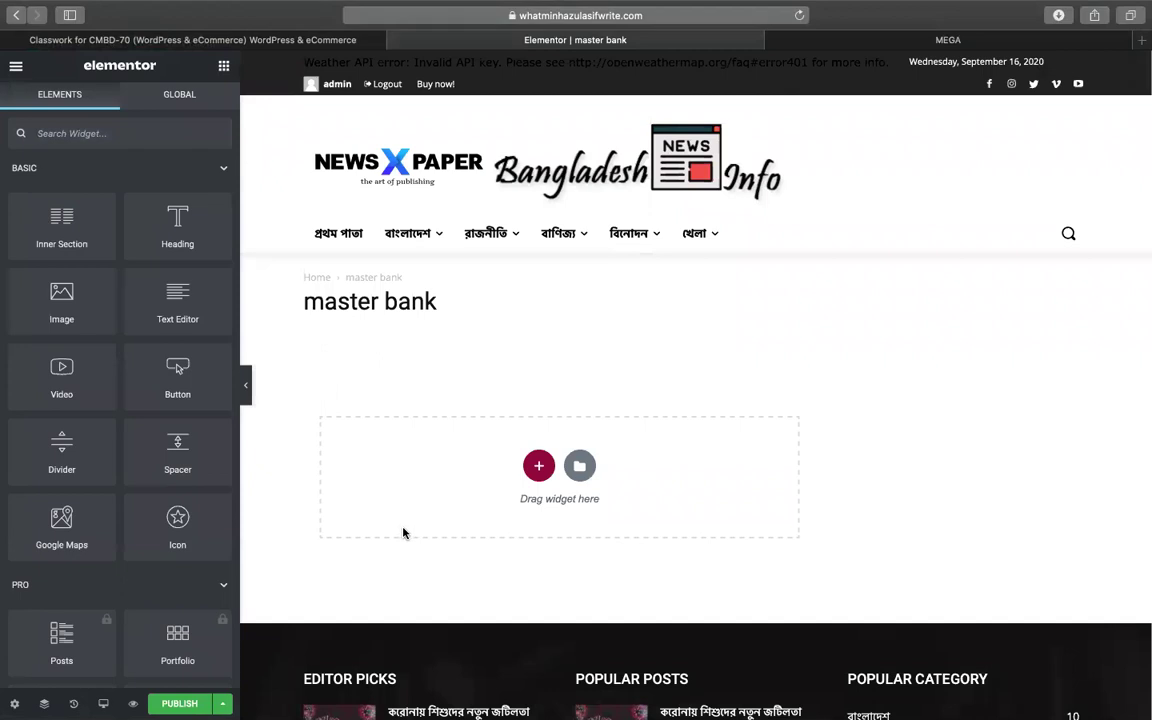
# - Try the Elementor Full Width page layout, keep Default, and start adding a new section
pyautogui.click(14, 703)
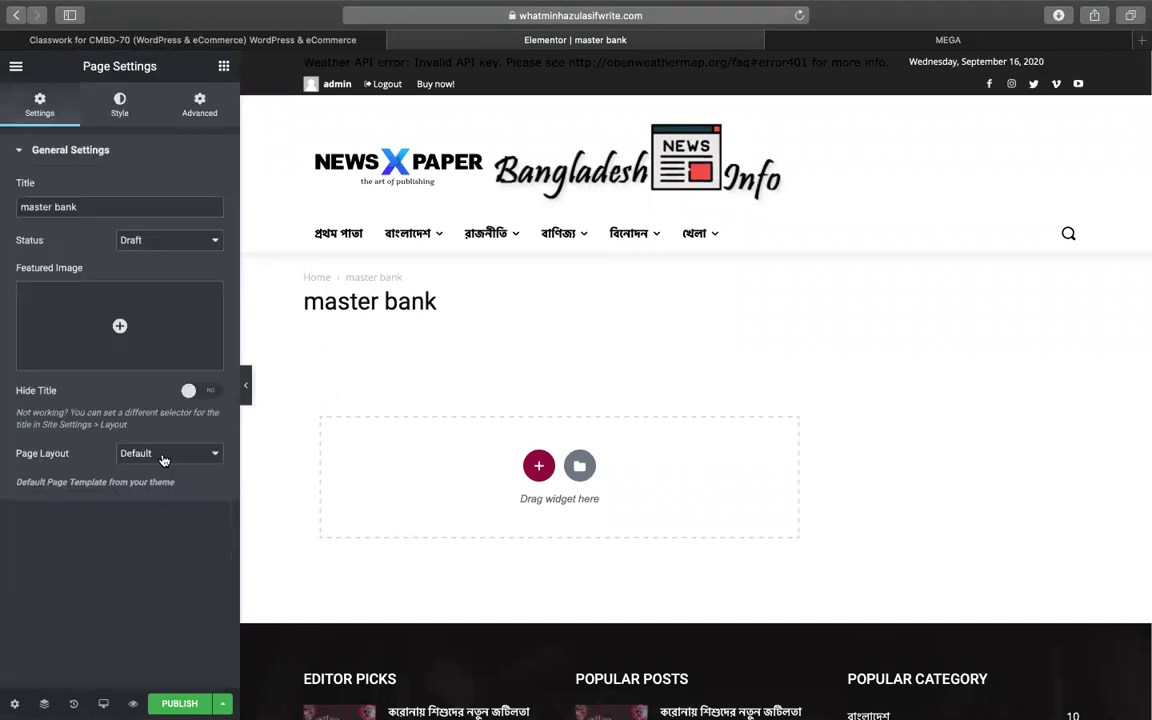
pyautogui.click(163, 458)
pyautogui.click(152, 481)
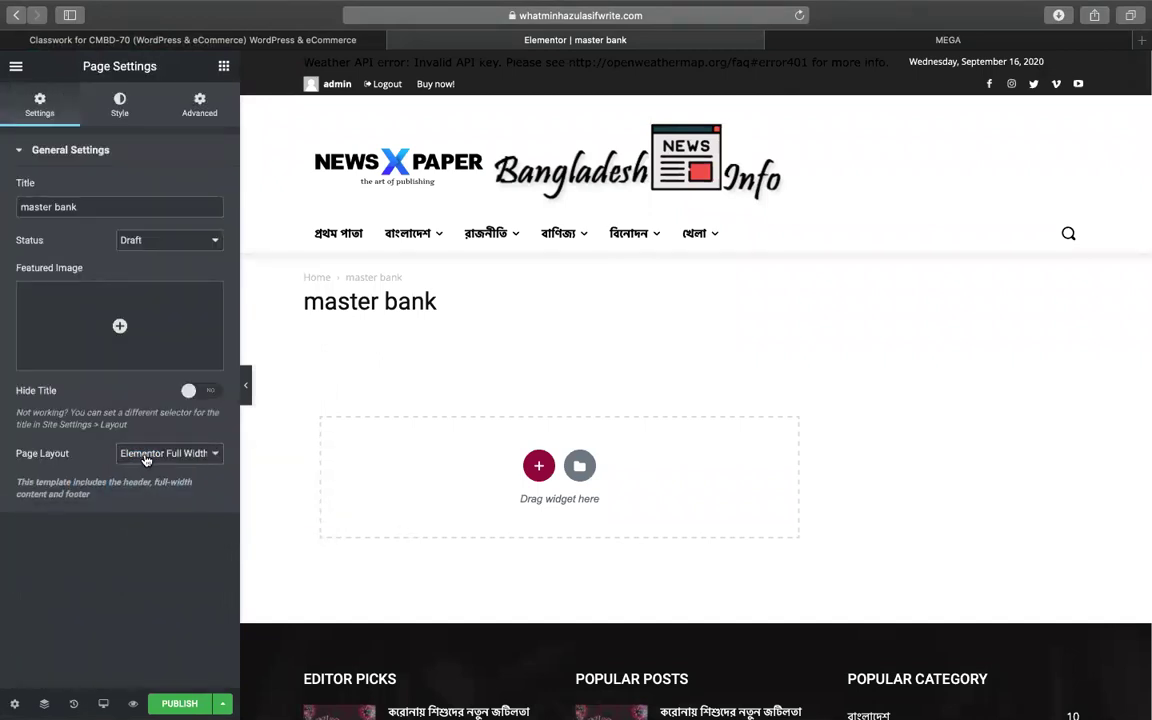
pyautogui.click(145, 459)
pyautogui.click(136, 421)
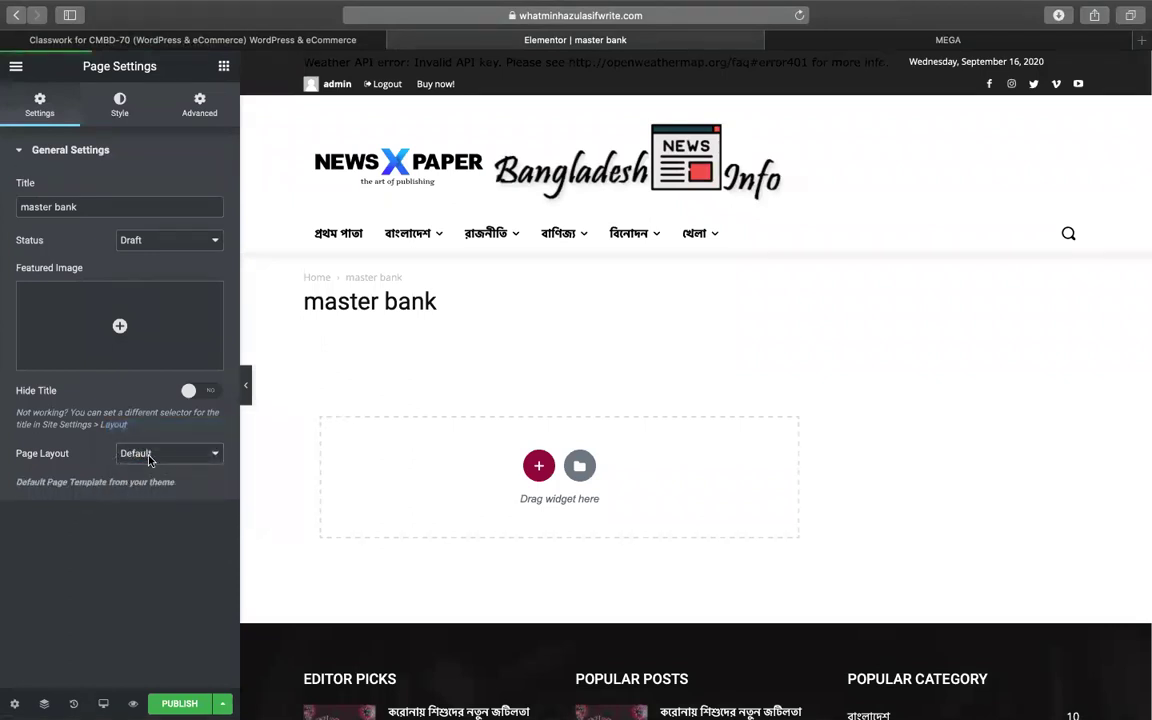
pyautogui.click(148, 459)
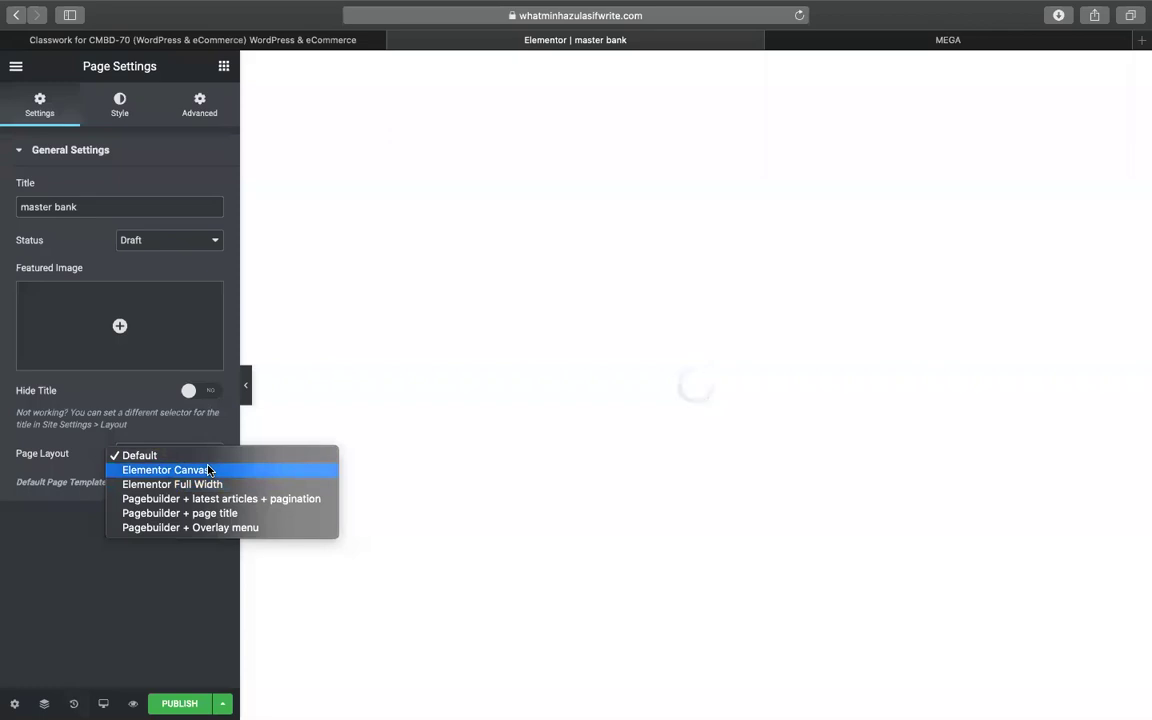
pyautogui.click(207, 471)
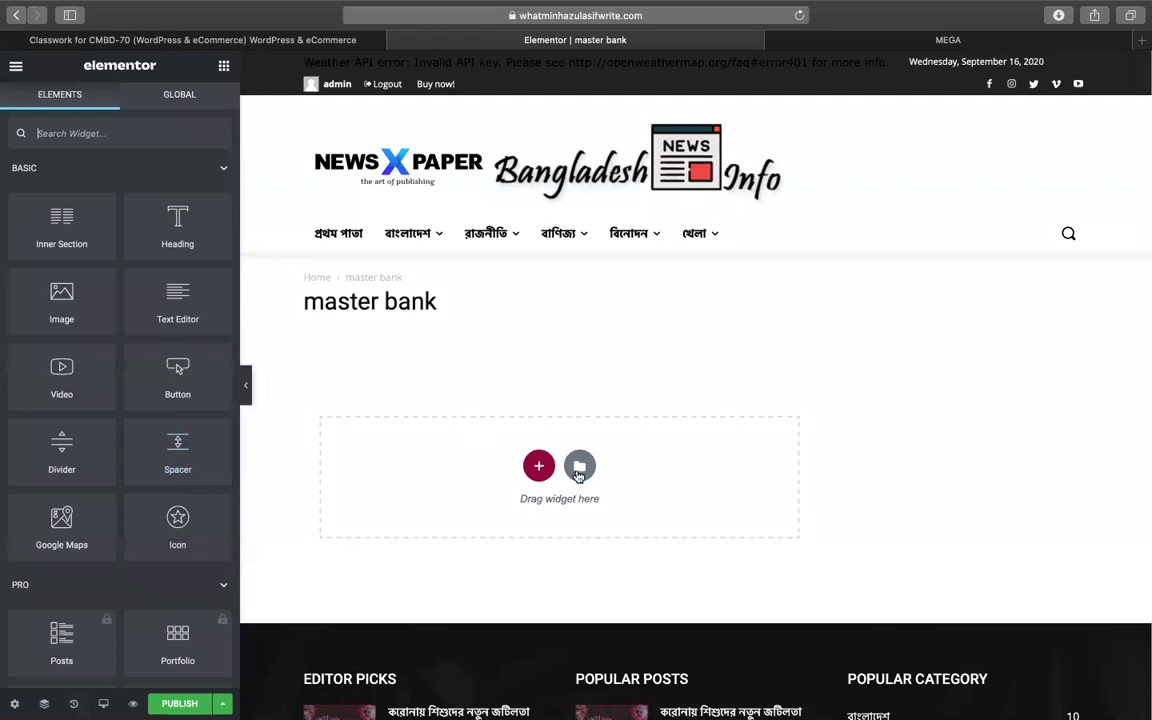
pyautogui.click(538, 466)
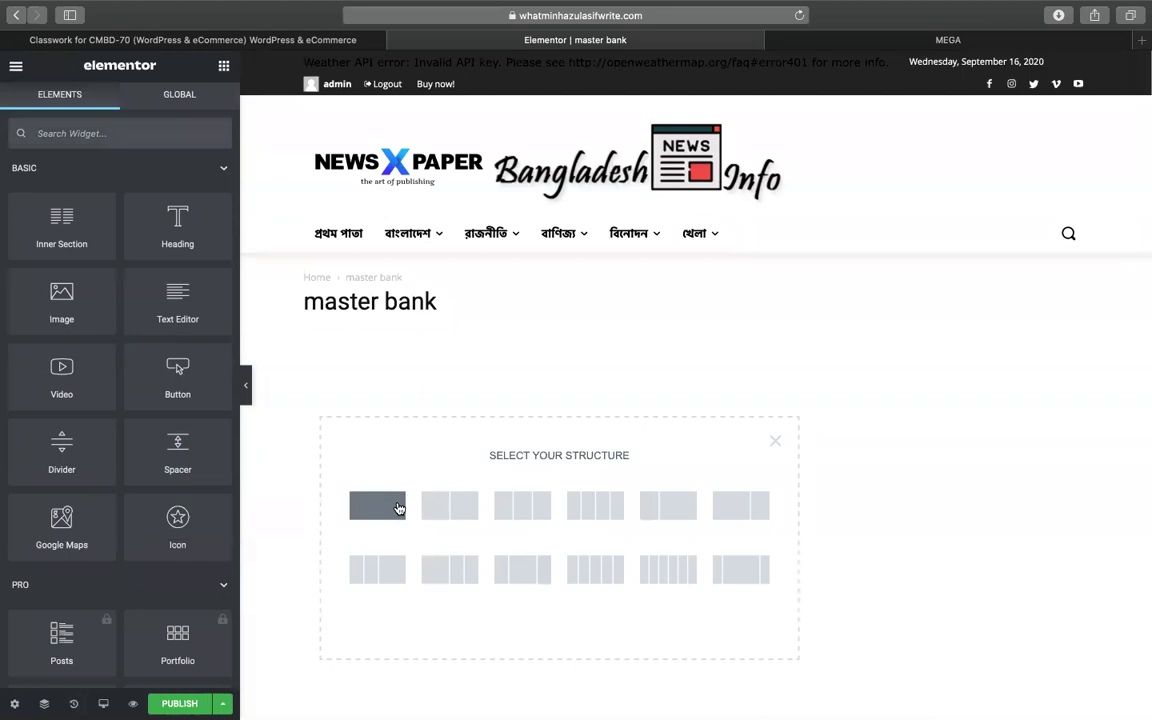
# - Add a one-column section with Full Width content width and No Gap columns
pyautogui.click(398, 507)
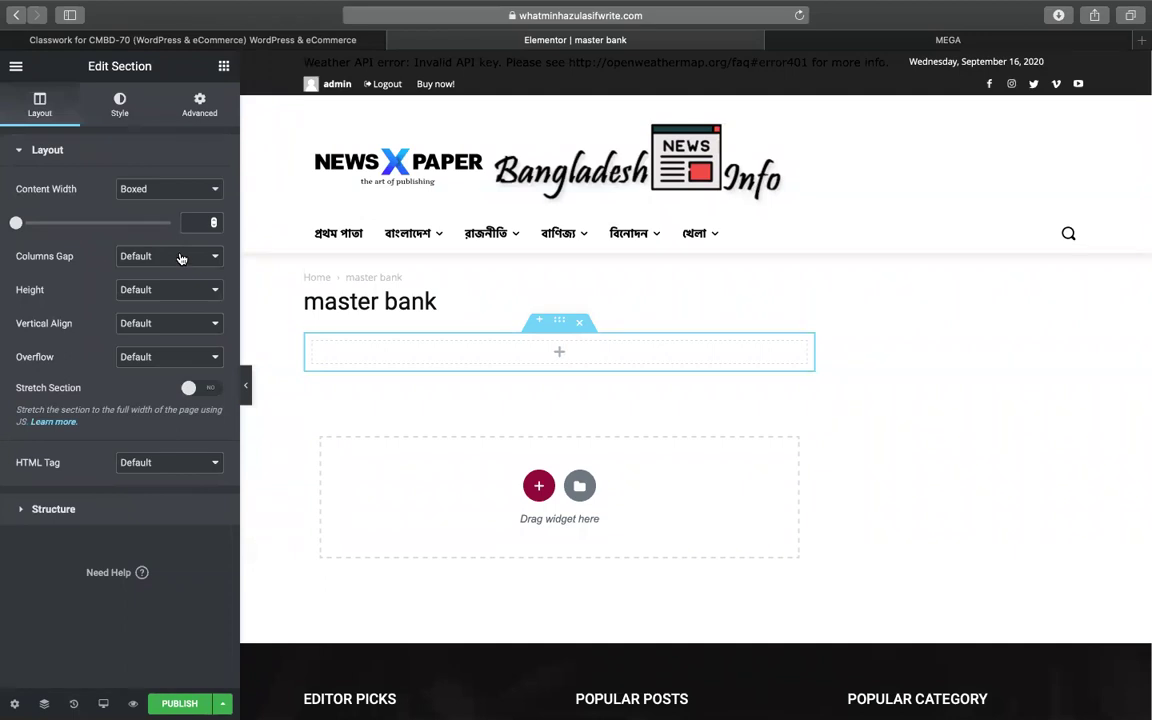
pyautogui.click(156, 182)
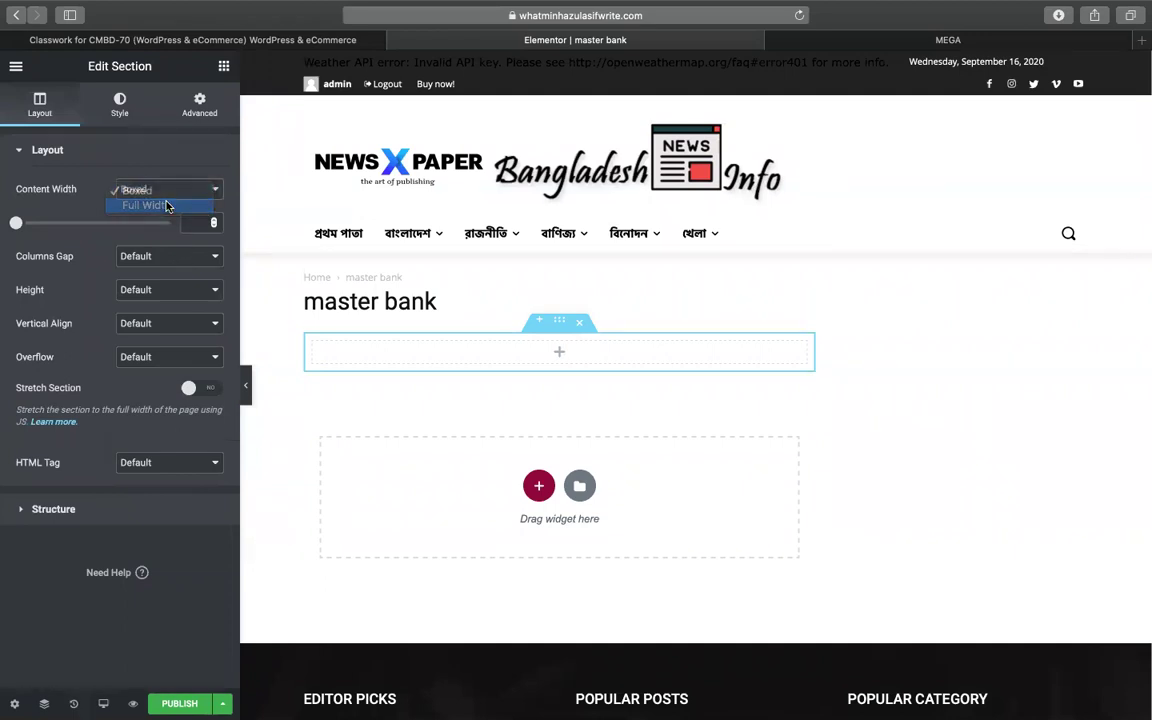
pyautogui.click(150, 204)
pyautogui.click(155, 223)
pyautogui.click(150, 237)
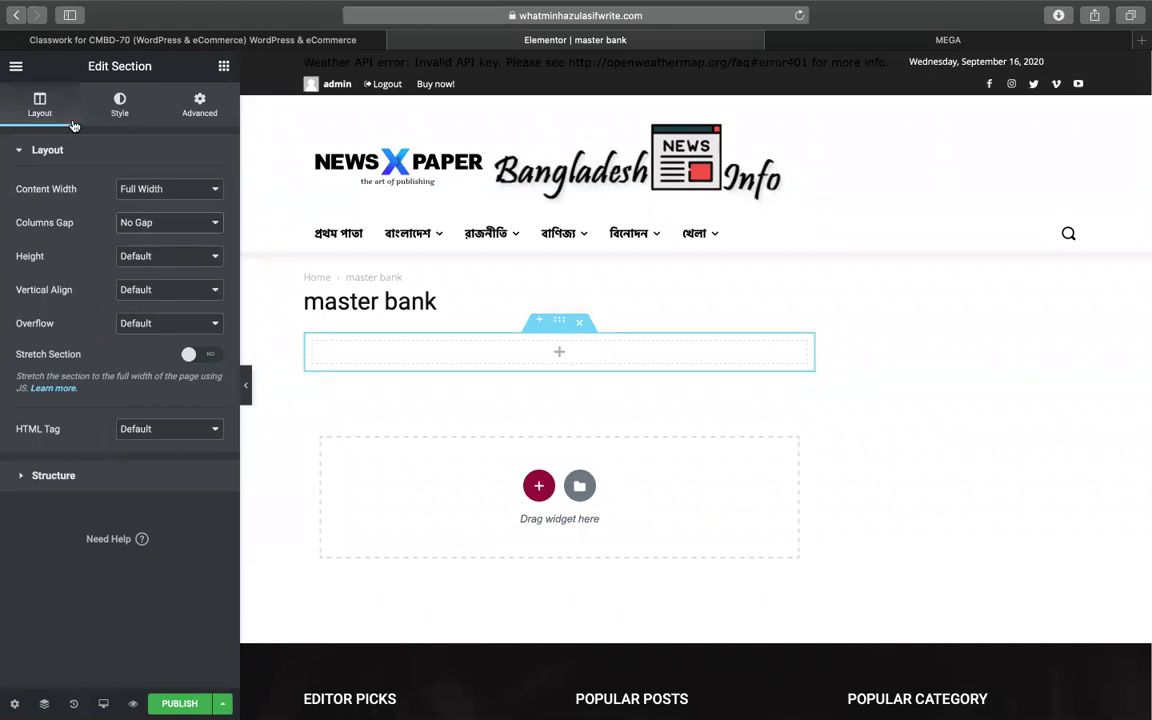
# - Drop in a Shortcode widget holding [elfsight_faq id="1"], then publish and preview the page
pyautogui.click(224, 67)
pyautogui.click(145, 124)
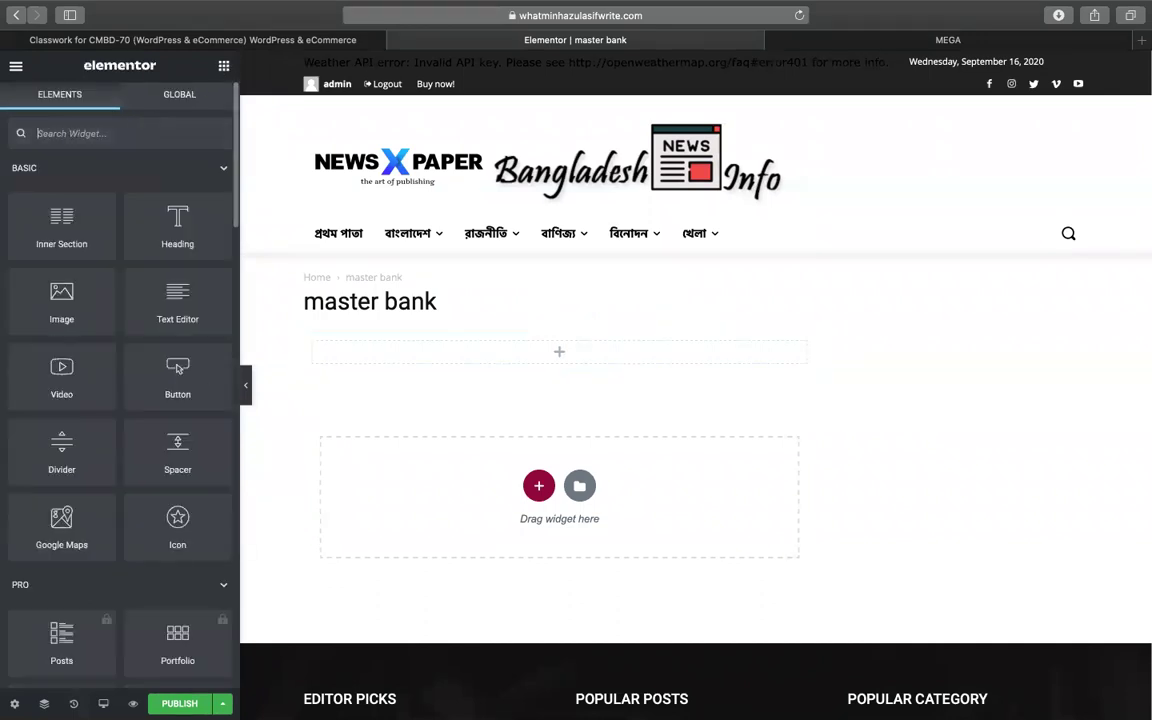
pyautogui.write('sho')
pyautogui.moveTo(62, 193); pyautogui.dragTo(477, 357)
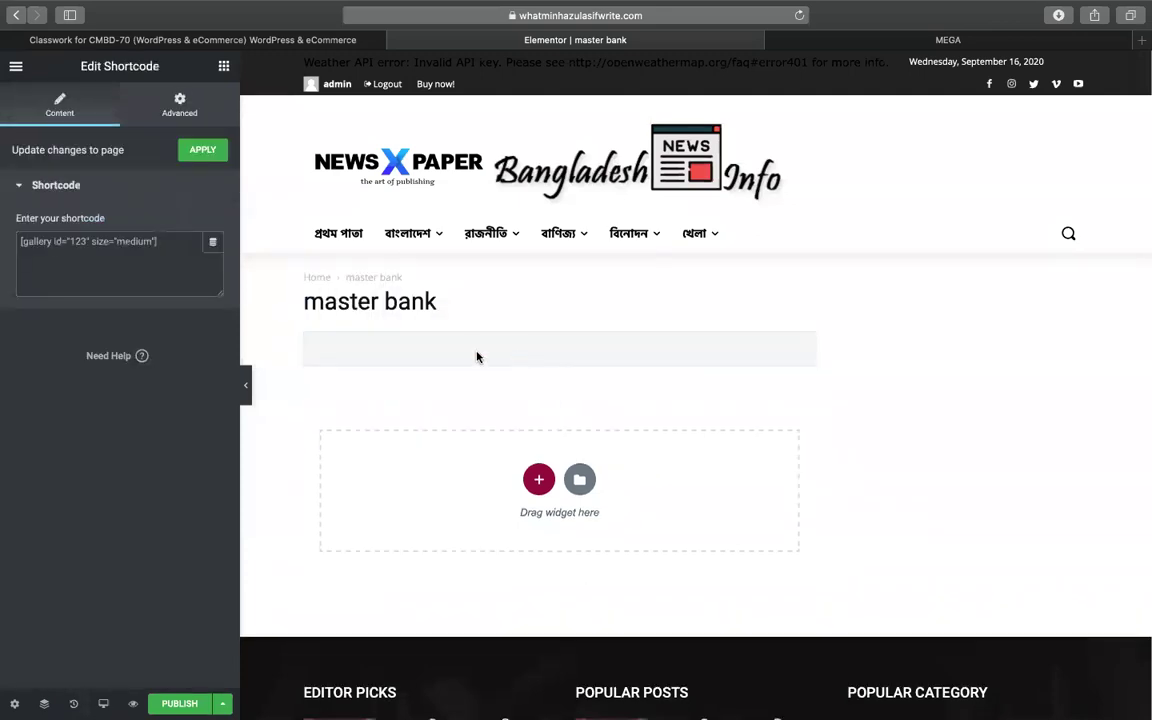
pyautogui.rightClick(155, 250)
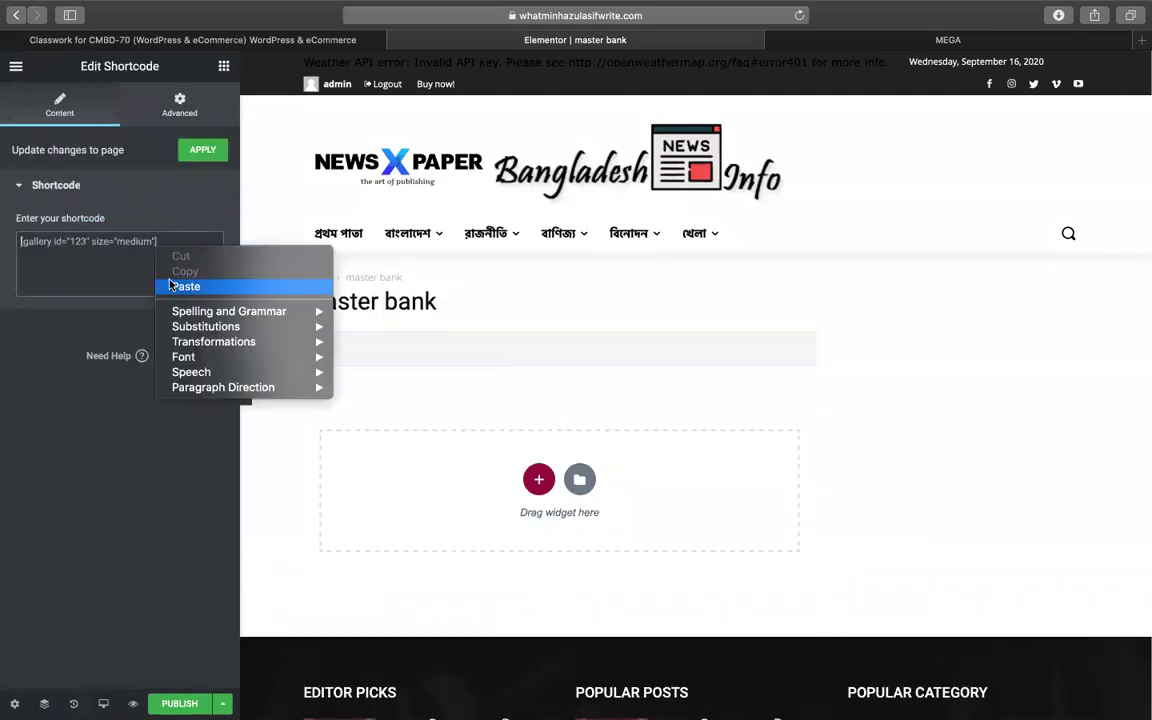
pyautogui.click(169, 283)
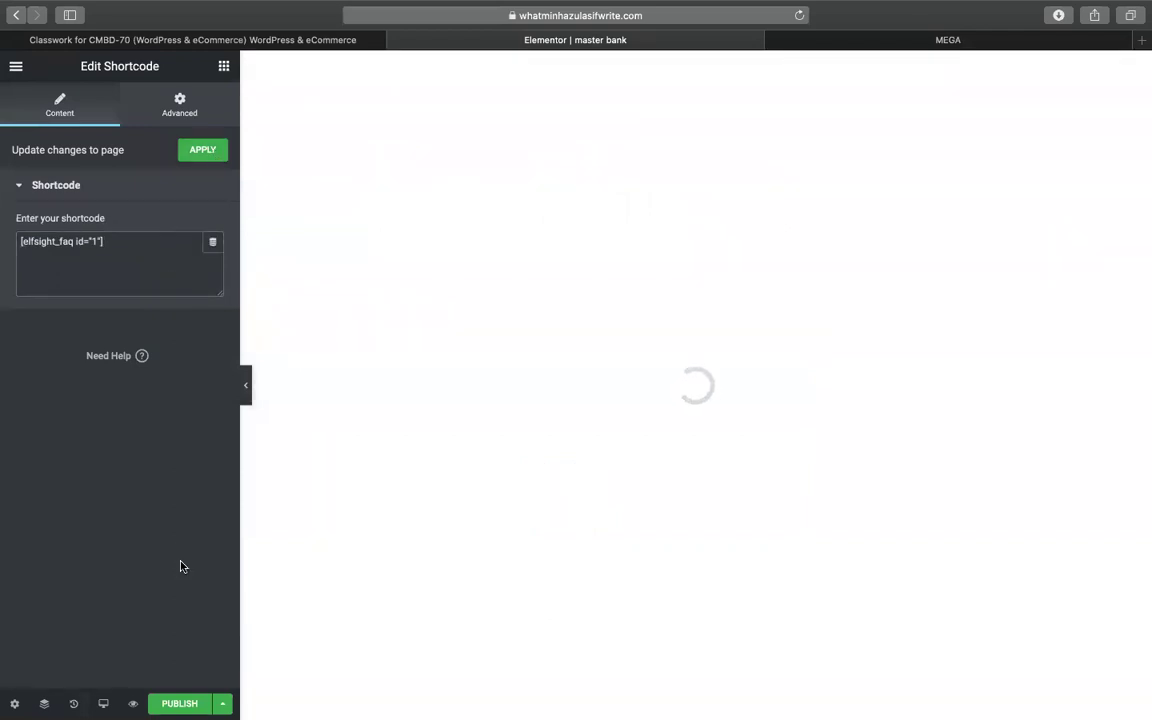
pyautogui.click(168, 703)
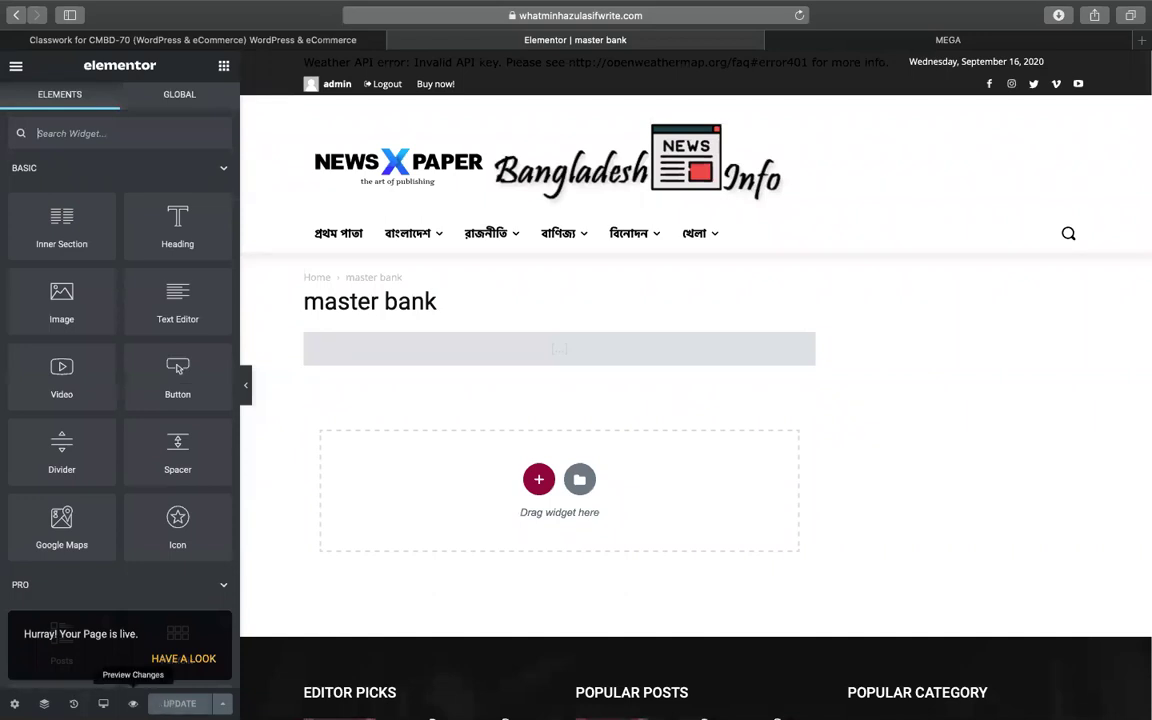
pyautogui.click(136, 704)
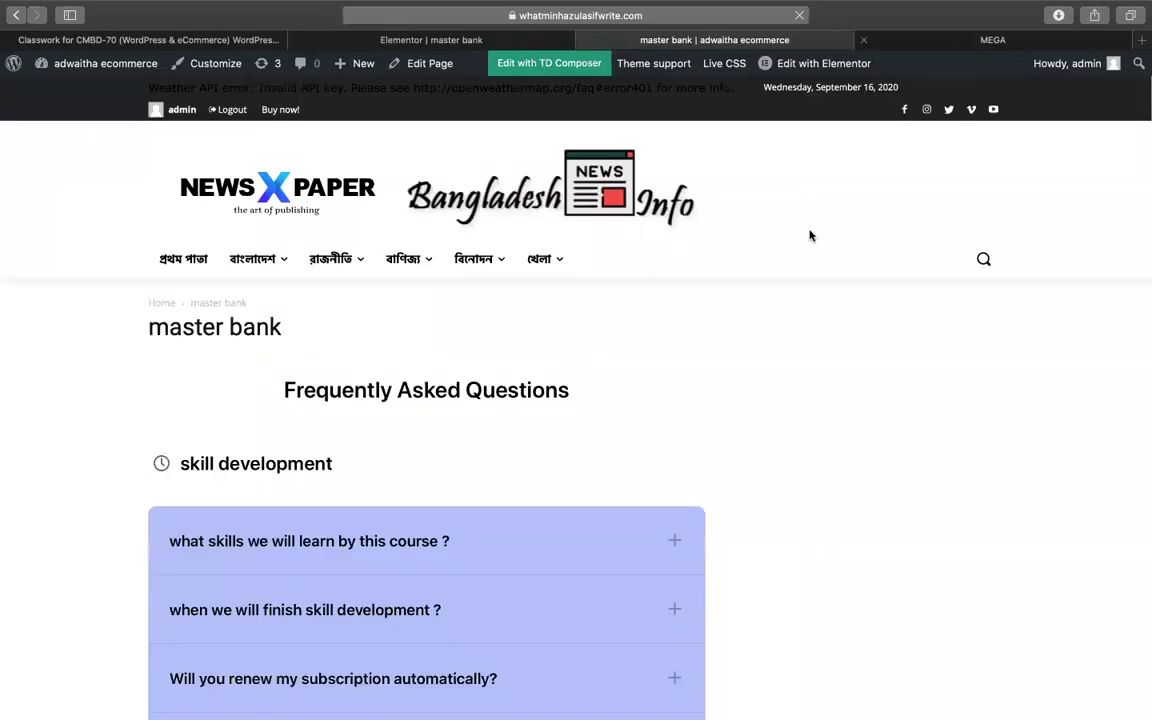
pyautogui.scroll(-10, 810, 234)
pyautogui.scroll(5, 810, 235)
pyautogui.scroll(5, 810, 235)
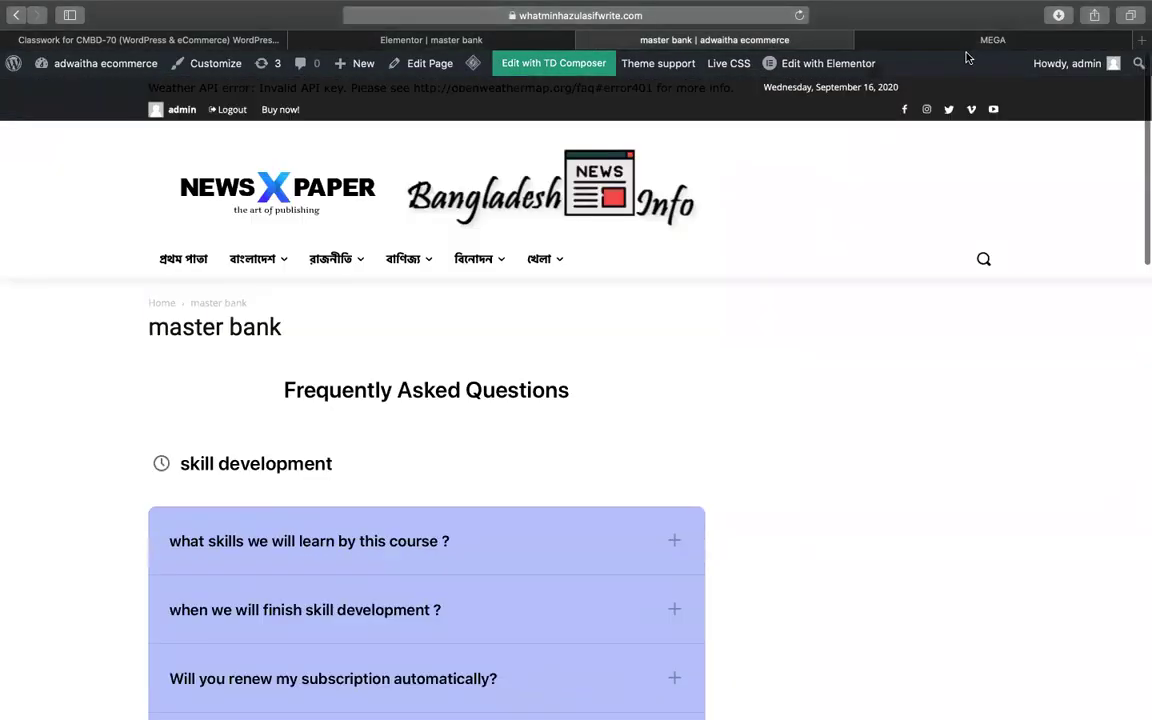
pyautogui.click(510, 38)
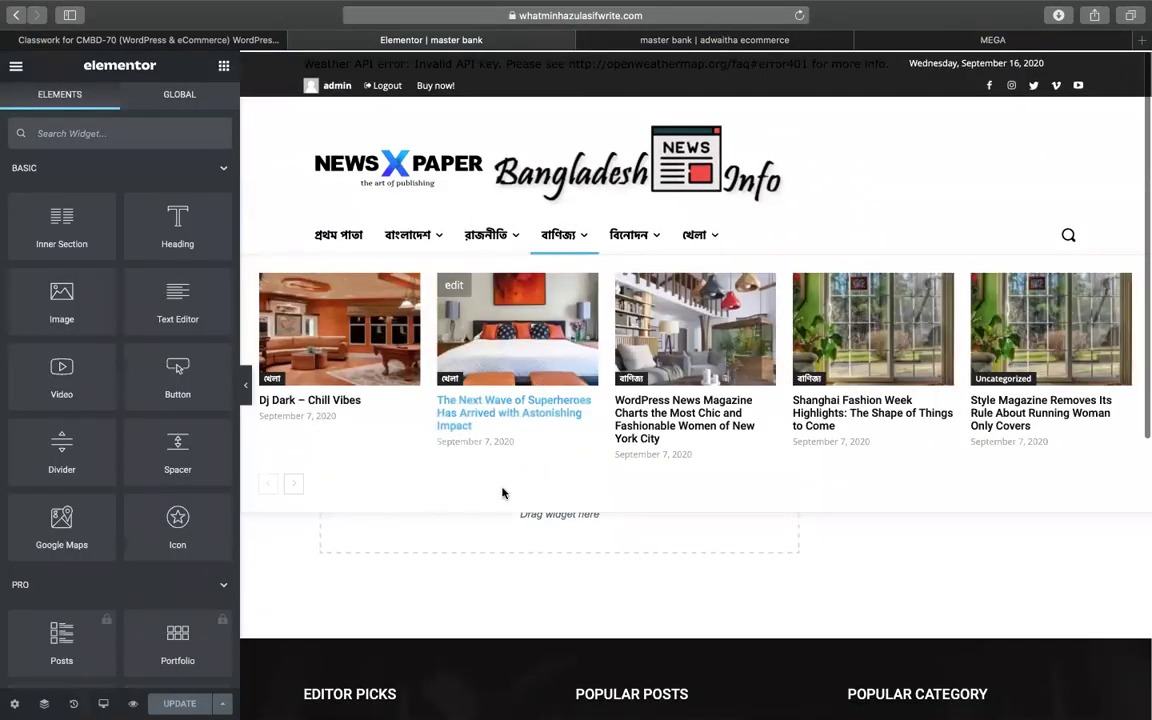
pyautogui.click(580, 481)
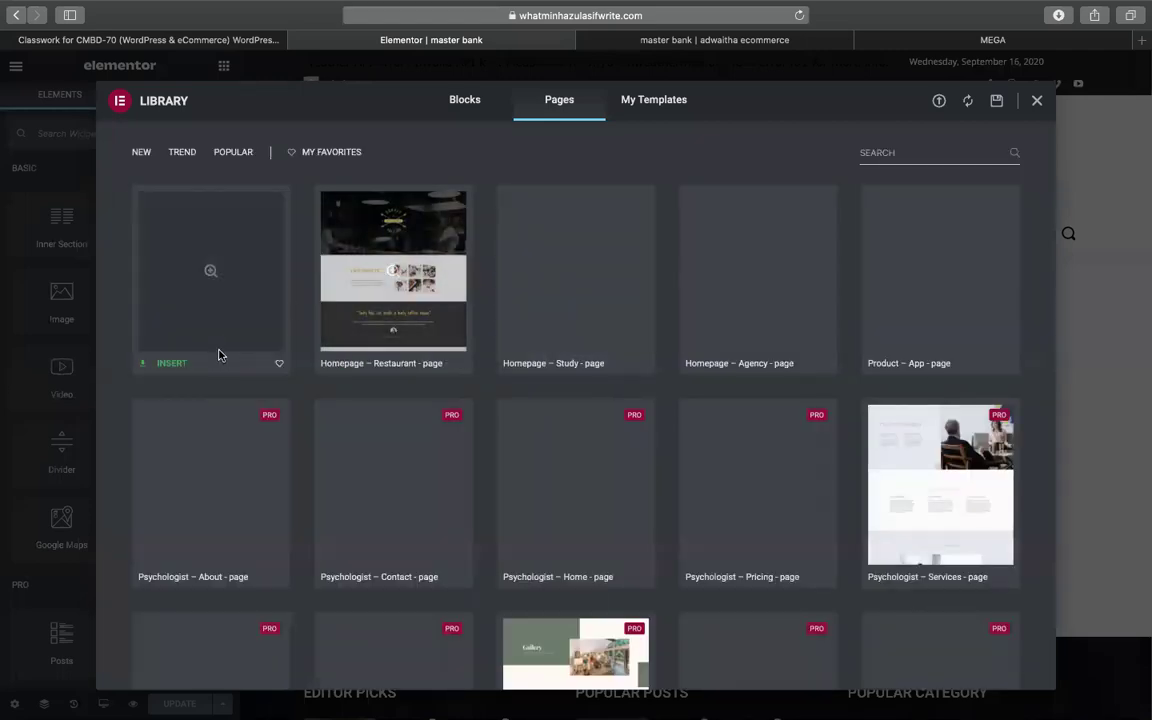
pyautogui.click(172, 365)
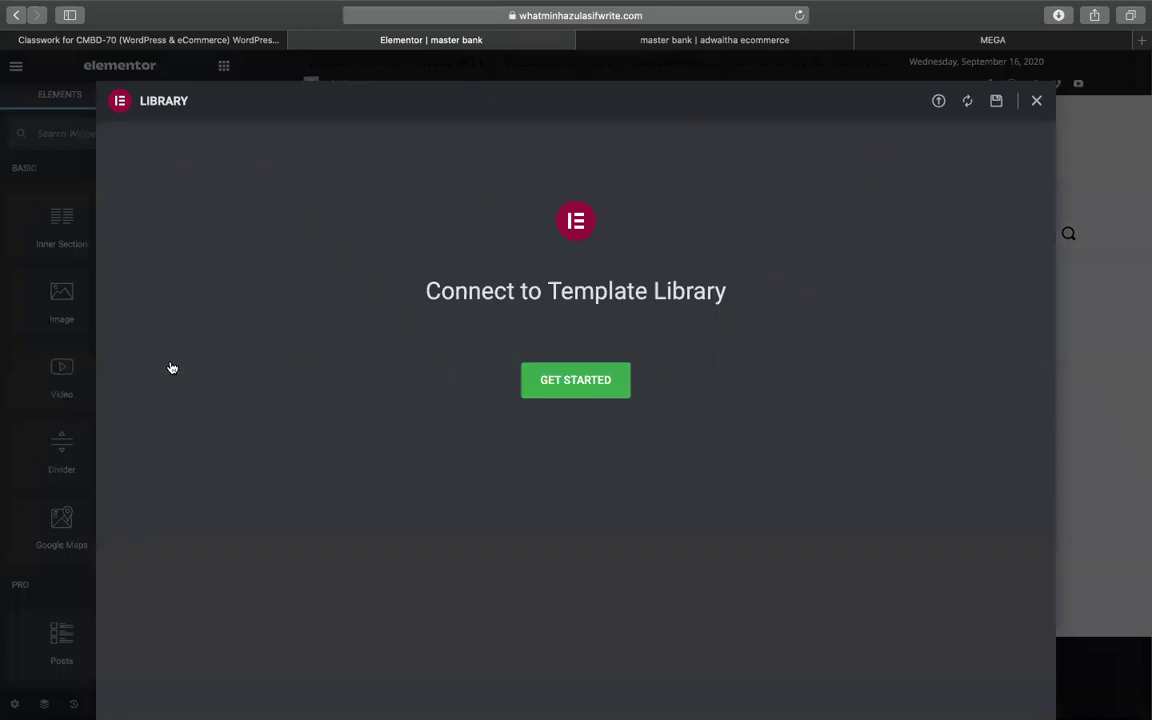
pyautogui.click(601, 383)
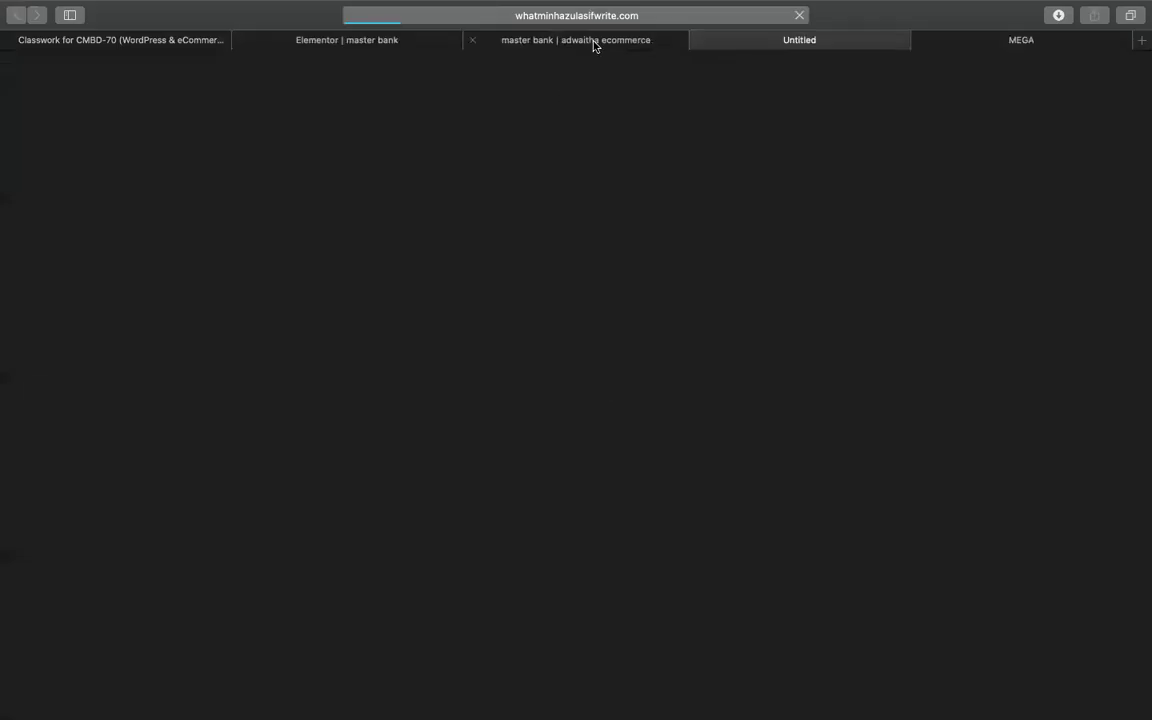
pyautogui.click(594, 41)
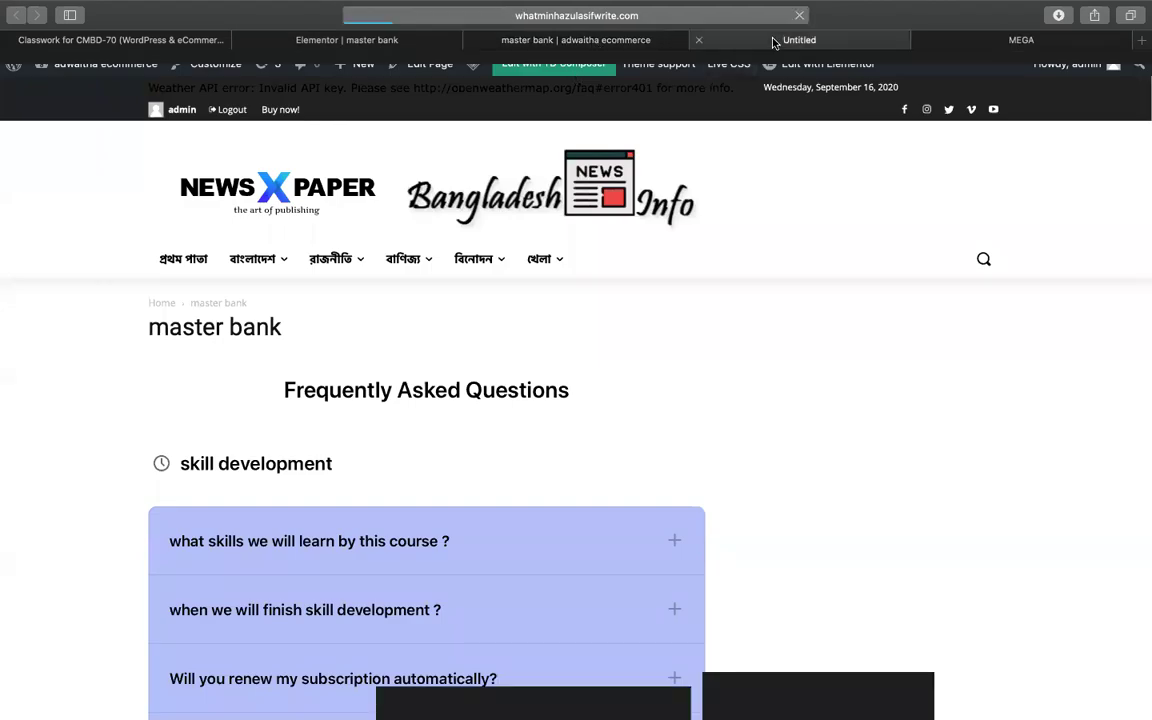
pyautogui.click(775, 40)
pyautogui.click(431, 40)
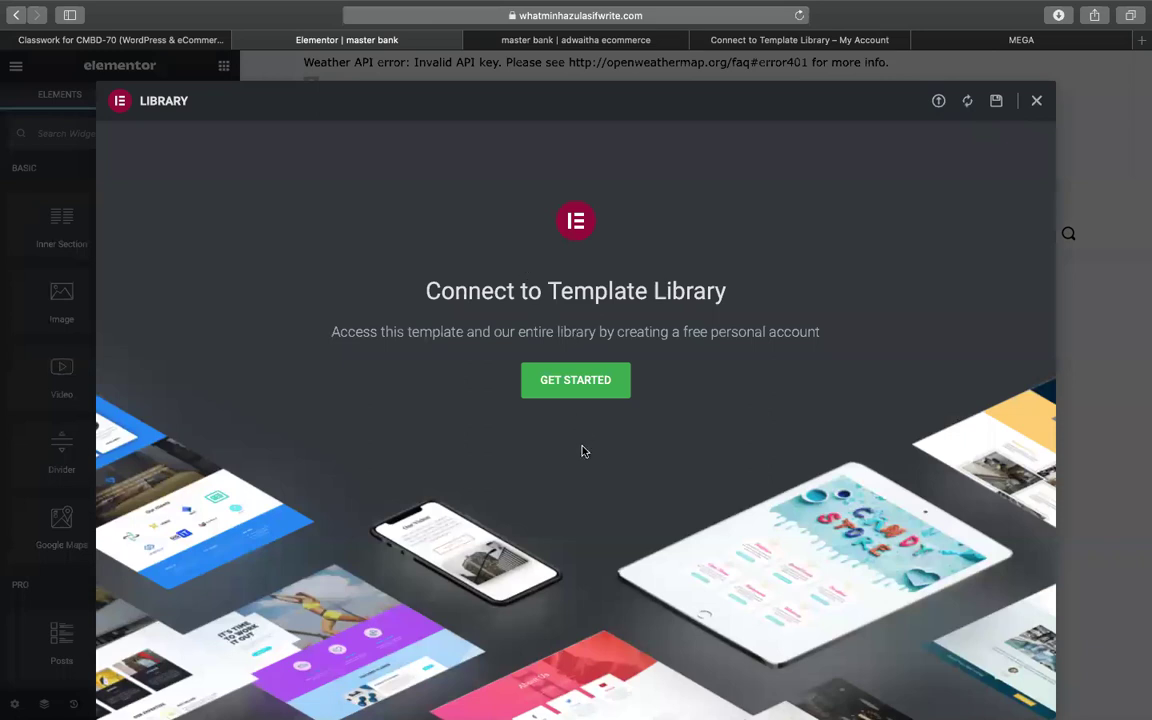
pyautogui.press('Escape')
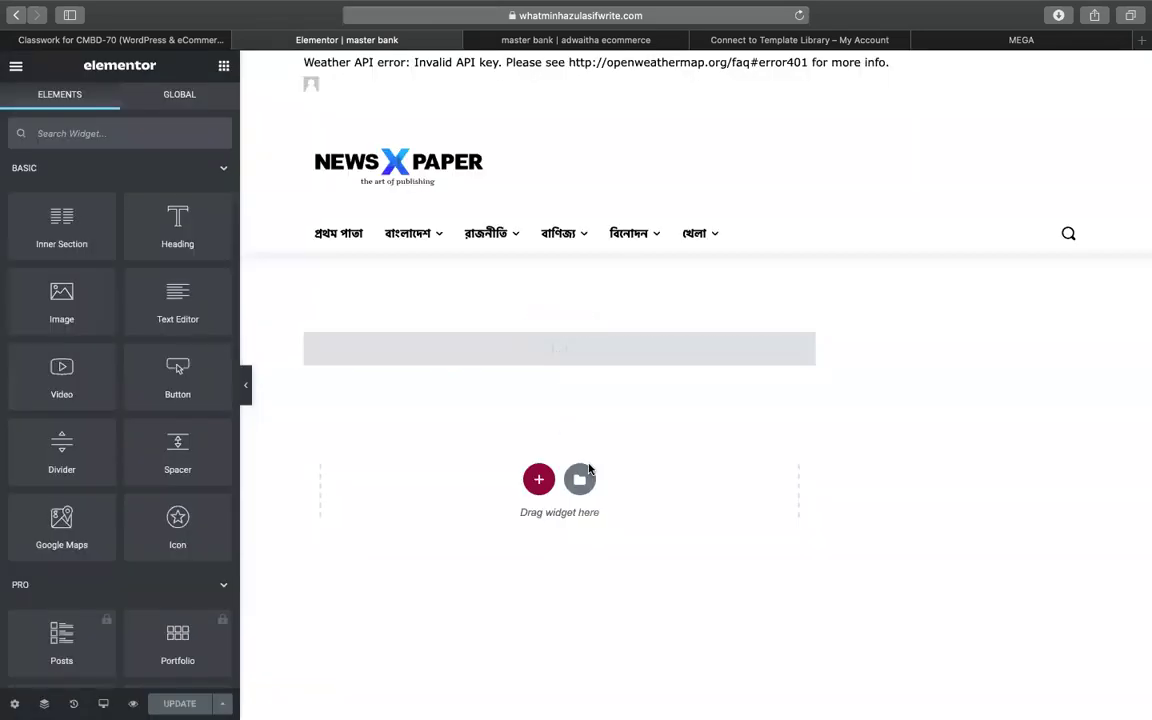
pyautogui.click(583, 475)
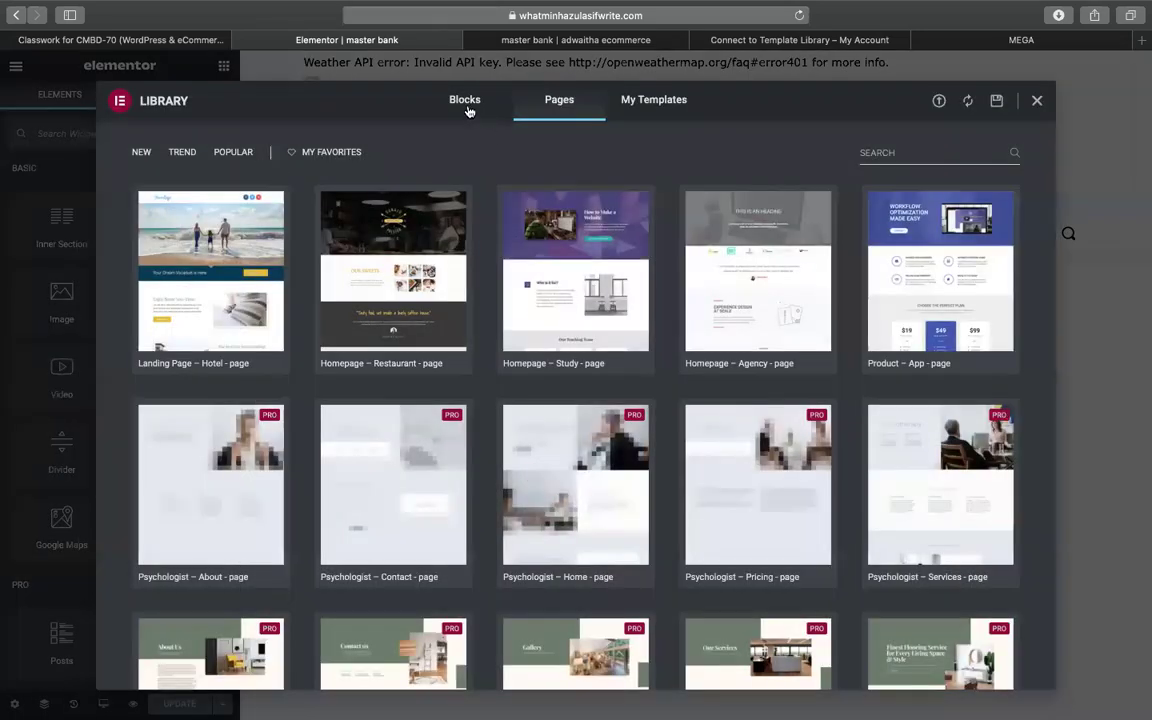
pyautogui.click(467, 104)
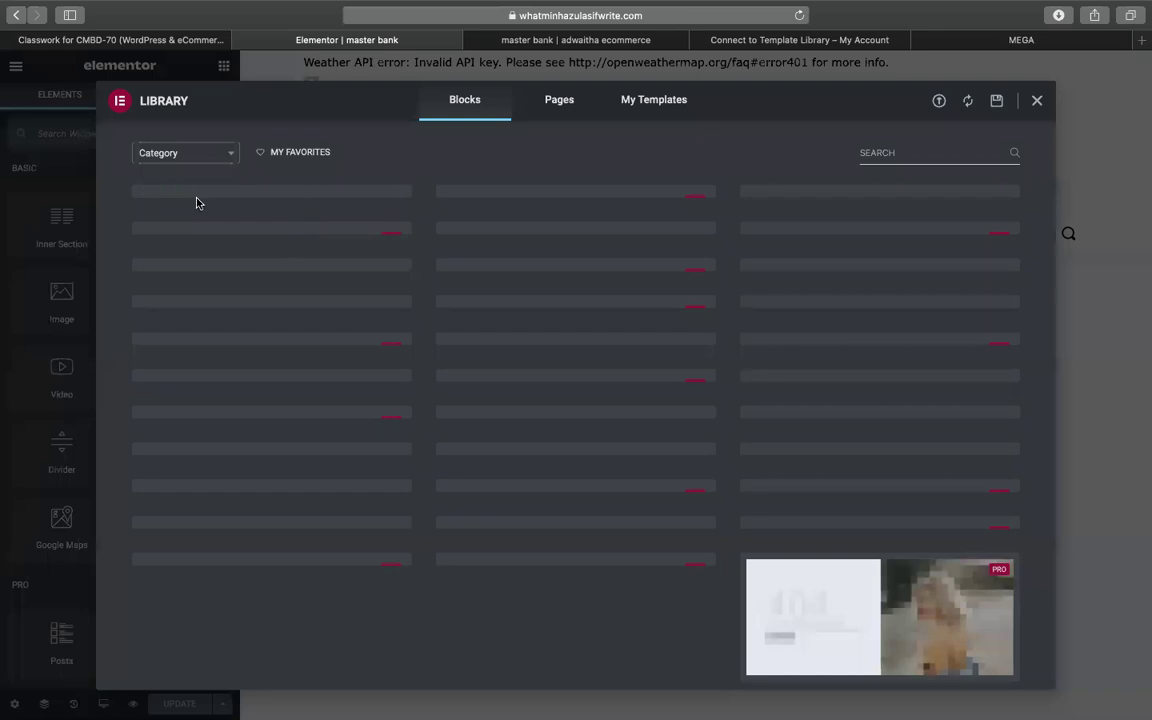
pyautogui.click(1036, 102)
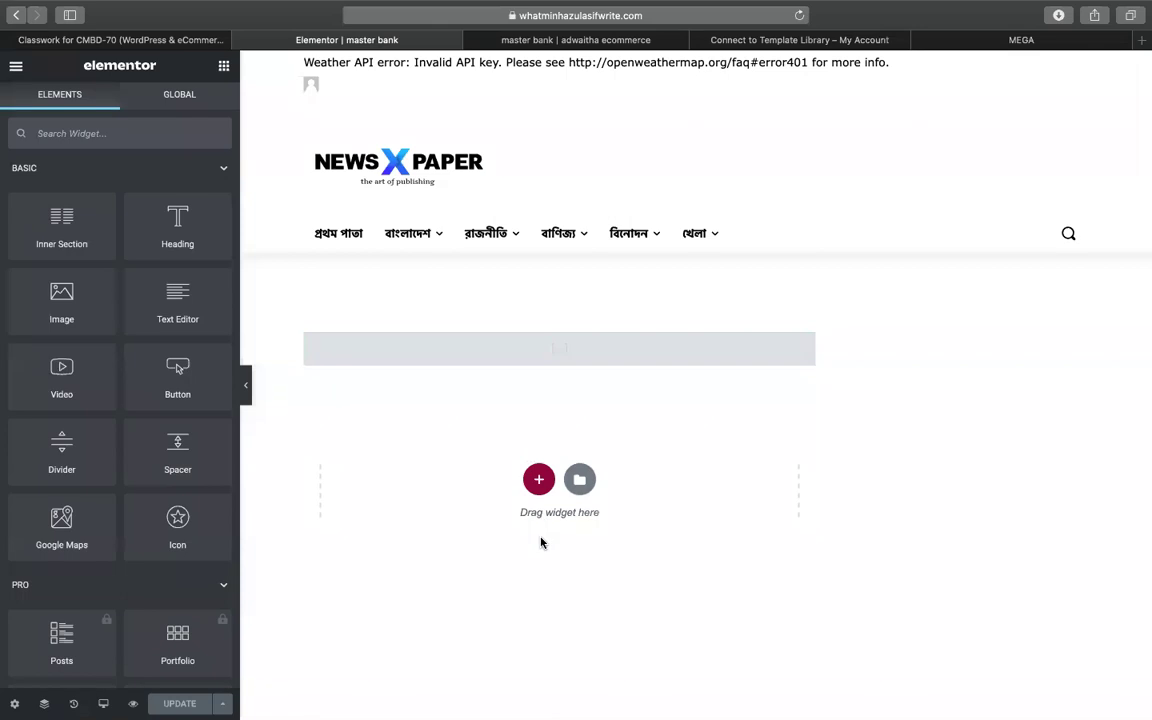
pyautogui.scroll(-3, 541, 543)
pyautogui.scroll(-5, 541, 543)
pyautogui.scroll(-10, 540, 543)
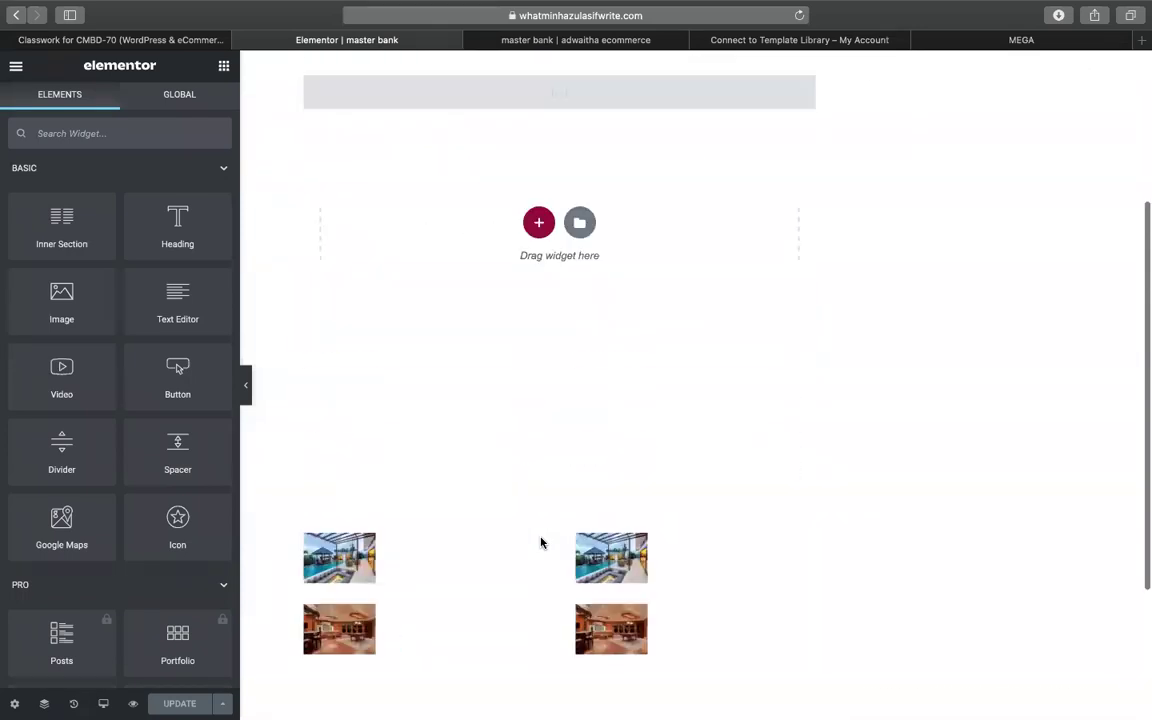
pyautogui.scroll(6, 349, 392)
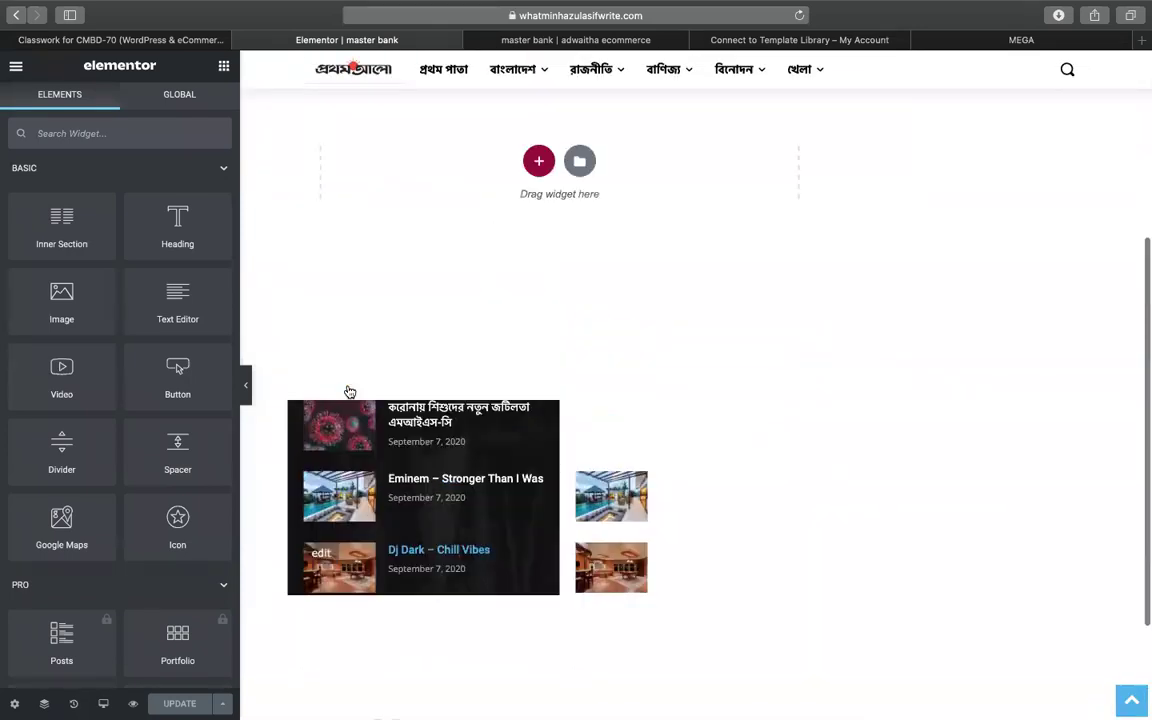
pyautogui.click(534, 307)
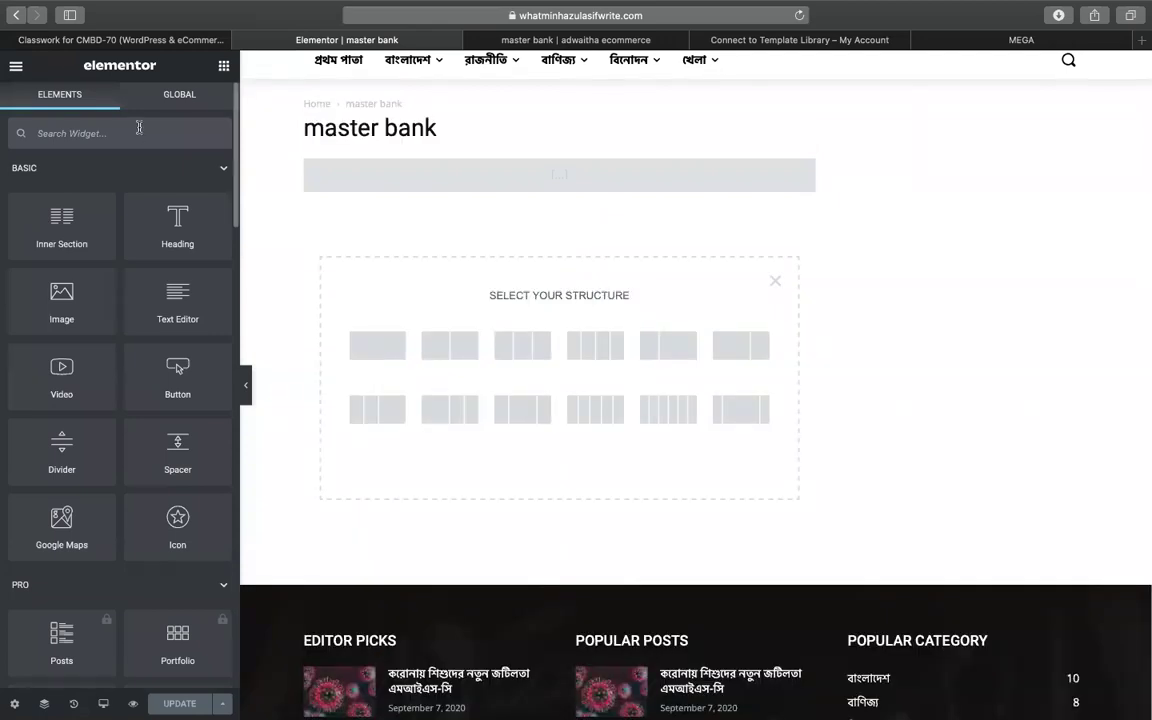
pyautogui.click(775, 280)
pyautogui.scroll(3, 776, 275)
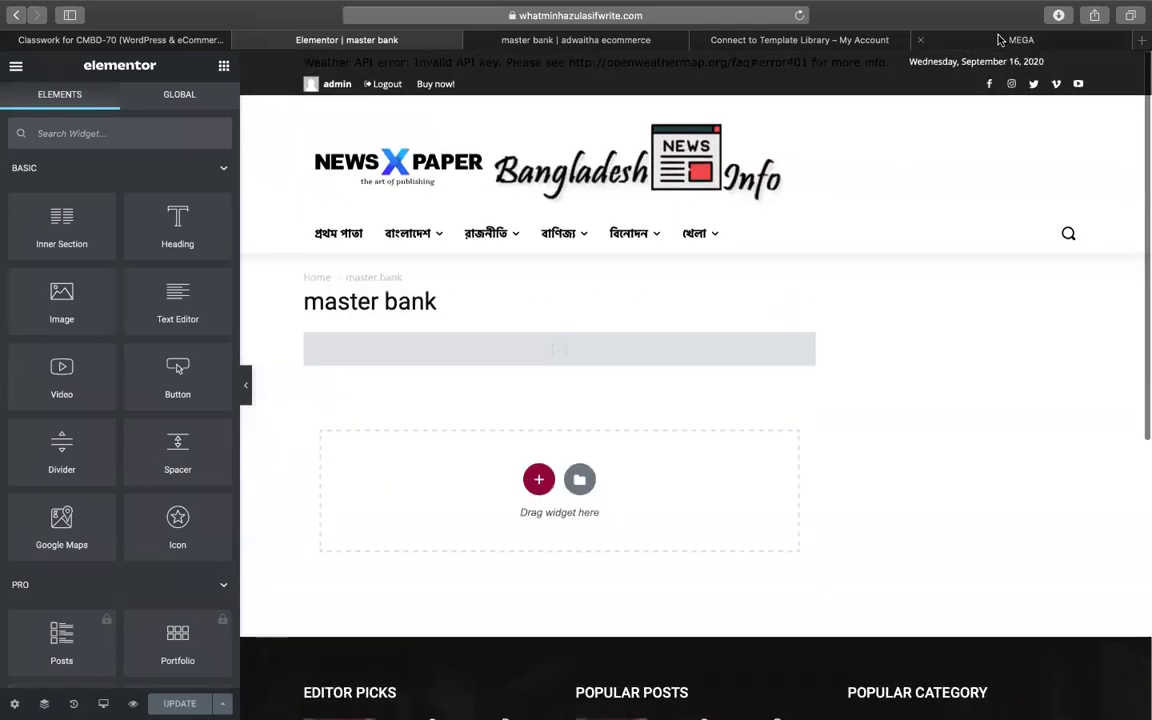
# - Download elements-wordpress-contact-form-plugin-W7JKBSZ-2018-04-27 (1).zip (1.6 MB) from the MEGA Elfsight folder
pyautogui.click(1015, 40)
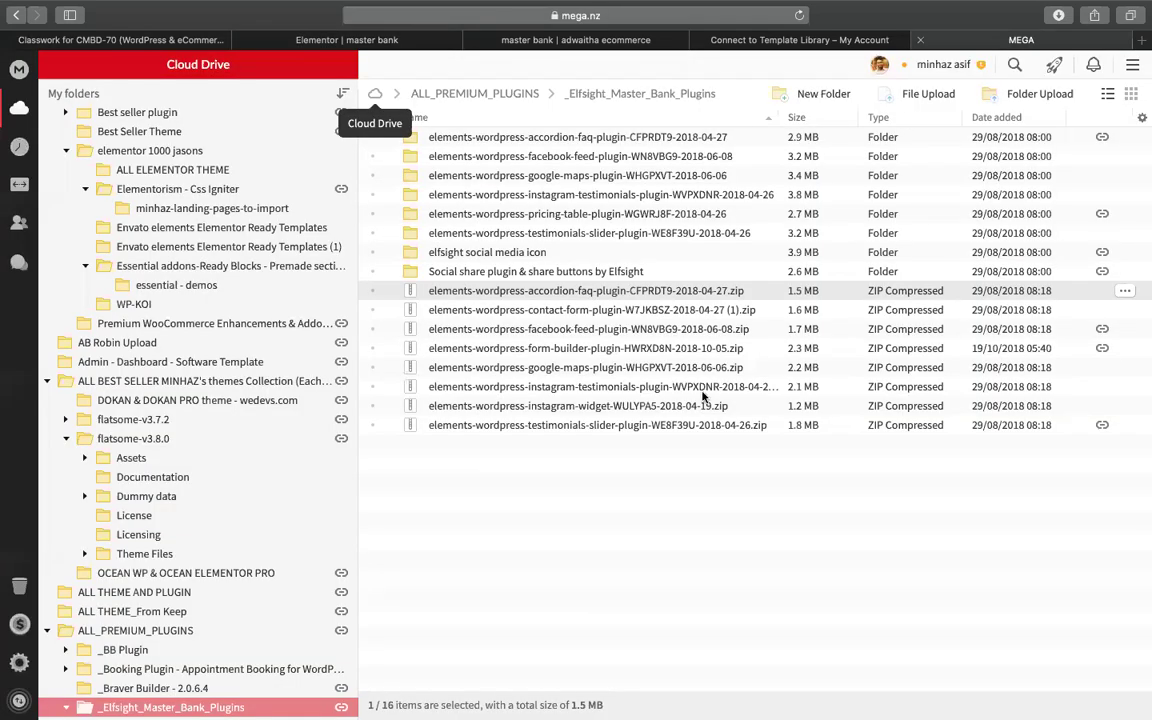
pyautogui.rightClick(532, 311)
pyautogui.click(565, 421)
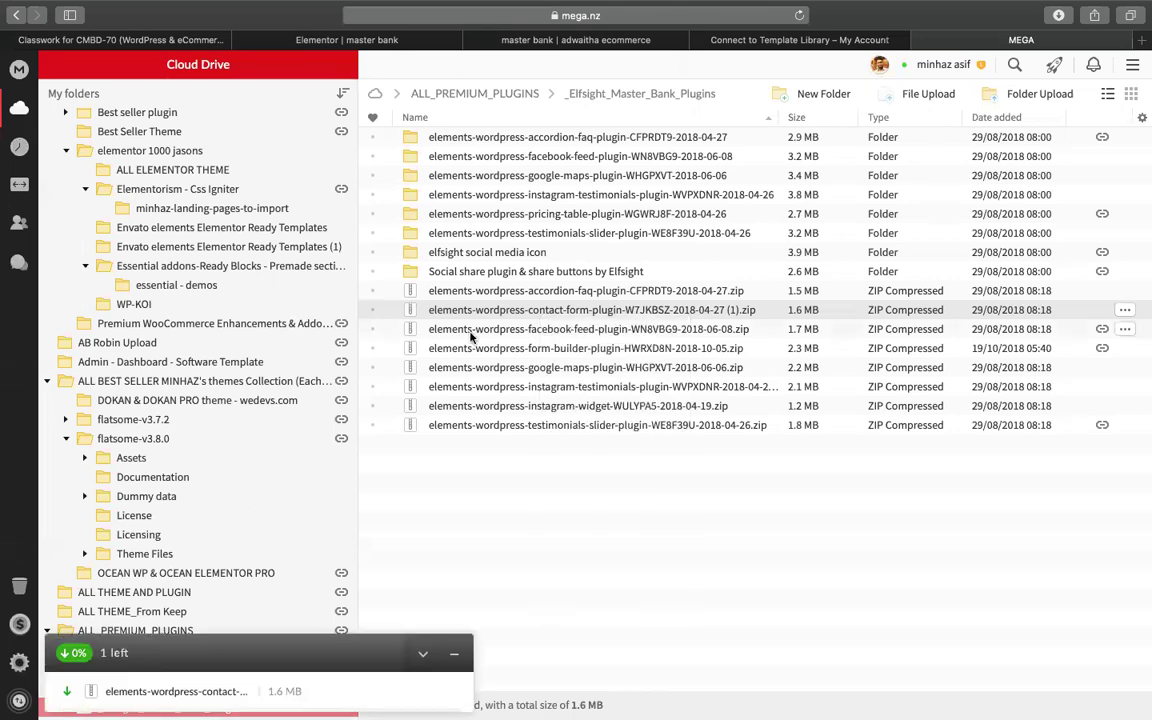
pyautogui.moveTo(1141, 243)
pyautogui.click(446, 551)
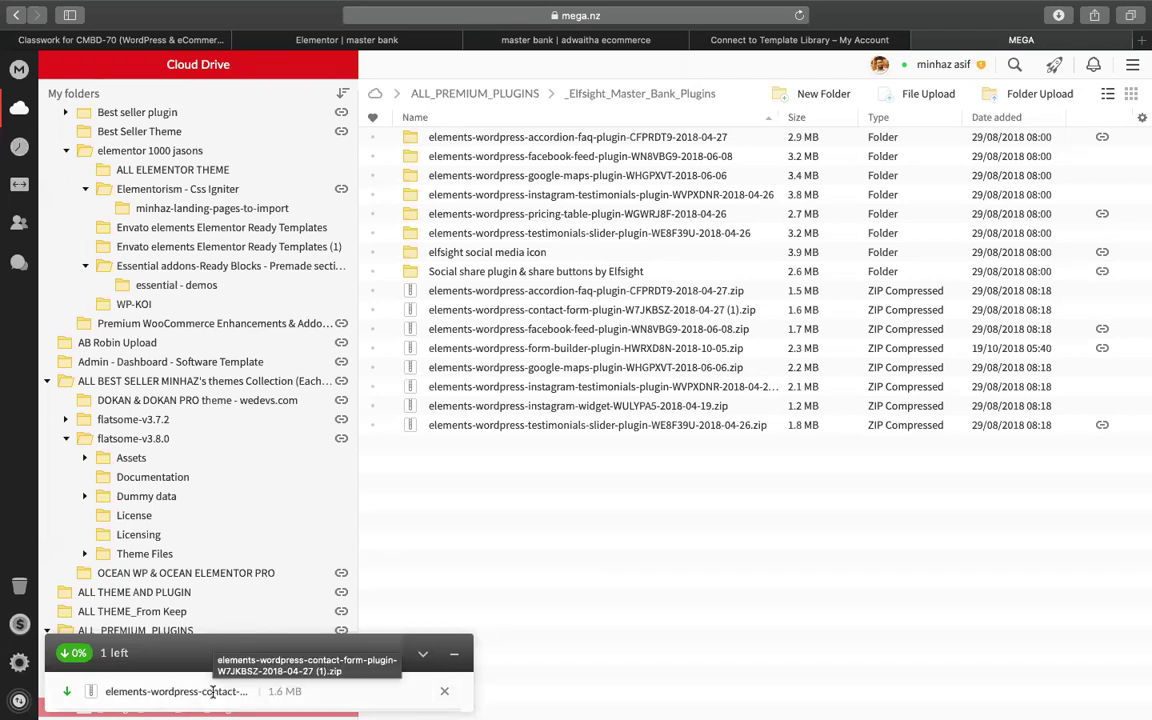
pyautogui.moveTo(1140, 340)
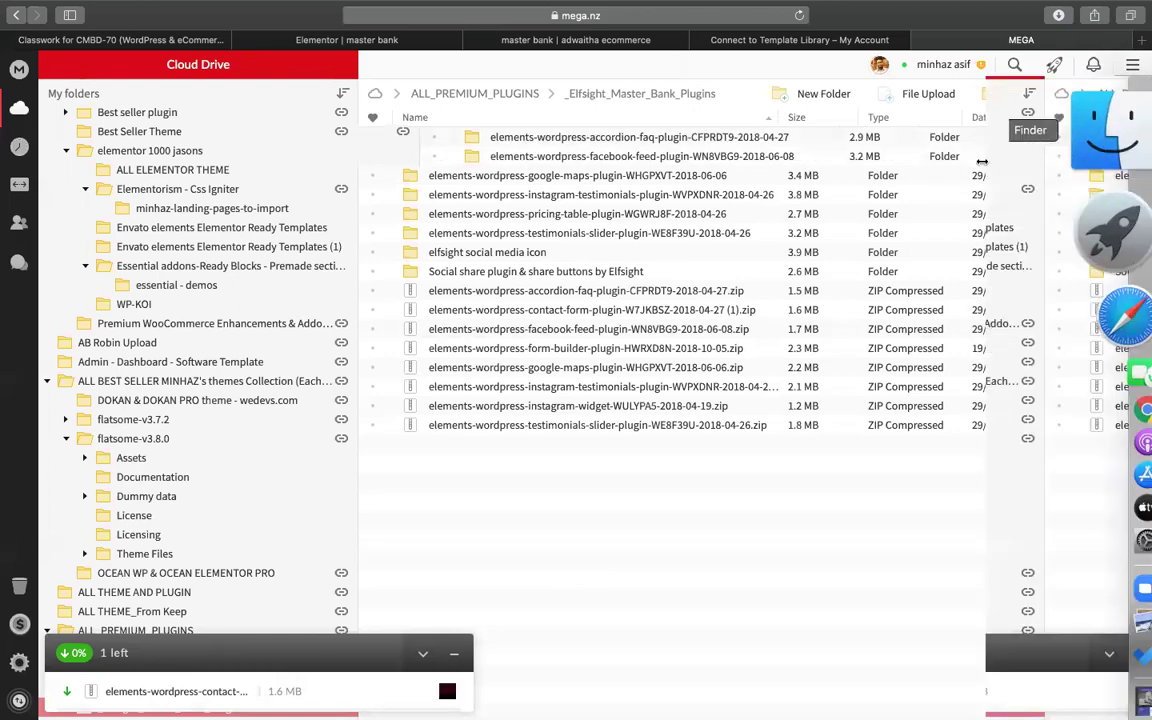
pyautogui.click(1100, 125)
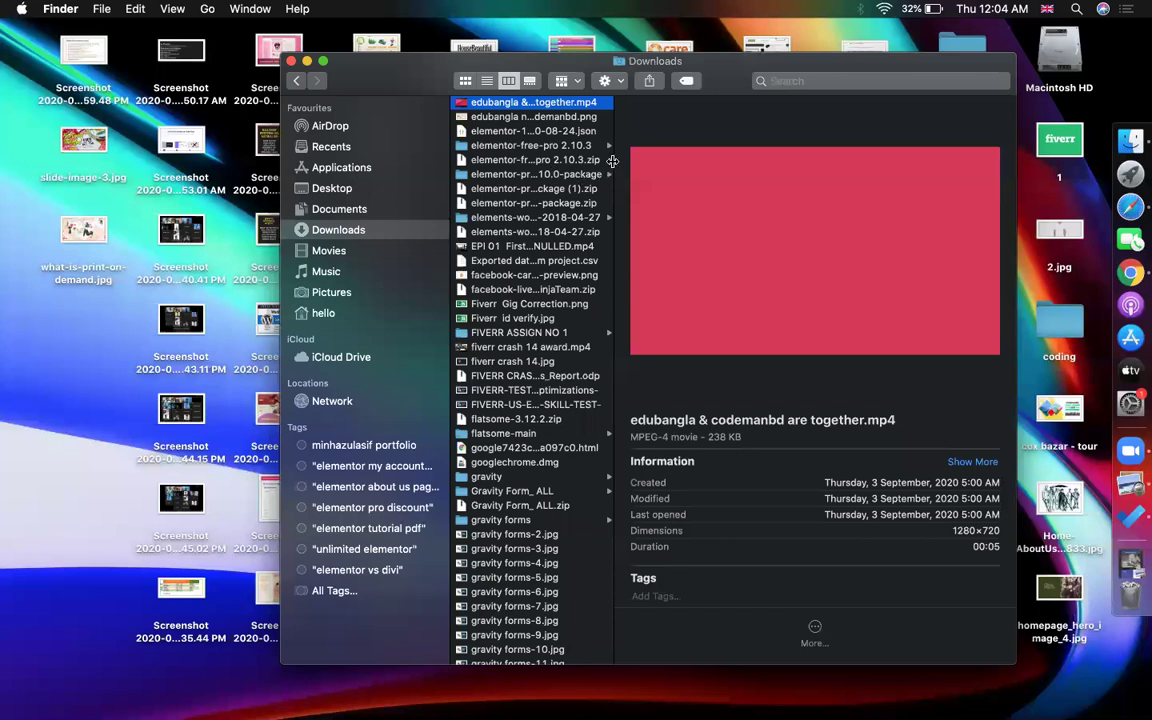
pyautogui.doubleClick(615, 195)
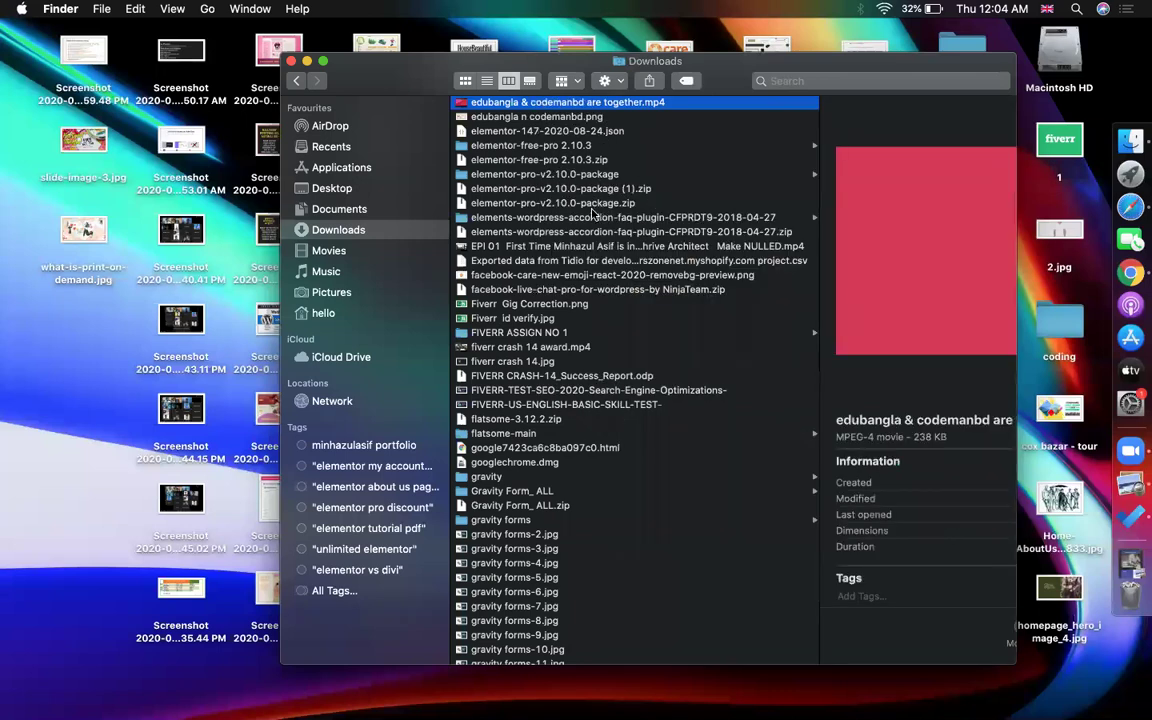
pyautogui.click(588, 217)
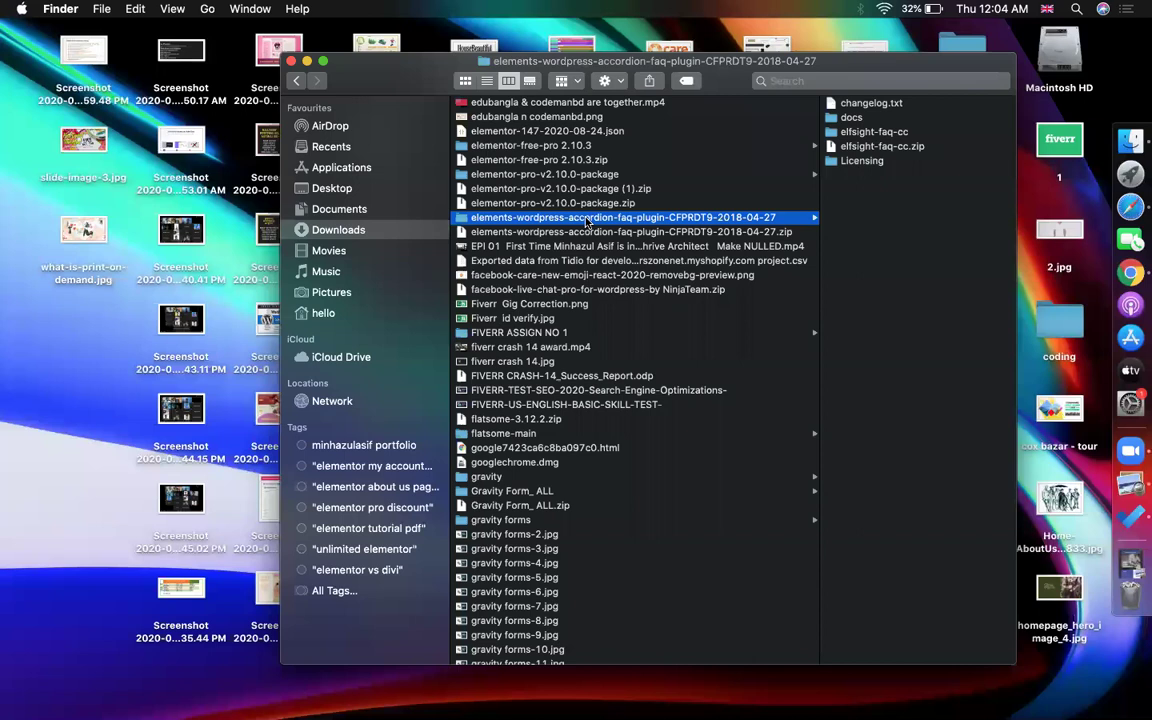
pyautogui.scroll(10, 588, 222)
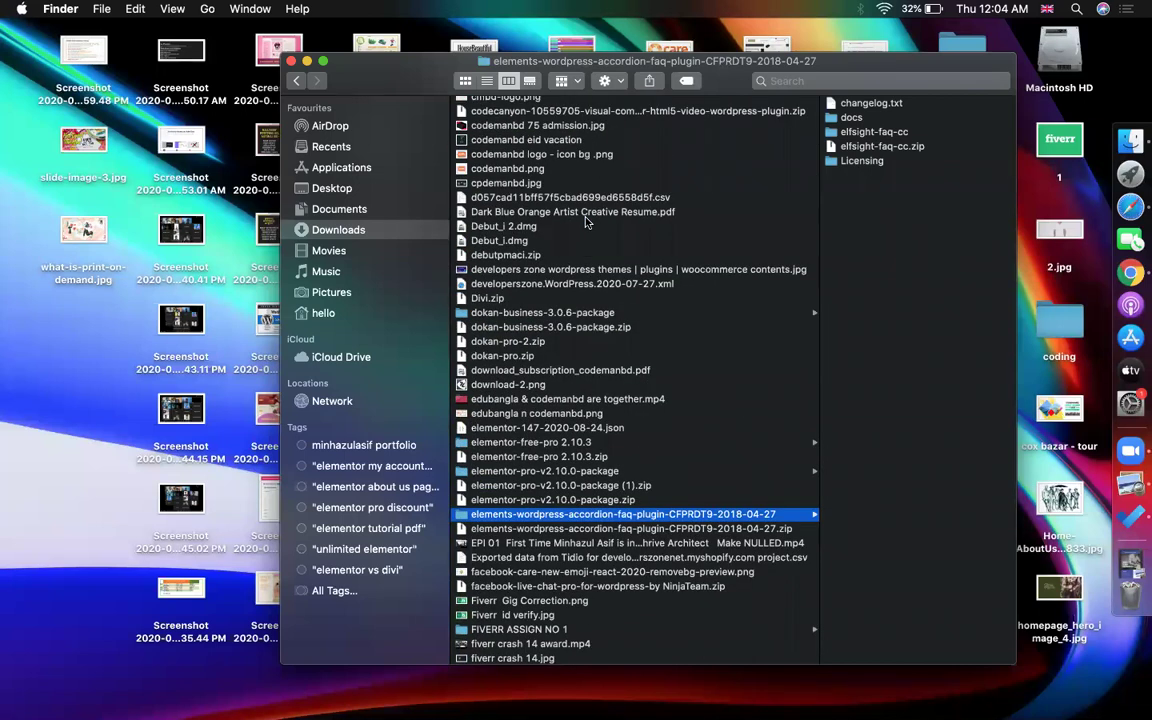
pyautogui.click(1131, 207)
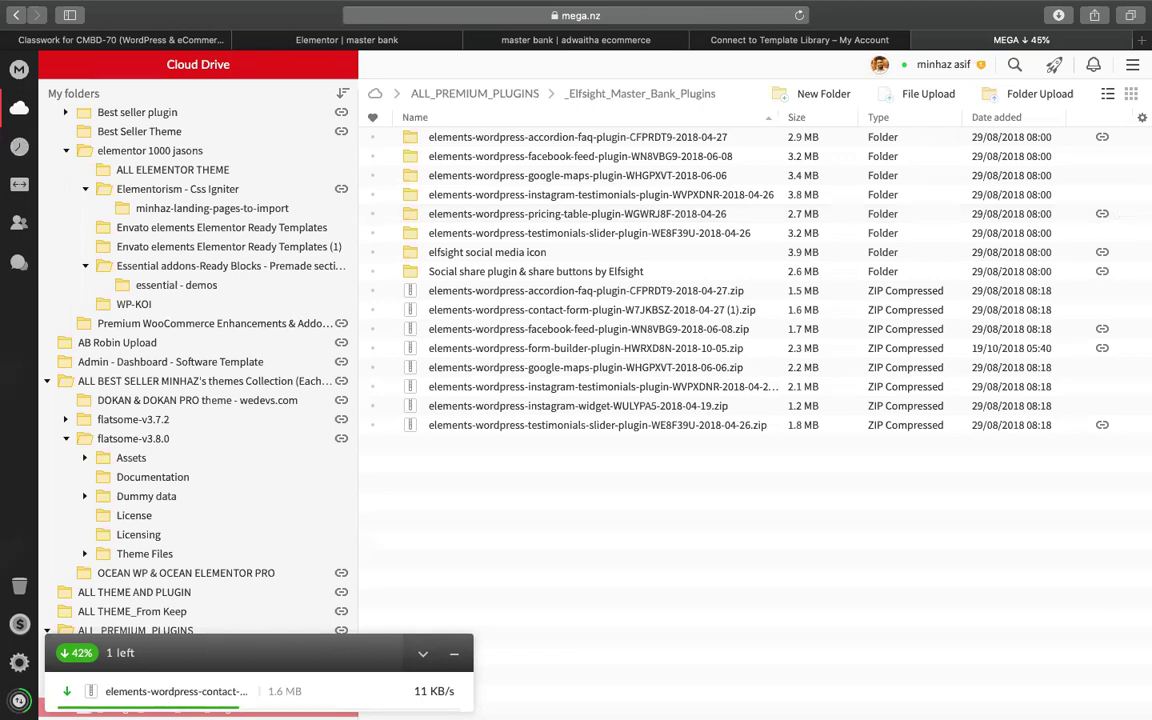
# - Wait for the MEGA download to complete, then switch to the Finder Downloads desktop
pyautogui.moveTo(231, 683)
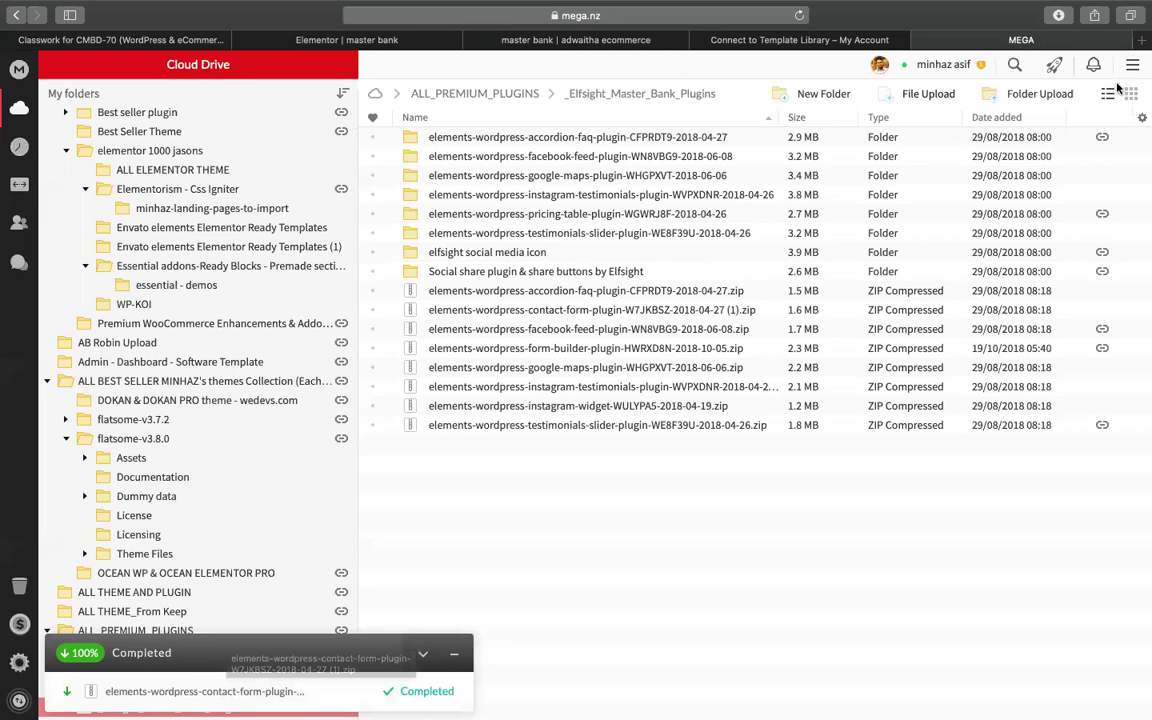
pyautogui.hotkey('ctrl', 'Left')
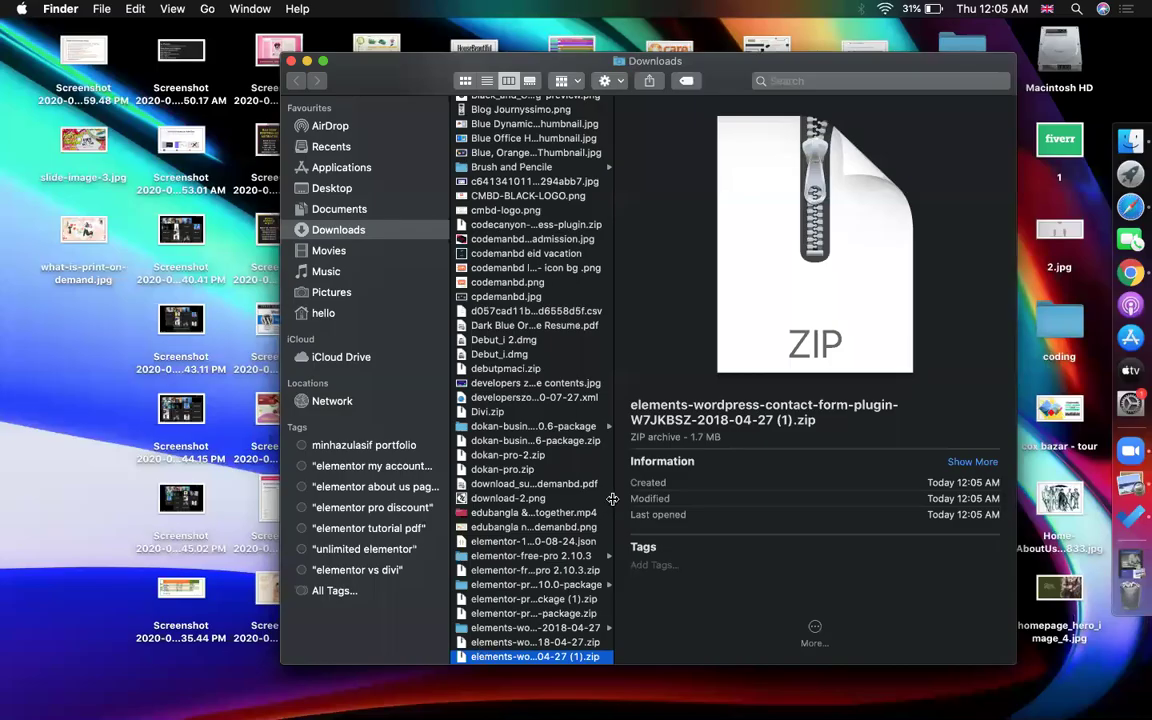
# - Extract the contact-form zip and open the resulting folder containing elfsight-contact-form-cc.zip
pyautogui.scroll(-5, 612, 498)
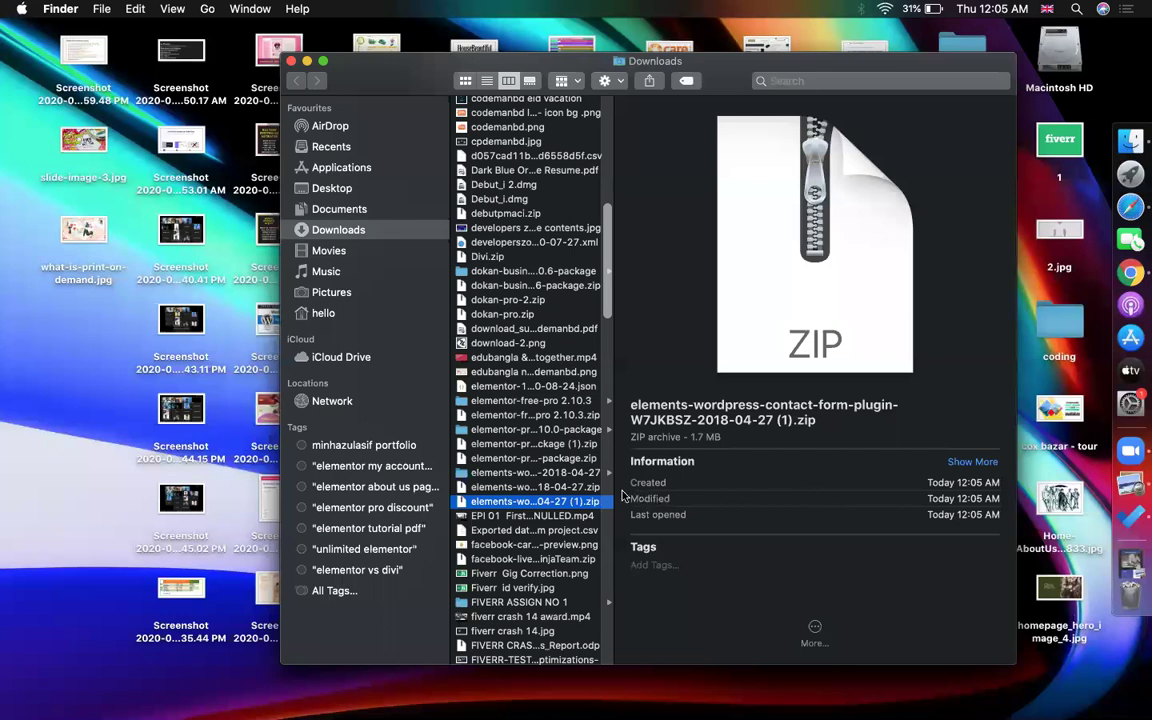
pyautogui.doubleClick(540, 501)
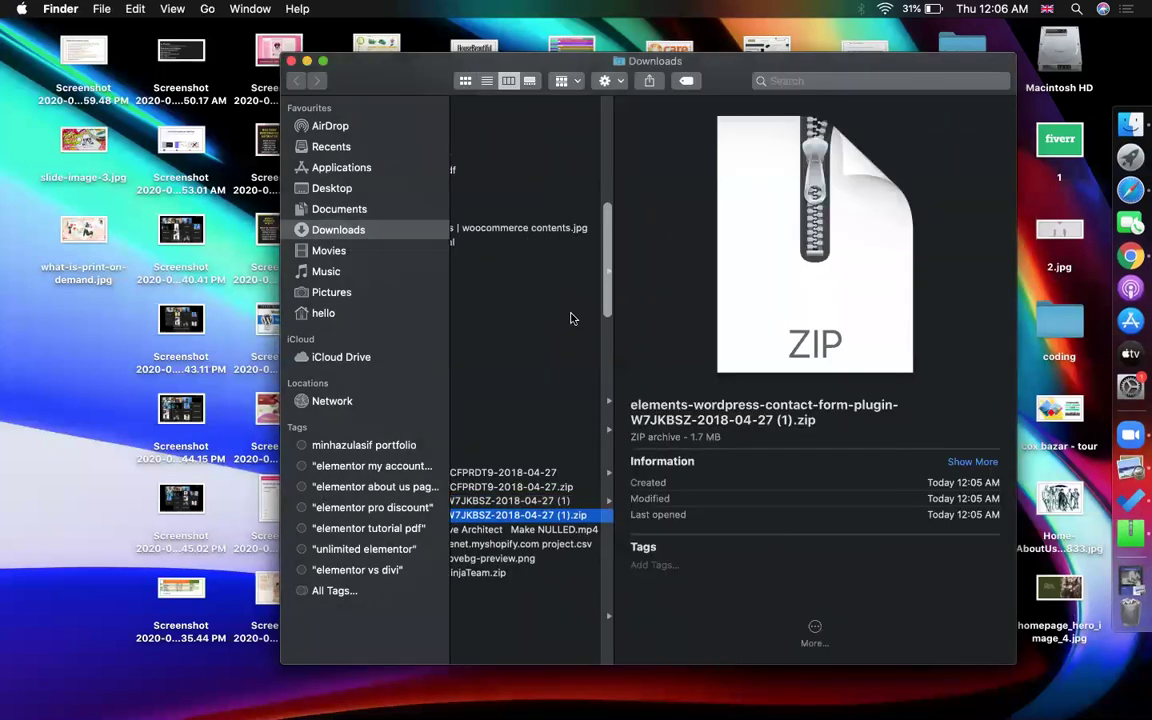
pyautogui.hscroll(-5, 500, 460)
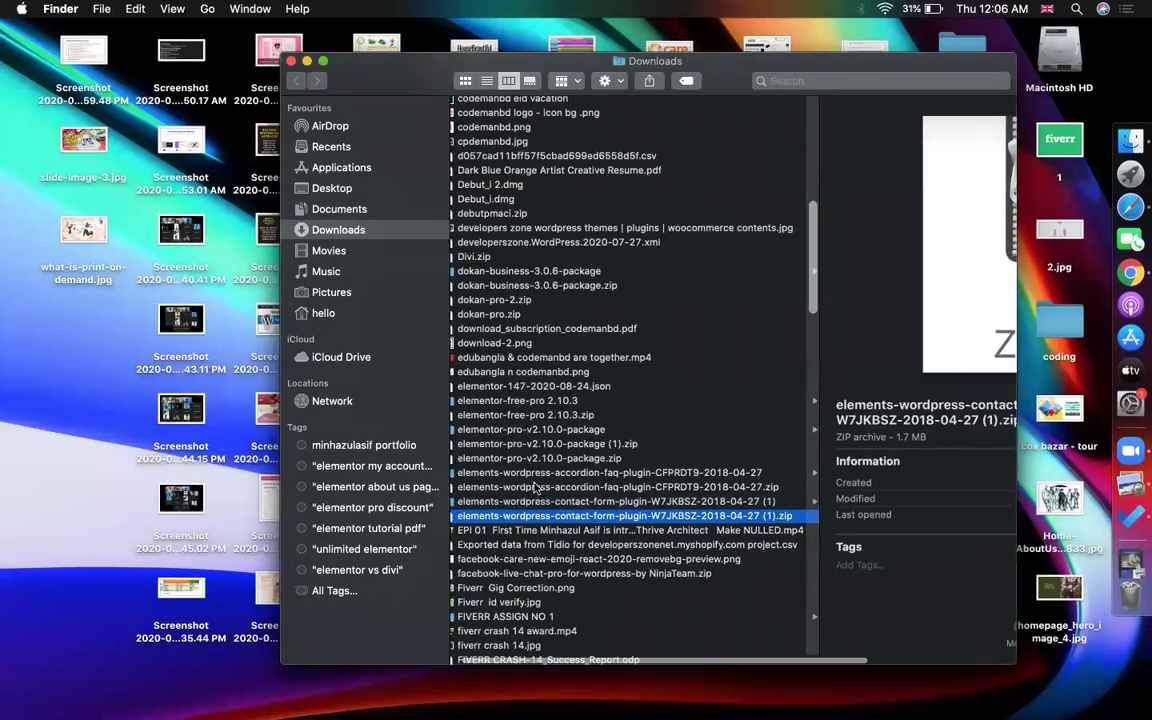
pyautogui.press('Up')
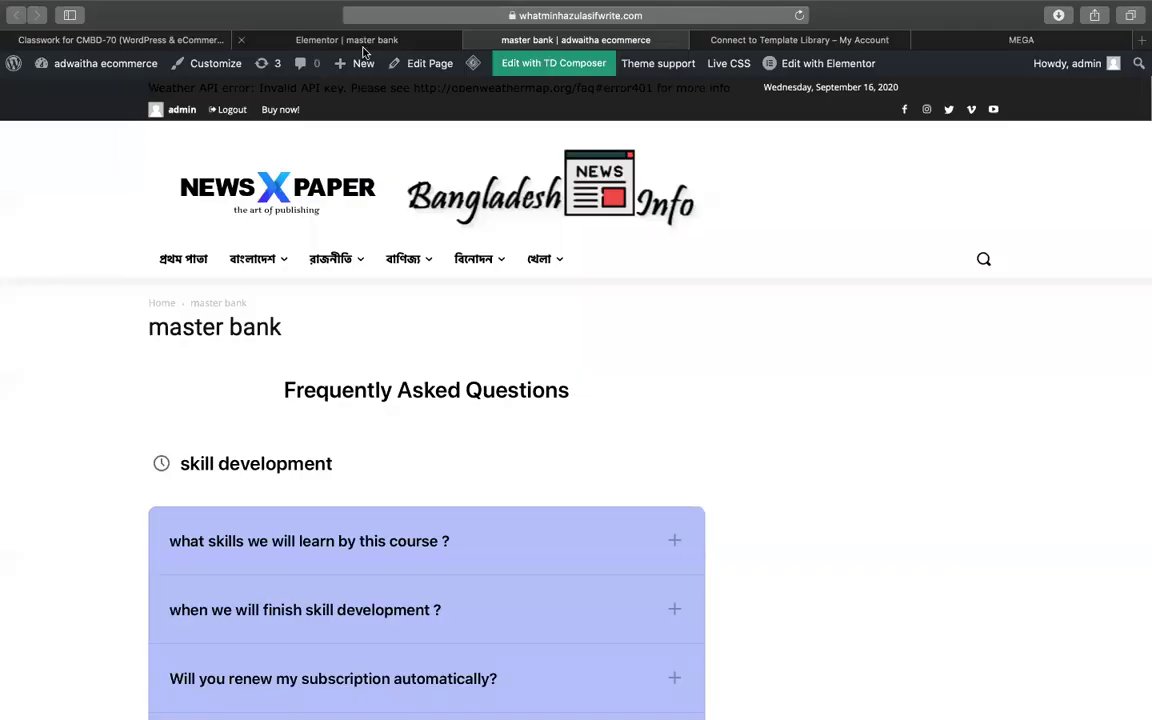
# - Go to the WordPress dashboard's Plugins > Add New and reveal the Upload Plugin box
pyautogui.click(364, 48)
pyautogui.click(512, 40)
pyautogui.click(50, 104)
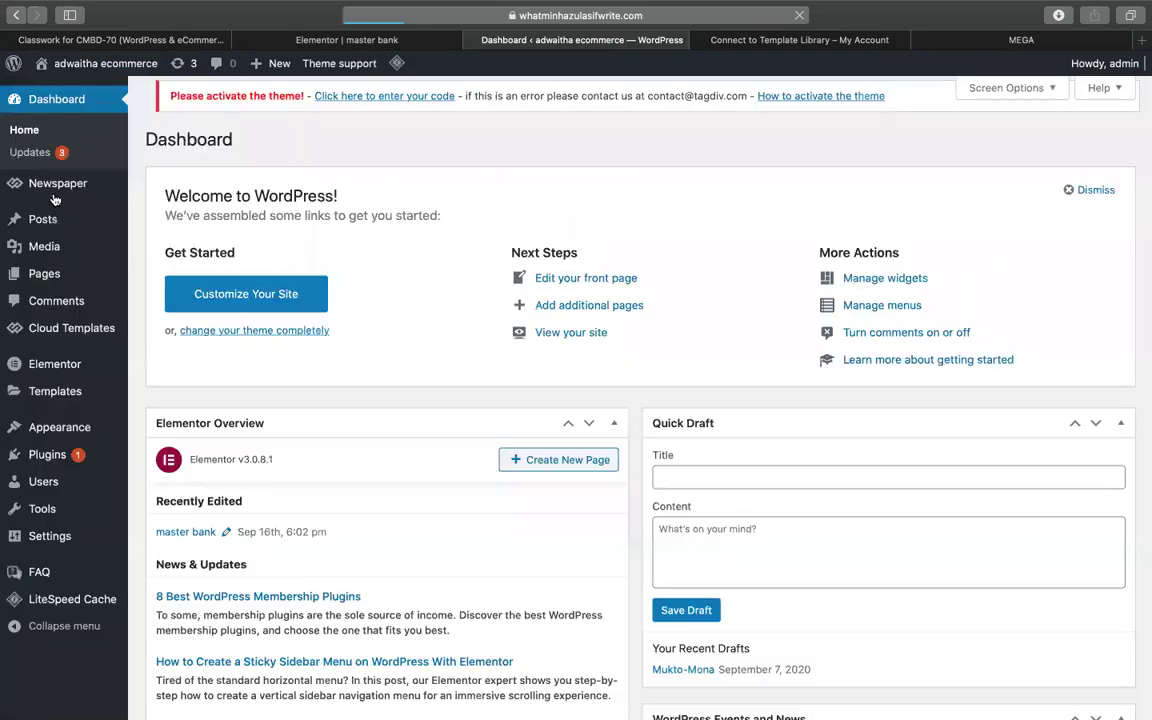
pyautogui.moveTo(53, 430)
pyautogui.moveTo(60, 455)
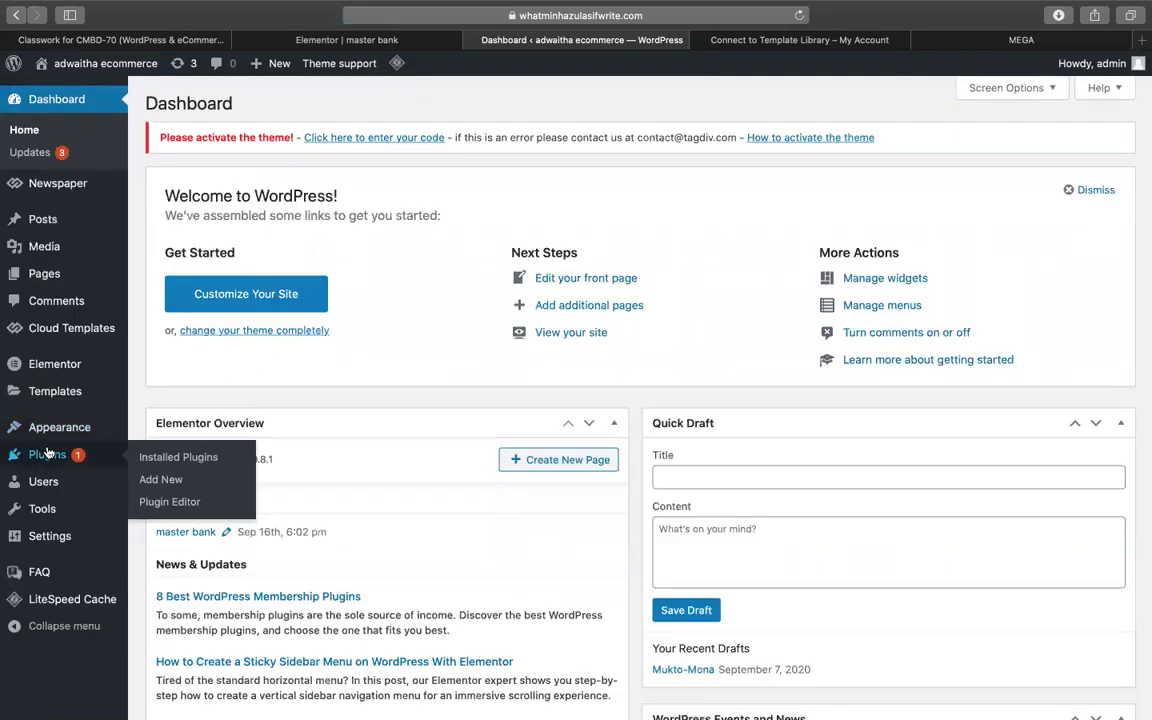
pyautogui.click(166, 485)
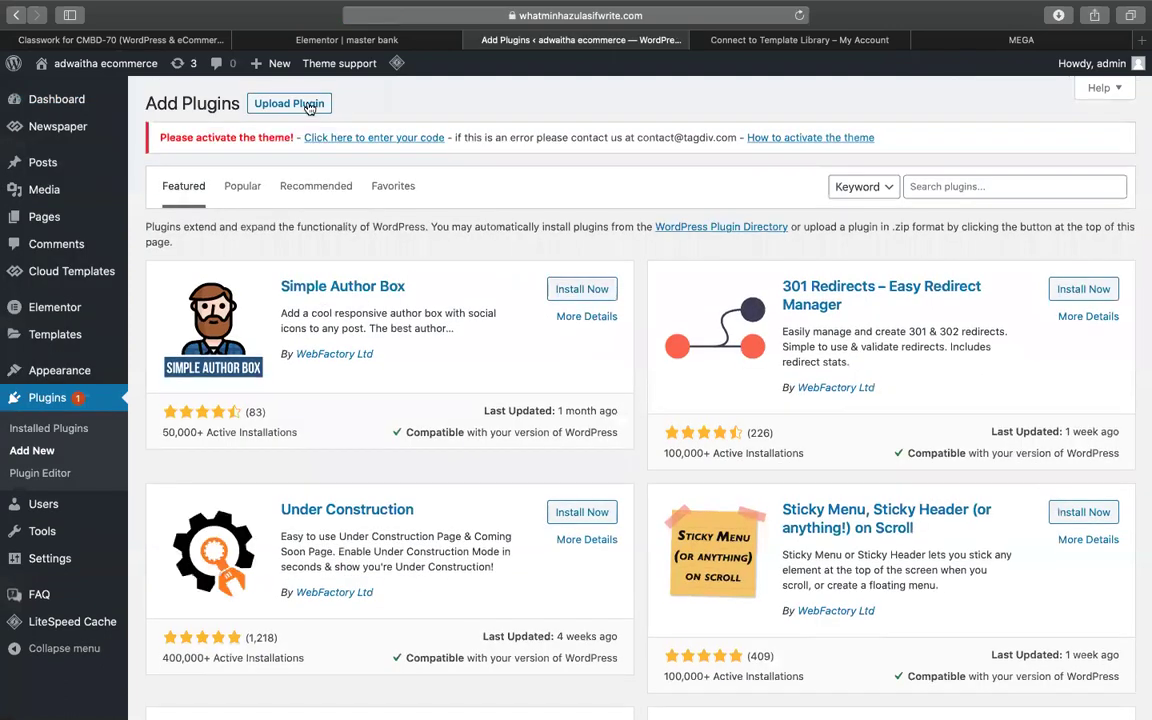
pyautogui.click(310, 106)
# - Choose elfsight-contact-form-cc.zip from Downloads and install it
pyautogui.click(529, 296)
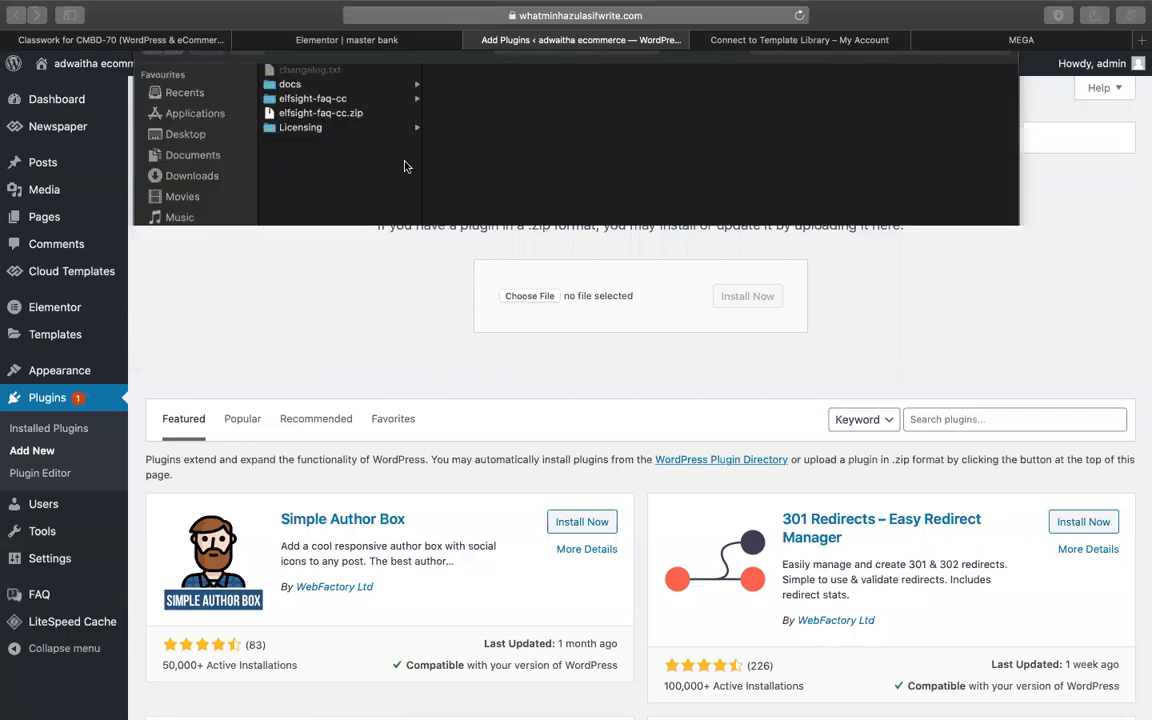
pyautogui.click(538, 60)
pyautogui.click(433, 176)
pyautogui.write('elementor')
pyautogui.scroll(-5, 362, 257)
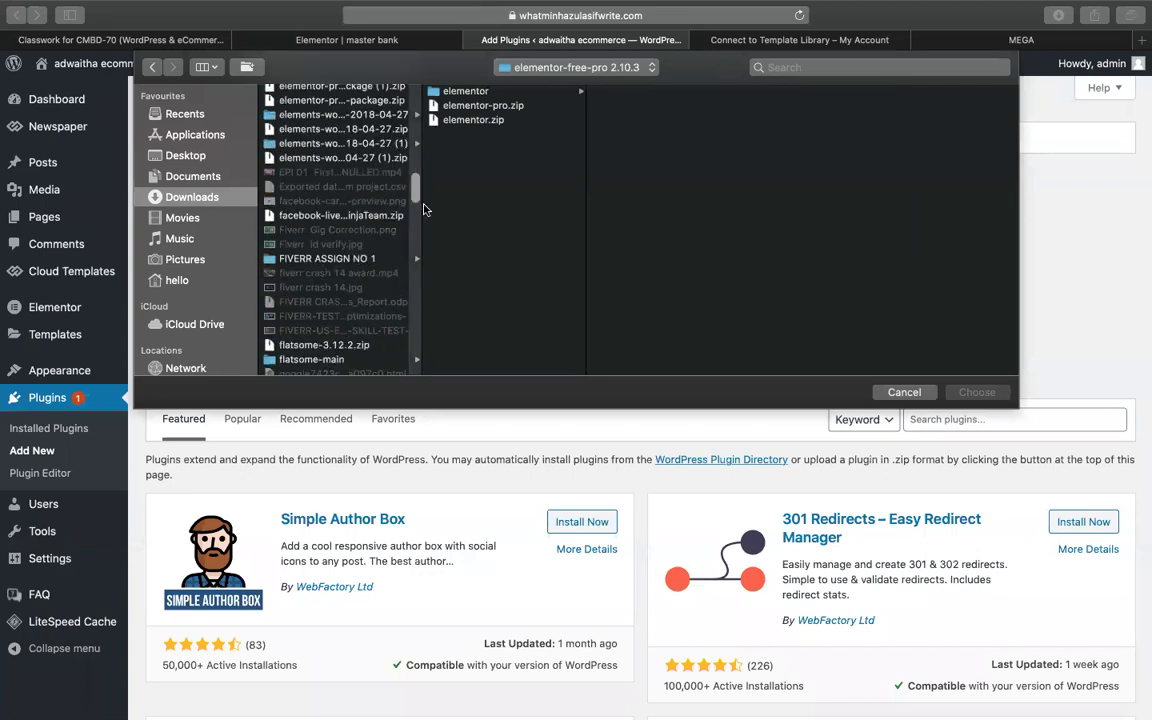
pyautogui.write('elements-wordpress-contact')
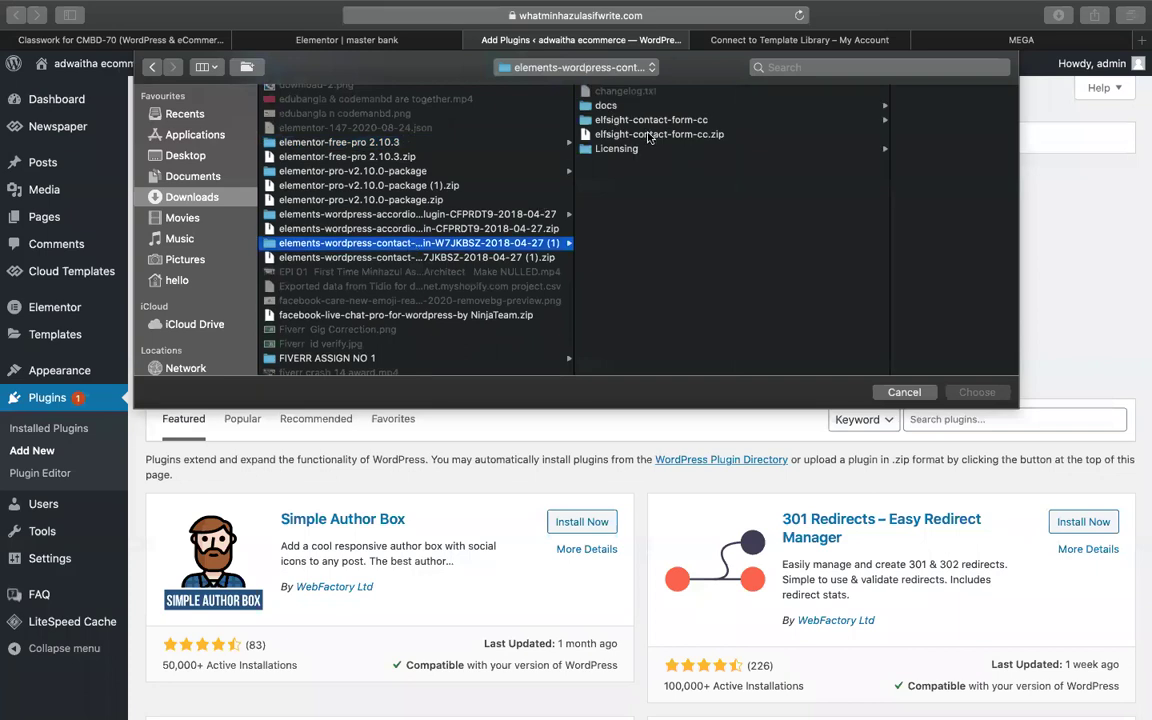
pyautogui.click(659, 134)
pyautogui.press('Return')
pyautogui.click(745, 297)
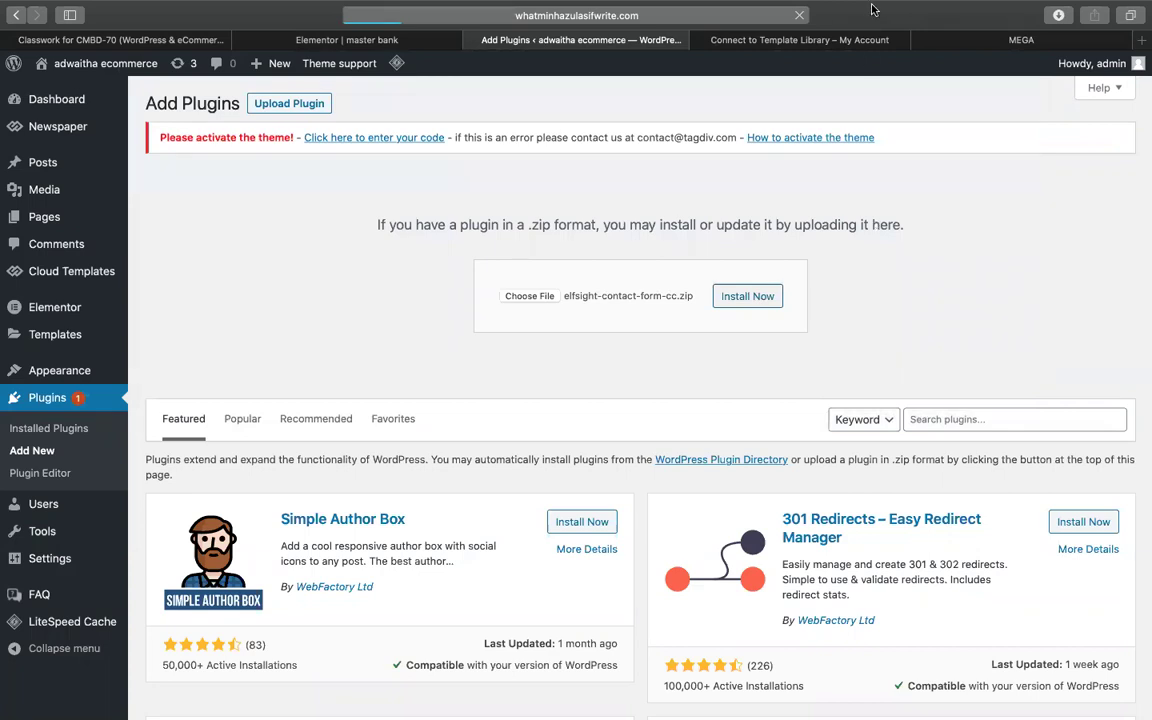
# - Activate the Elfsight Contact Form CC plugin and open its Contact Form welcome page
pyautogui.click(703, 40)
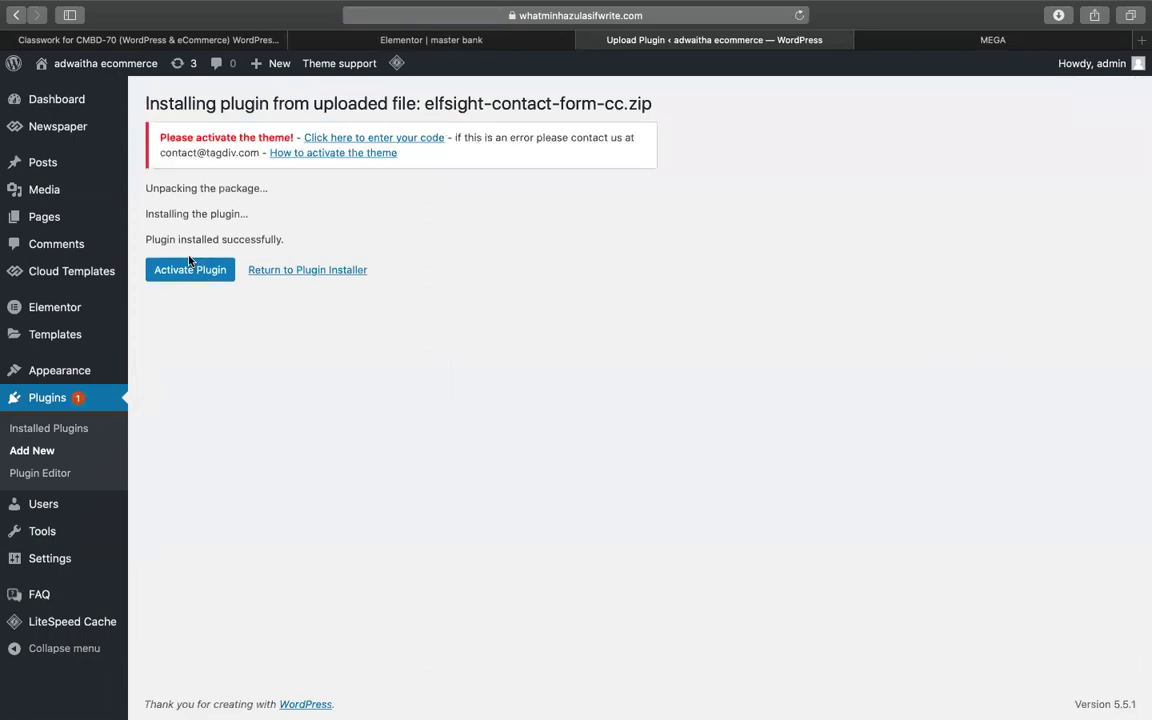
pyautogui.click(215, 274)
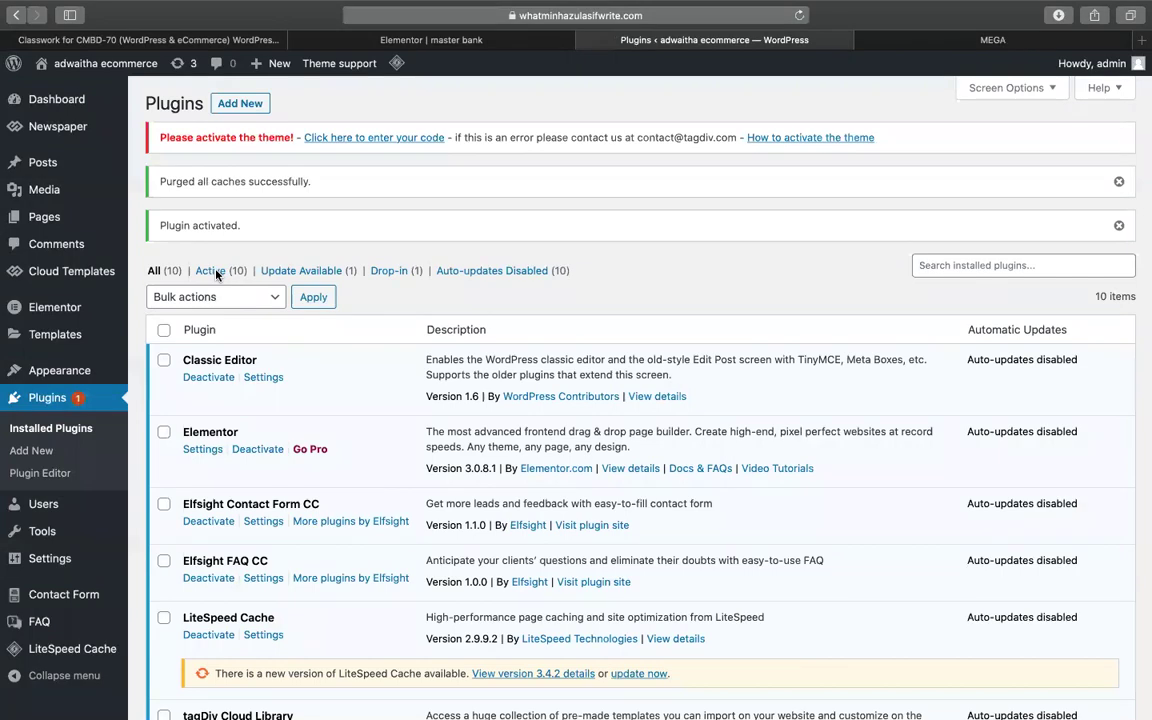
pyautogui.click(60, 595)
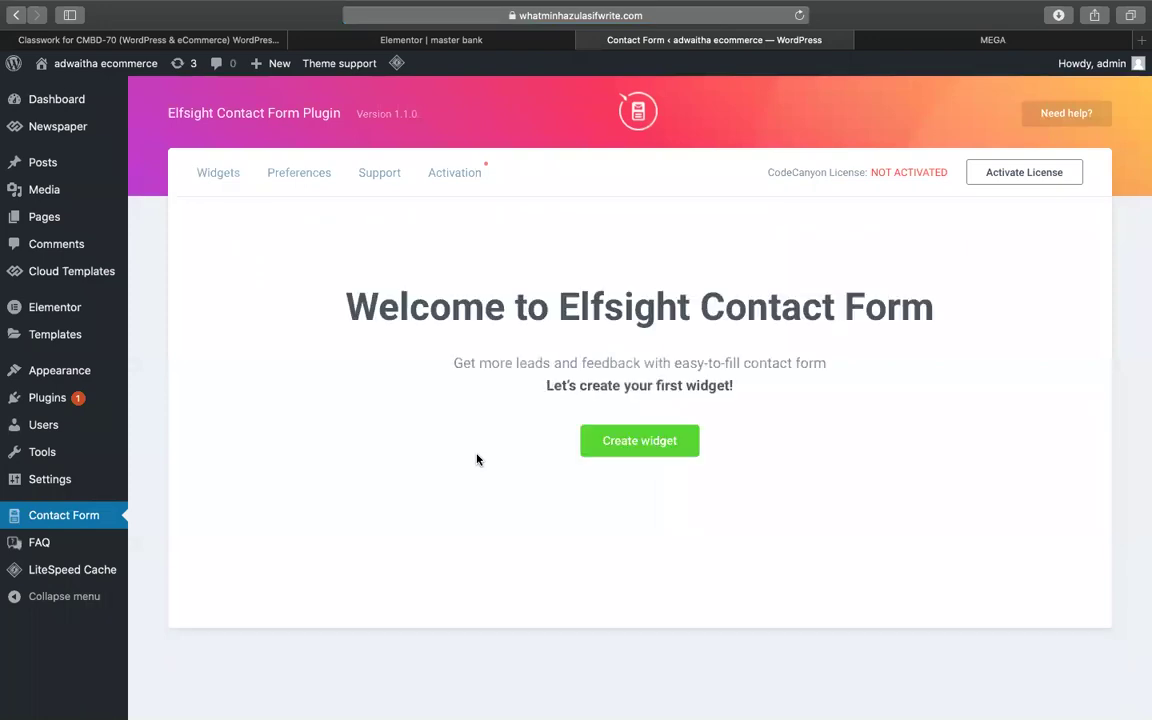
# - Create a new contact form widget named 'form'
pyautogui.click(592, 447)
pyautogui.click(404, 450)
pyautogui.write('form')
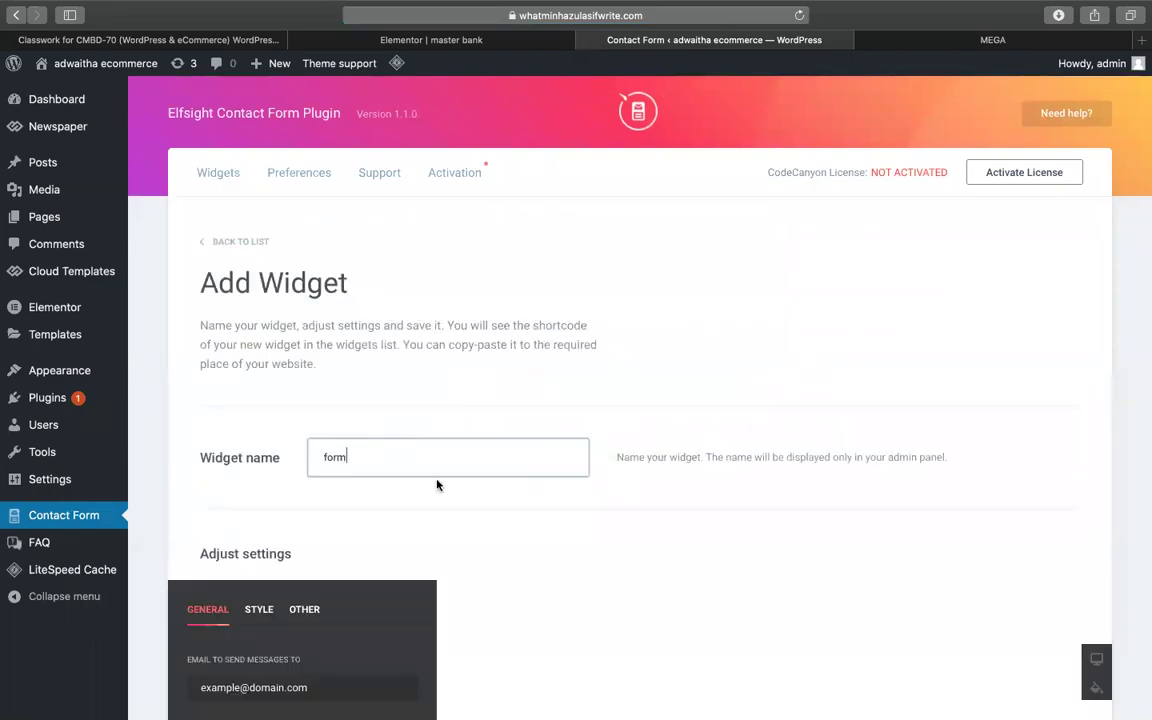
pyautogui.scroll(-5, 784, 411)
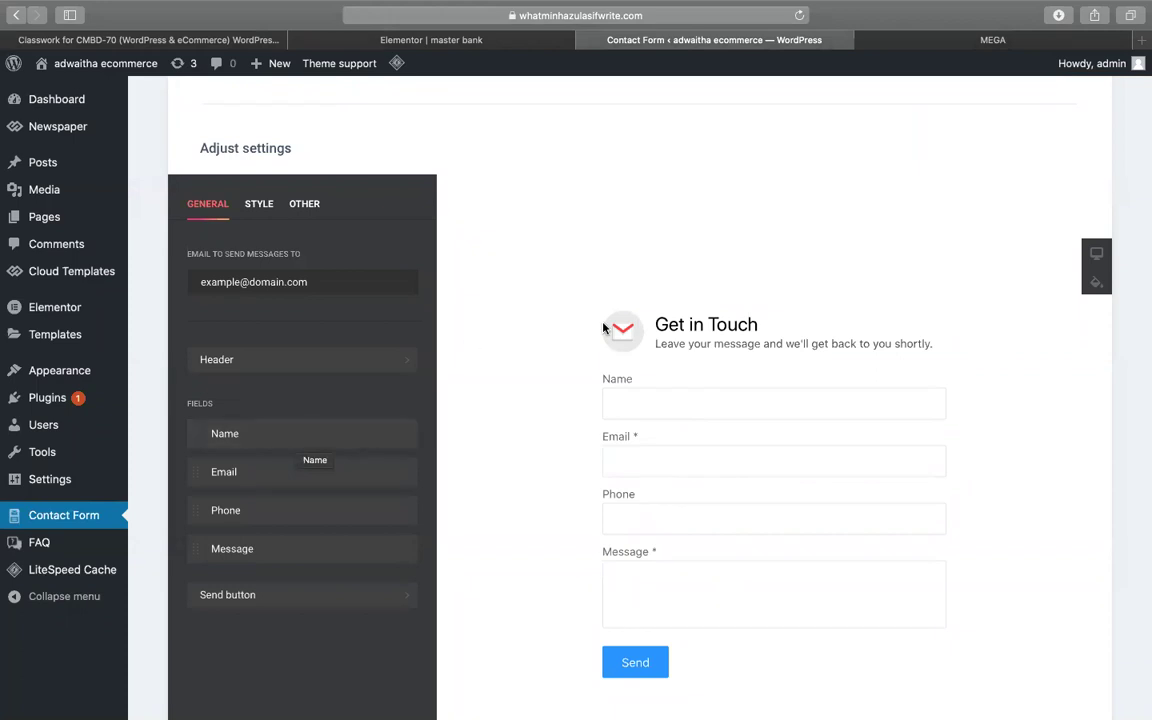
# - Set the header title to 'subscribe now' and the header text to 'join us to get offer !'
pyautogui.tripleClick(745, 322)
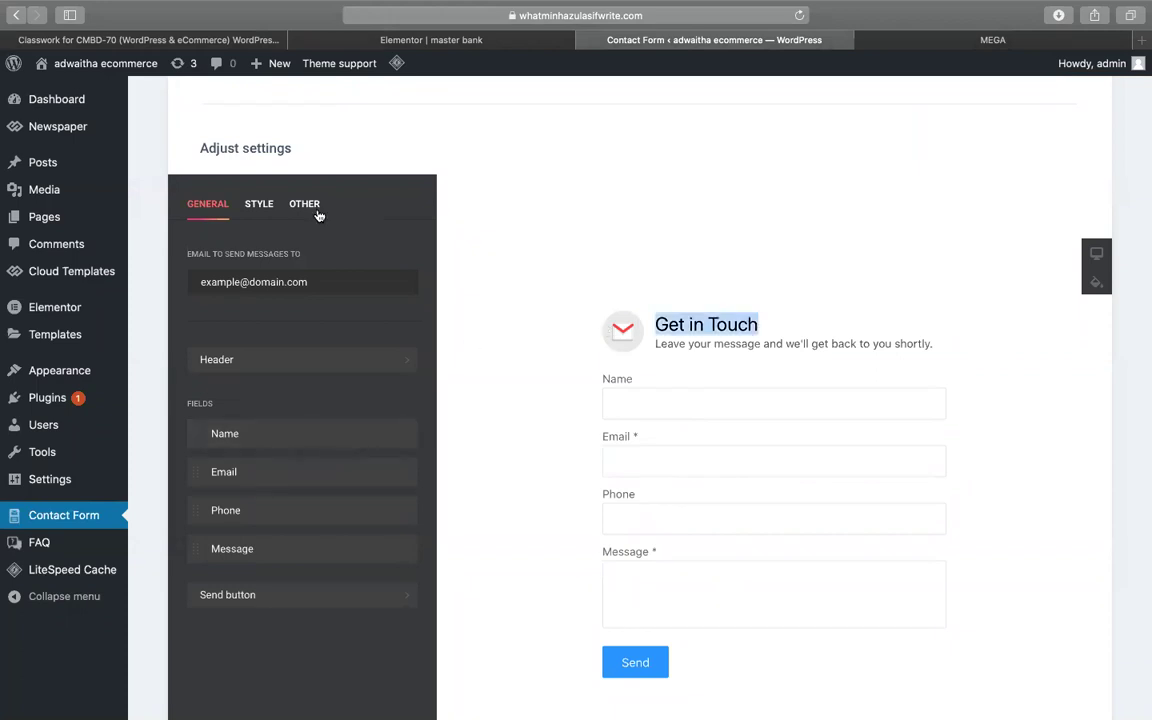
pyautogui.click(286, 371)
pyautogui.tripleClick(263, 349)
pyautogui.write('subscr')
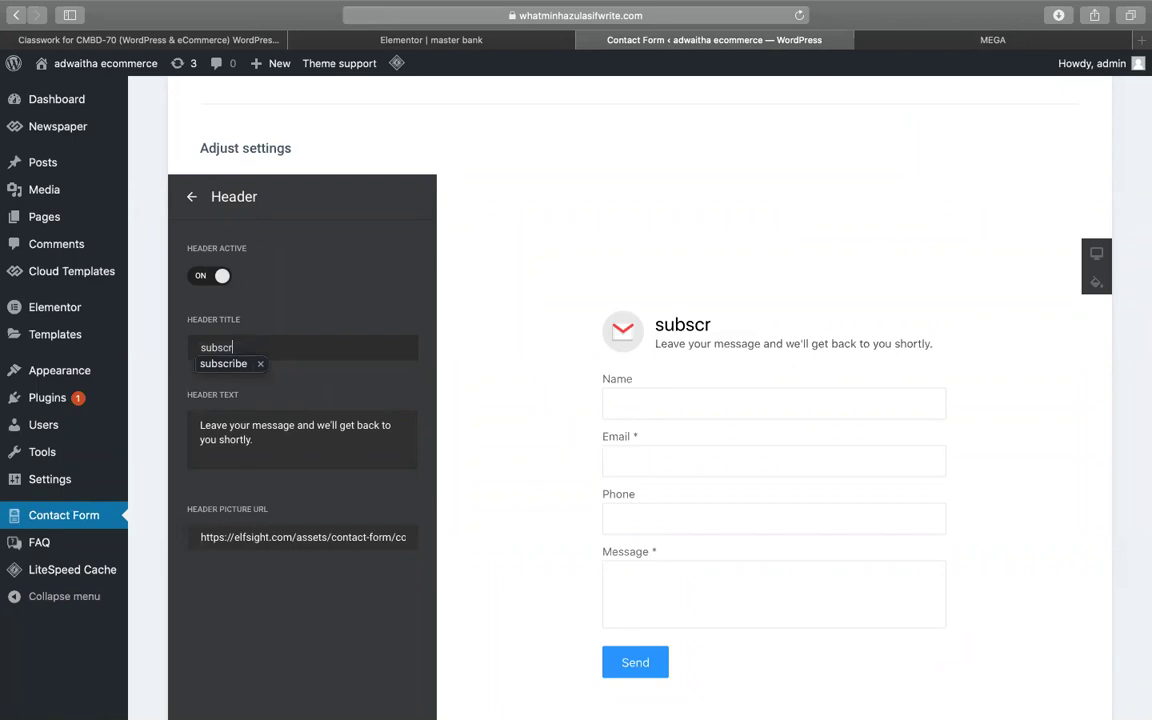
pyautogui.write('ibe ')
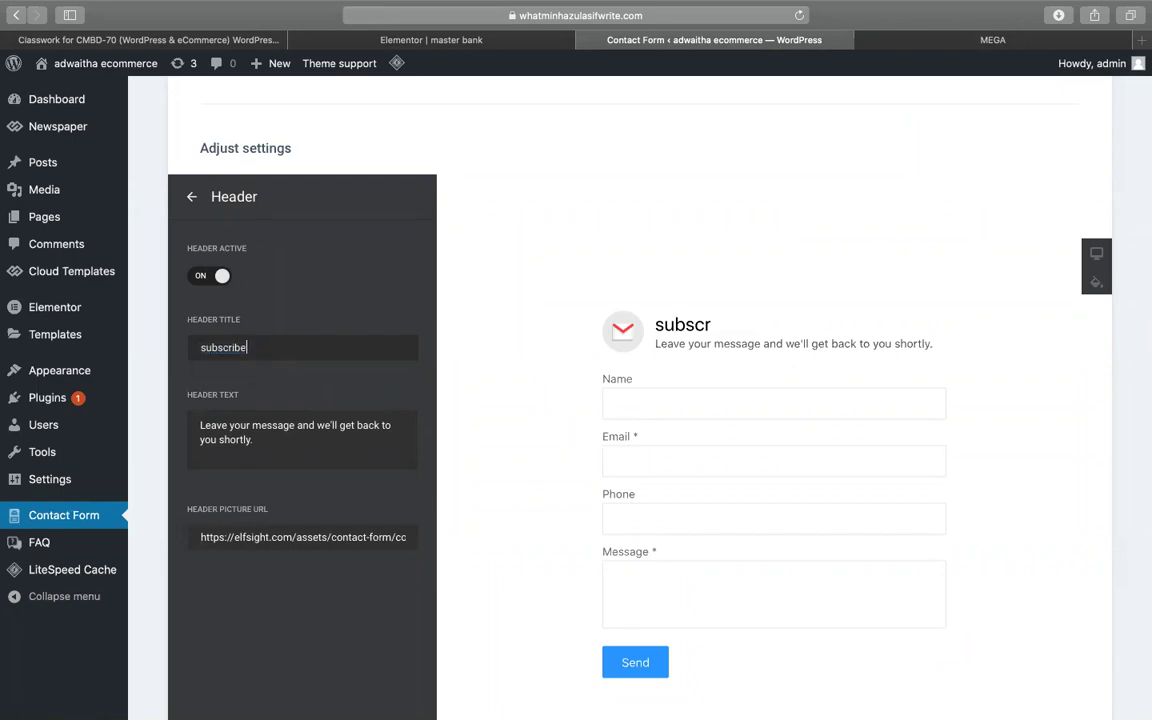
pyautogui.write('now')
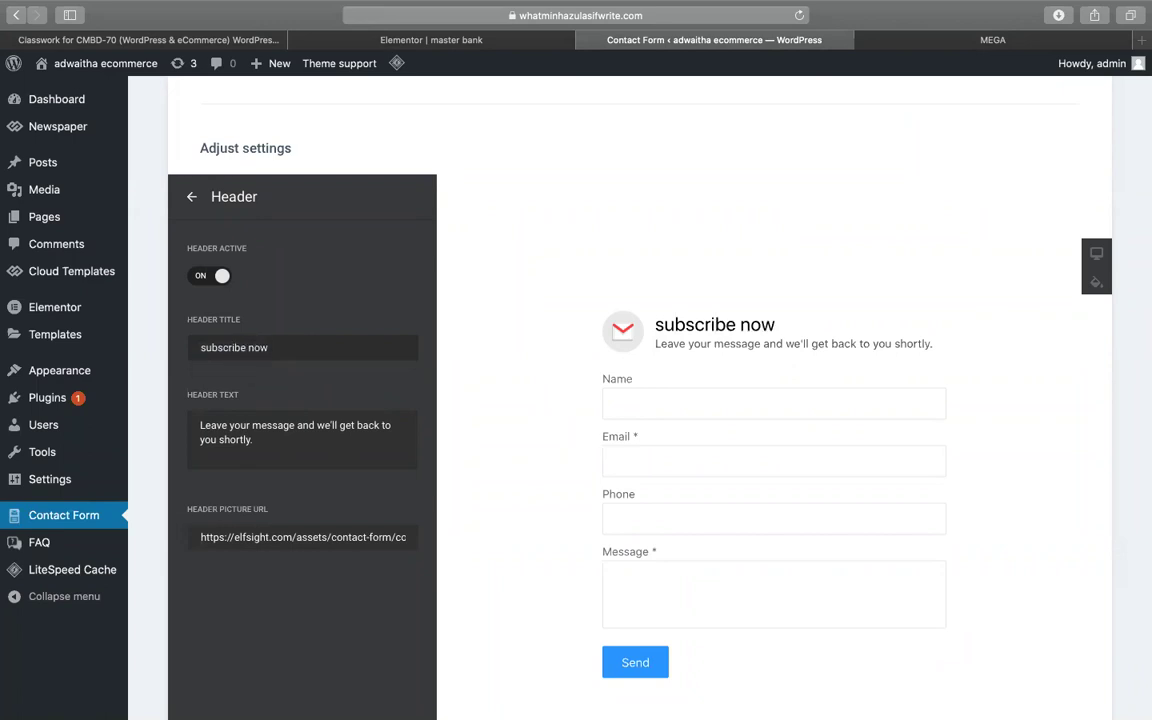
pyautogui.tripleClick(214, 434)
pyautogui.press('BackSpace')
pyautogui.write('jon=')
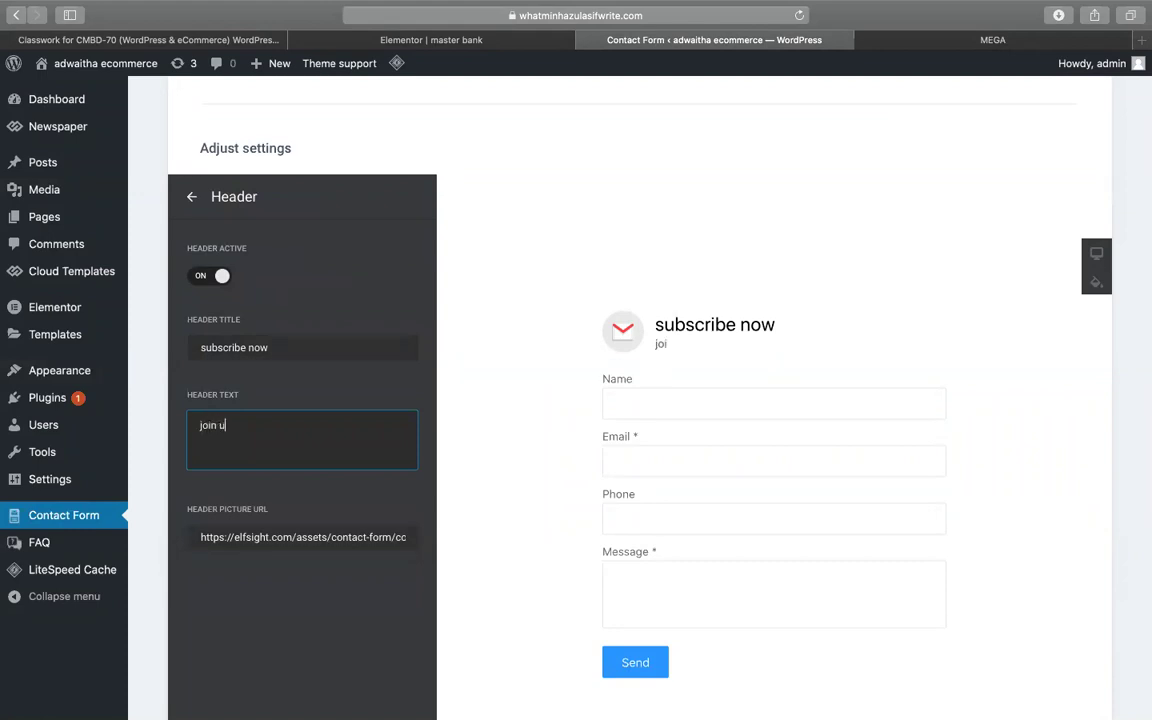
pyautogui.write(' get offer !')
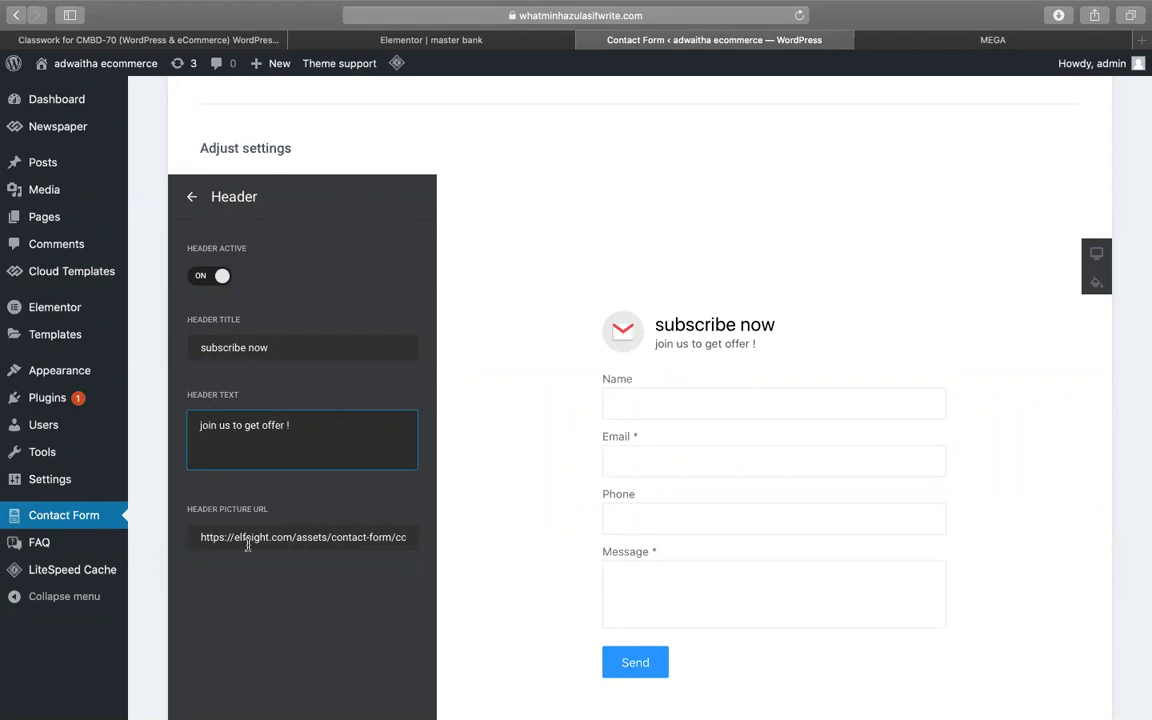
pyautogui.click(191, 197)
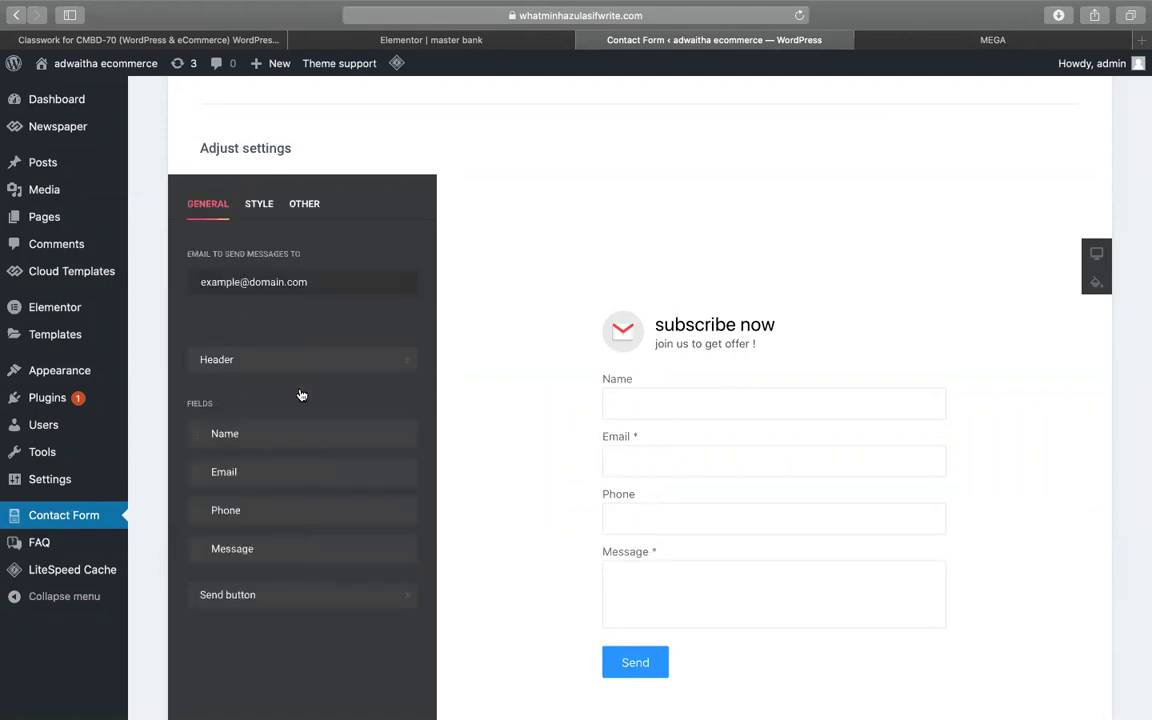
# - Give the Name field the placeholder 'write your name'
pyautogui.click(248, 440)
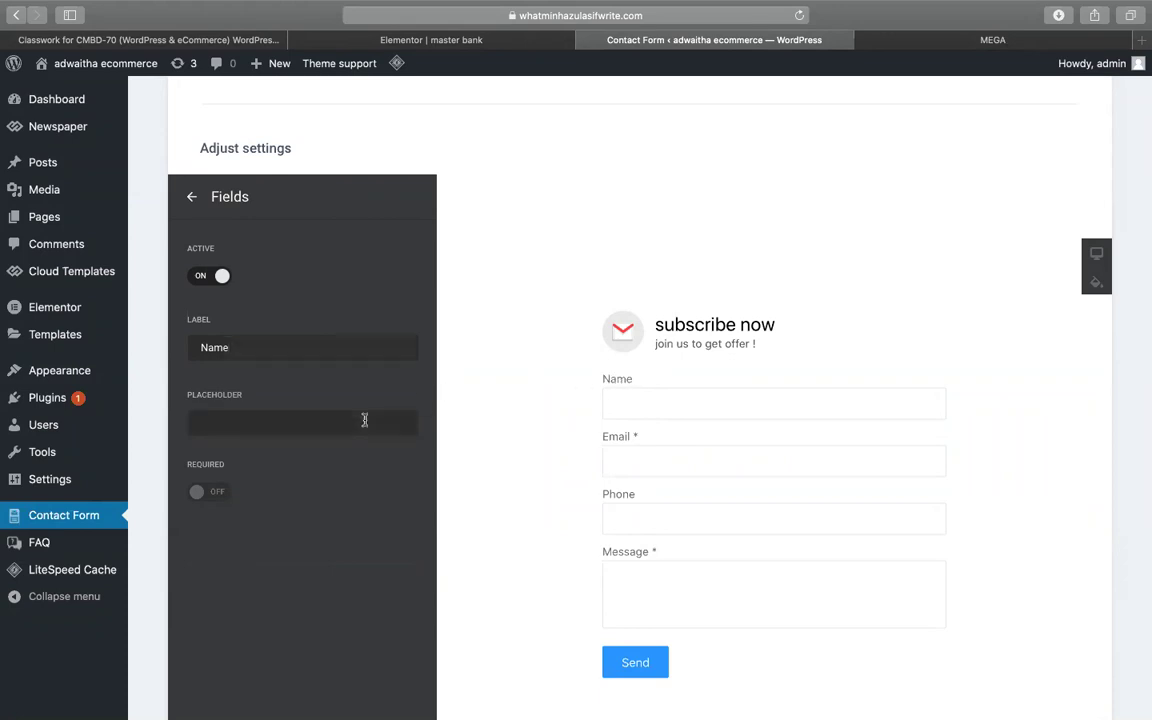
pyautogui.write('write your nam')
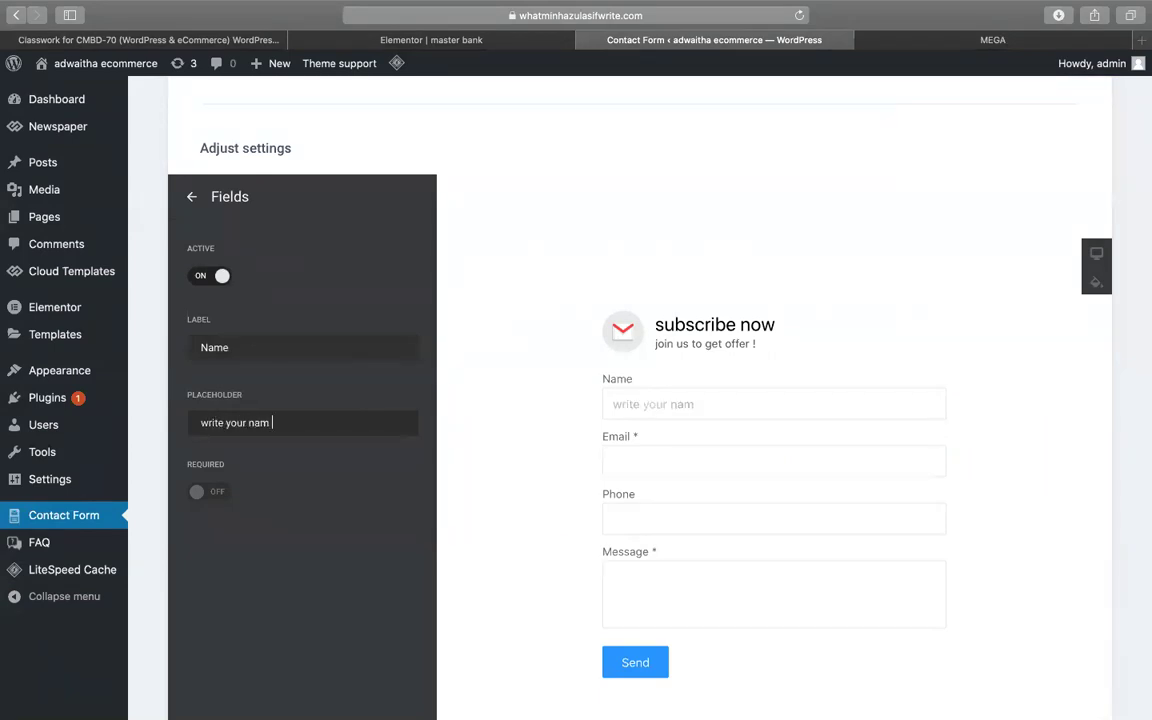
pyautogui.click(683, 407)
pyautogui.write('m')
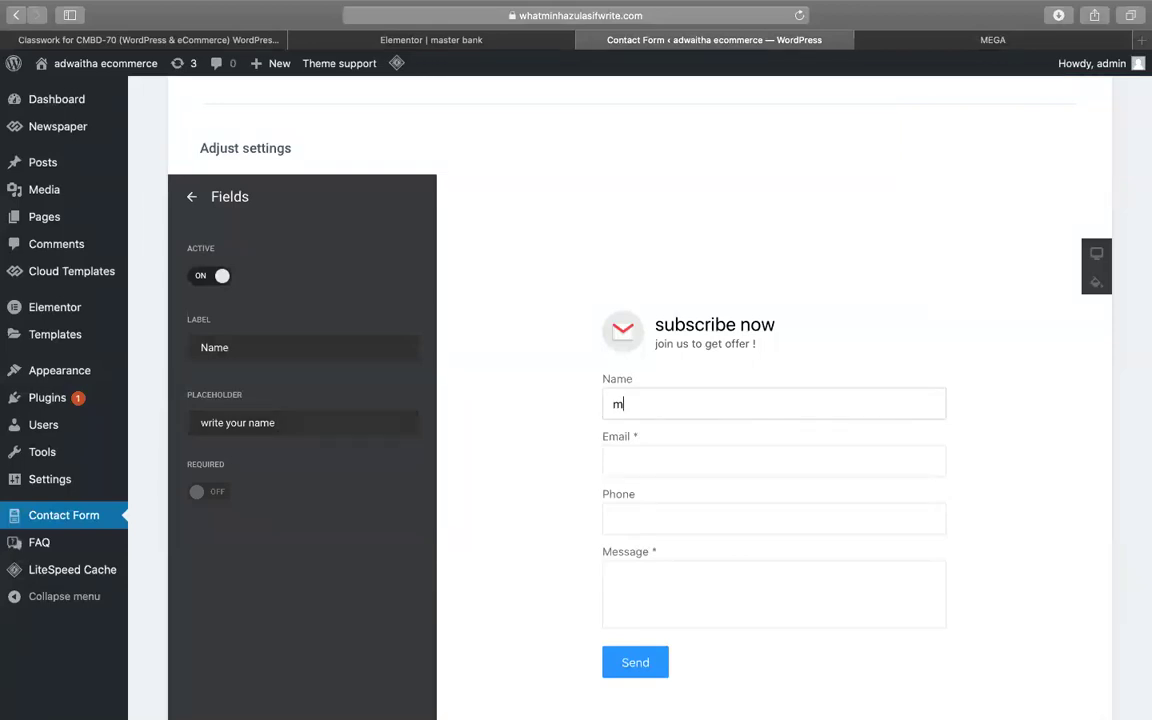
pyautogui.press('BackSpace')
pyautogui.write('minha')
pyautogui.press('BackSpace')
pyautogui.press('BackSpace')
pyautogui.press('BackSpace')
pyautogui.press('BackSpace')
pyautogui.press('BackSpace')
pyautogui.press('BackSpace')
pyautogui.press('BackSpace')
pyautogui.press('BackSpace')
pyautogui.press('BackSpace')
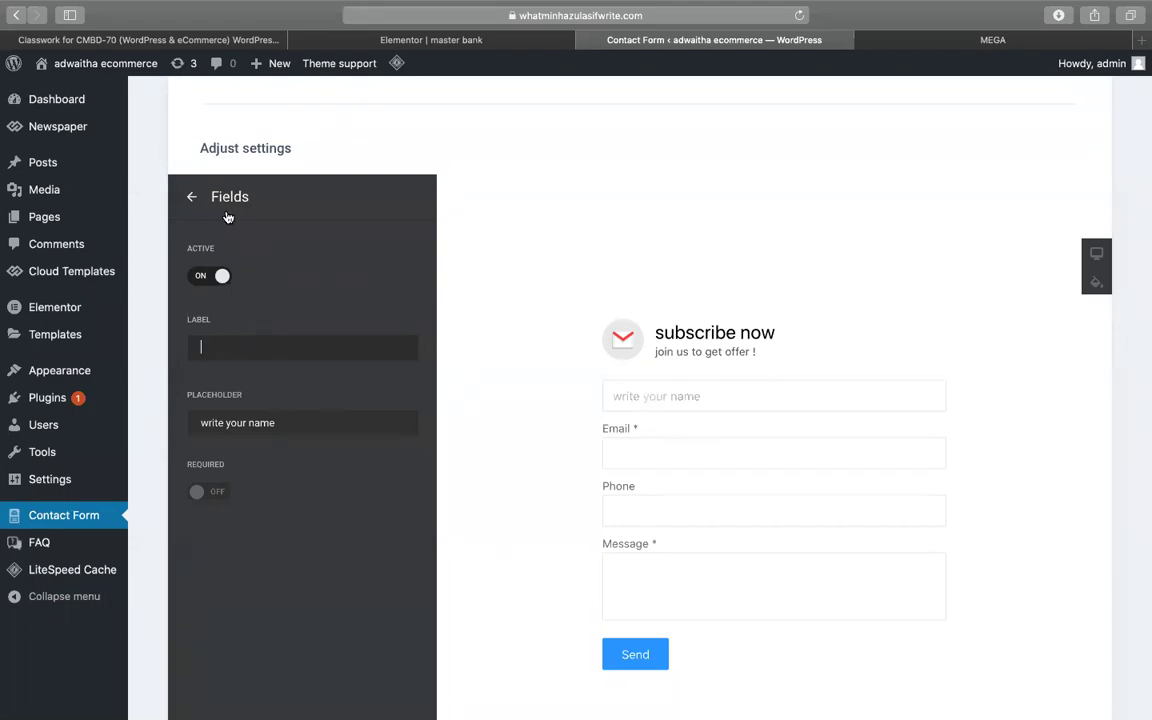
pyautogui.click(191, 197)
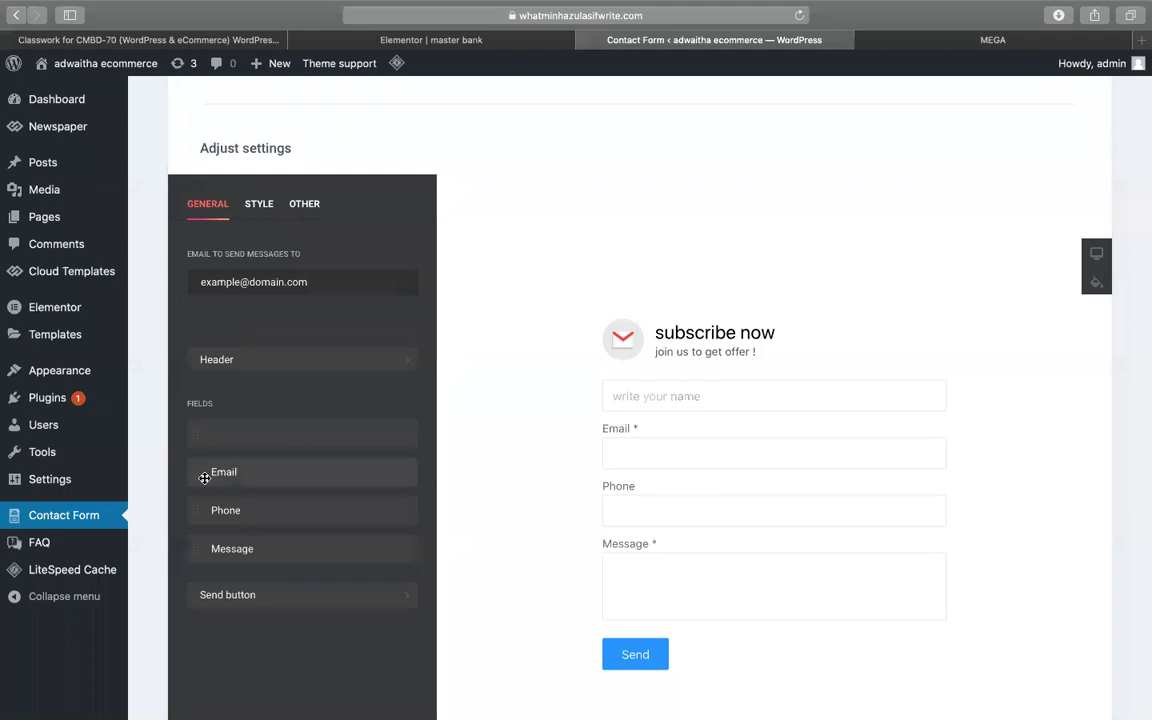
# - Remove the Email field's label and set its placeholder to 'Email'
pyautogui.click(240, 476)
pyautogui.press('BackSpace')
pyautogui.press('BackSpace')
pyautogui.press('BackSpace')
pyautogui.press('BackSpace')
pyautogui.press('BackSpace')
pyautogui.click(322, 419)
pyautogui.write('Email')
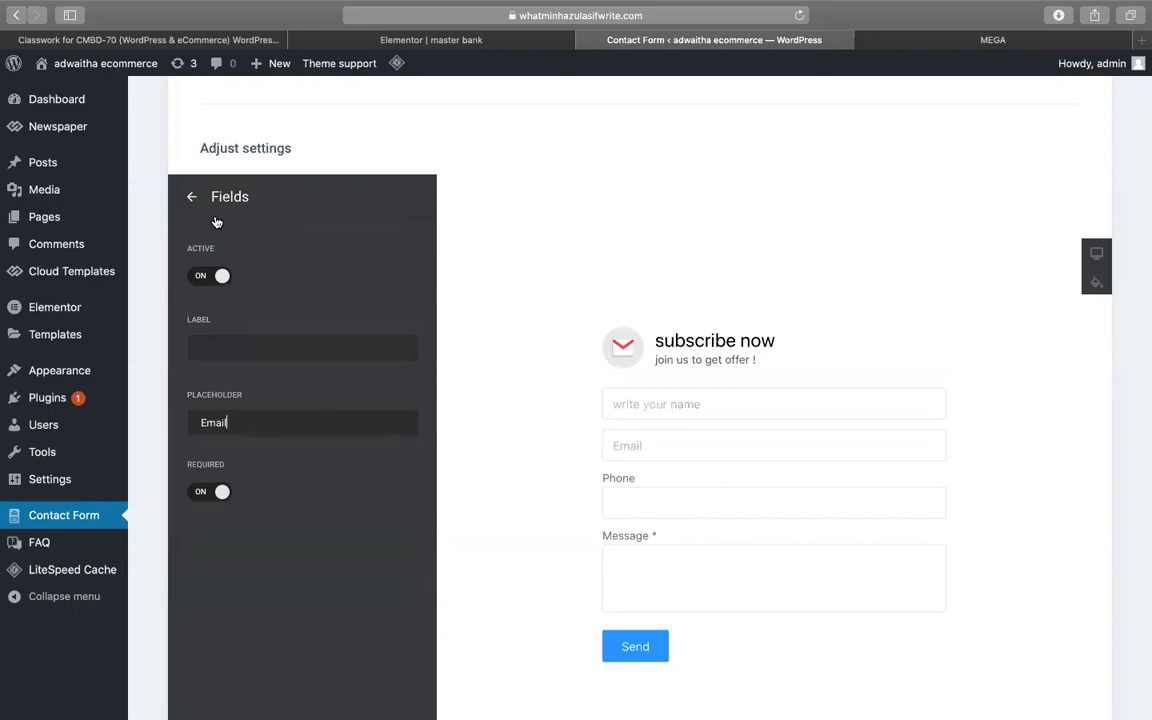
pyautogui.click(192, 197)
# - Switch the Phone field off so it no longer appears on the form
pyautogui.click(257, 525)
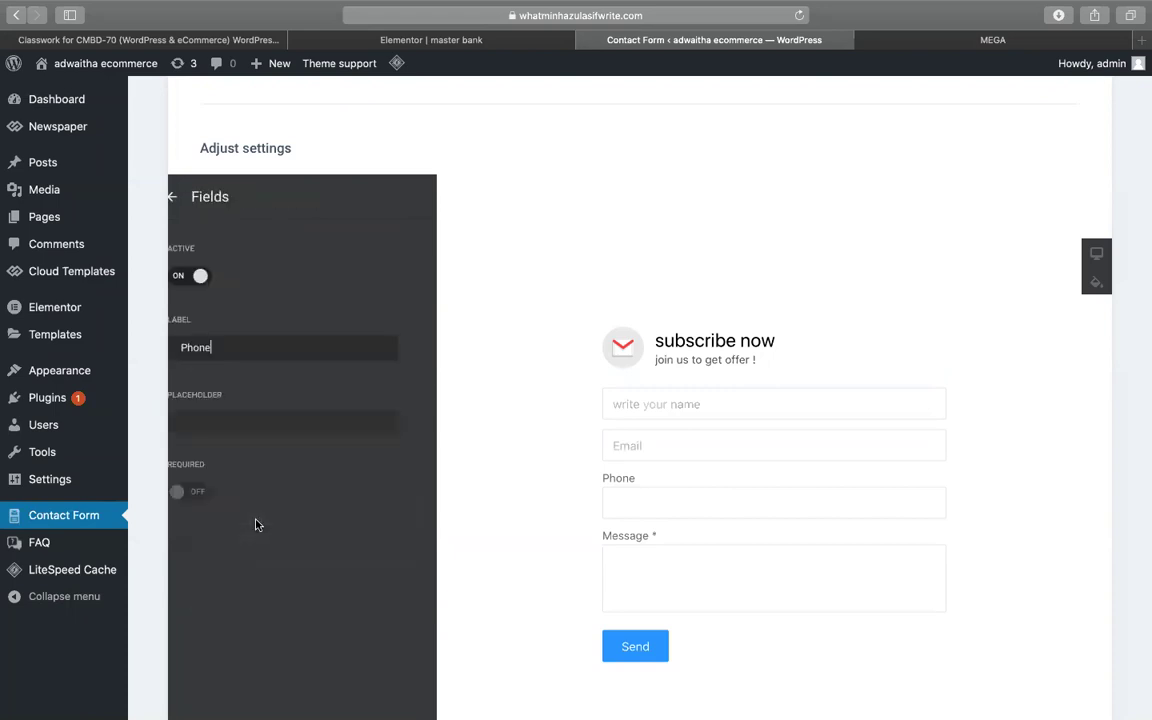
pyautogui.click(188, 199)
pyautogui.click(253, 450)
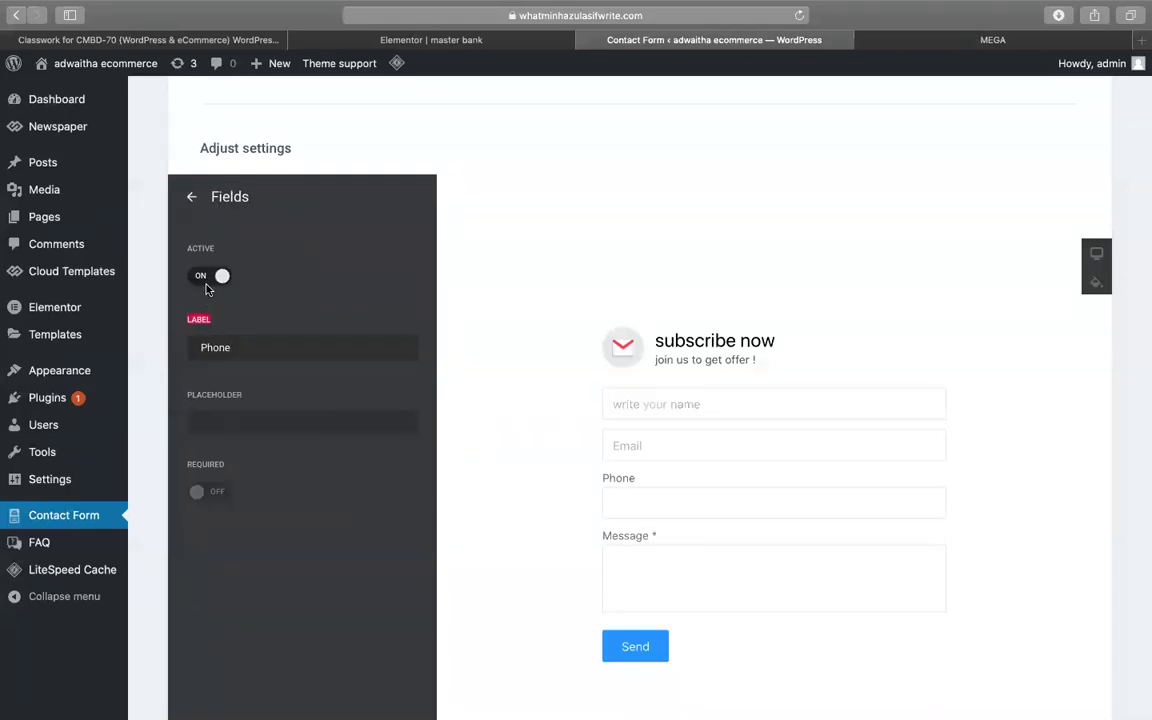
pyautogui.click(202, 285)
pyautogui.click(204, 287)
pyautogui.click(204, 287)
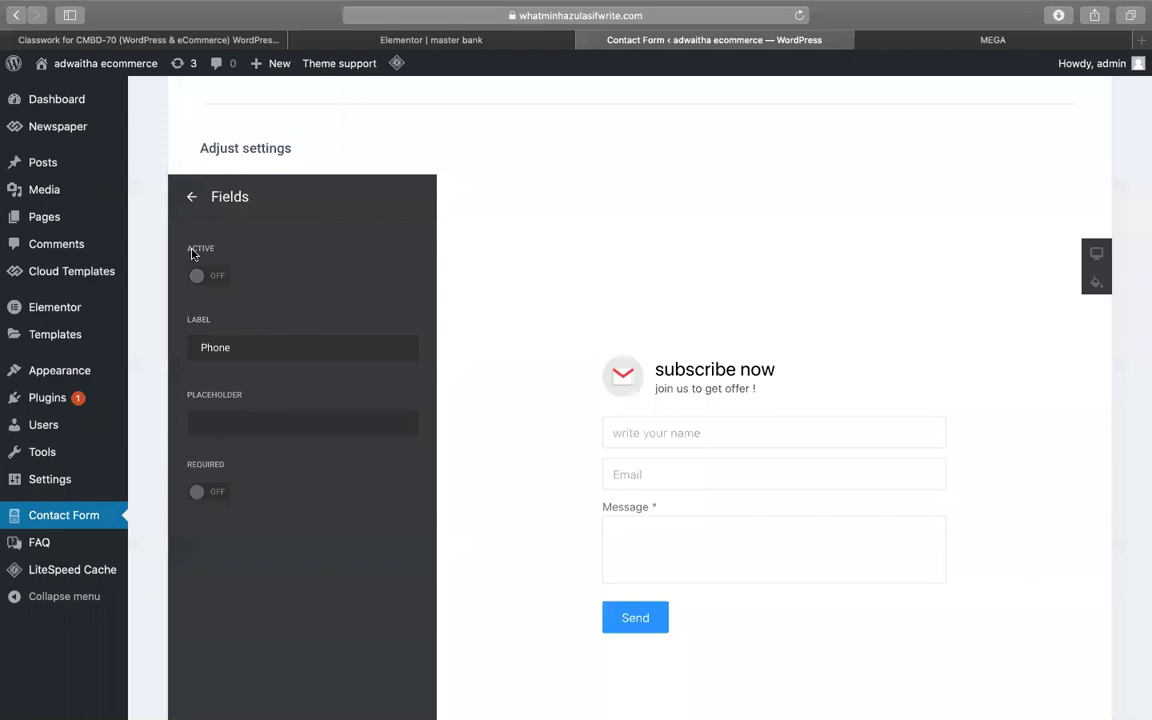
pyautogui.click(189, 196)
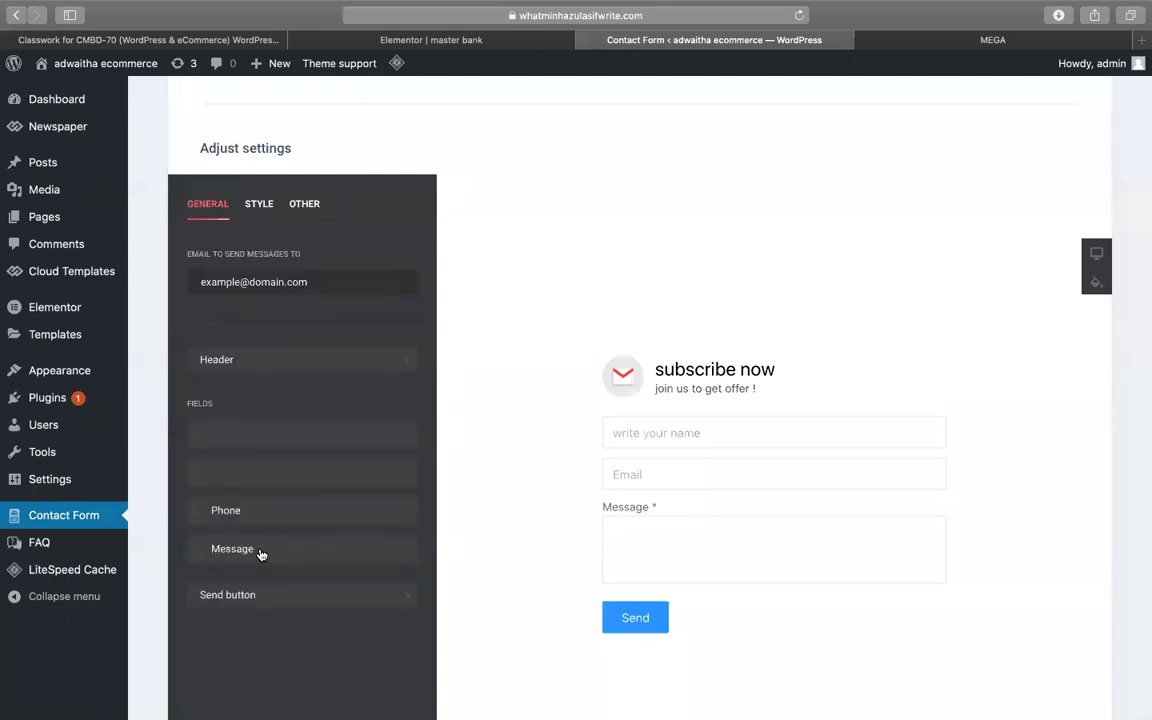
# - Clear the Message field's label, set its placeholder to 'Message', and keep it required
pyautogui.click(232, 549)
pyautogui.press('BackSpace')
pyautogui.press('BackSpace')
pyautogui.press('BackSpace')
pyautogui.press('BackSpace')
pyautogui.press('BackSpace')
pyautogui.press('BackSpace')
pyautogui.press('BackSpace')
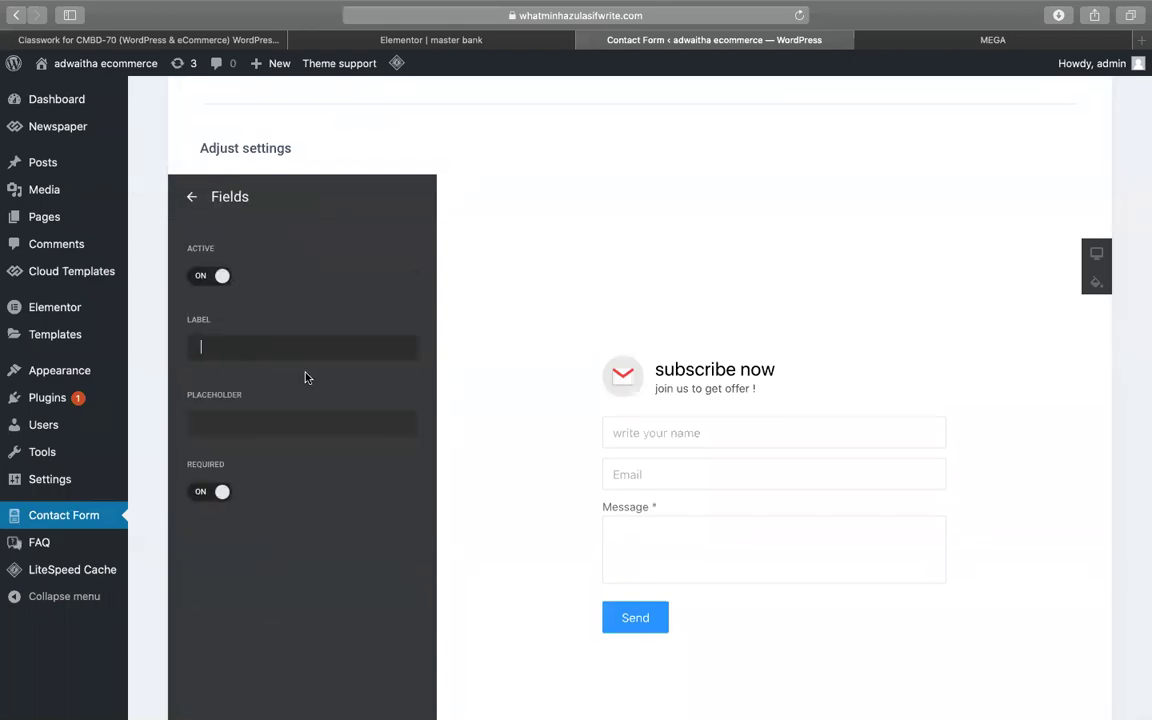
pyautogui.click(228, 420)
pyautogui.write('Message')
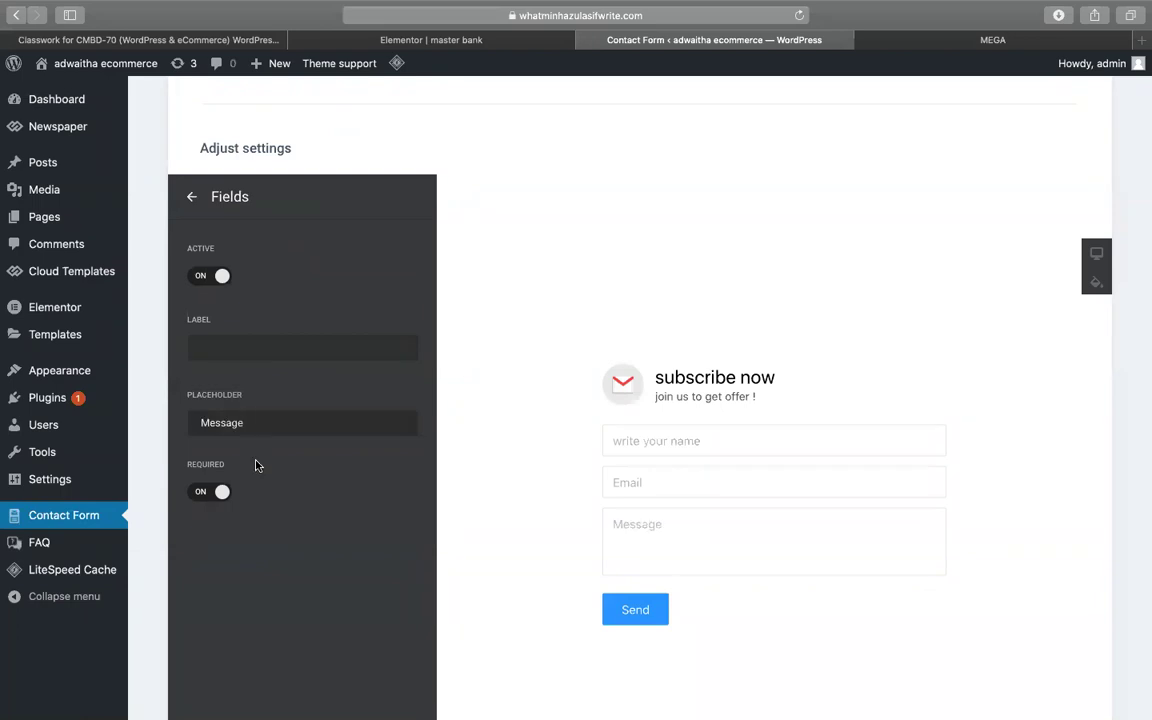
pyautogui.click(688, 568)
pyautogui.write('hk')
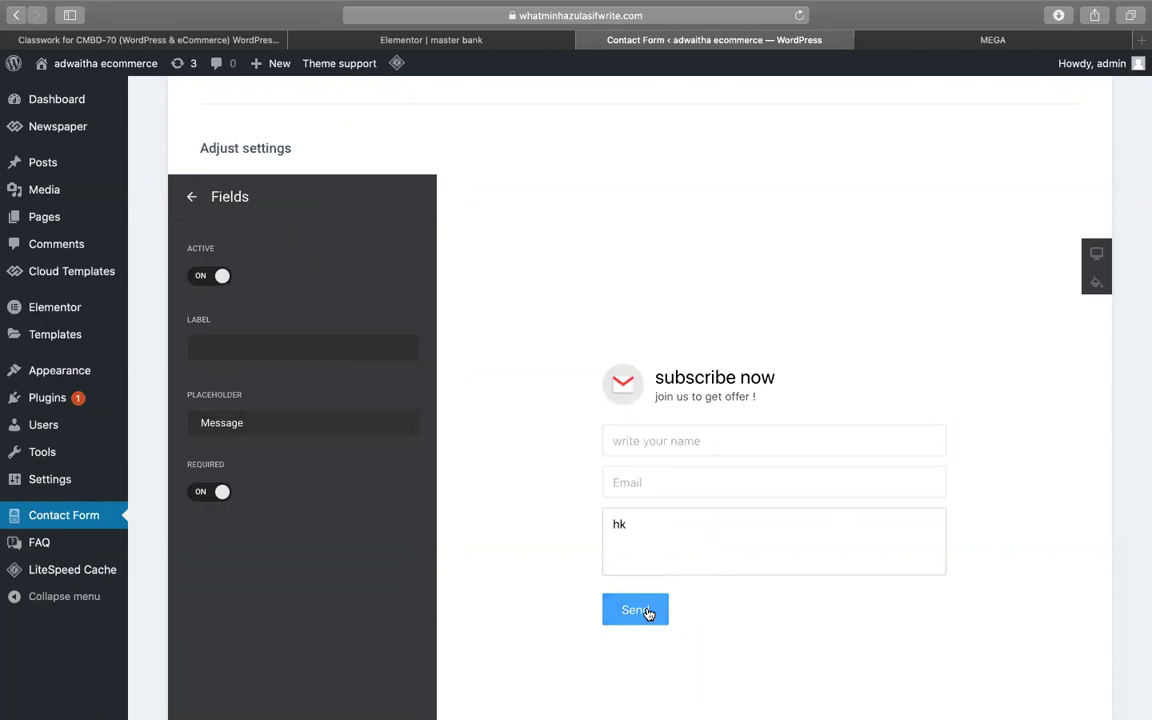
pyautogui.click(206, 494)
pyautogui.click(206, 496)
pyautogui.click(761, 525)
pyautogui.press('BackSpace')
pyautogui.press('BackSpace')
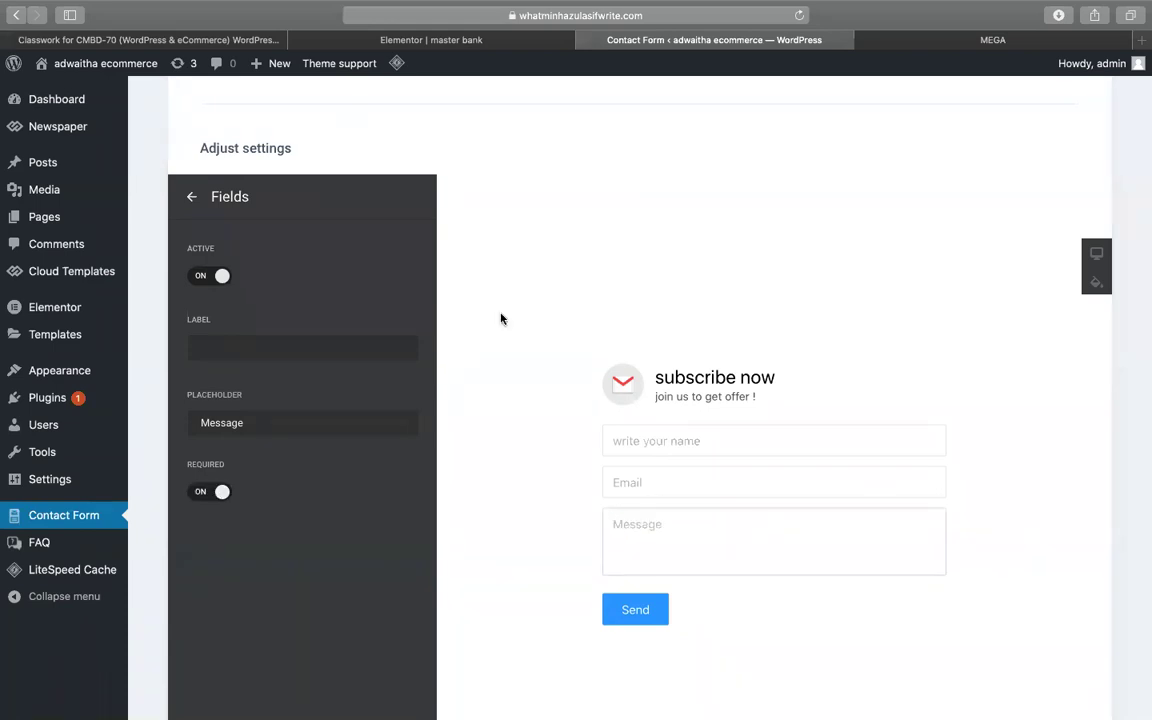
pyautogui.click(192, 197)
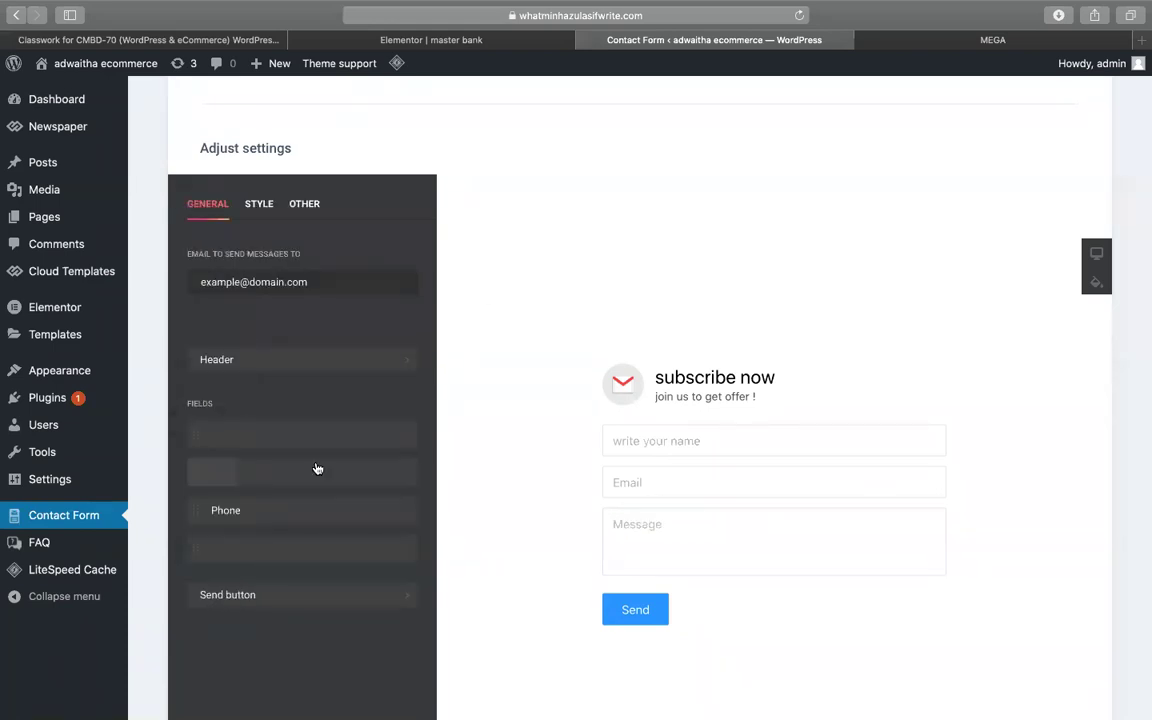
pyautogui.click(279, 563)
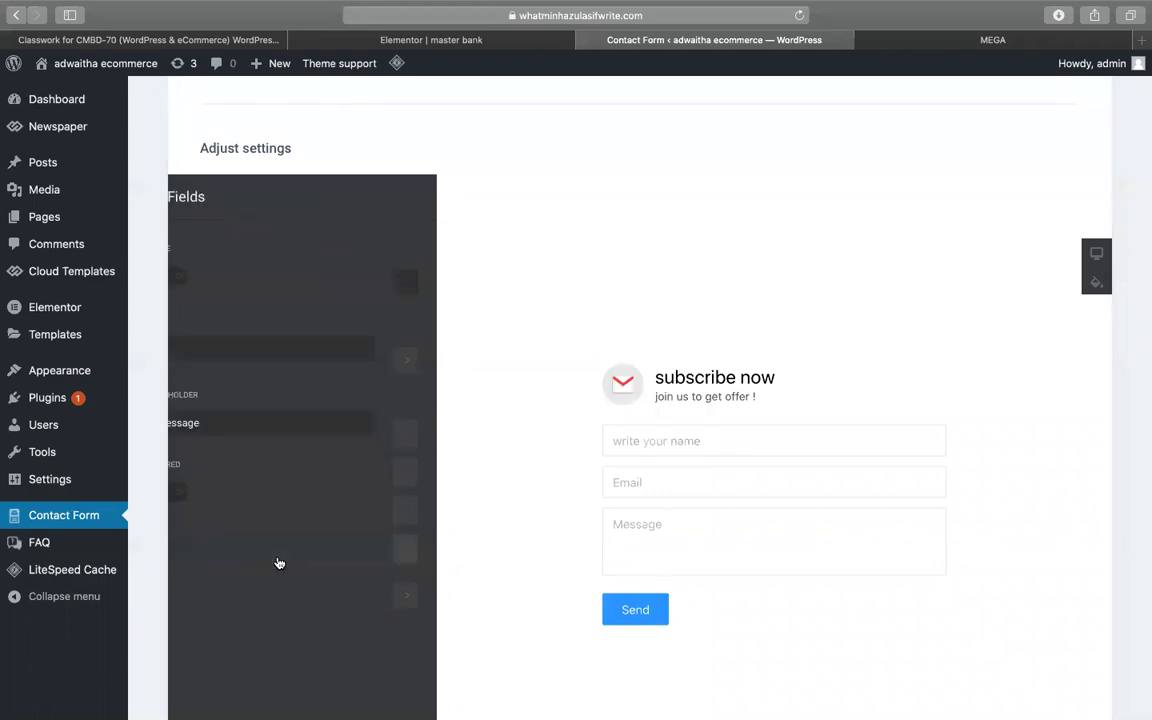
pyautogui.click(190, 200)
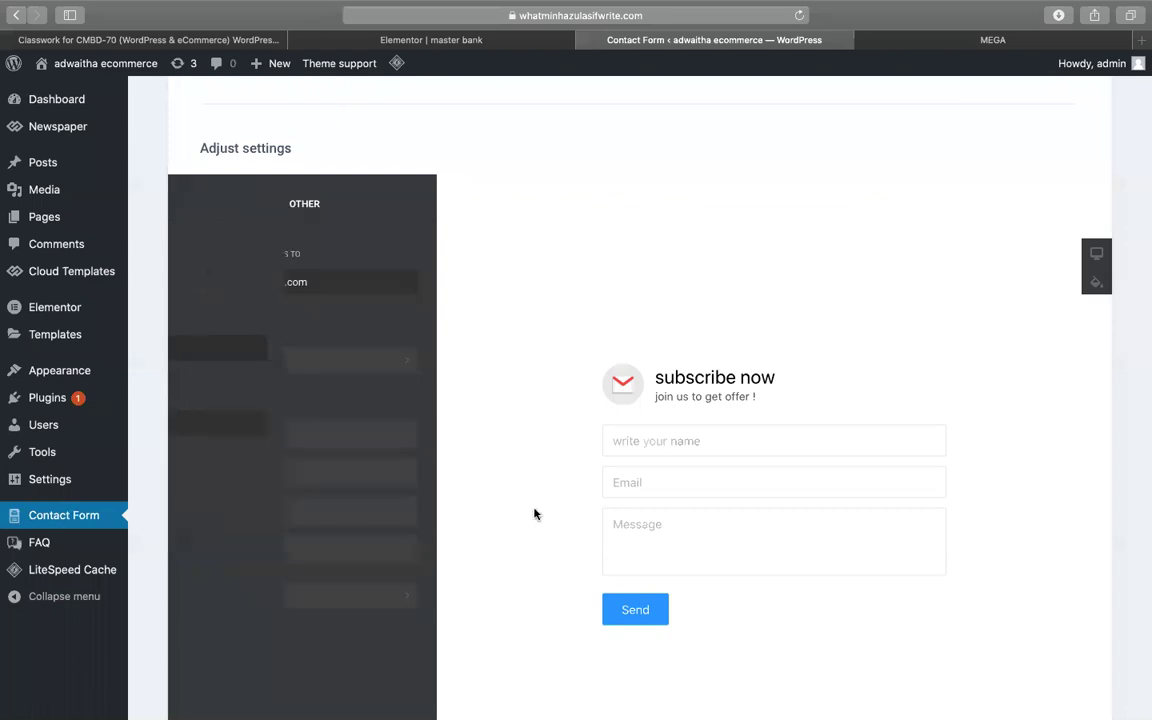
pyautogui.scroll(-2, 761, 589)
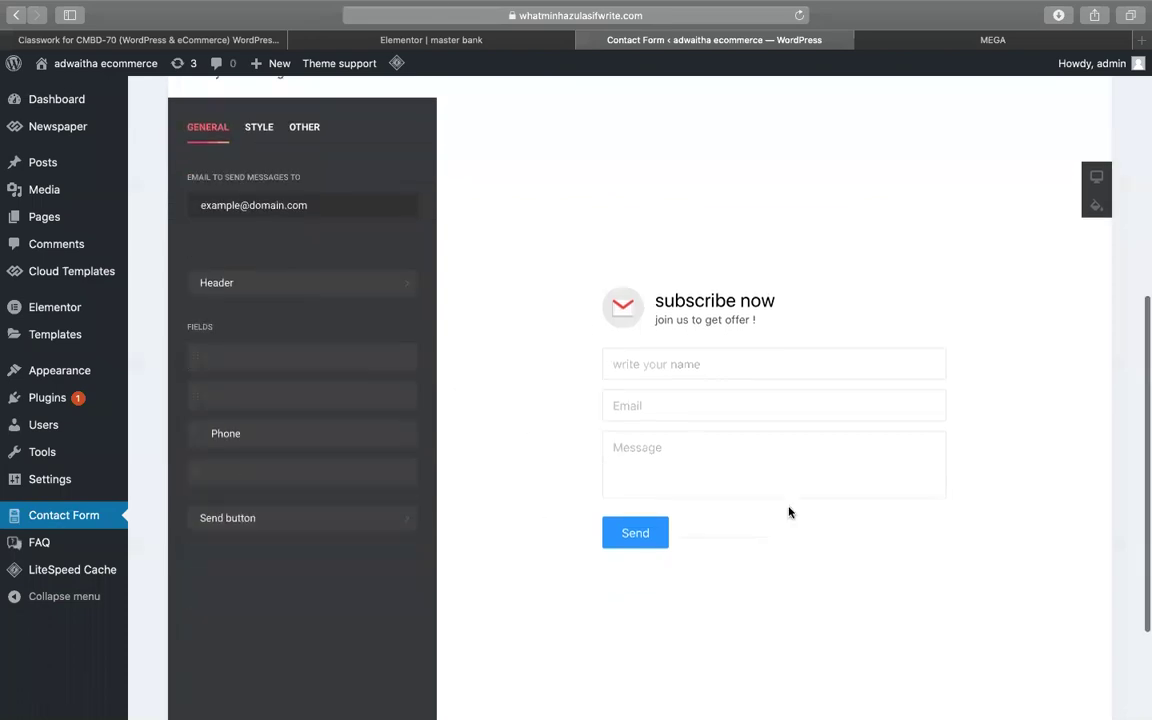
# - Change the submit button text from Send to 'JOIN NOW'
pyautogui.click(316, 500)
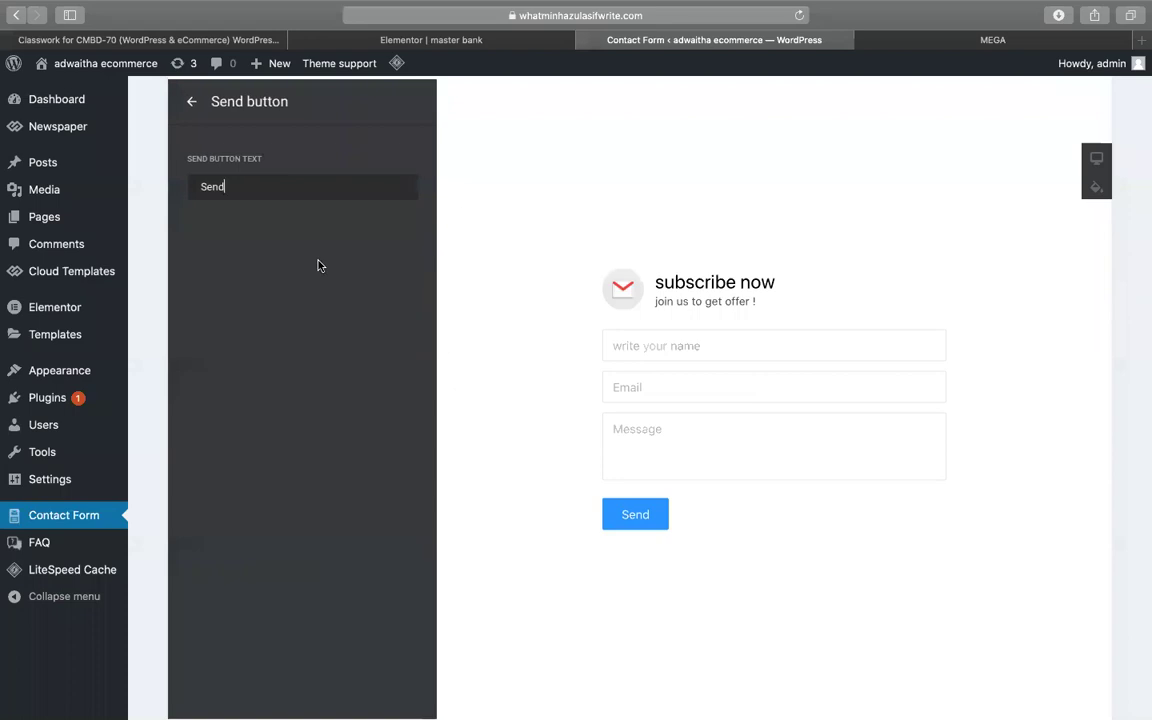
pyautogui.doubleClick(258, 187)
pyautogui.write('JOIIN')
pyautogui.press('BackSpace')
pyautogui.press('BackSpace')
pyautogui.press('BackSpace')
pyautogui.write('N NOW')
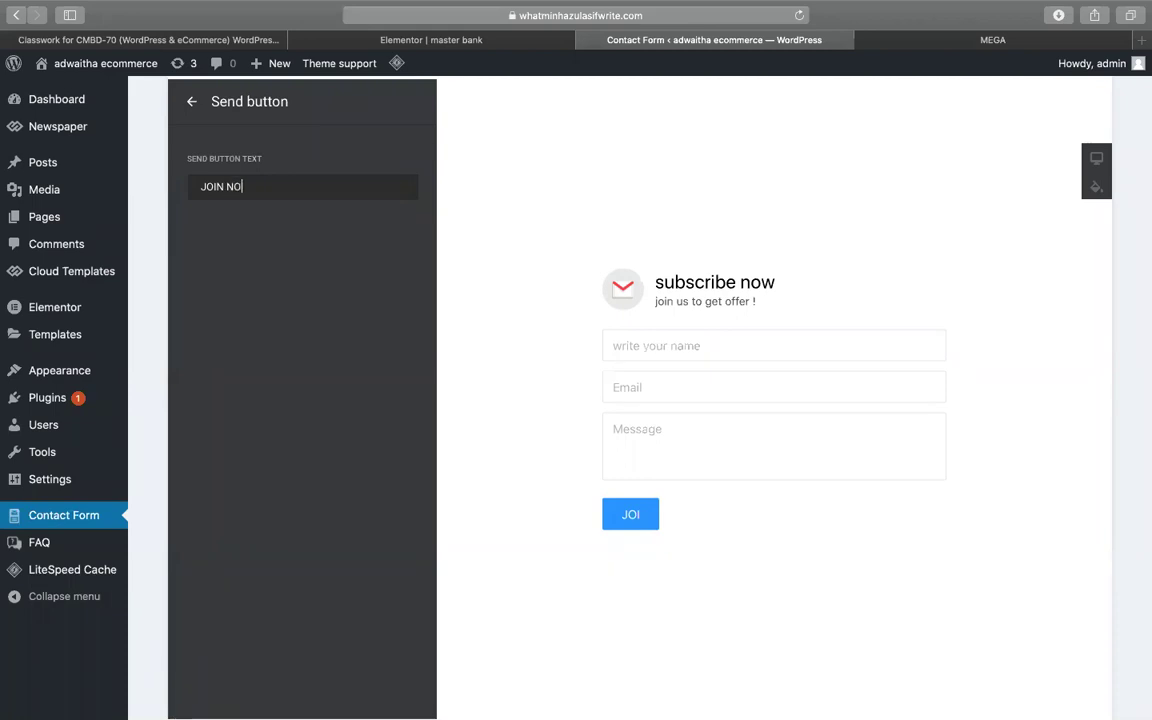
pyautogui.scroll(2, 465, 388)
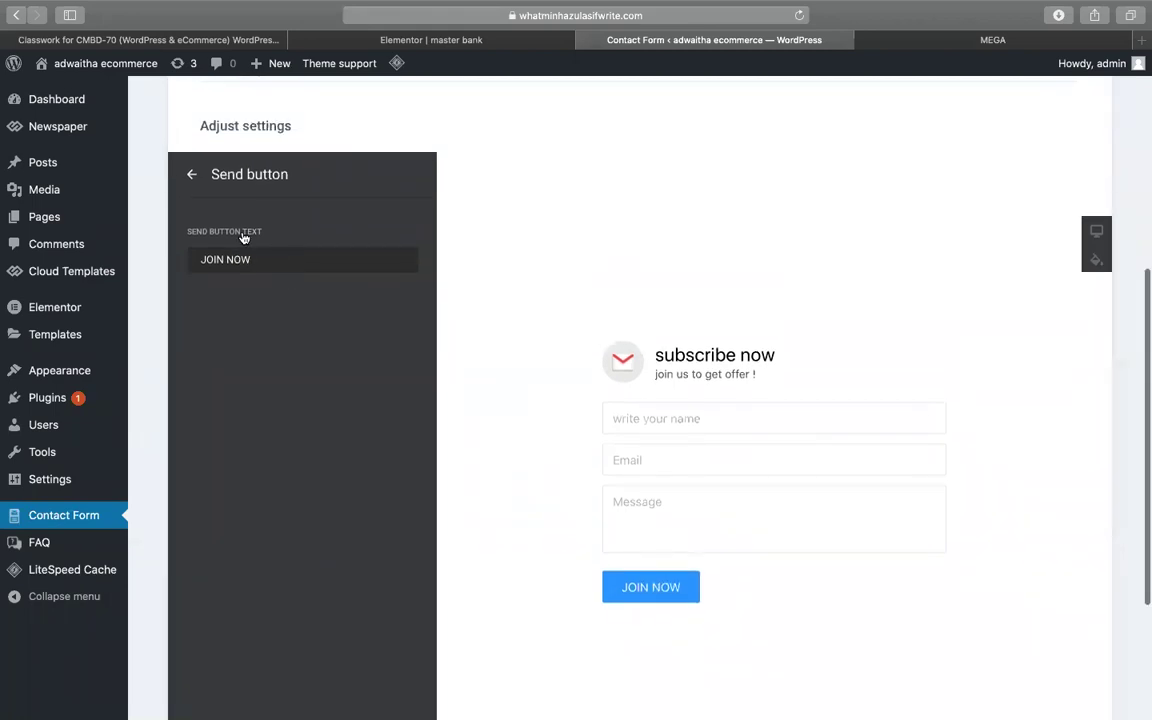
pyautogui.click(188, 175)
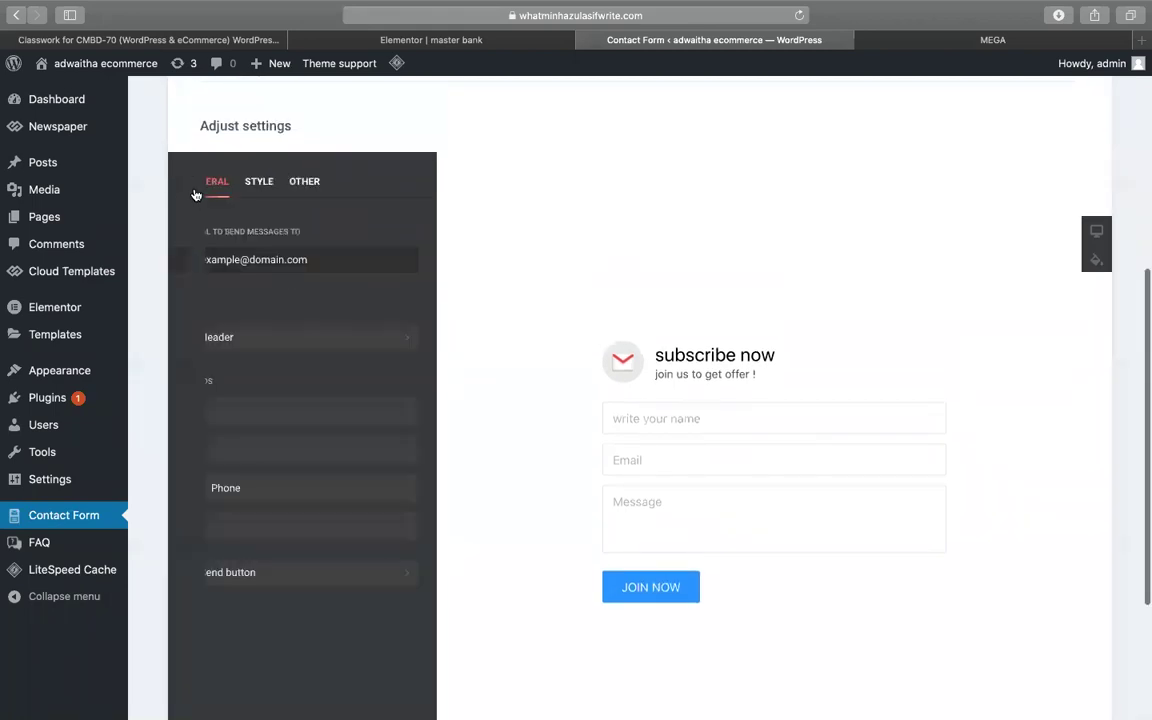
# - Try the Floating form layout, then return to Inline
pyautogui.click(259, 181)
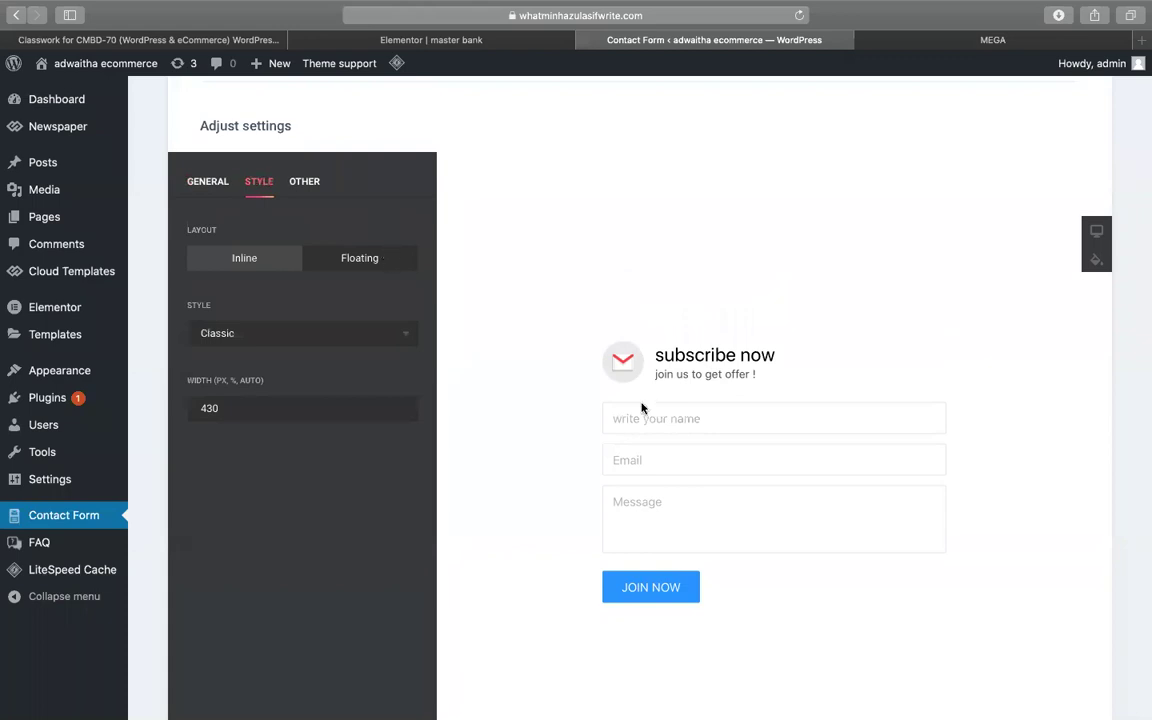
pyautogui.click(383, 262)
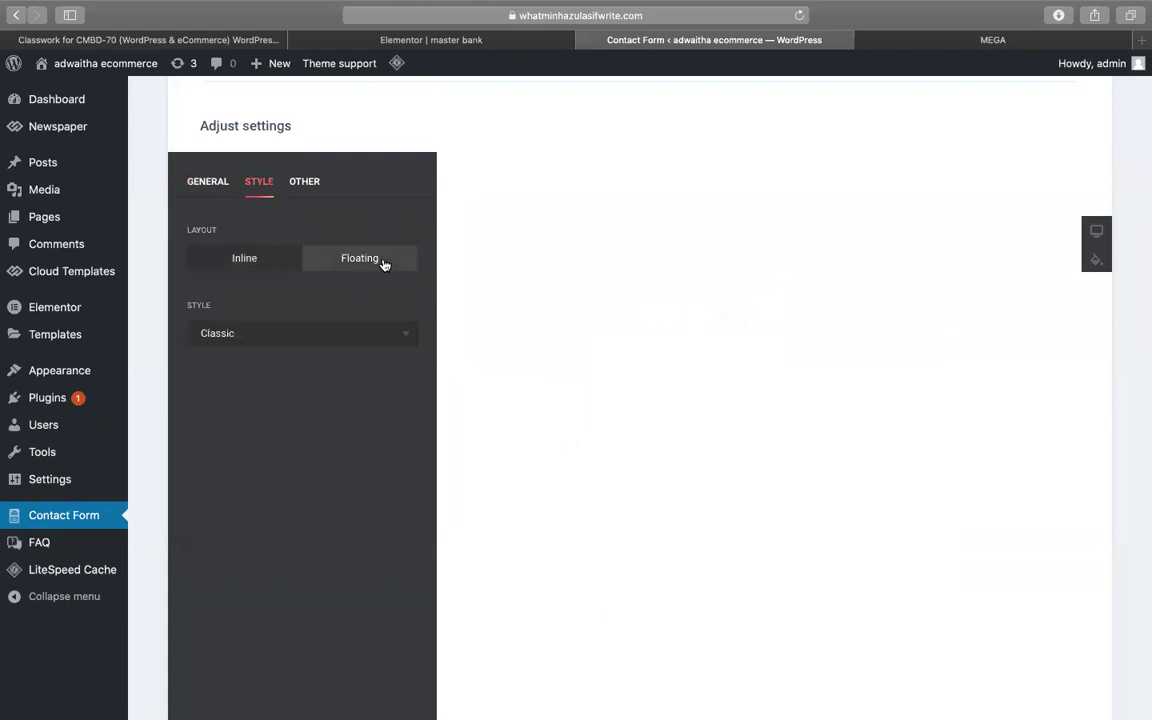
pyautogui.scroll(-2, 676, 417)
pyautogui.scroll(5, 676, 417)
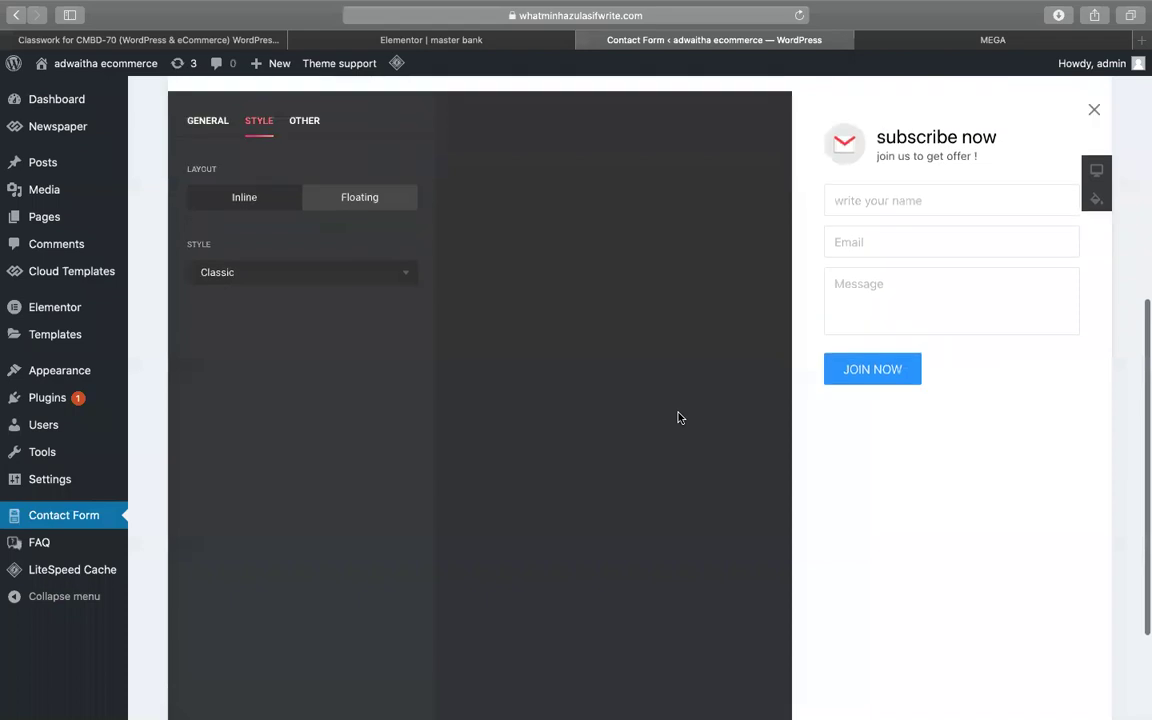
pyautogui.scroll(-3, 828, 504)
pyautogui.scroll(3, 830, 505)
pyautogui.scroll(-2, 841, 510)
pyautogui.scroll(-1, 843, 499)
pyautogui.scroll(3, 856, 316)
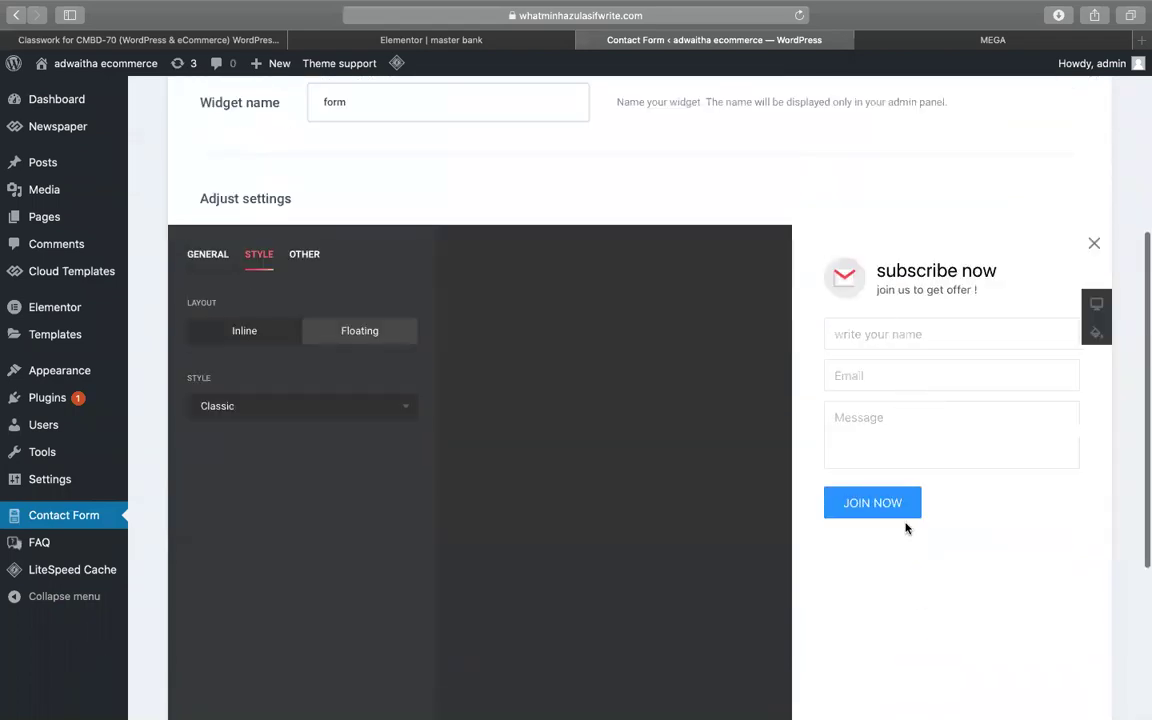
pyautogui.click(251, 335)
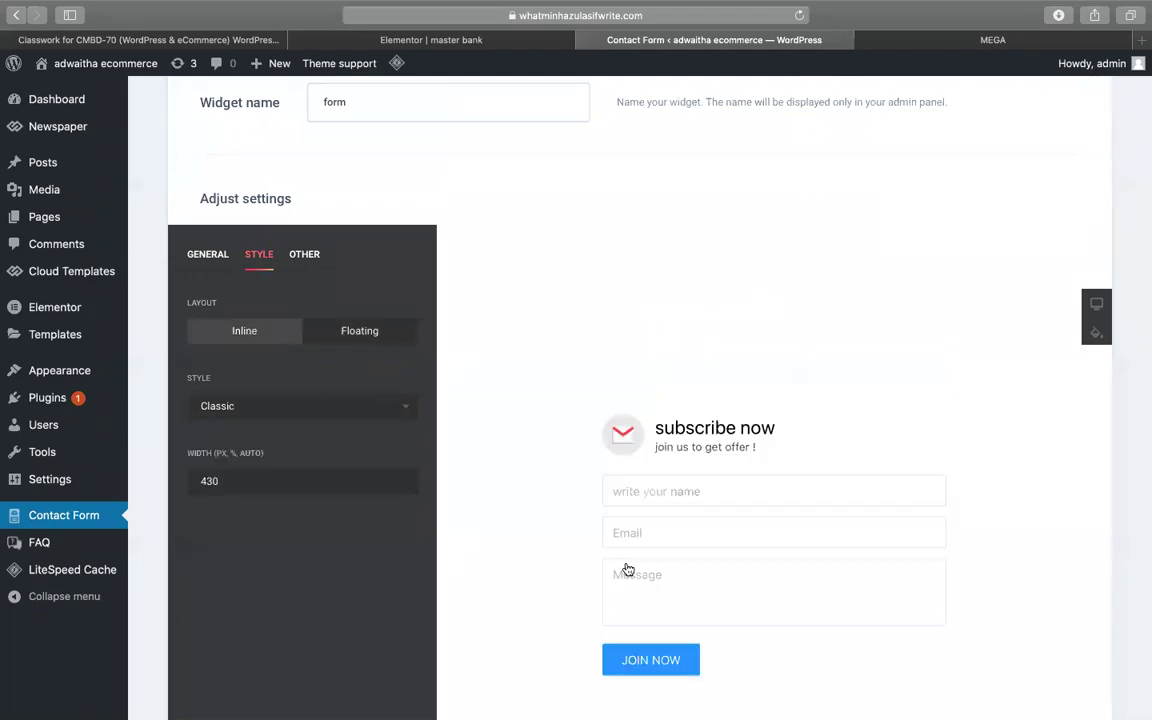
pyautogui.scroll(-1, 660, 475)
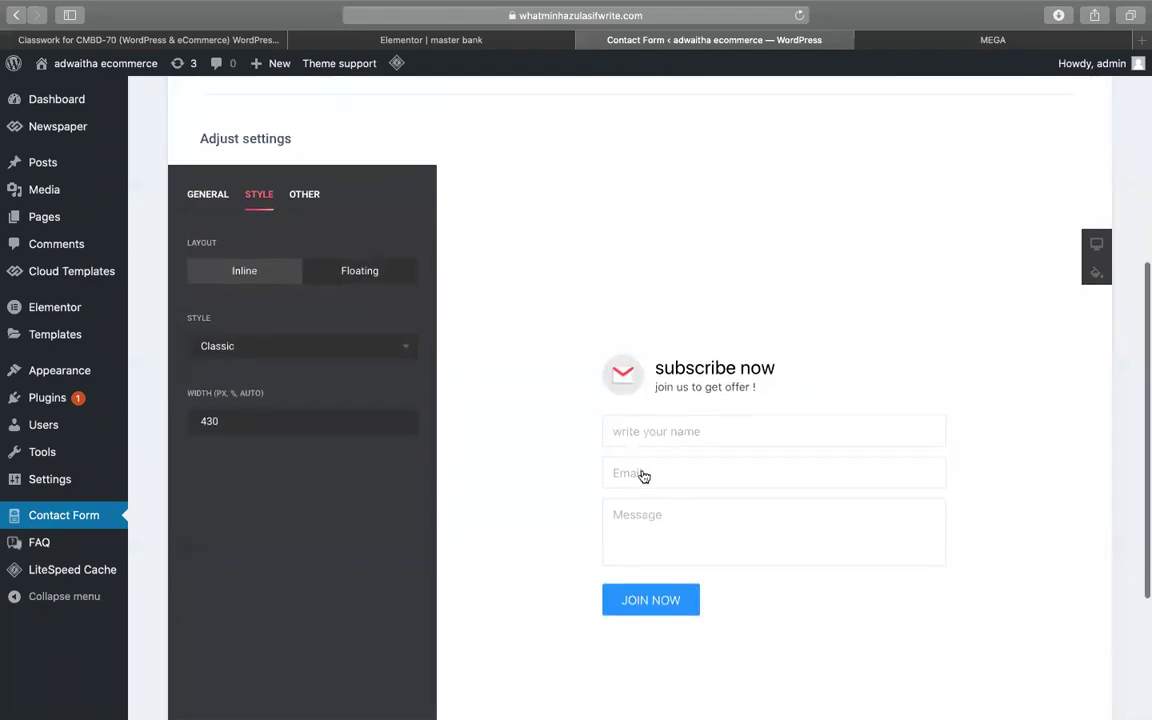
# - Set the form width to 500, replacing 430
pyautogui.click(236, 427)
pyautogui.doubleClick(236, 427)
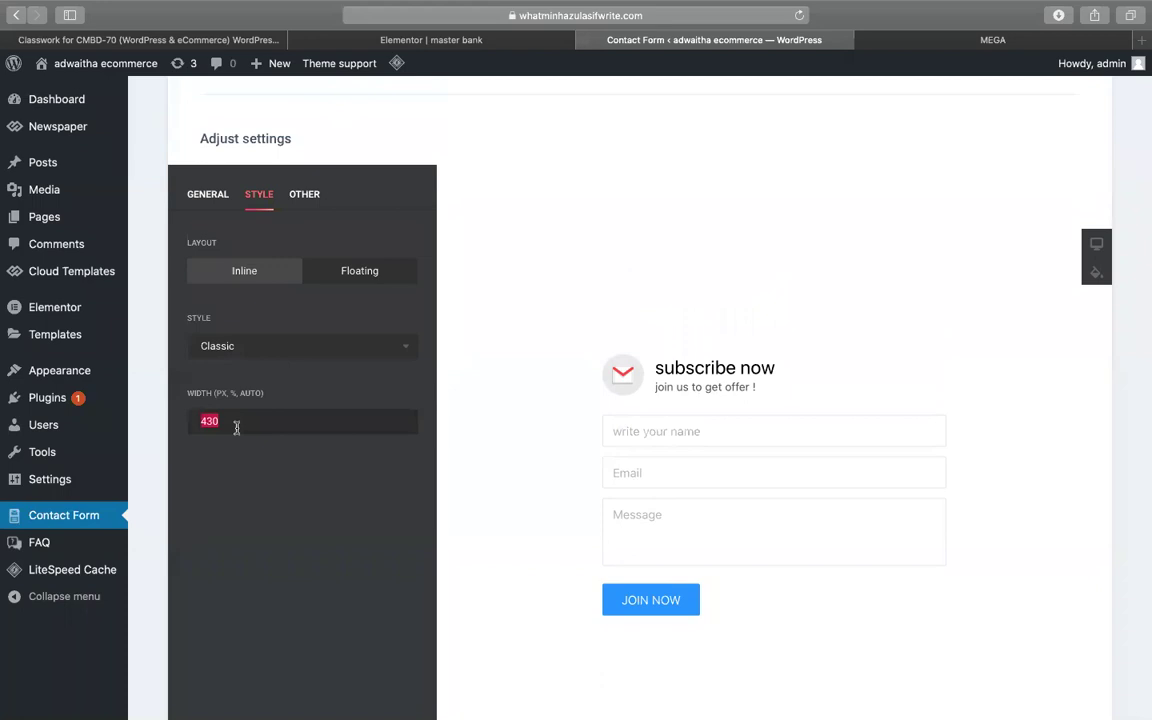
pyautogui.write('600')
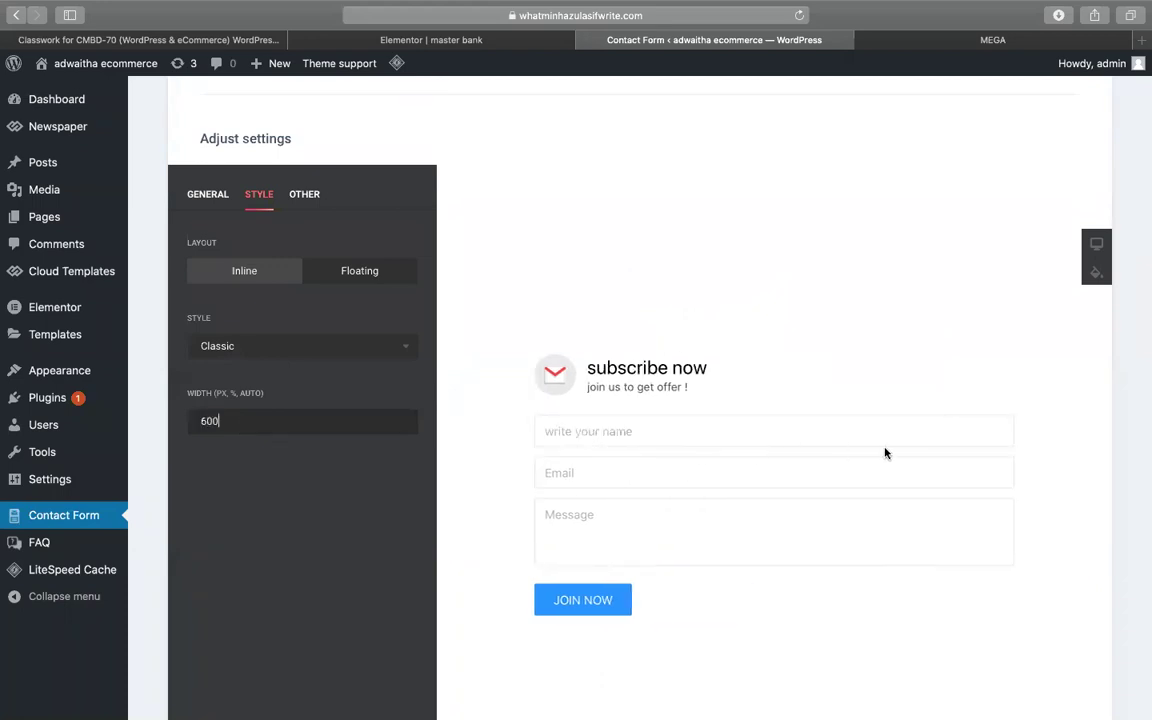
pyautogui.press('BackSpace')
pyautogui.press('BackSpace')
pyautogui.press('BackSpace')
pyautogui.write('500')
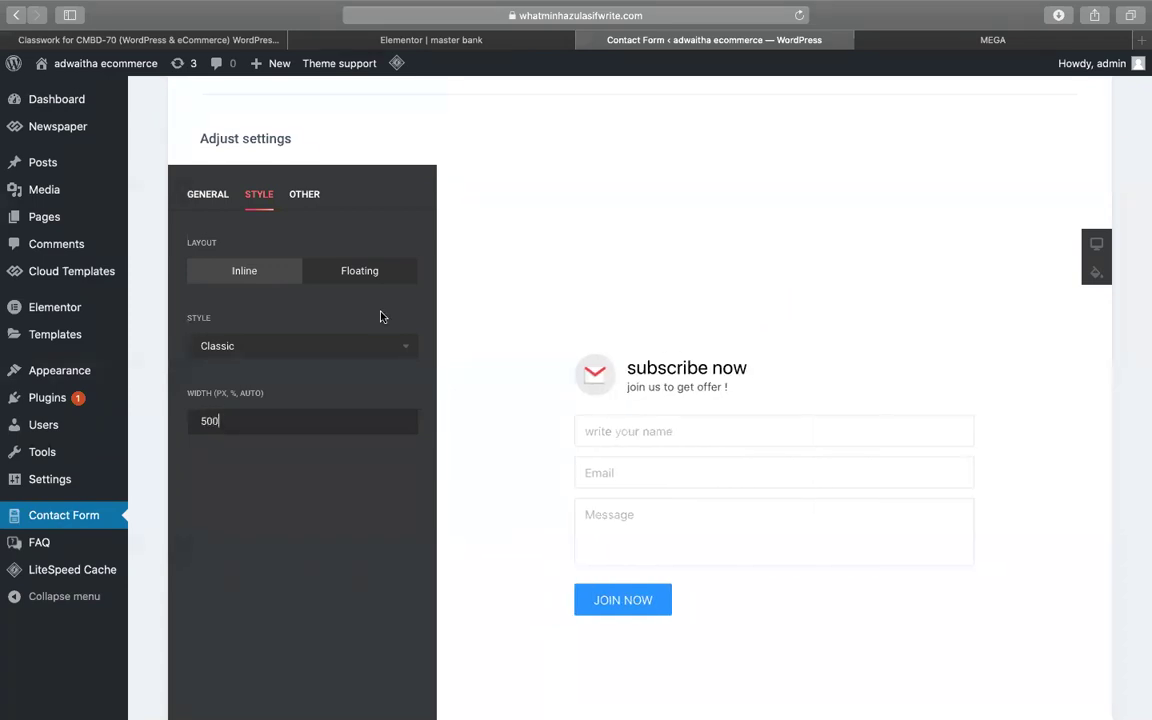
pyautogui.click(311, 196)
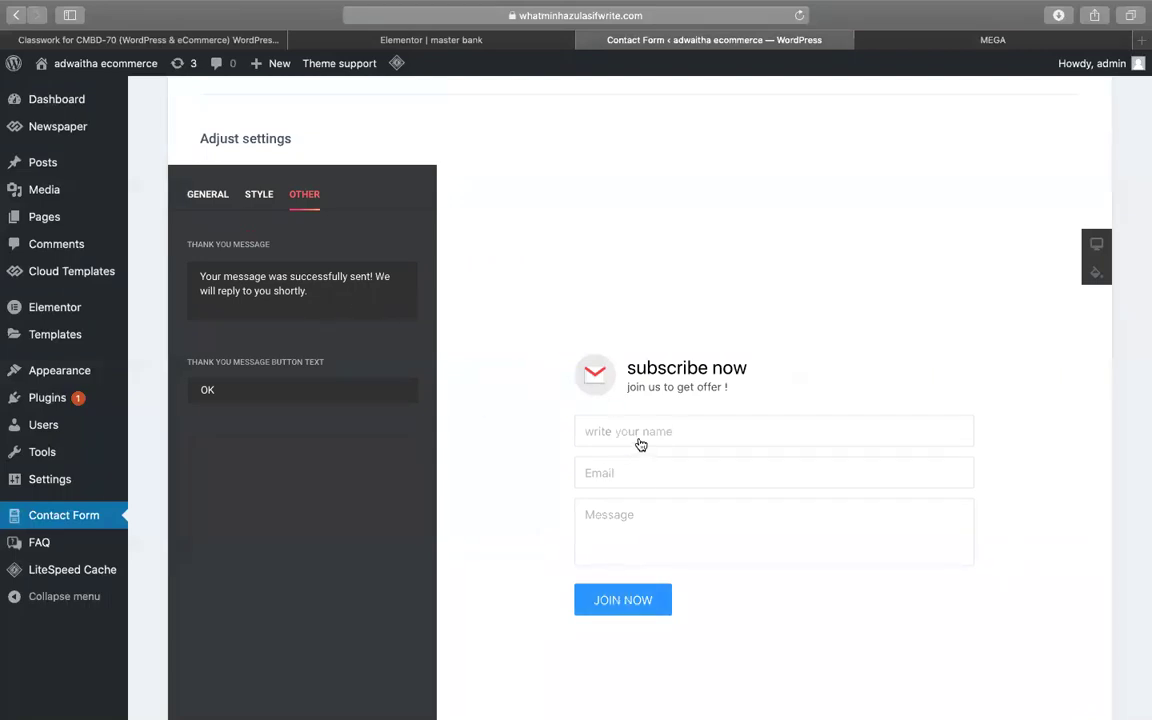
# - Replace the form's thank-you message with 'thanks for subscribing!'
pyautogui.click(337, 293)
pyautogui.press('super+a')
pyautogui.write('thank')
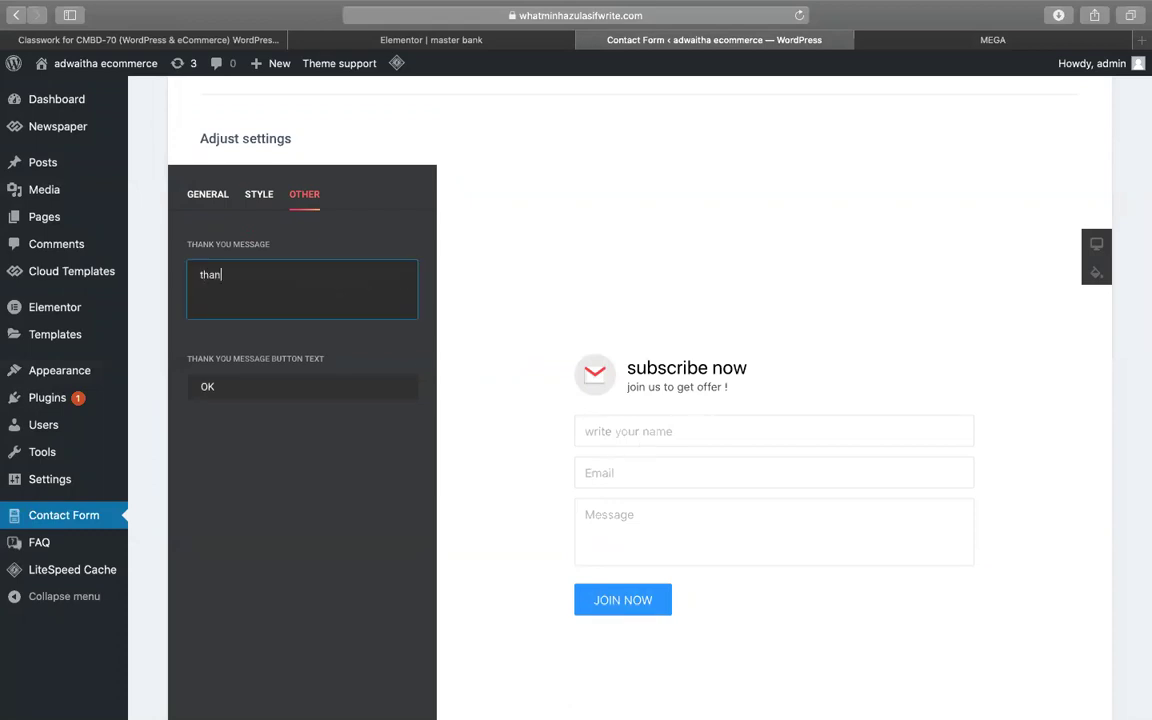
pyautogui.press('BackSpace')
pyautogui.write('ks for subscribing!')
# - Save the contact form widget and copy its shortcode [elfsight_contact_form id="1"]
pyautogui.scroll(-5, 521, 510)
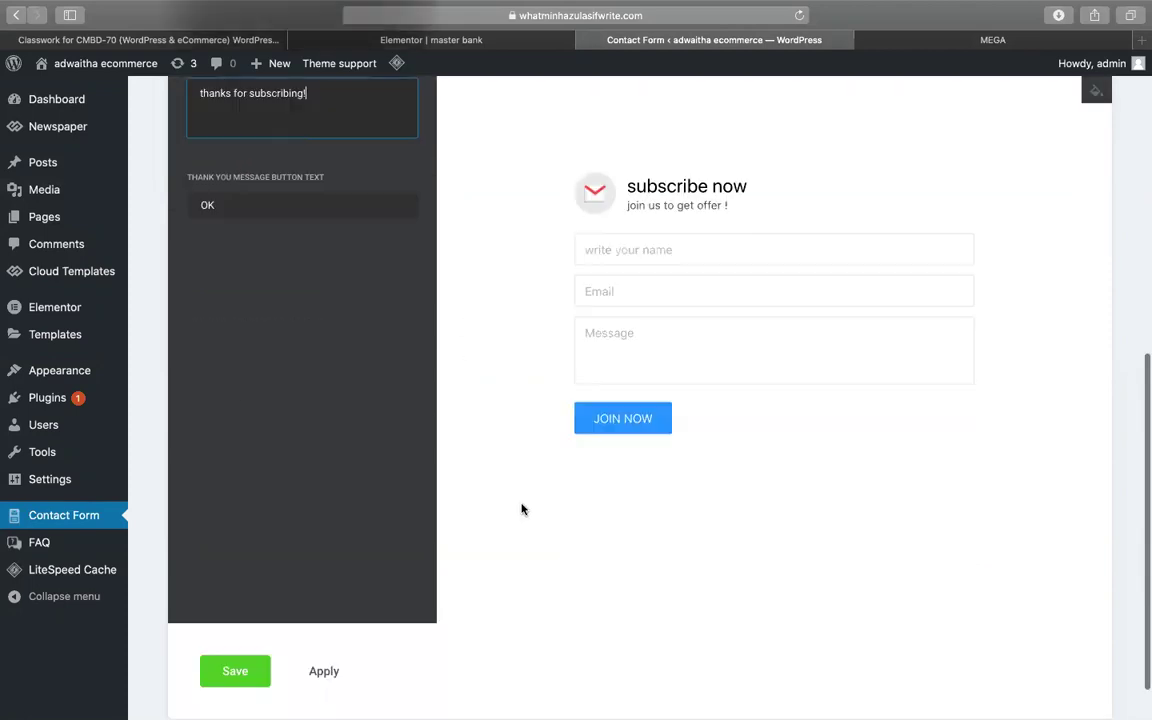
pyautogui.click(232, 614)
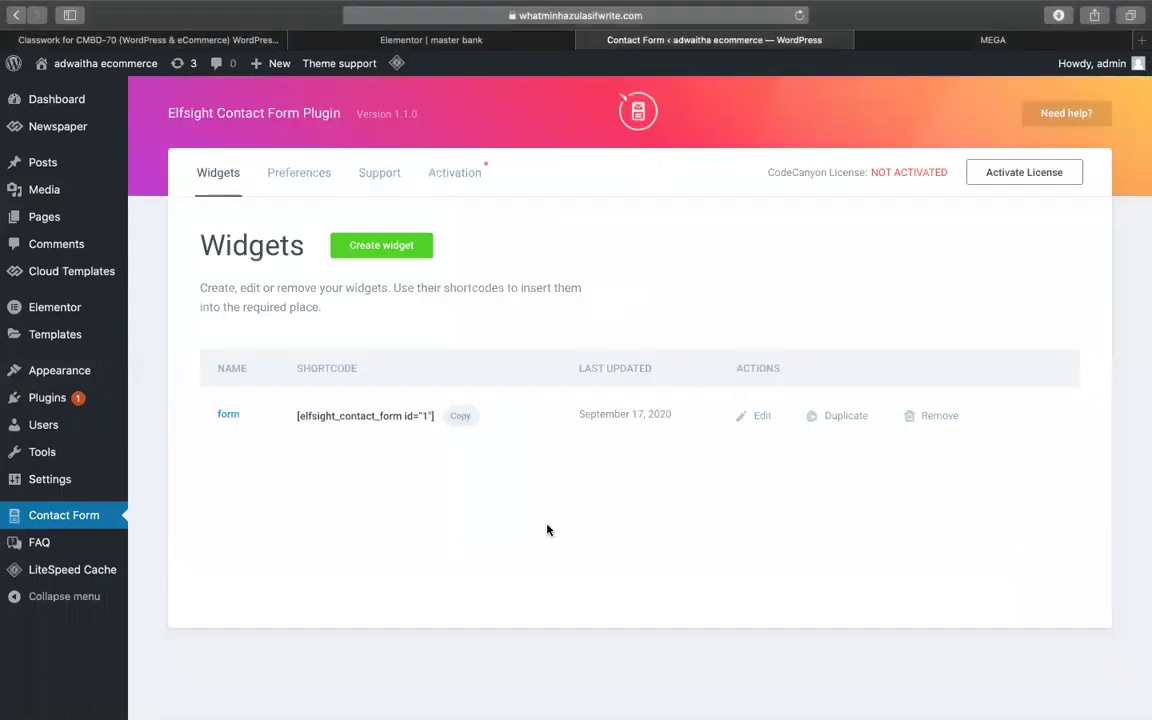
pyautogui.click(462, 419)
pyautogui.click(464, 416)
pyautogui.click(464, 415)
pyautogui.click(470, 44)
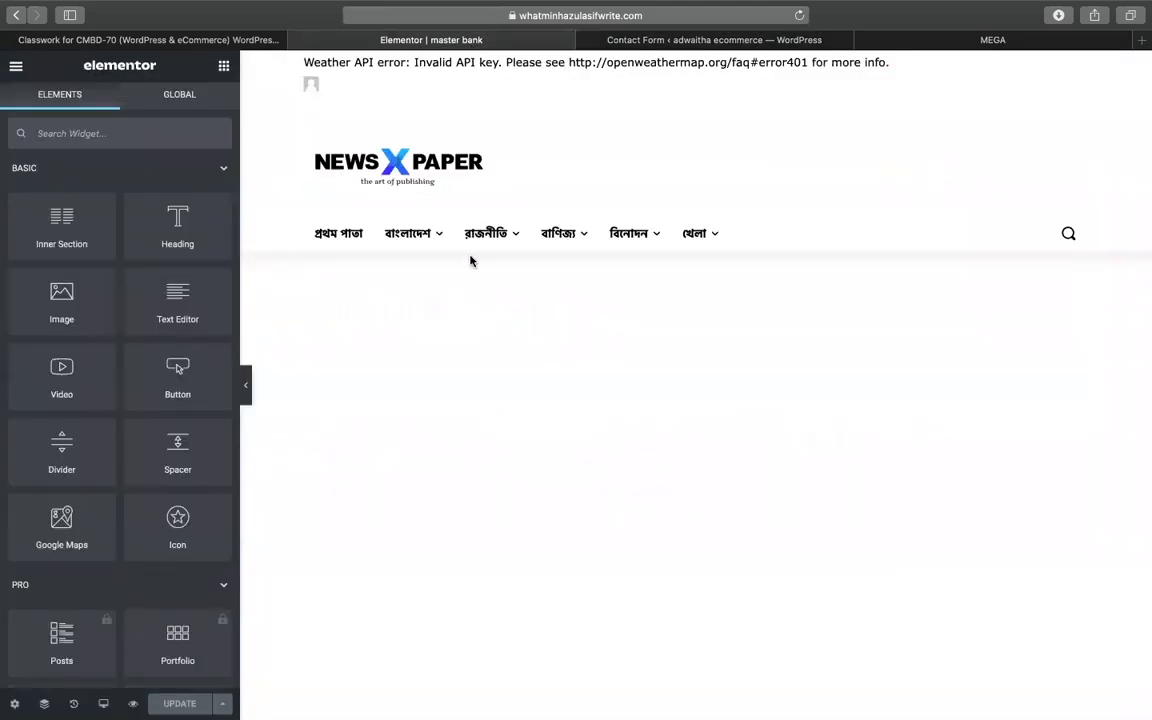
# - Add a new single-column section below the FAQ shortcode section on the master bank page
pyautogui.scroll(-5, 463, 440)
pyautogui.scroll(2, 468, 483)
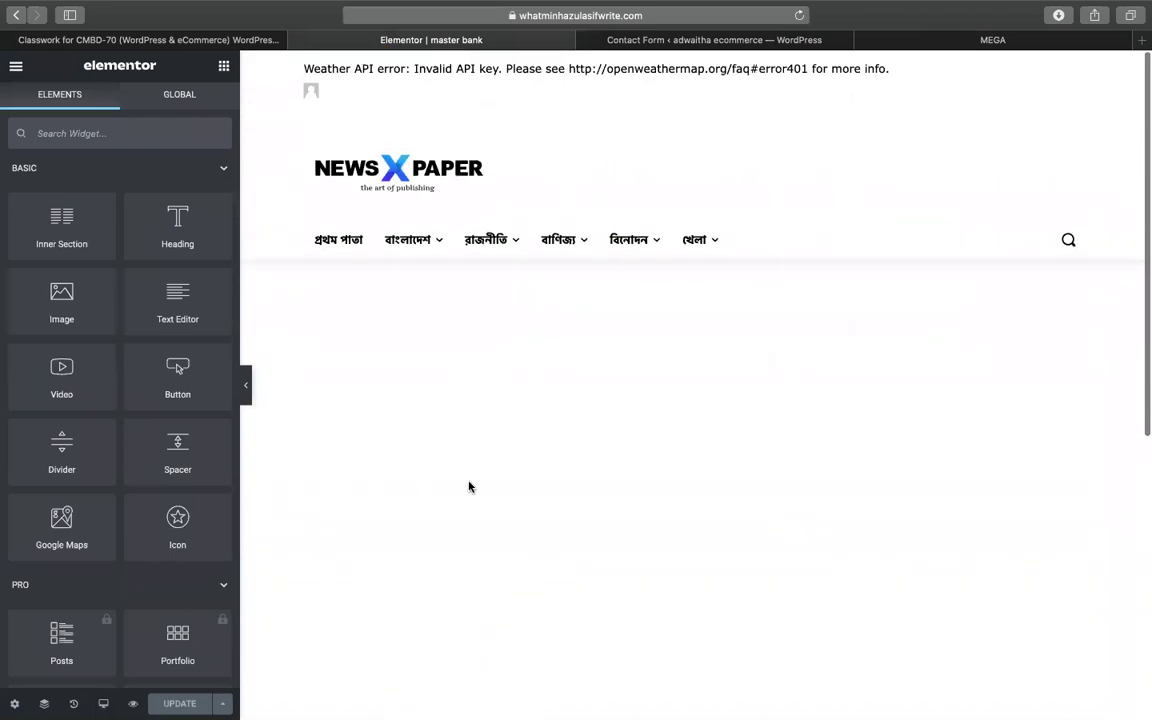
pyautogui.scroll(-3, 429, 451)
pyautogui.scroll(2, 429, 451)
pyautogui.scroll(-4, 429, 452)
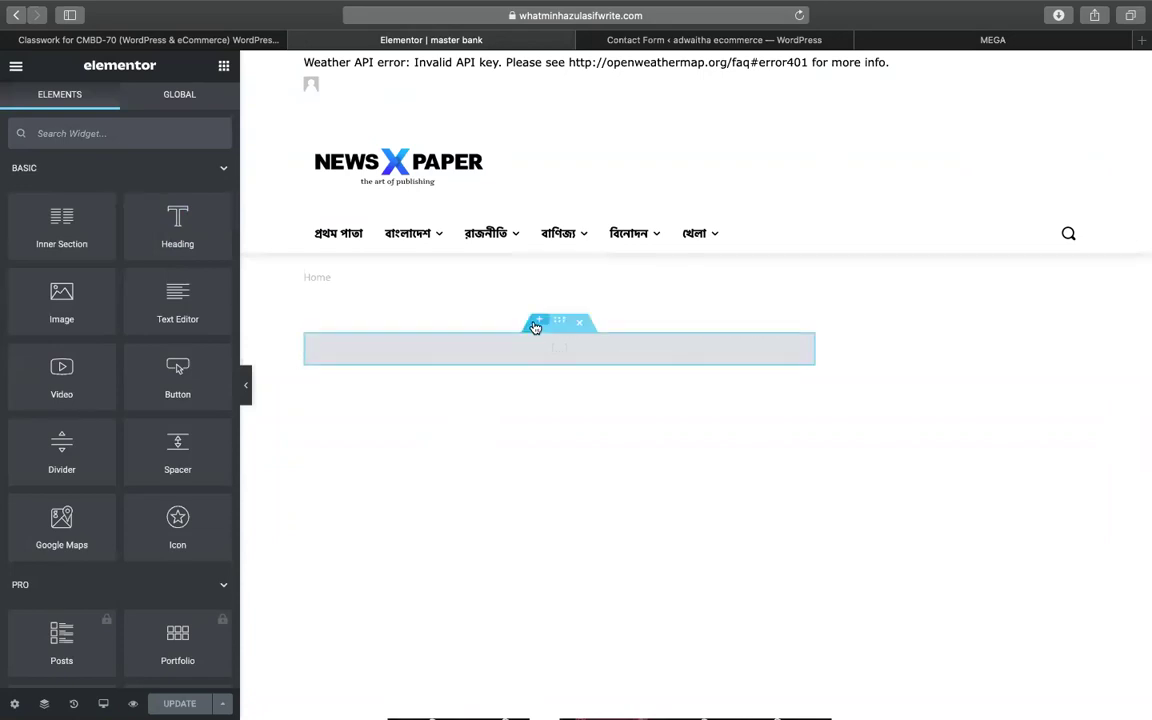
pyautogui.click(535, 327)
pyautogui.click(775, 372)
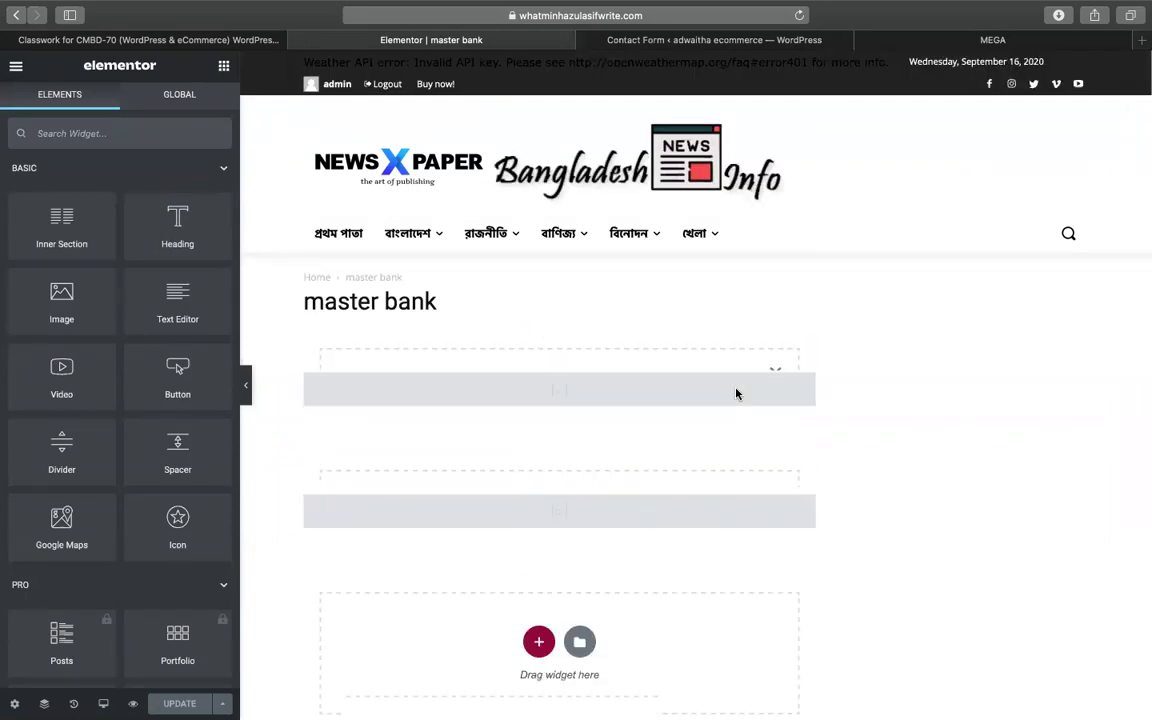
pyautogui.click(537, 478)
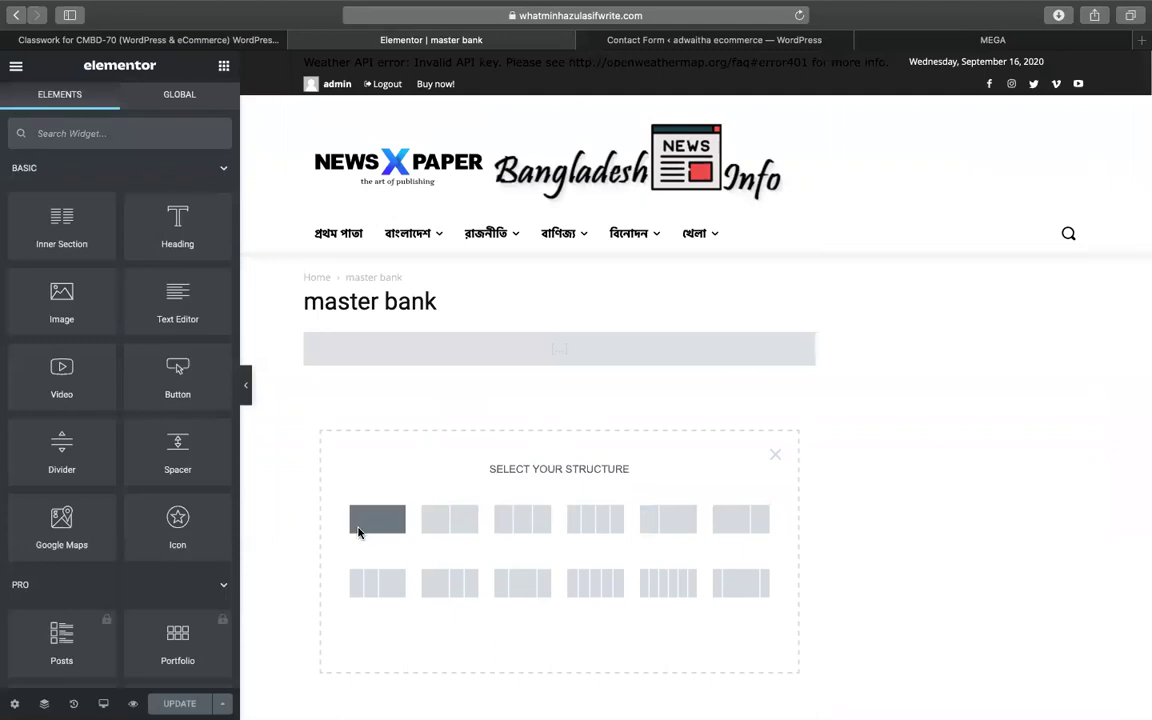
pyautogui.click(358, 530)
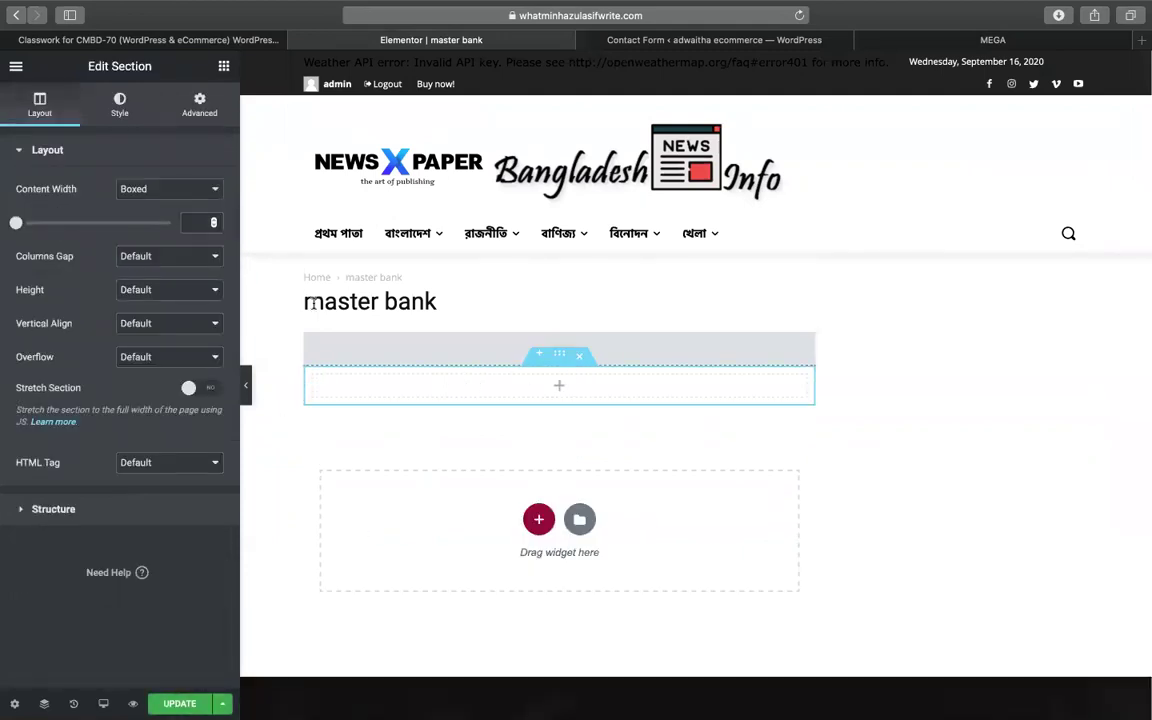
# - Give the new section a 100 px margin in its Advanced settings
pyautogui.click(182, 109)
pyautogui.click(43, 218)
pyautogui.write('100')
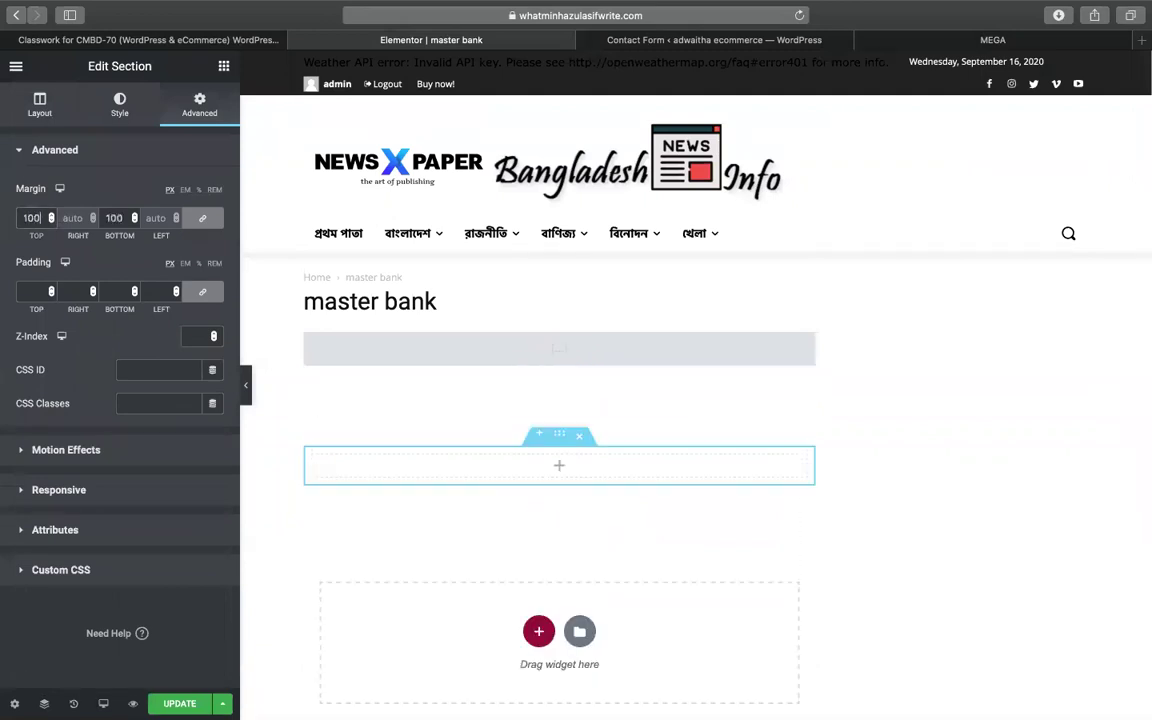
pyautogui.click(225, 67)
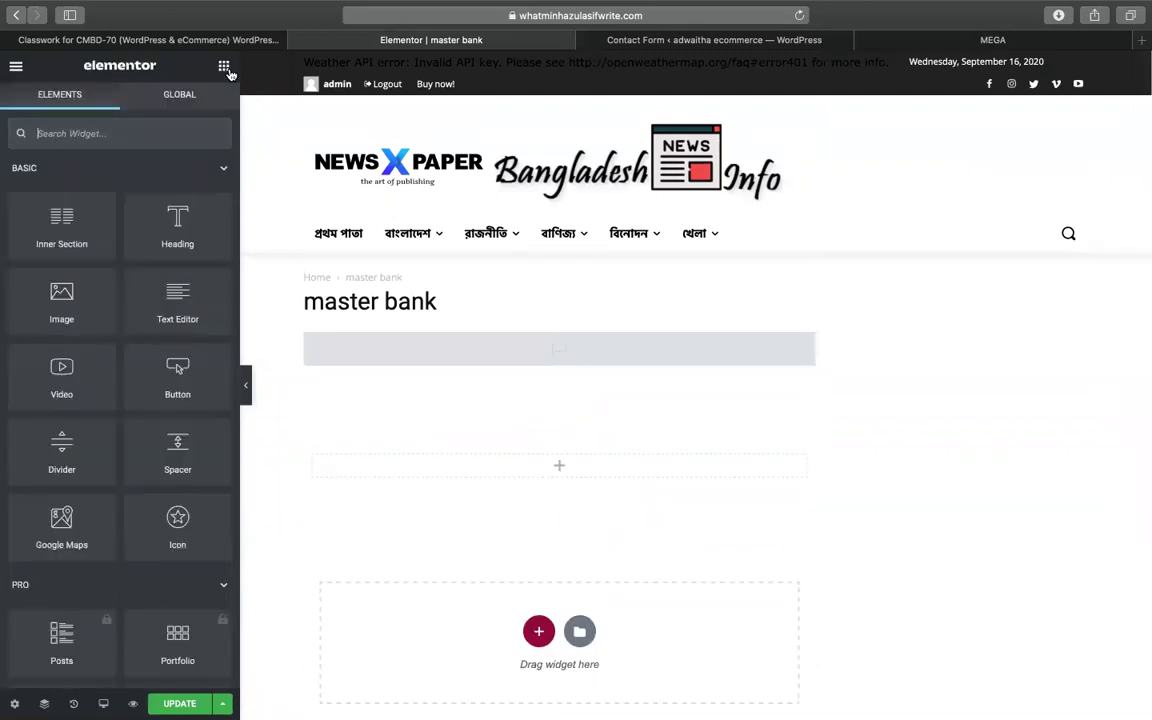
# - Place a Shortcode widget in the new section containing [elfsight_contact_form id="1"]
pyautogui.write('sh')
pyautogui.moveTo(394, 318); pyautogui.dragTo(463, 458)
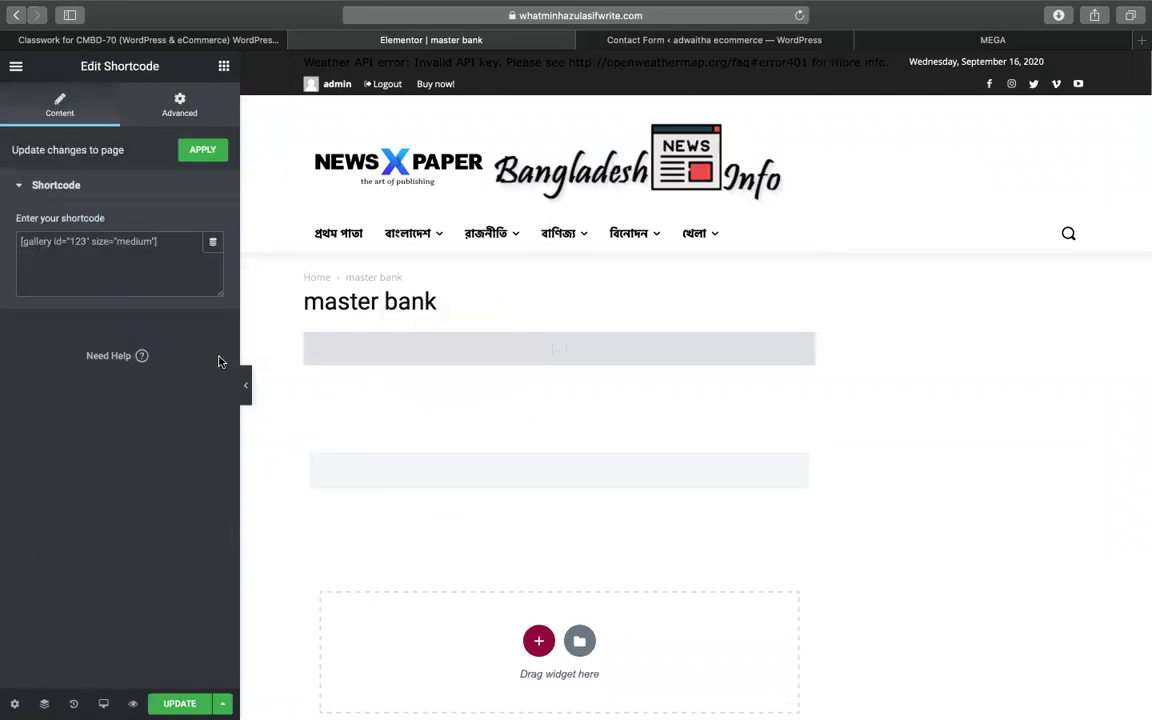
pyautogui.click(165, 276)
pyautogui.press('super+a')
pyautogui.press('super+v')
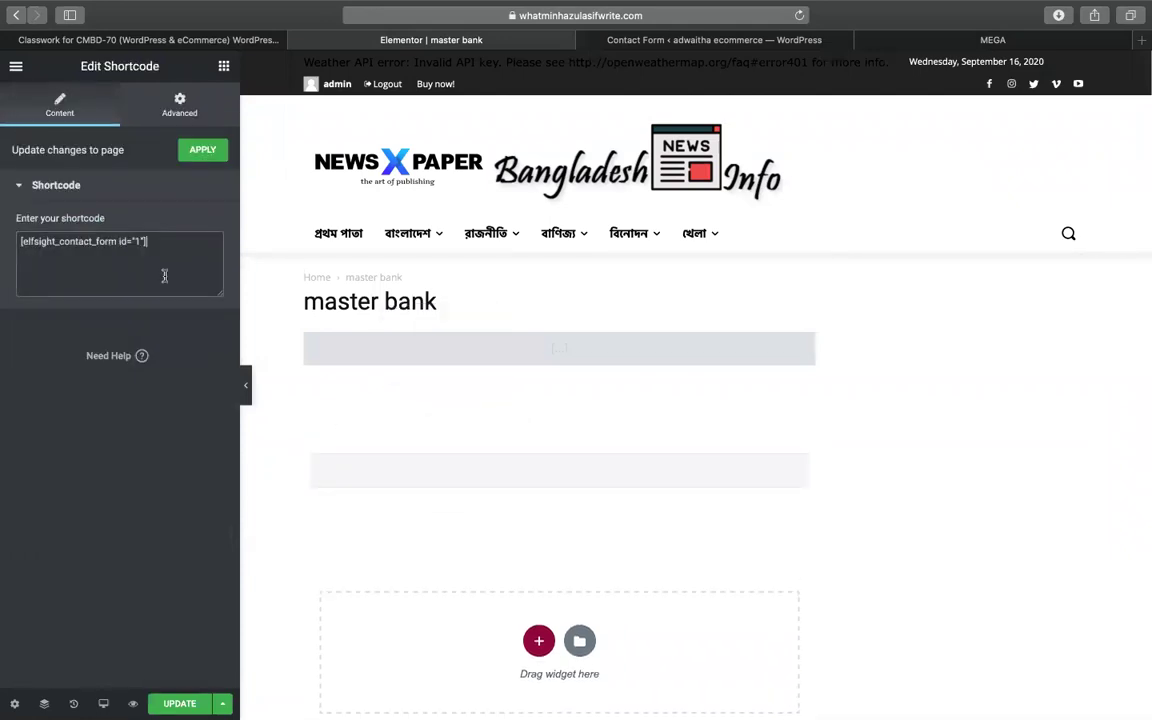
# - Update the master bank page and bring up its live view tab
pyautogui.click(170, 704)
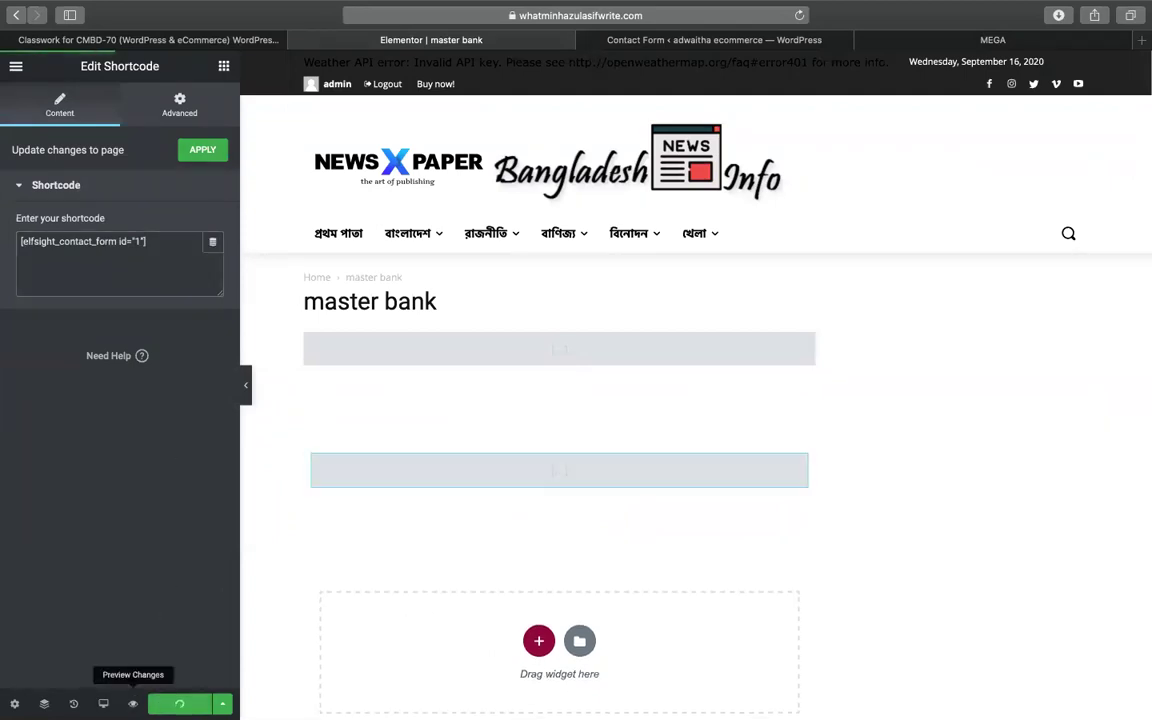
pyautogui.click(714, 40)
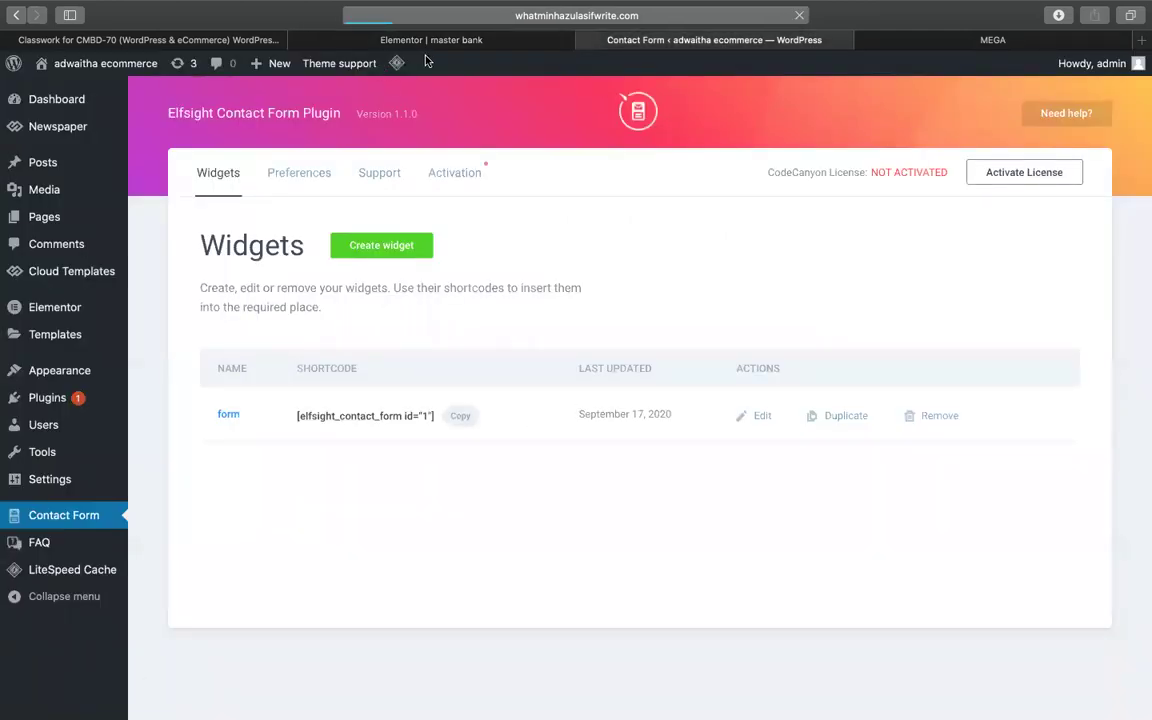
pyautogui.click(470, 42)
pyautogui.click(620, 41)
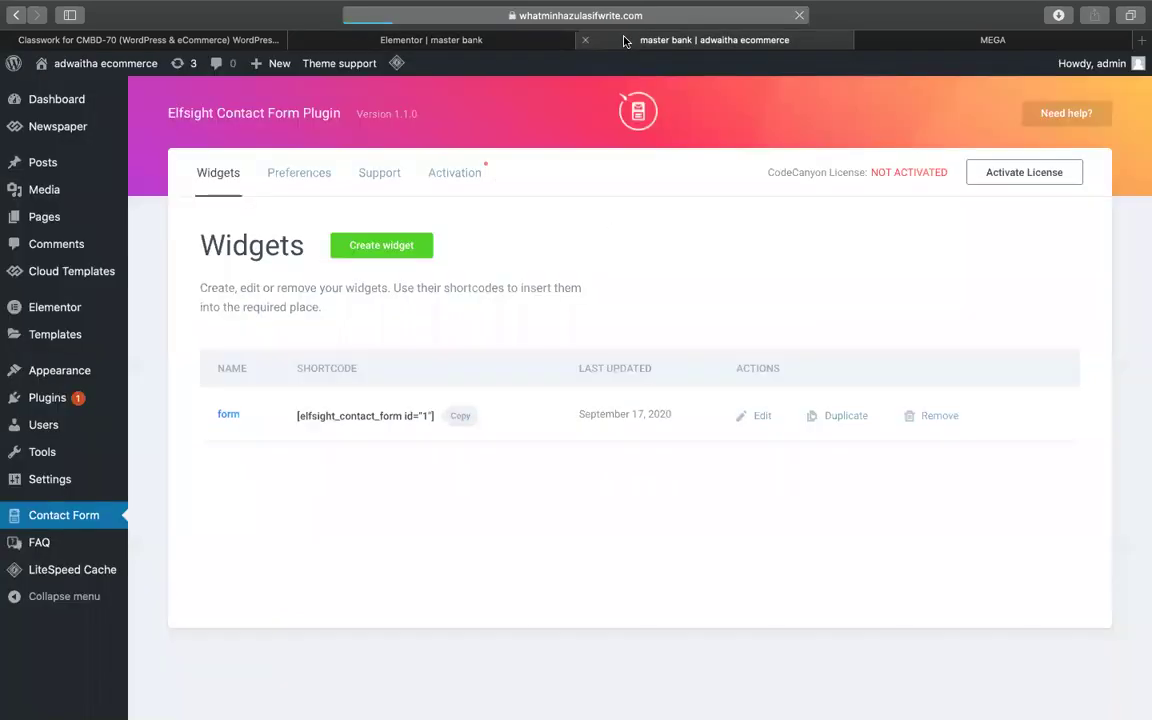
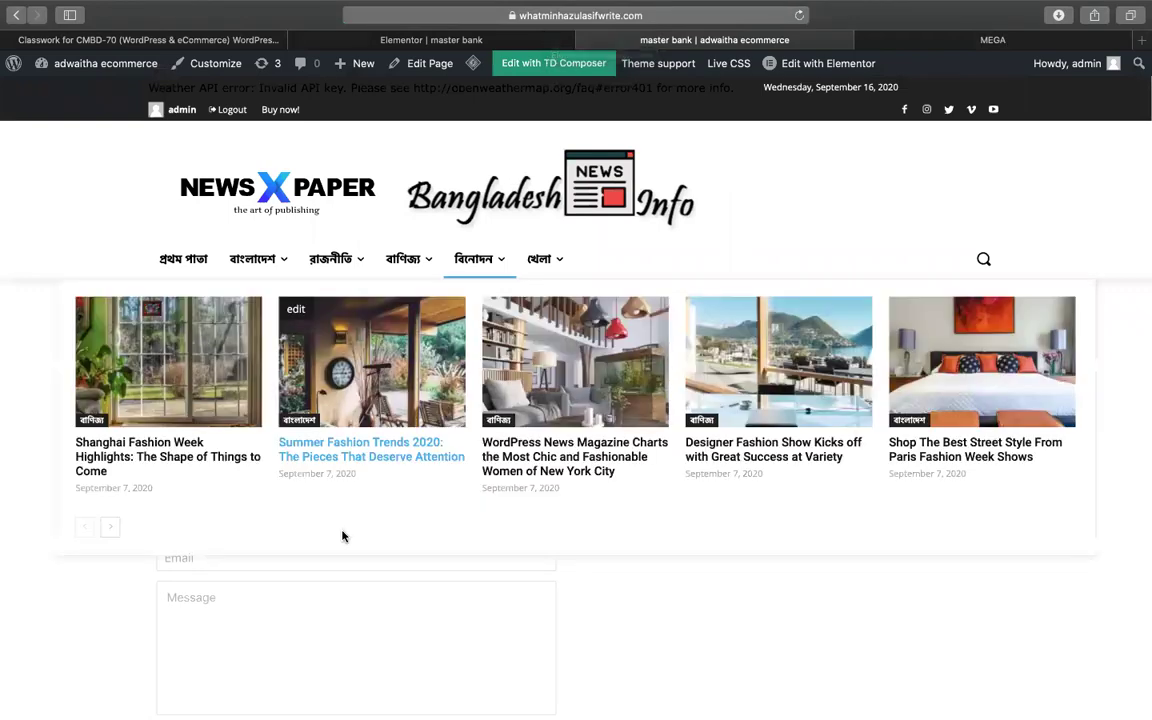
# - Scroll the live master bank page down to the subscribe now form and JOIN NOW button
pyautogui.scroll(-1, 227, 688)
pyautogui.scroll(-3, 227, 688)
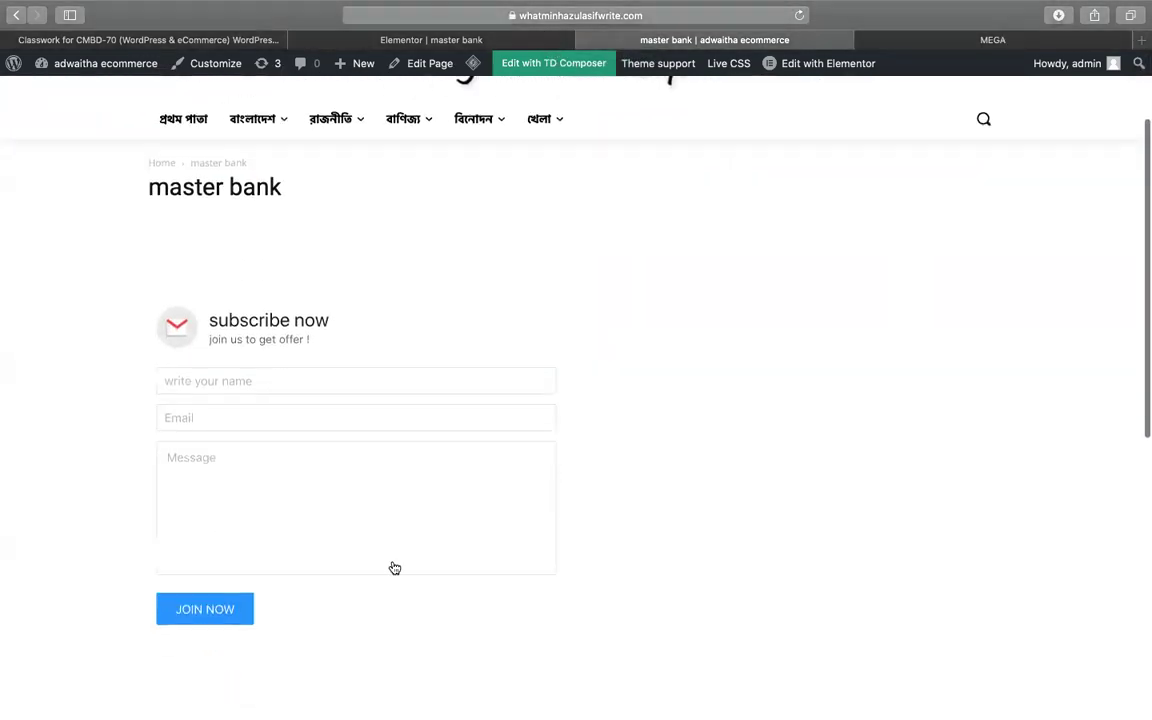
pyautogui.scroll(-5, 395, 568)
pyautogui.scroll(6, 393, 568)
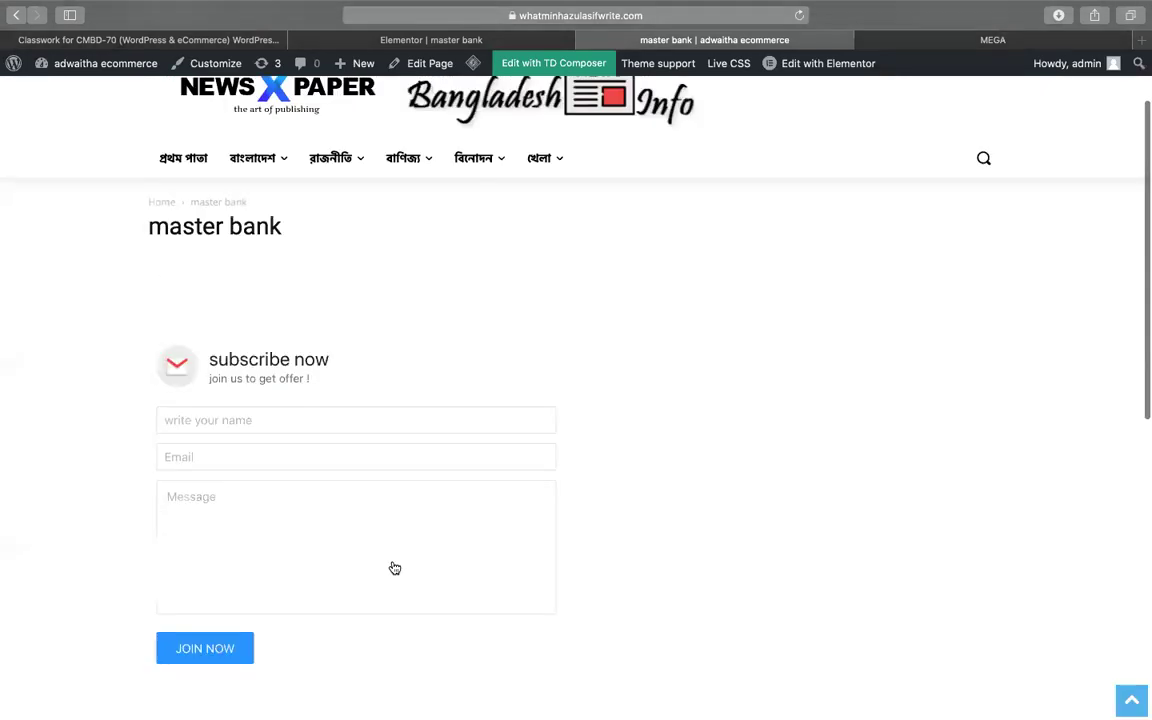
pyautogui.scroll(-1, 570, 491)
pyautogui.scroll(-1, 570, 491)
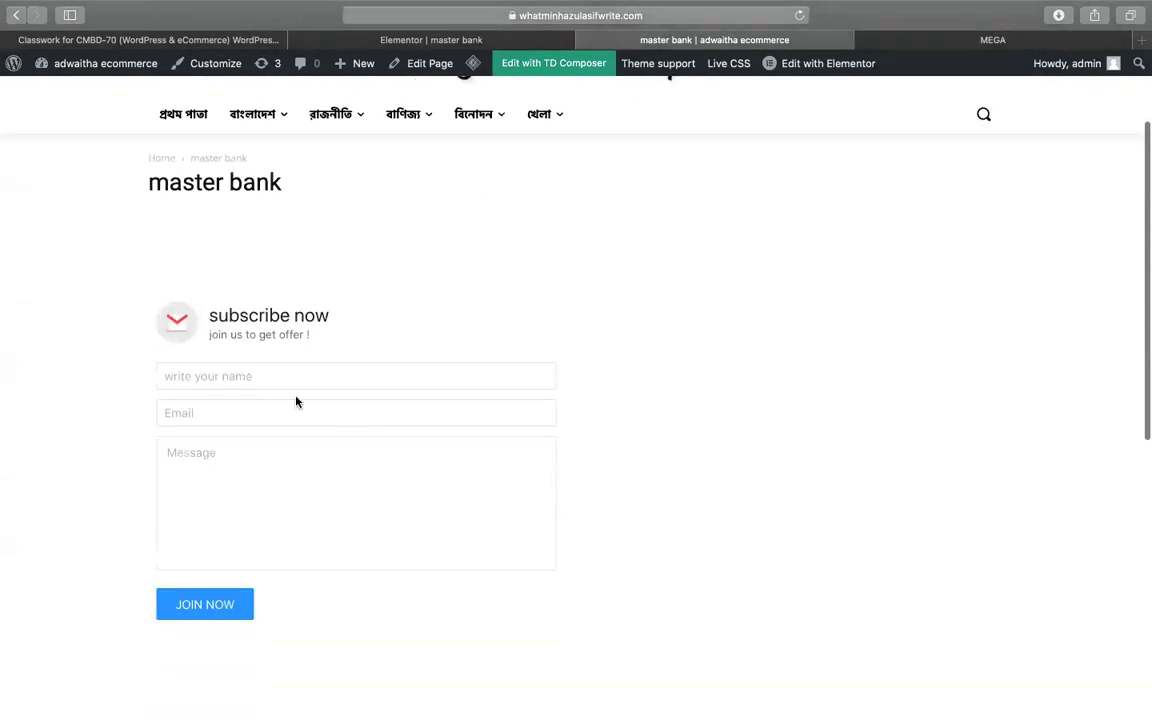
# - Fill the subscribe form with the subscriber's name, e-mail address and the test message 'kjhjkdwhckjwdsdc'
pyautogui.click(247, 374)
pyautogui.write('minha')
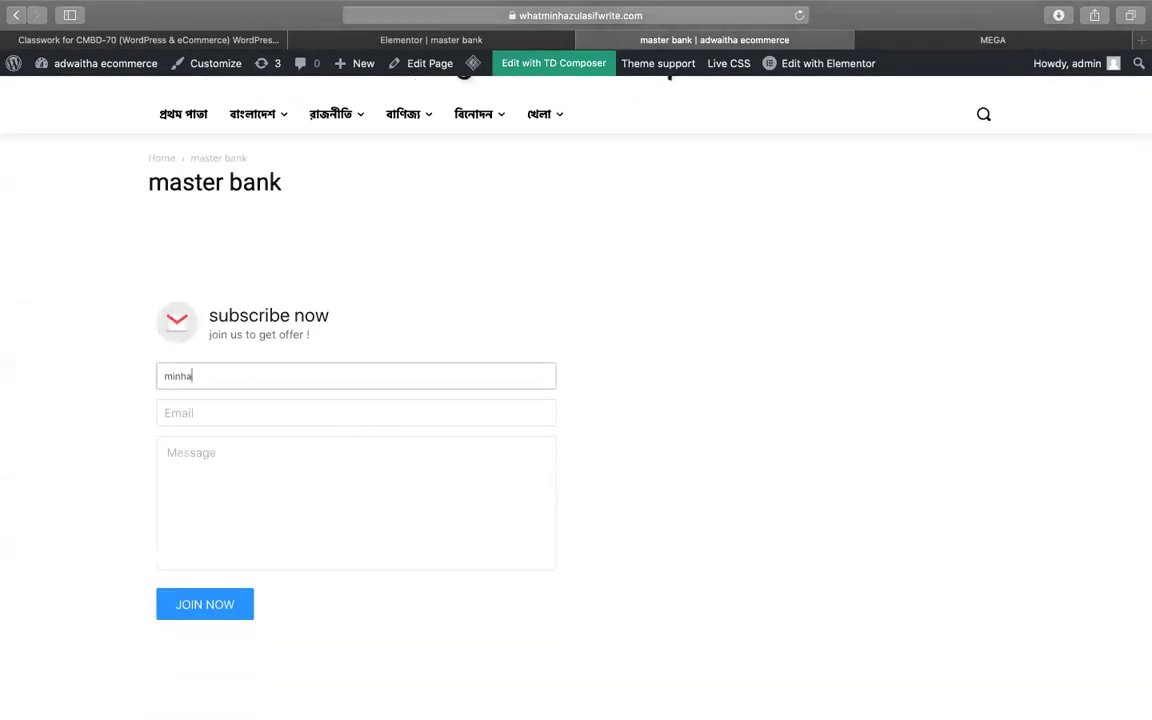
pyautogui.write('z')
pyautogui.press('Tab')
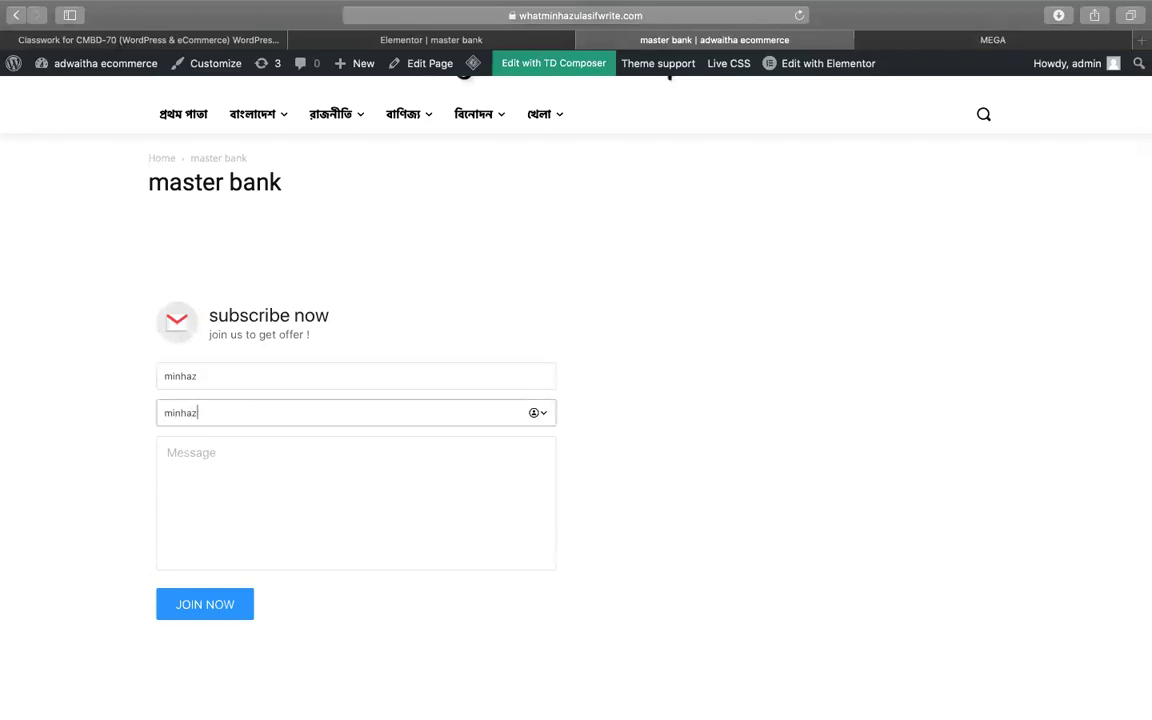
pyautogui.click(200, 453)
pyautogui.write('kj')
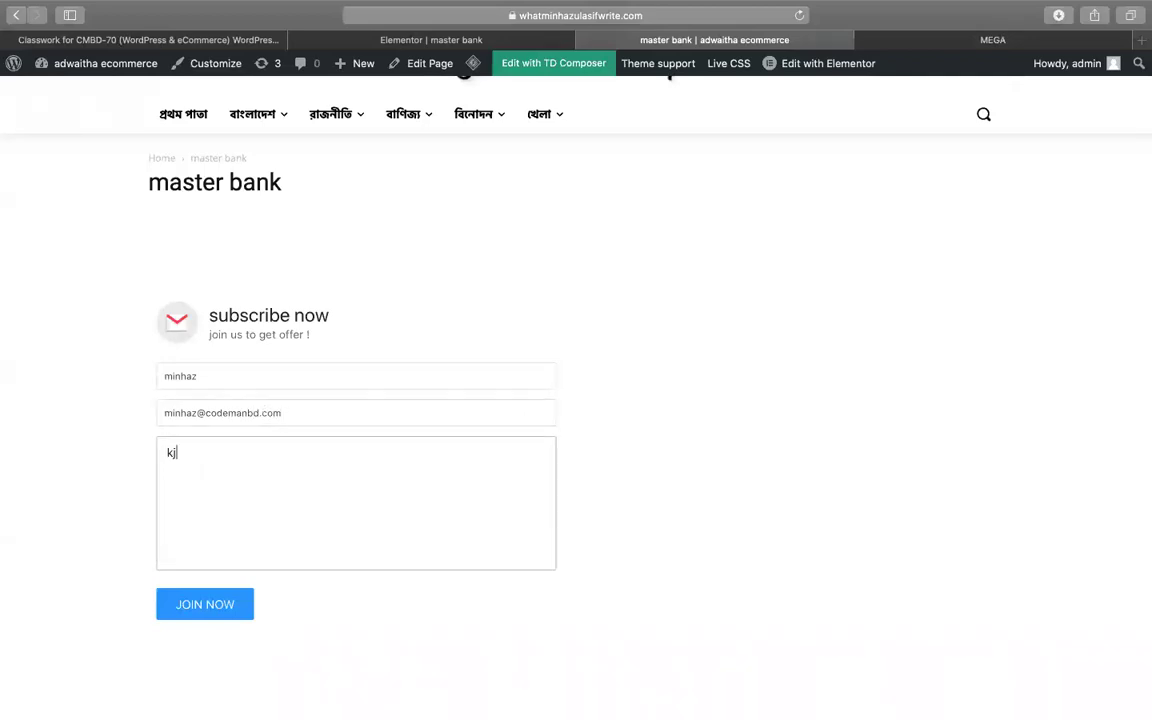
pyautogui.write('hjkdwhckjwdsdc')
# - Pass the reCAPTCHA check, submit with JOIN NOW, and highlight the 'thanks for subscribing!' confirmation
pyautogui.click(180, 610)
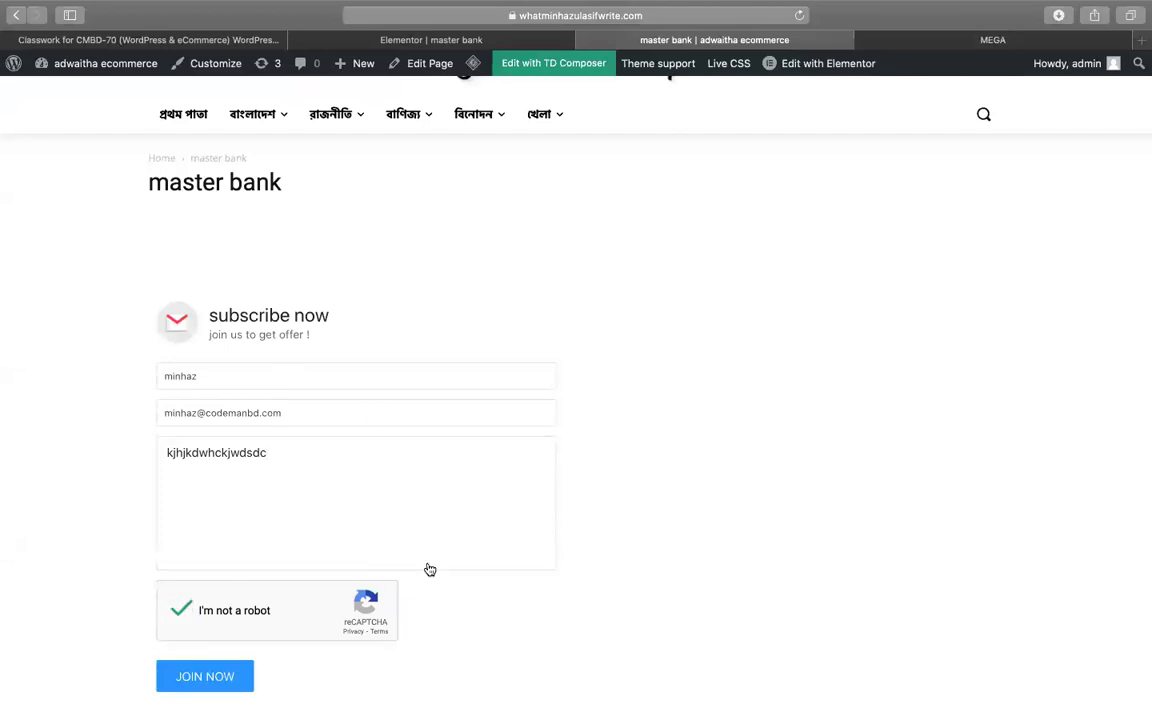
pyautogui.scroll(-1, 424, 568)
pyautogui.scroll(-3, 424, 568)
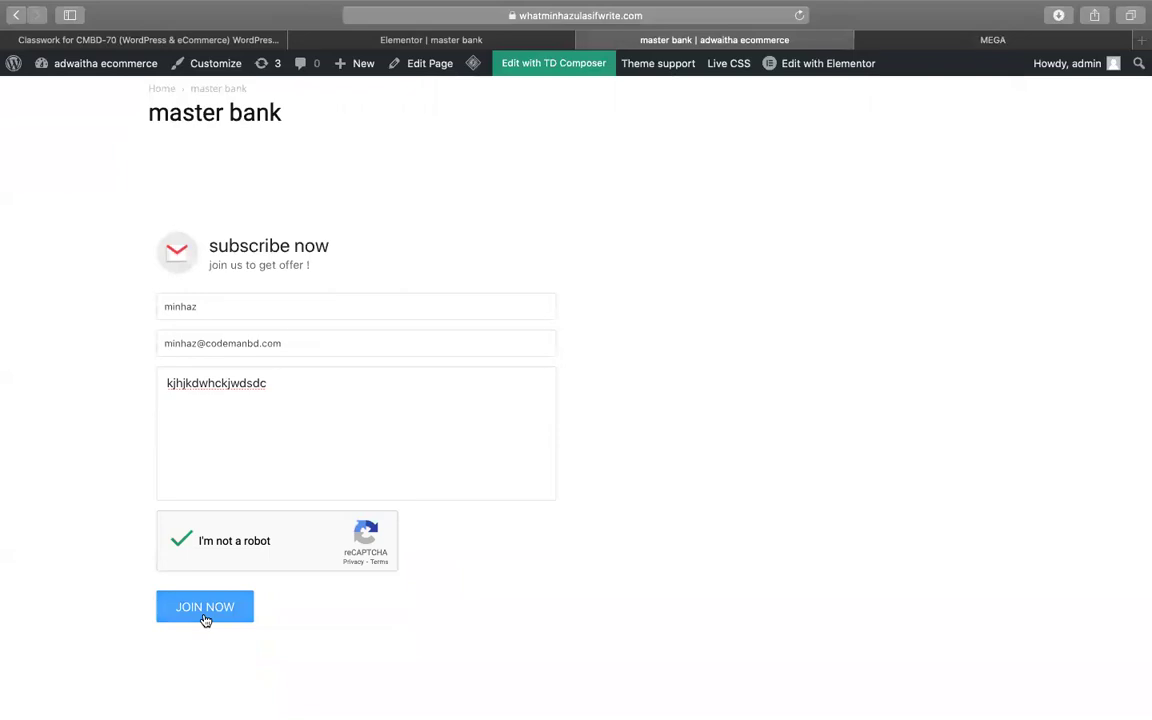
pyautogui.click(205, 607)
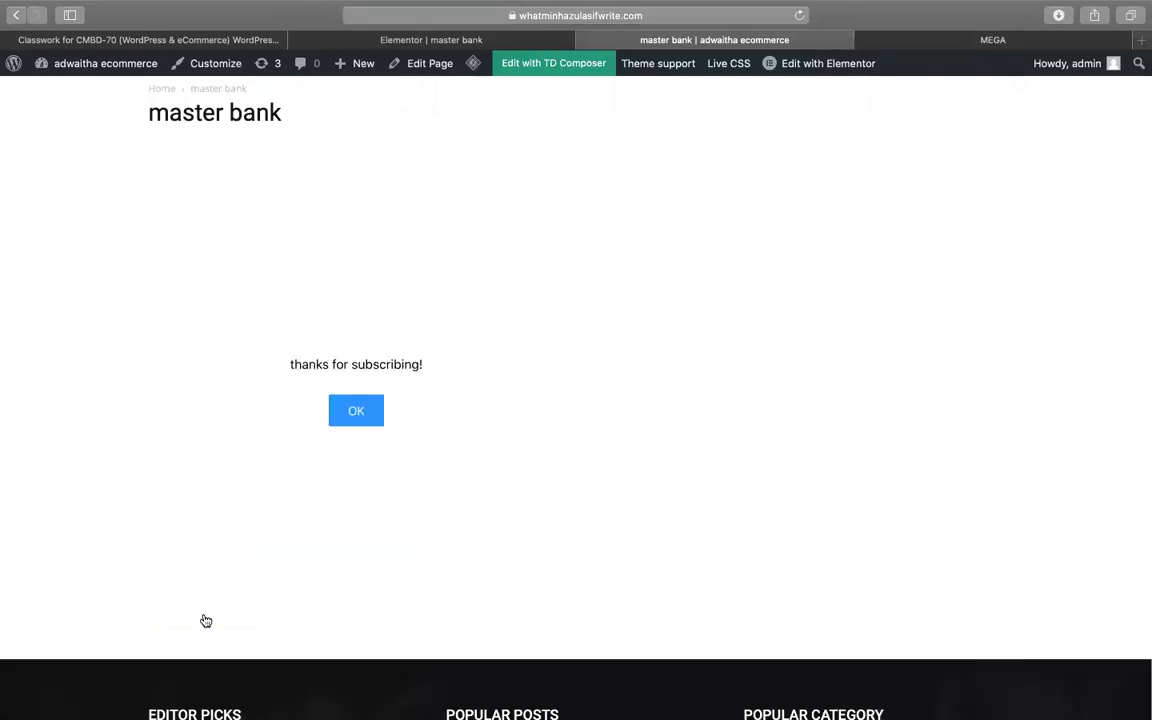
pyautogui.moveTo(306, 365); pyautogui.dragTo(435, 360)
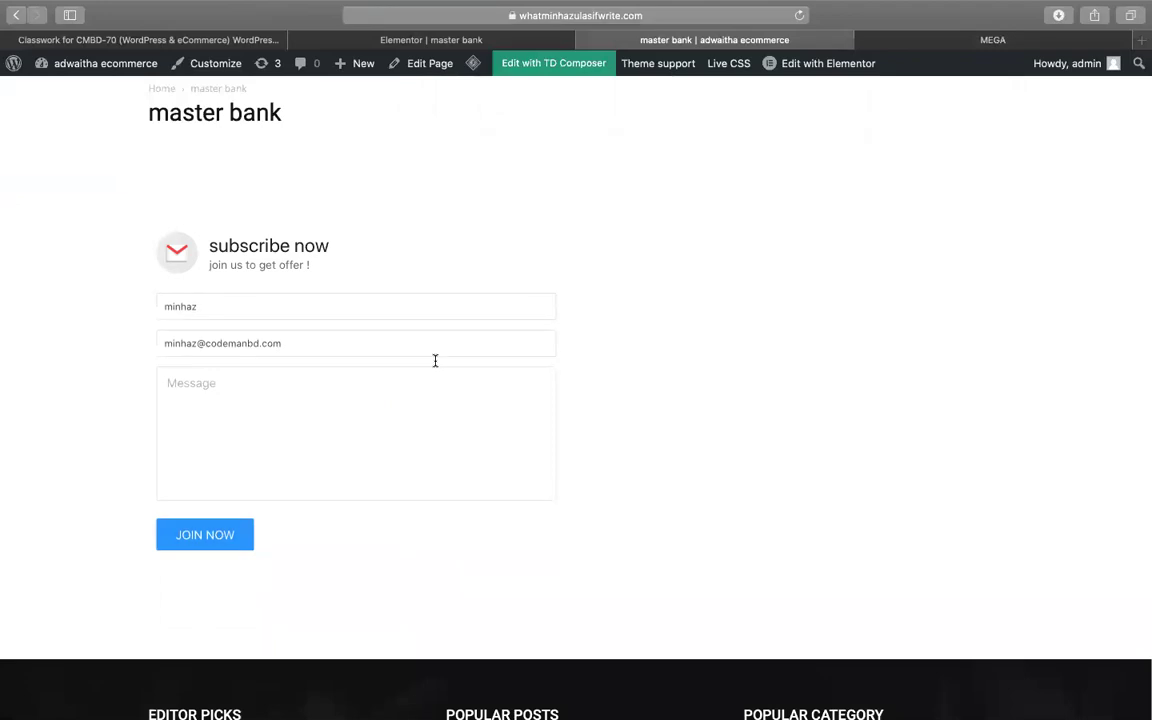